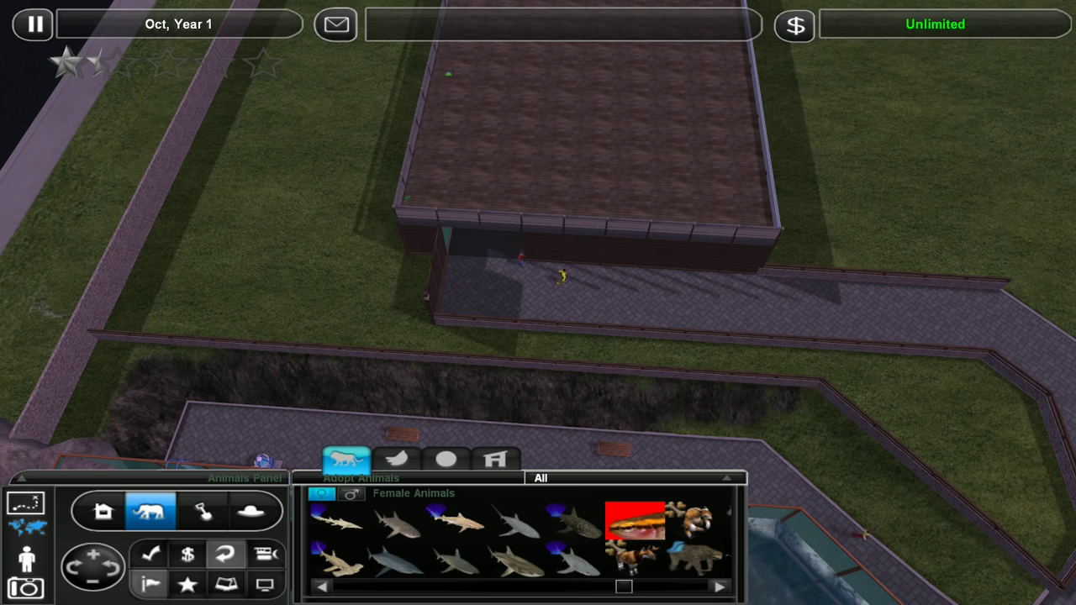
- Pan south over the enclosure, then walk as a guest along the glass viewing corridor
key(Down)
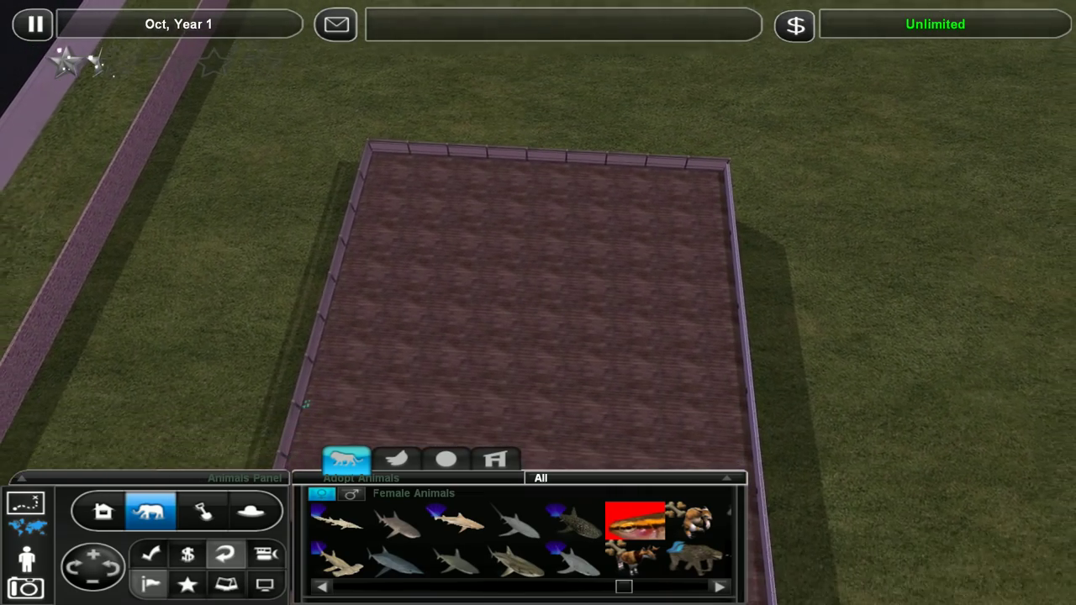
key(Down)
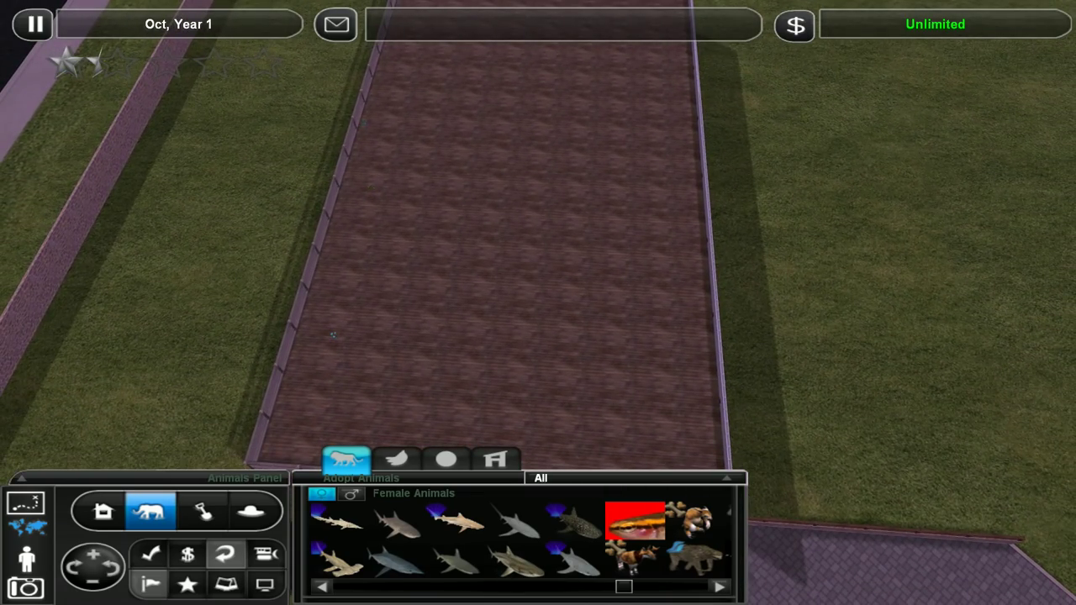
key(Down)
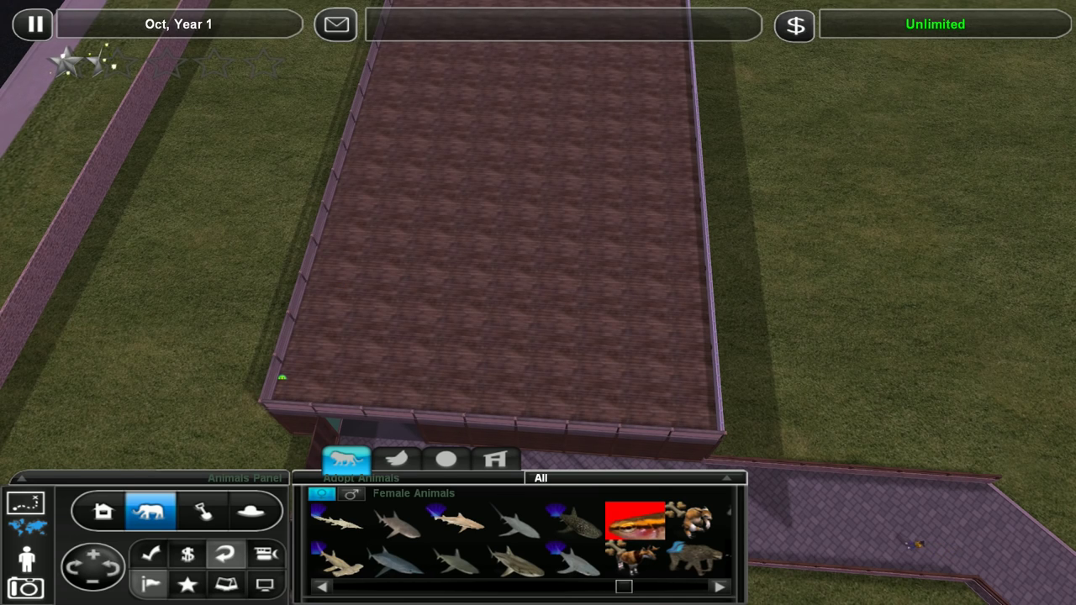
scroll(538, 242, up, 5)
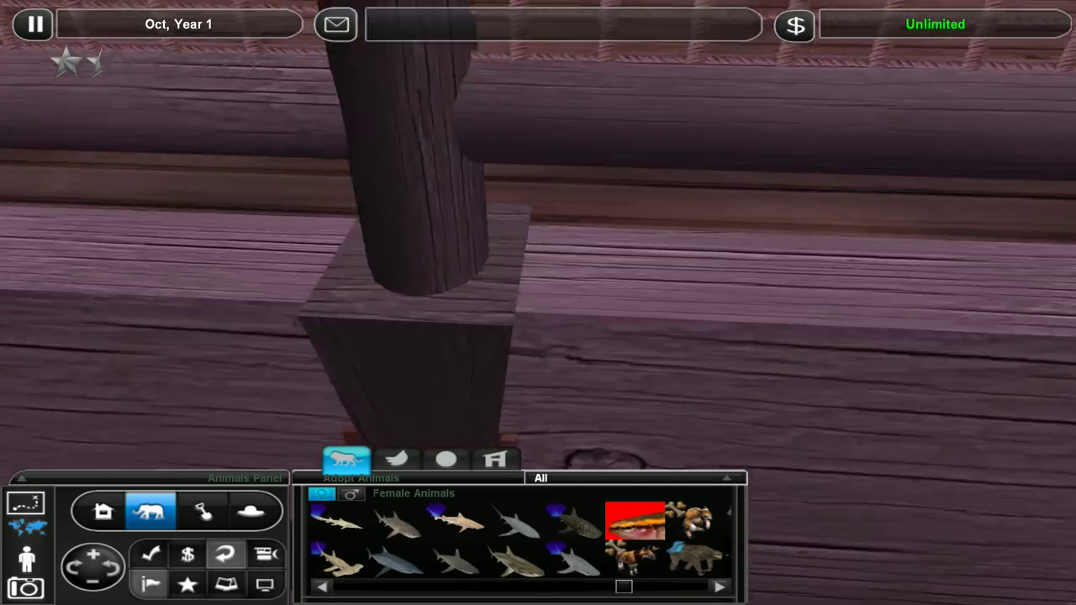
click(27, 559)
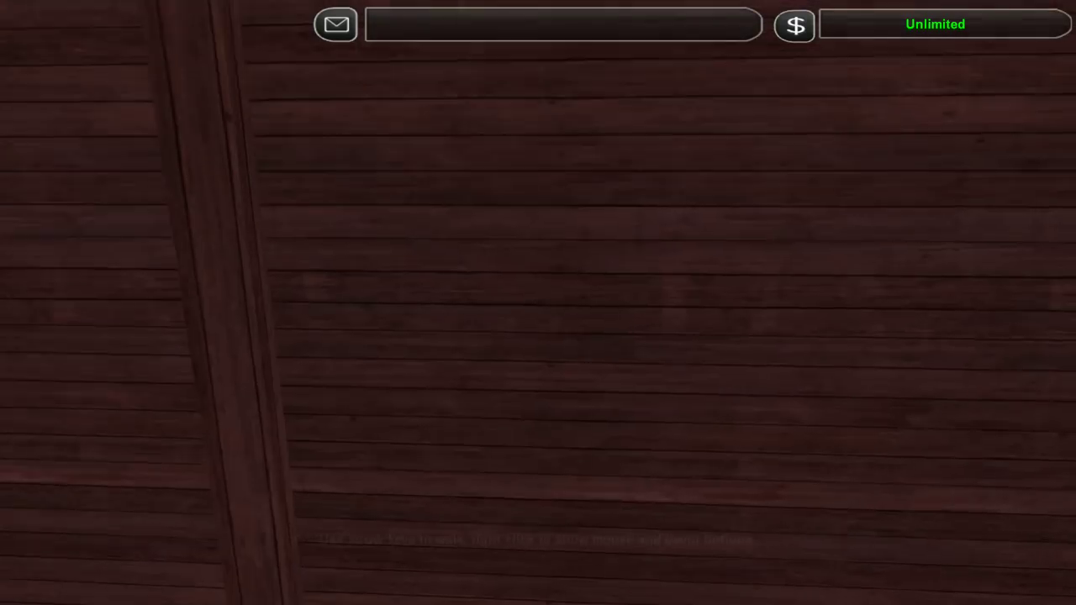
key(Left)
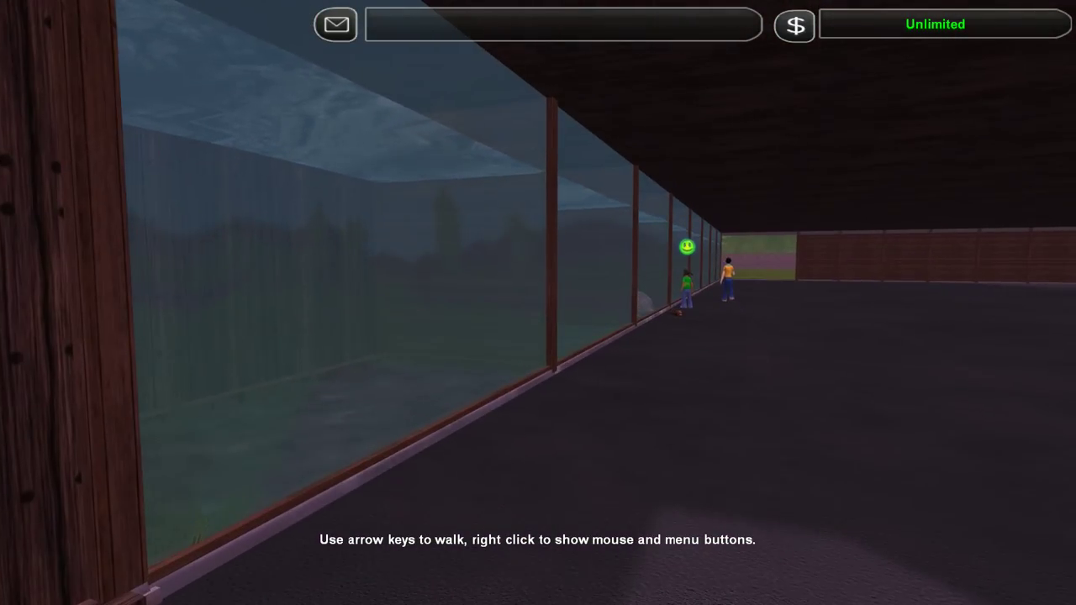
key(Up)
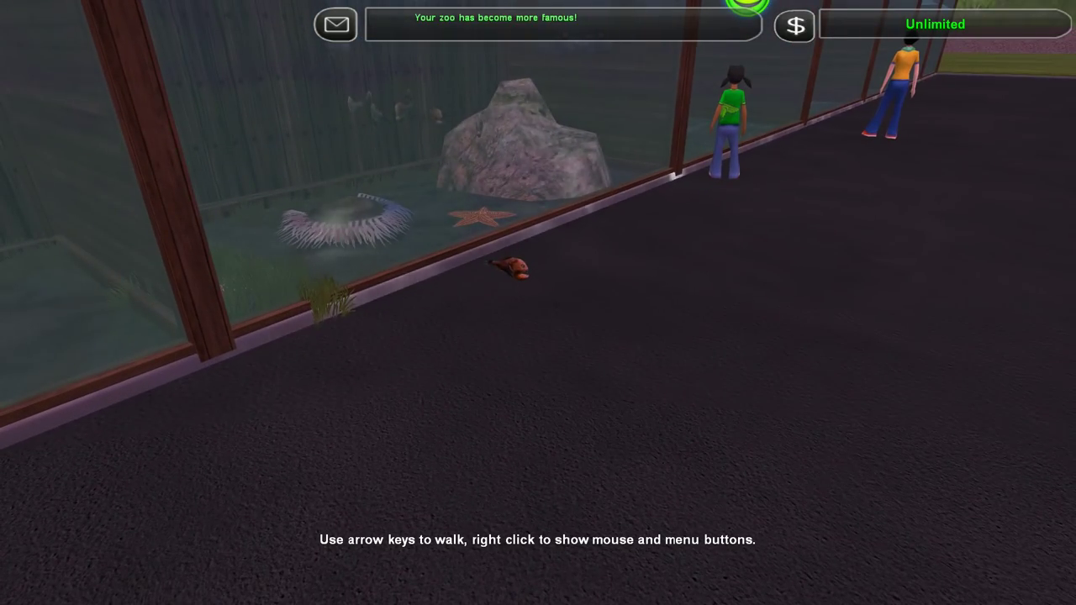
key(Left)
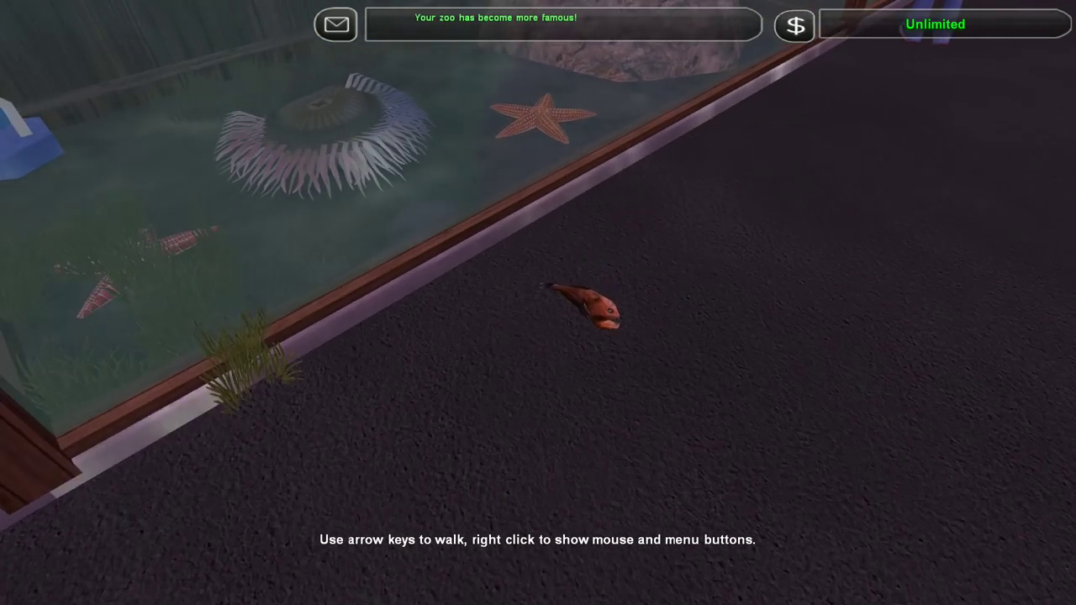
- Walk past the guests to view the next tanks, then return overhead
key(Right)
key(Up)
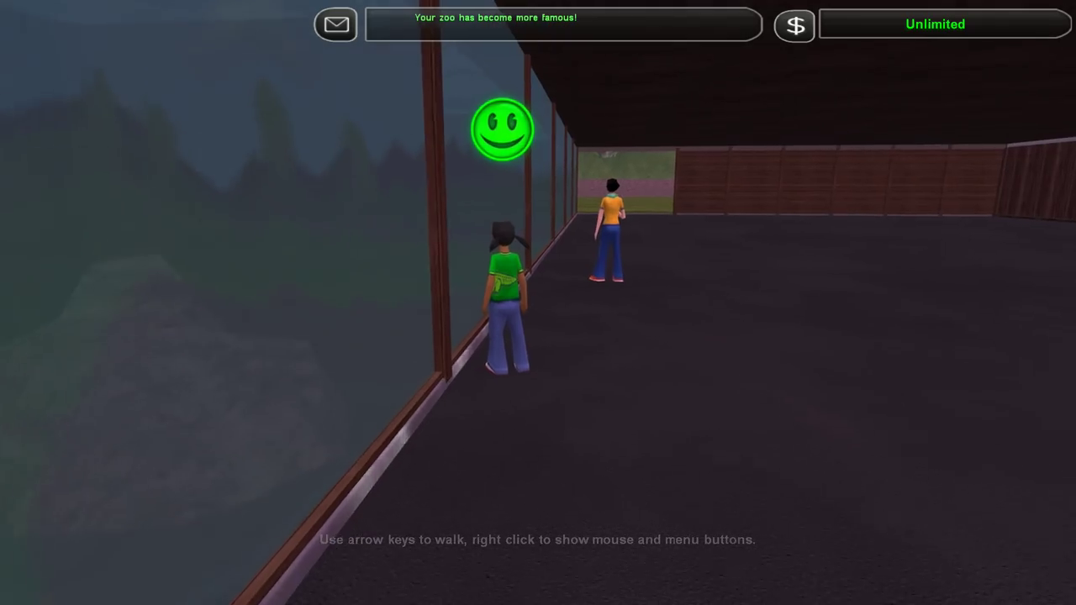
key(Up)
key(Left)
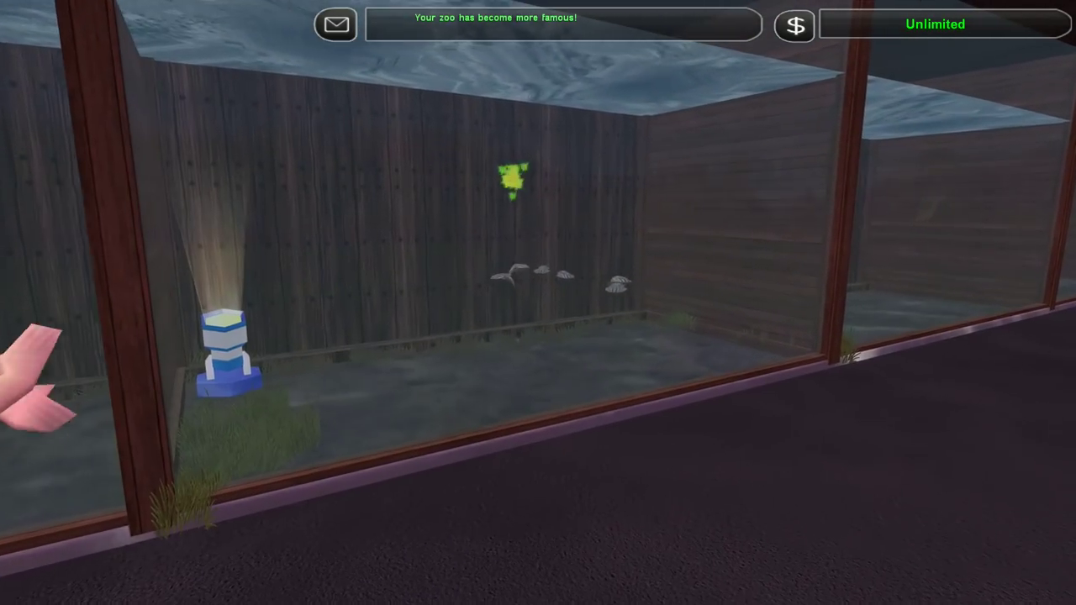
key(Right)
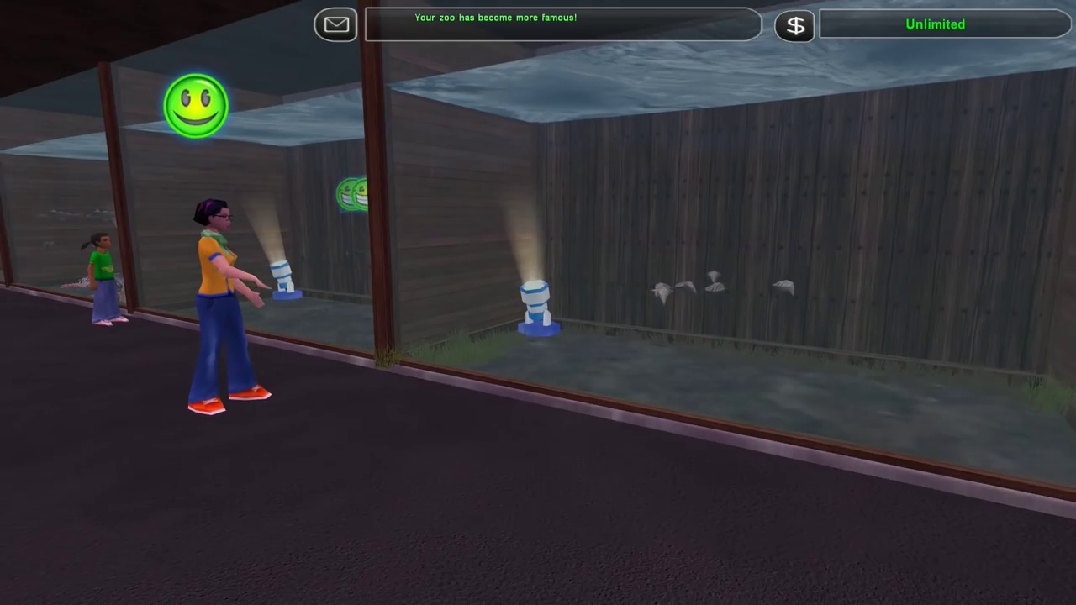
key(Up)
key(Left)
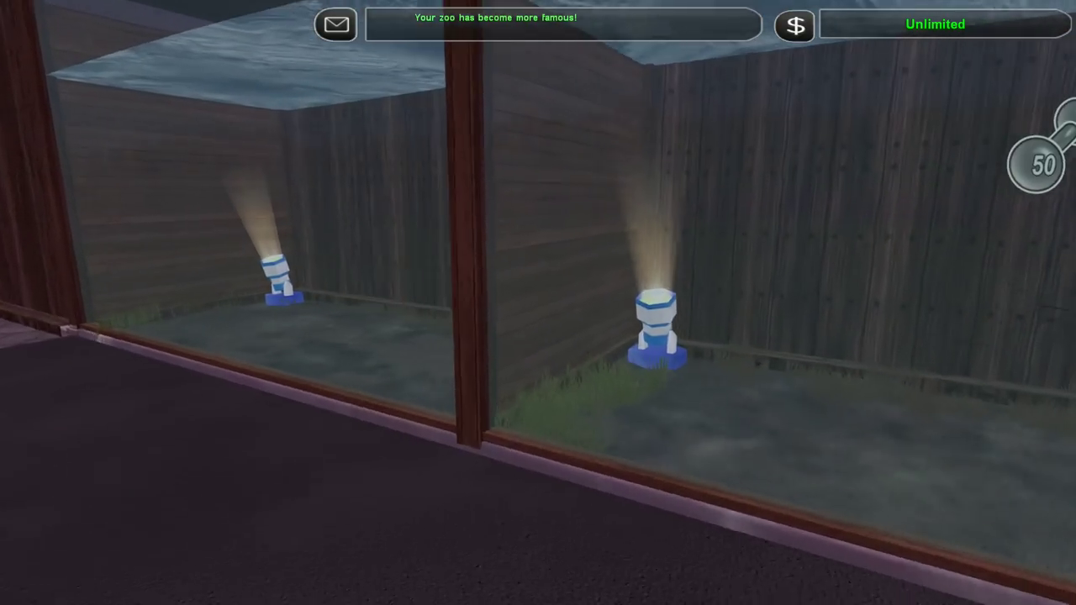
key(Right)
key(Escape)
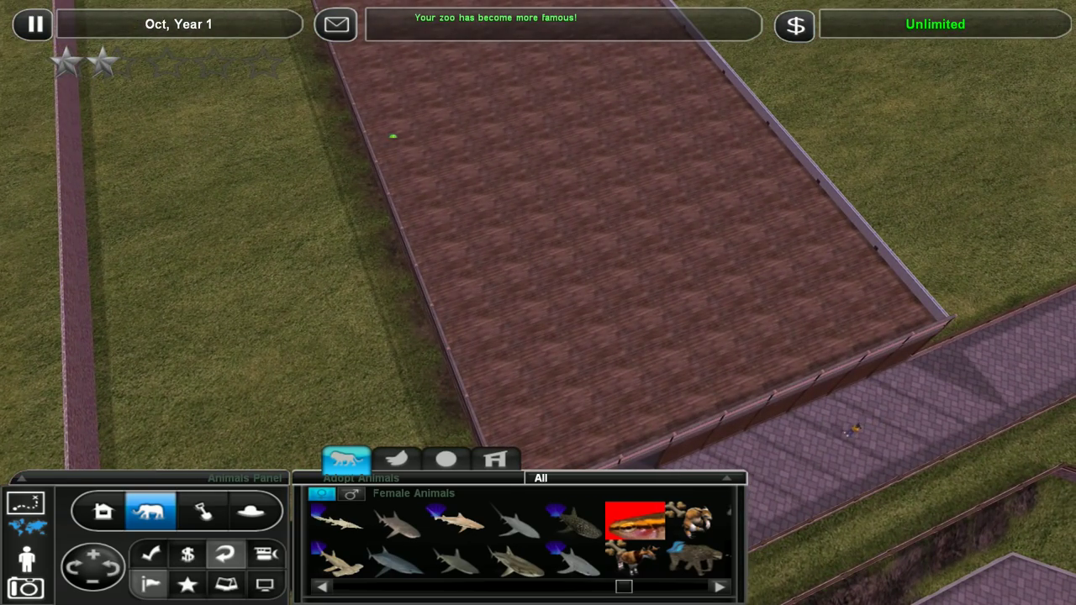
- Lower the wall filter slider, pick the Goblin Shark, and show its recommendations
click(22, 479)
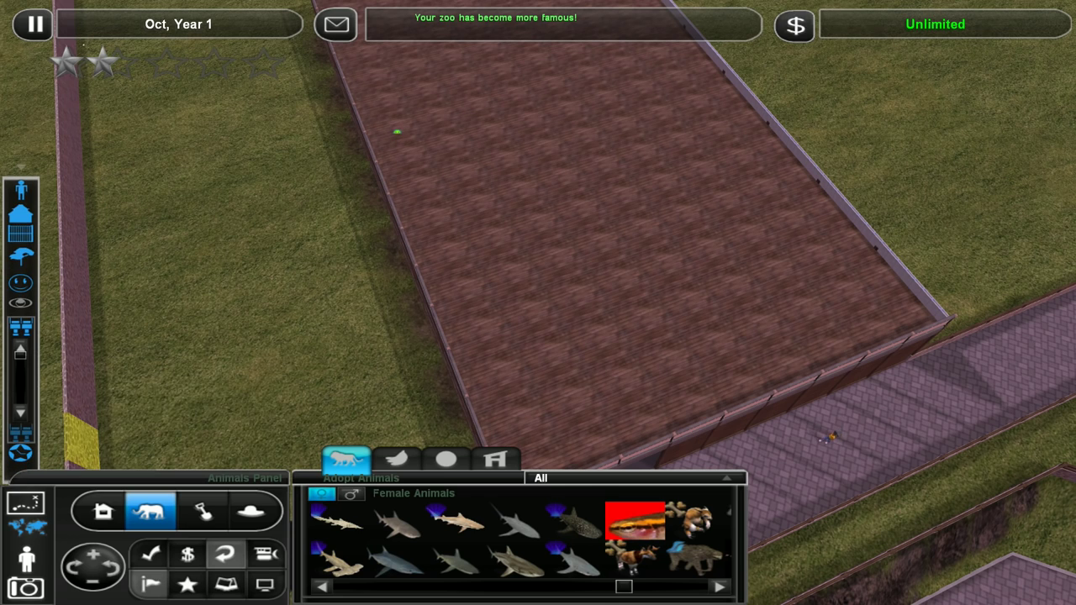
drag(21, 372, 20, 388)
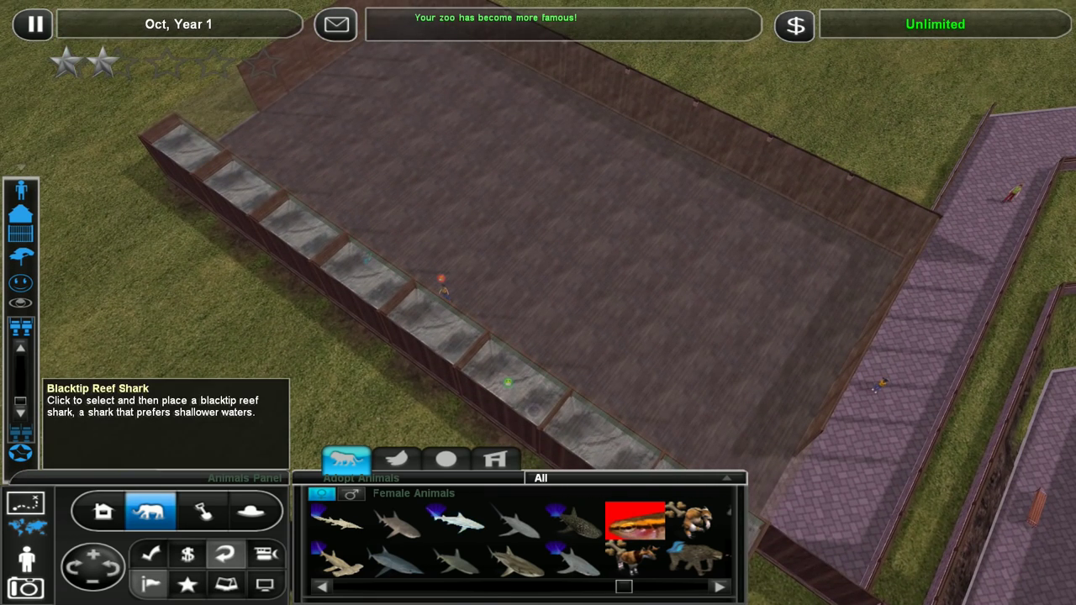
click(458, 525)
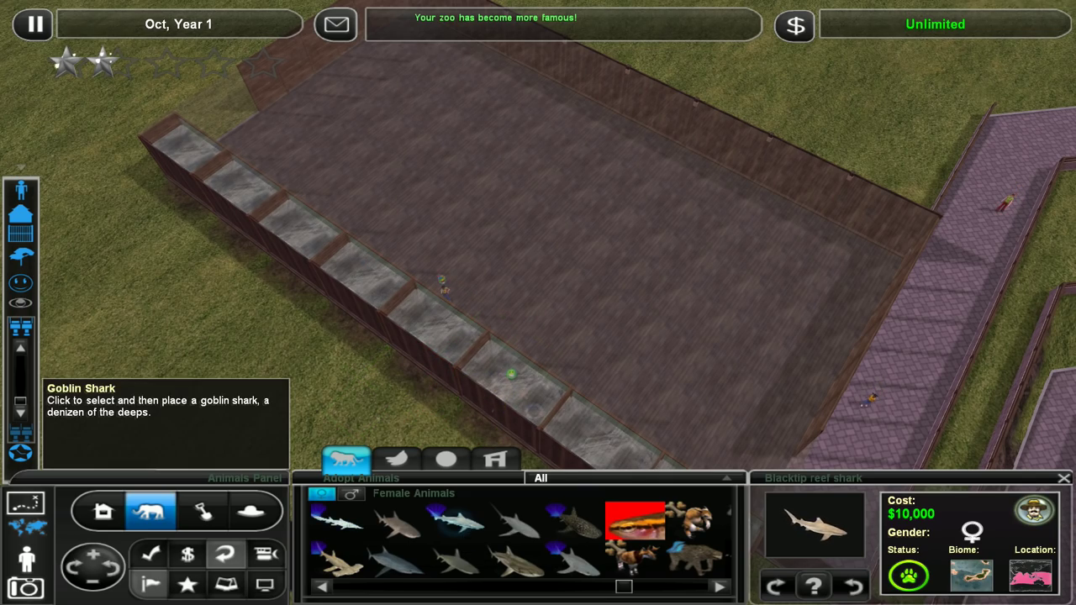
click(336, 521)
key(ctrl+Left)
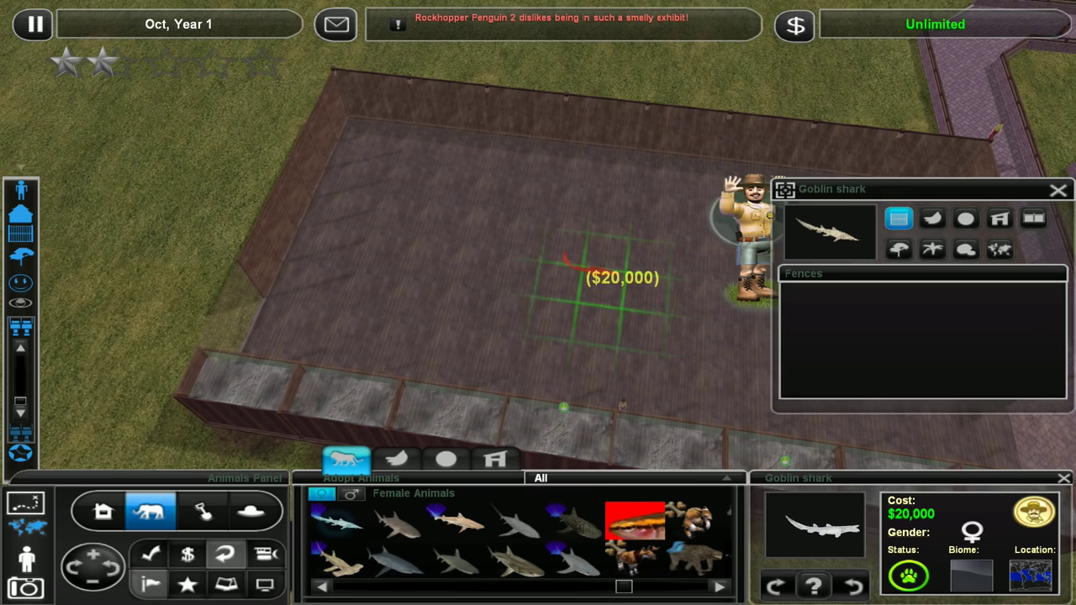
click(1000, 219)
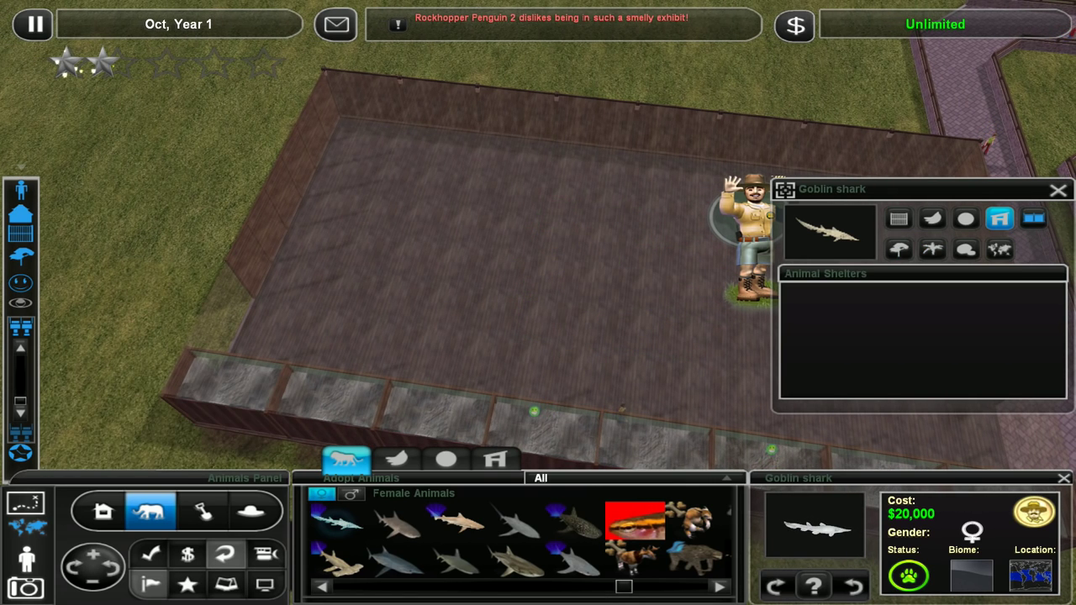
- Pick the acrylic tank wall, cancel it, and preview the stone tank wall
click(1034, 218)
key(ctrl+Left)
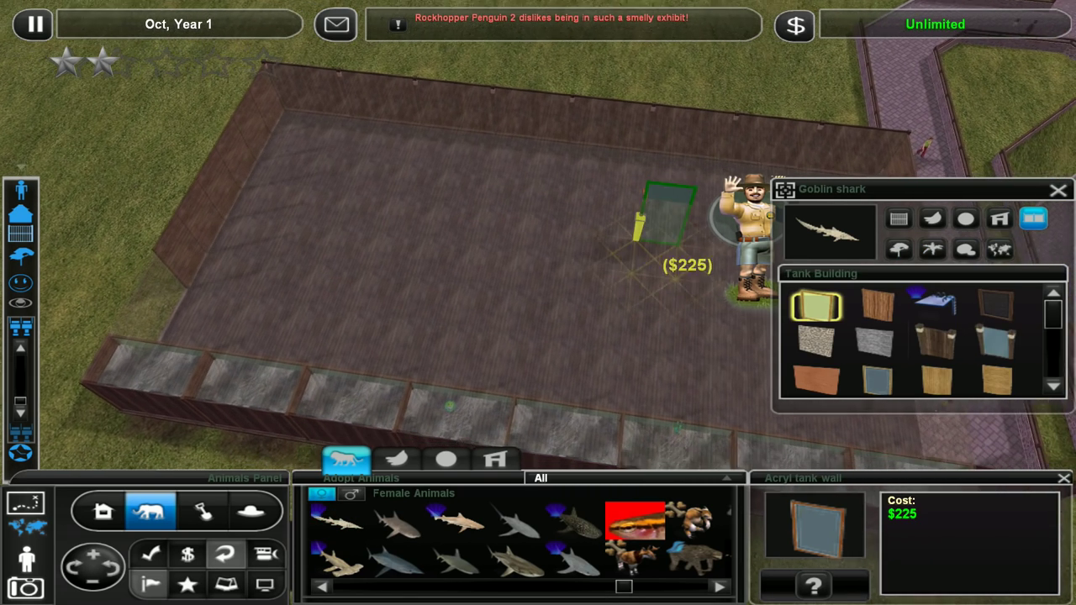
right_click(636, 204)
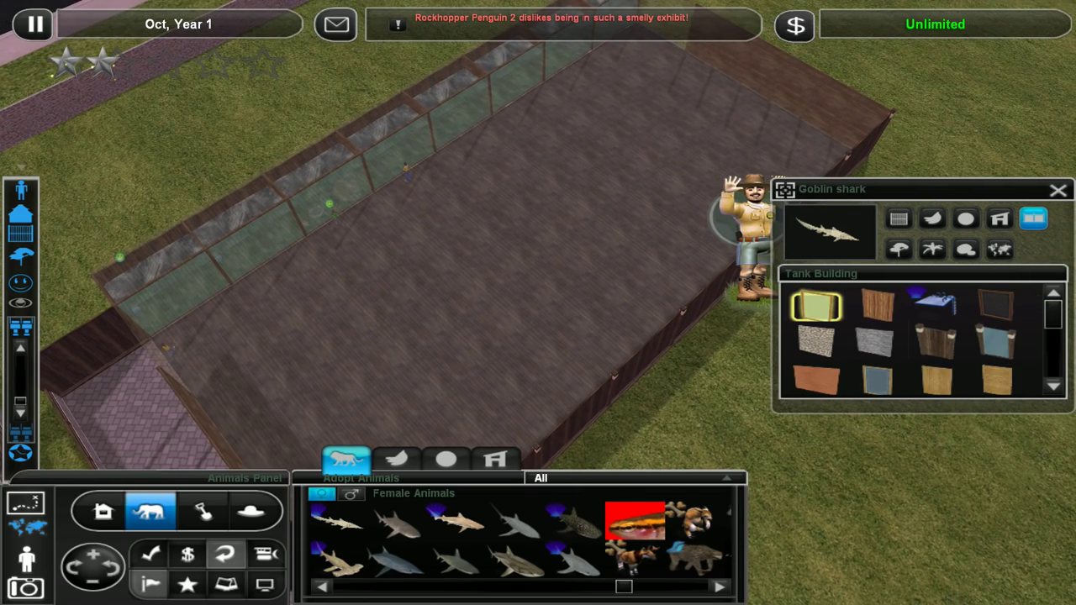
scroll(379, 252, up, 3)
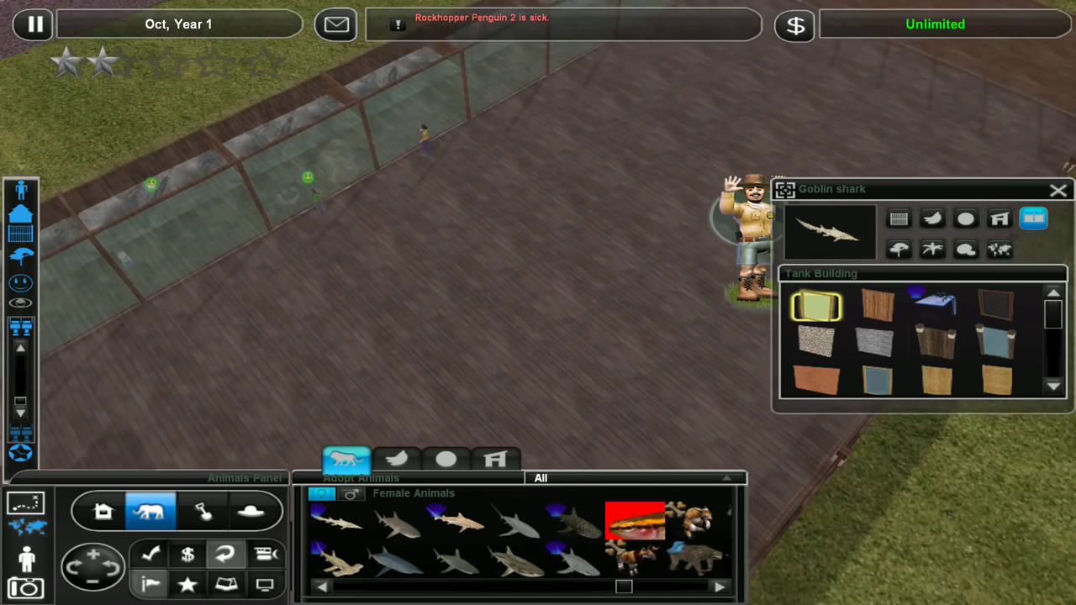
scroll(378, 253, down, 2)
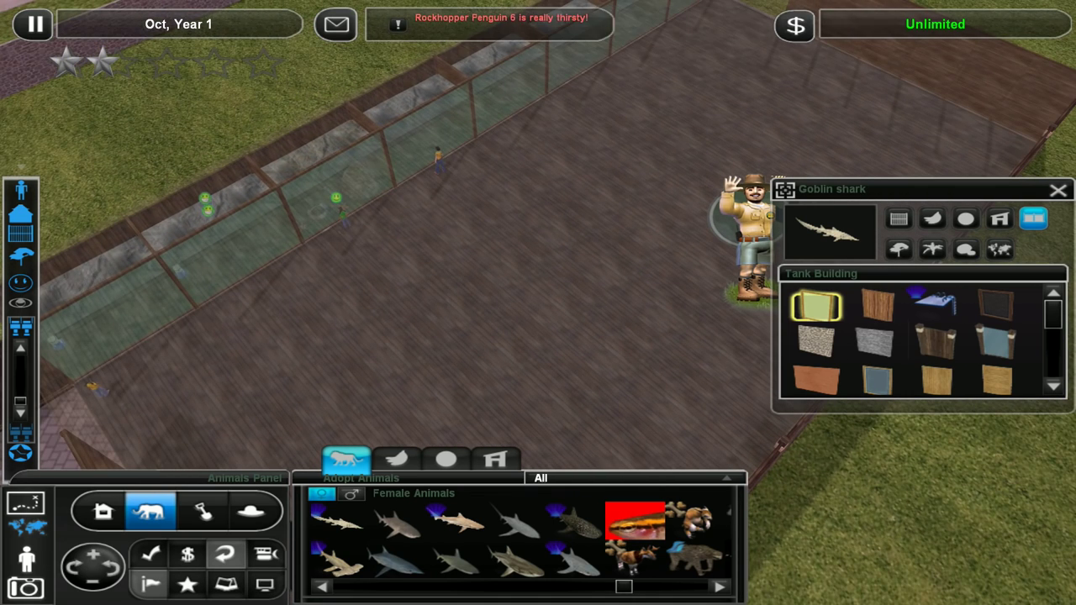
scroll(379, 252, down, 2)
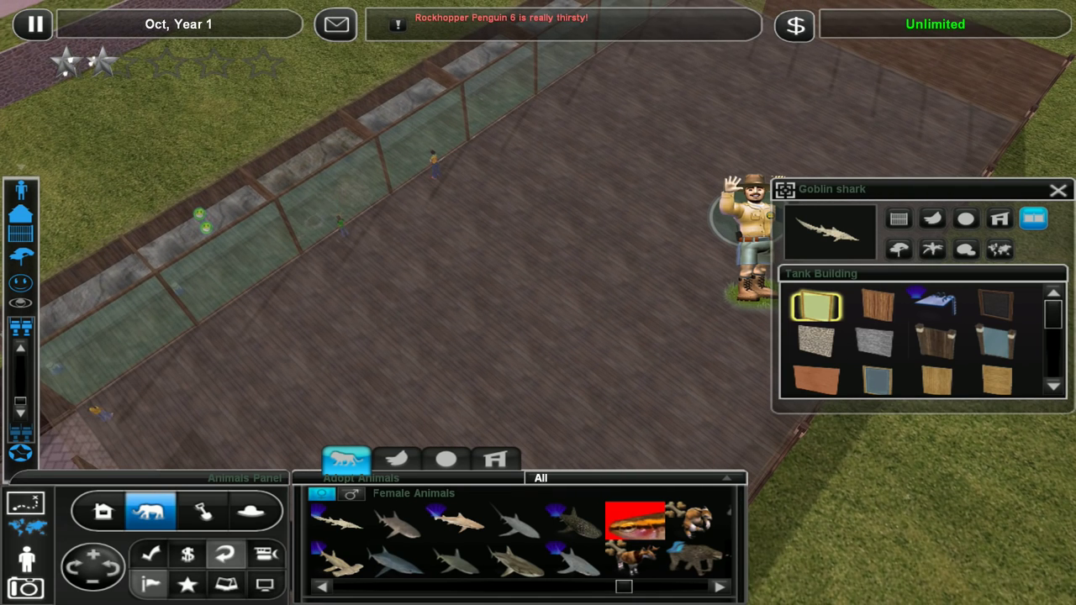
click(815, 341)
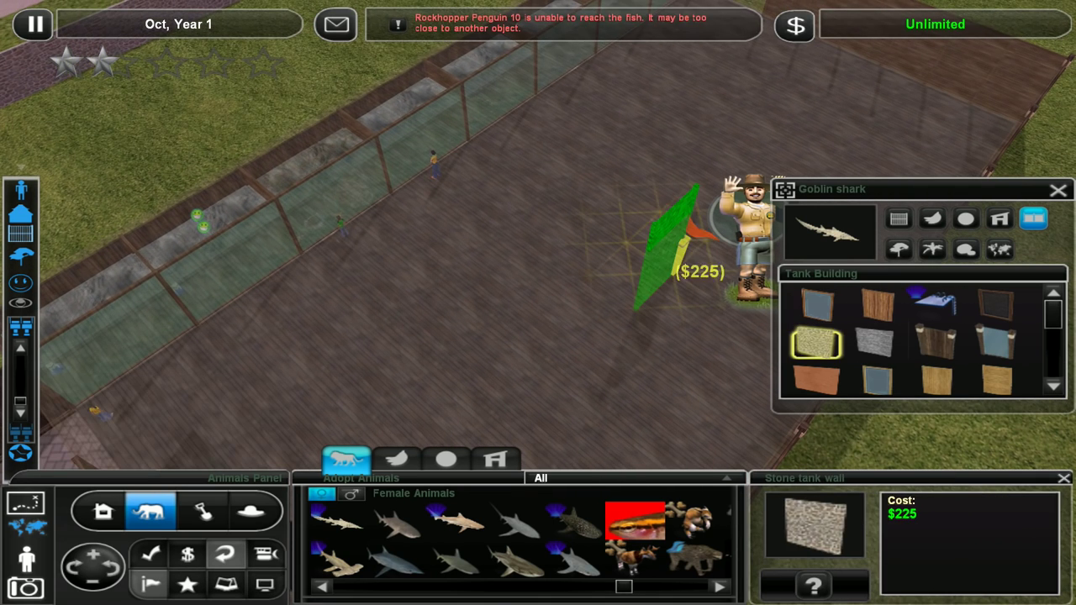
- Switch back to acrylic and drag a trial glass wall run between two posts
click(816, 305)
scroll(449, 286, up, 3)
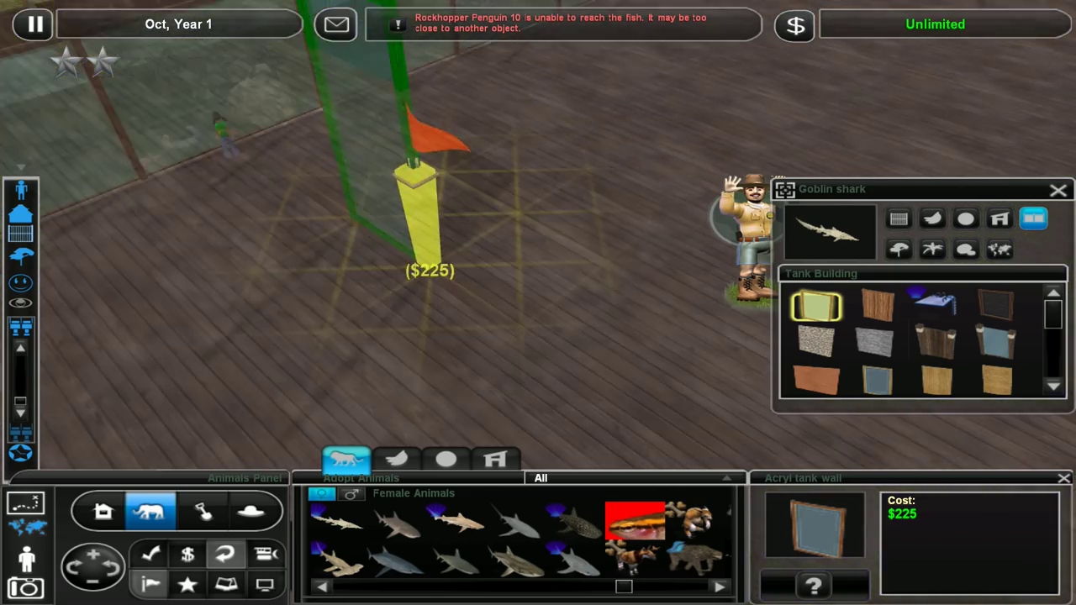
scroll(428, 269, up, 2)
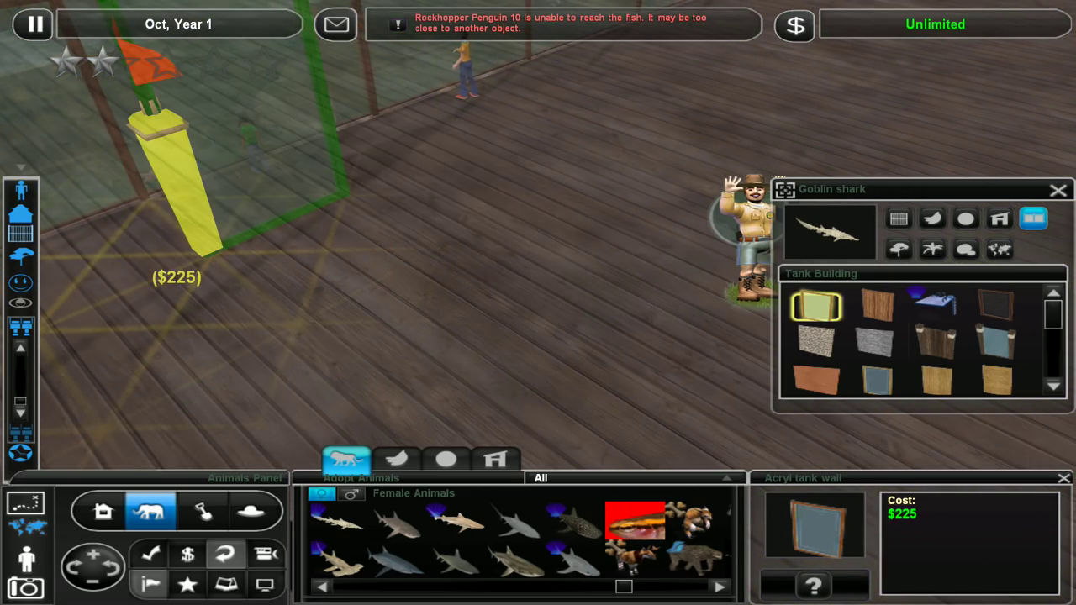
drag(202, 252, 421, 244)
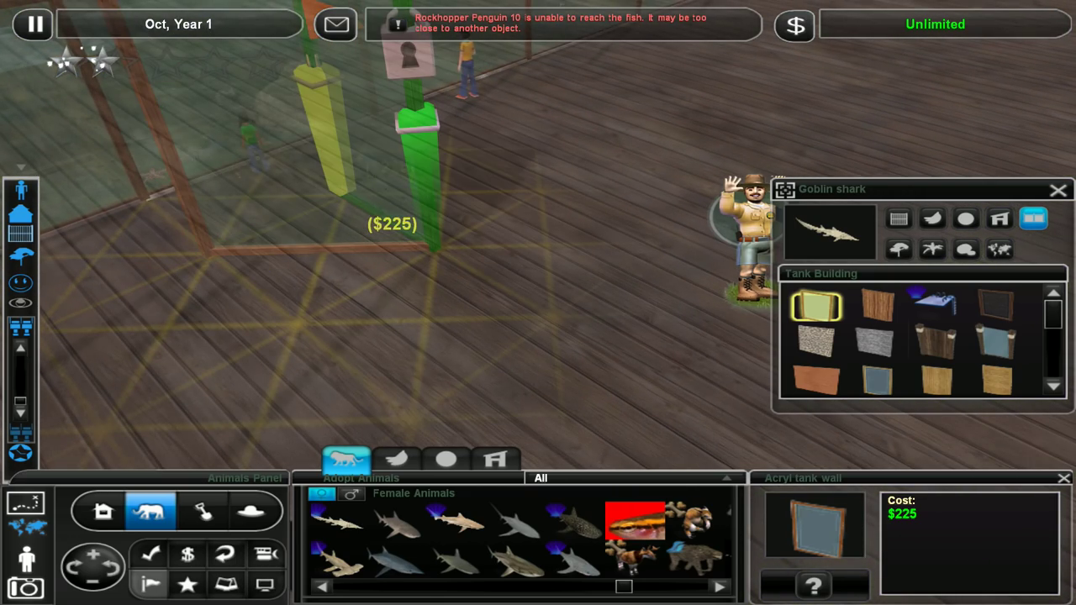
scroll(433, 246, down, 5)
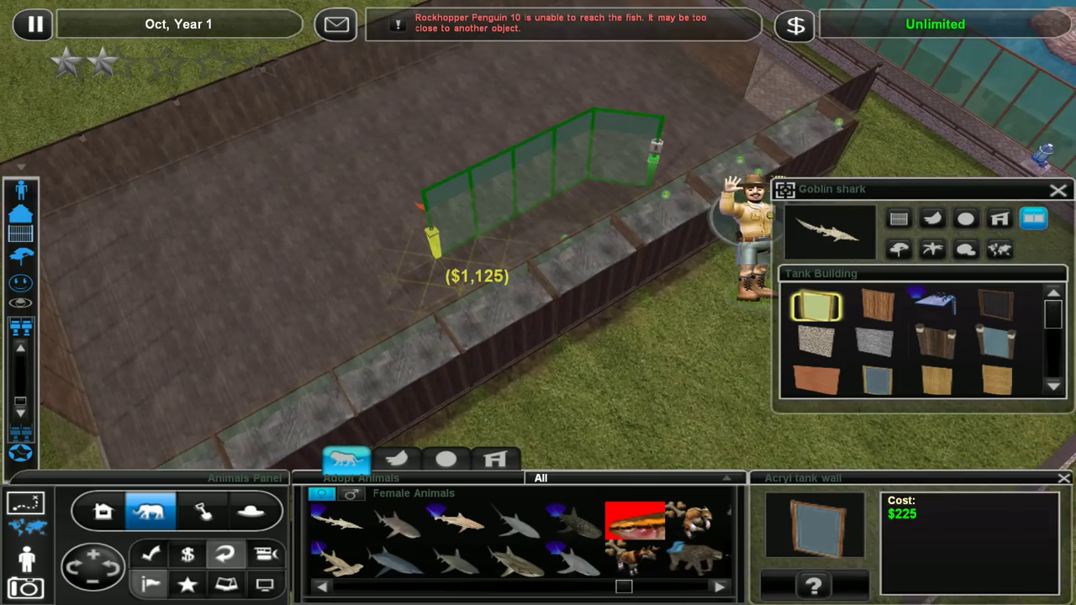
scroll(433, 244, down, 2)
right_click(444, 233)
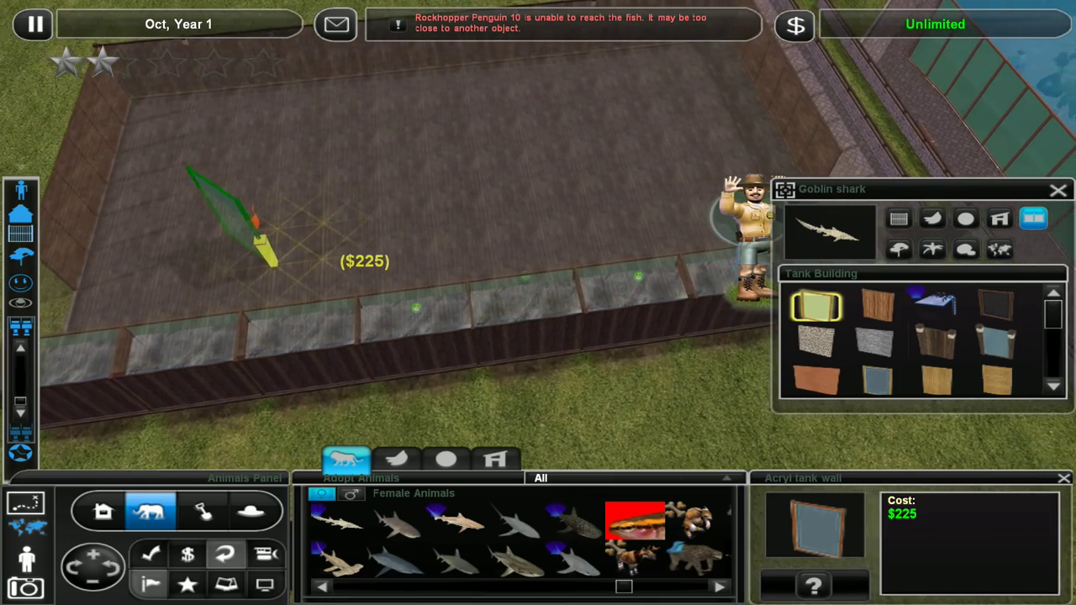
key(Up)
key(Right)
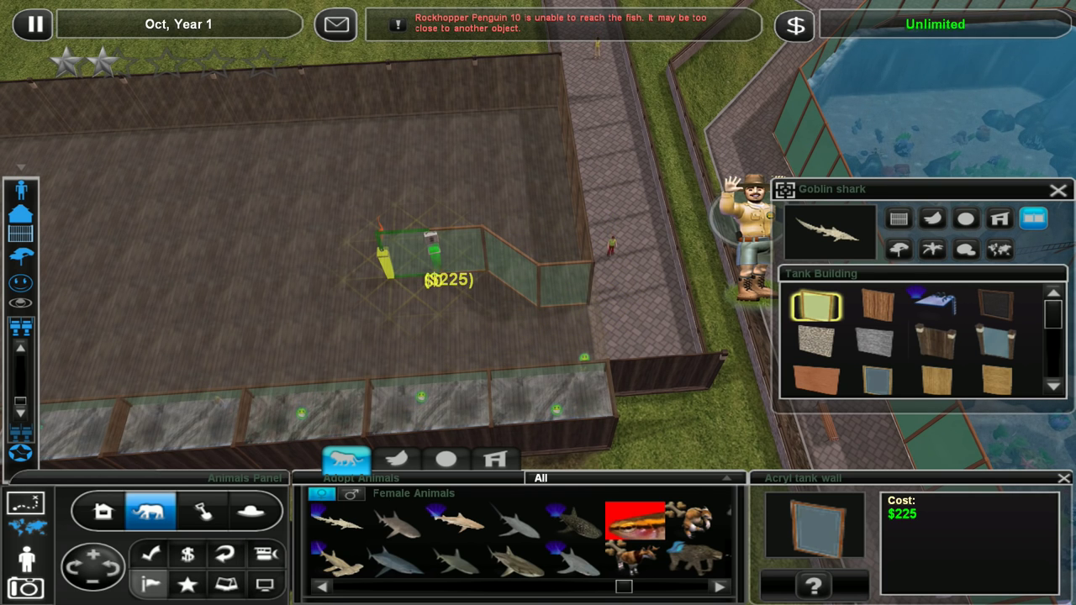
- Extend the zigzag glass wall by one segment, then stop placing walls
key(Left)
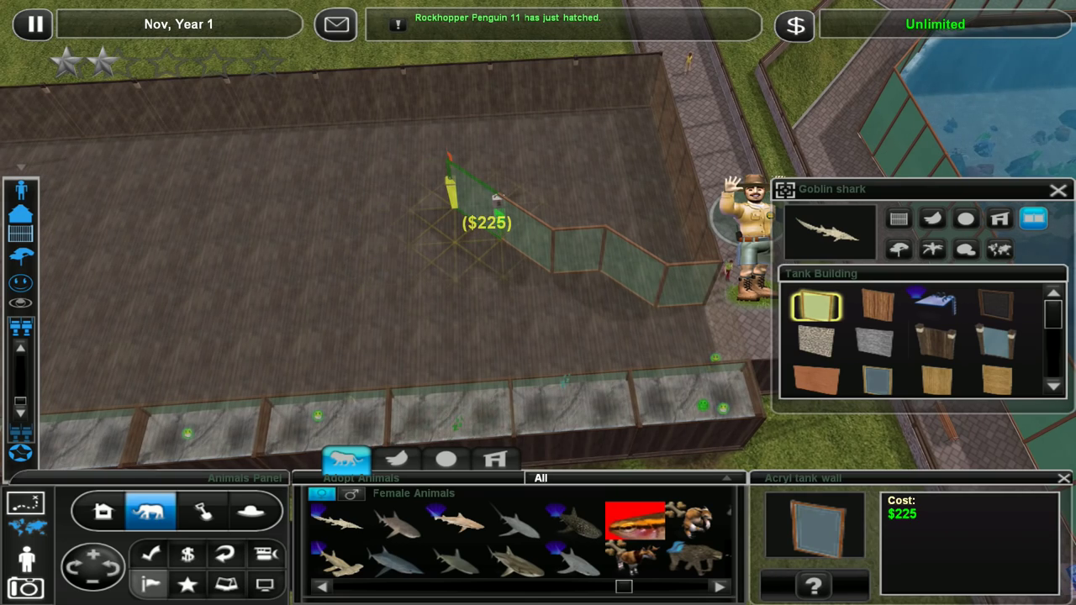
key(Left)
drag(454, 202, 446, 214)
key(Right)
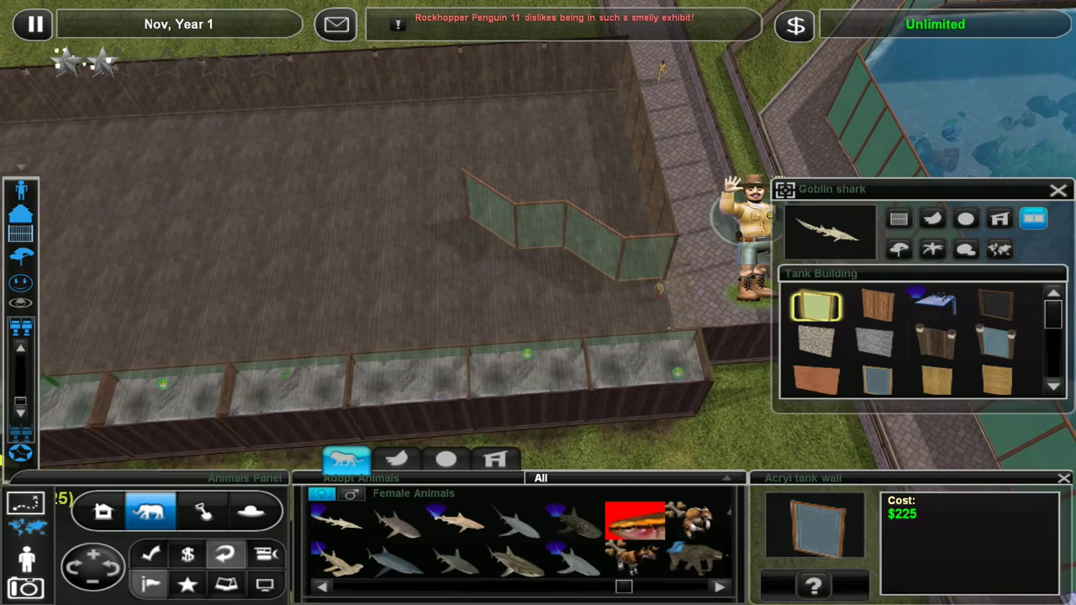
click(266, 553)
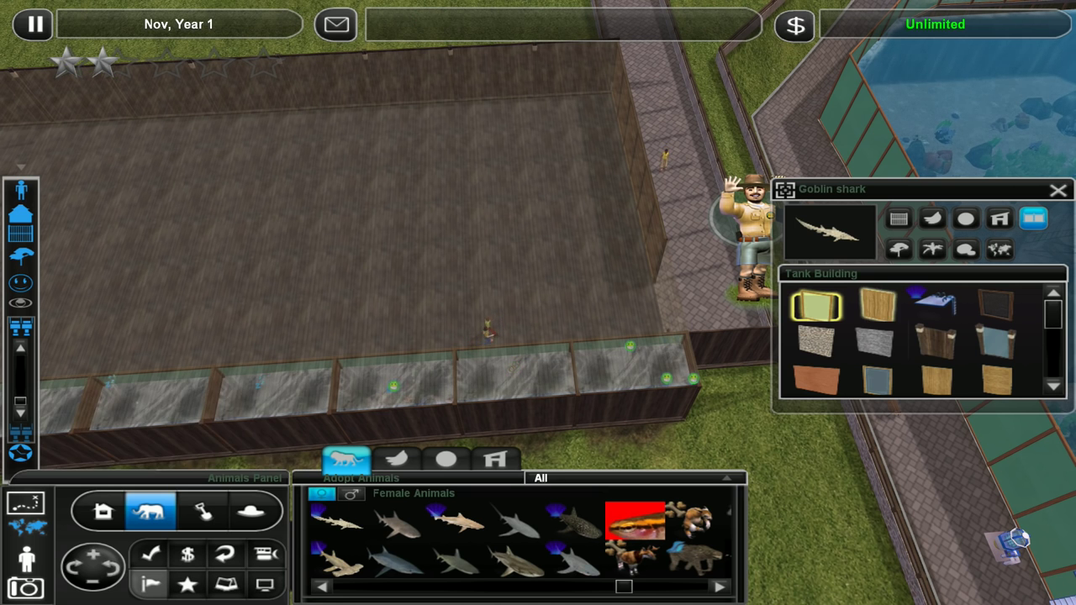
- Reselect the acrylic wall and lay a longer glass segment plus a panel
click(816, 307)
mouse_move(639, 187)
mouse_down()
mouse_move(548, 195)
mouse_move(343, 180)
mouse_move(623, 201)
mouse_up()
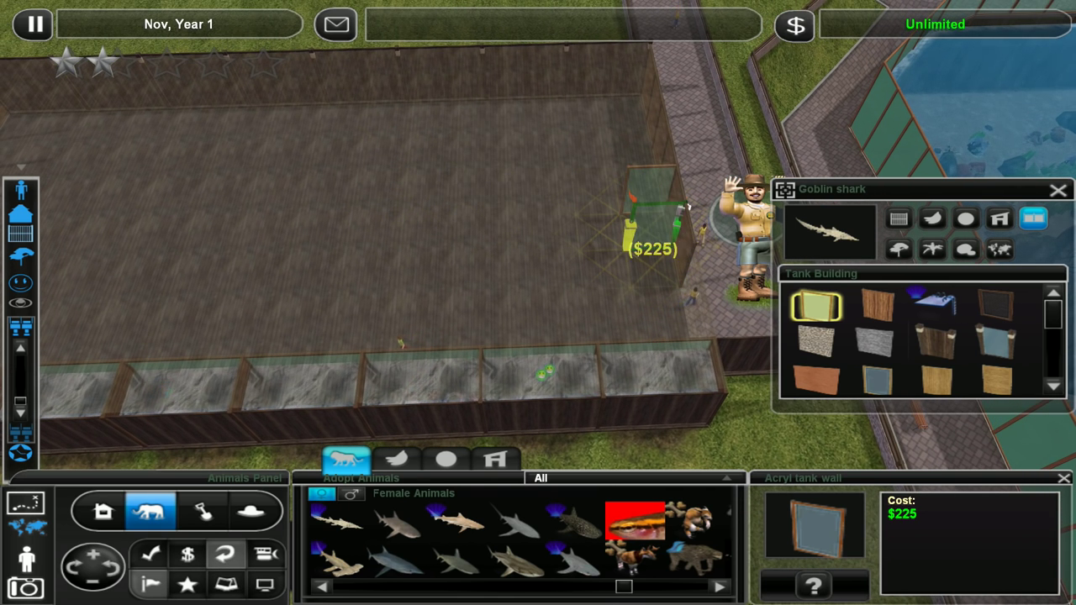
click(531, 202)
key(Up)
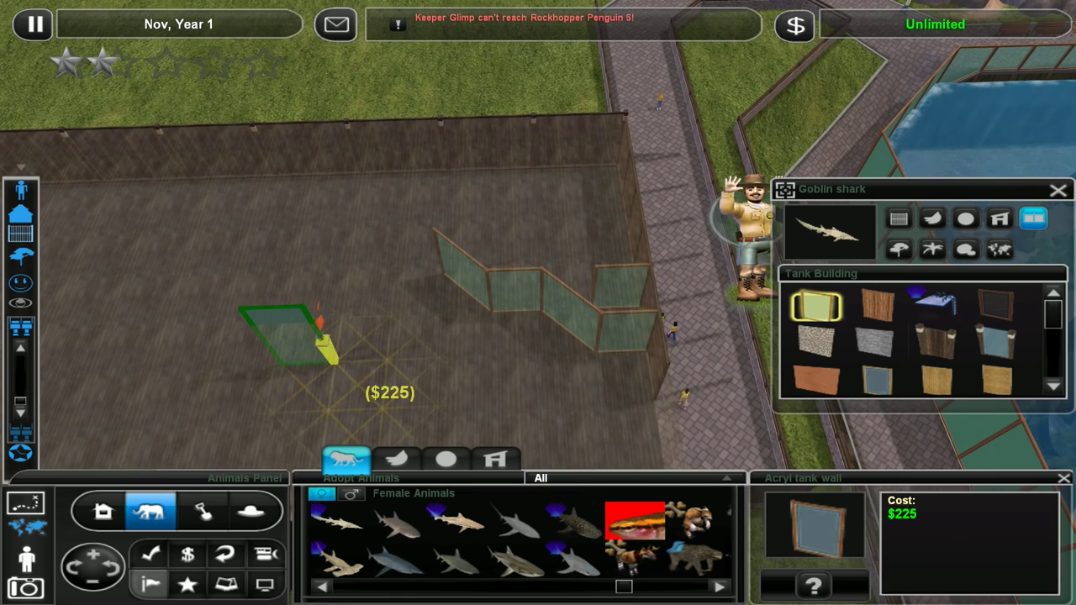
- Cancel wall placement and bulldoze the stray glass wall panel with Recycle
right_click(288, 337)
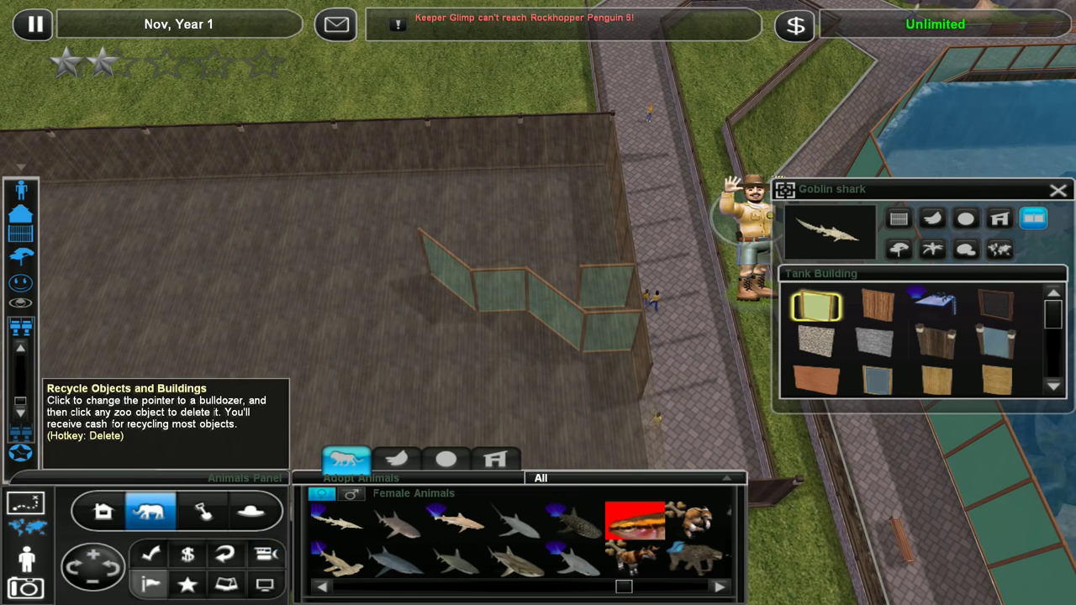
click(266, 554)
click(610, 286)
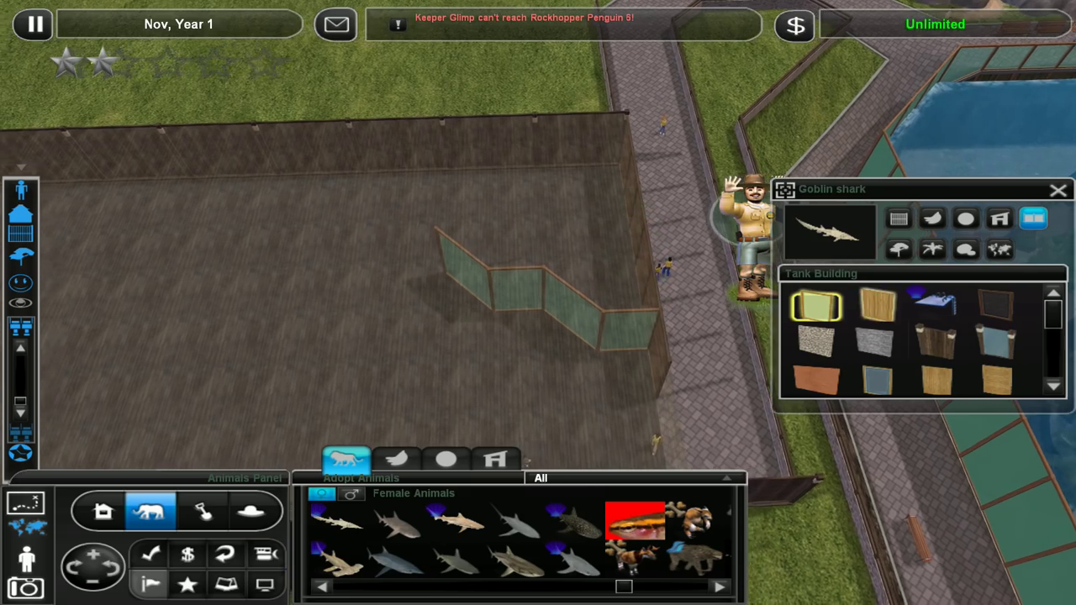
- Reselect the glass tank wall and drag runs along the far side to close the tank
key(Down)
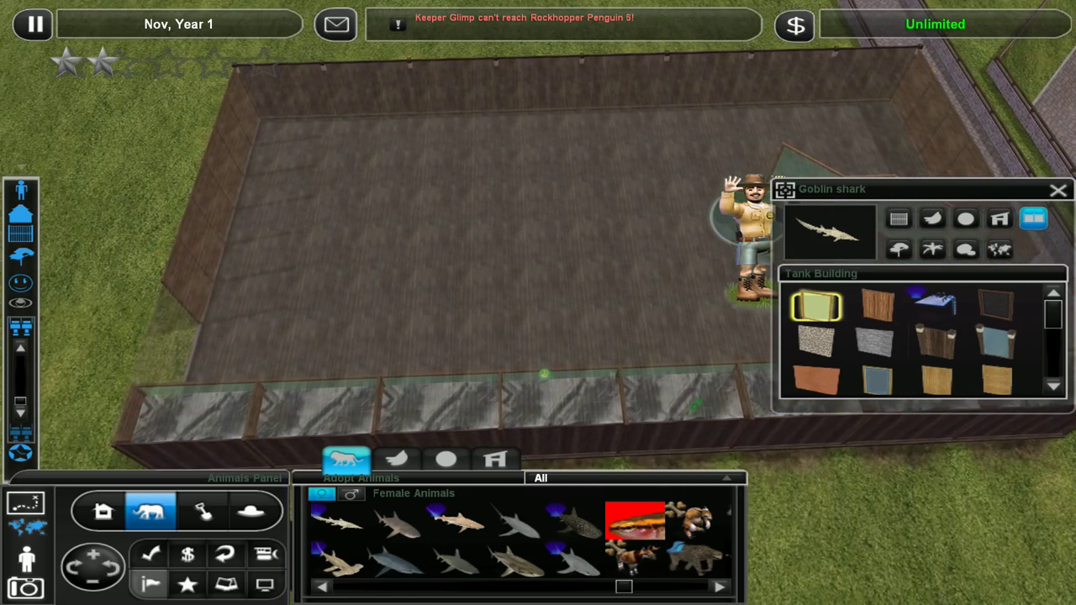
key(ctrl+Right)
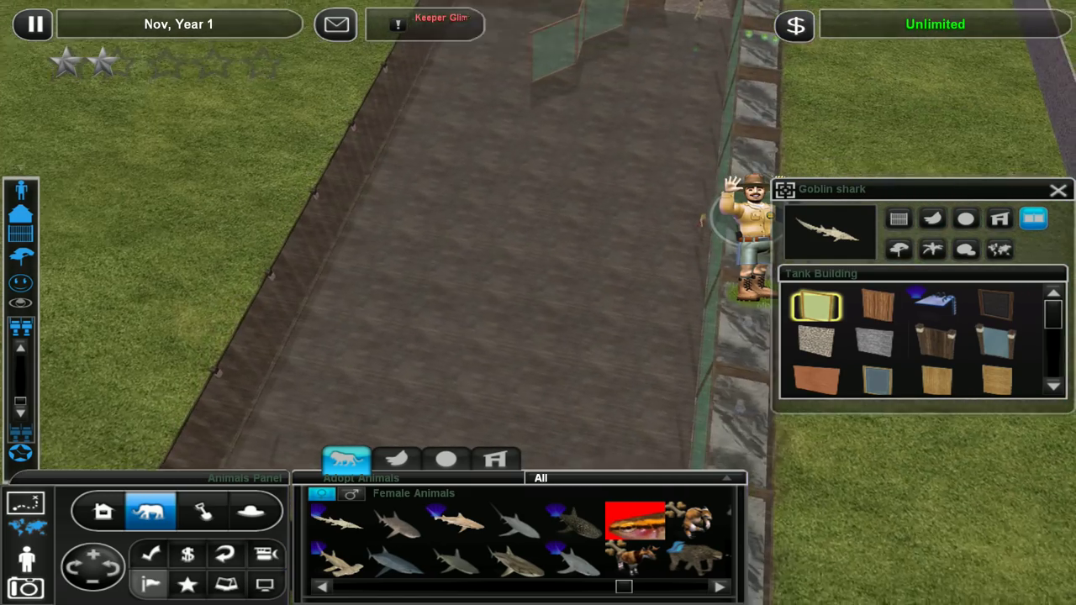
click(877, 380)
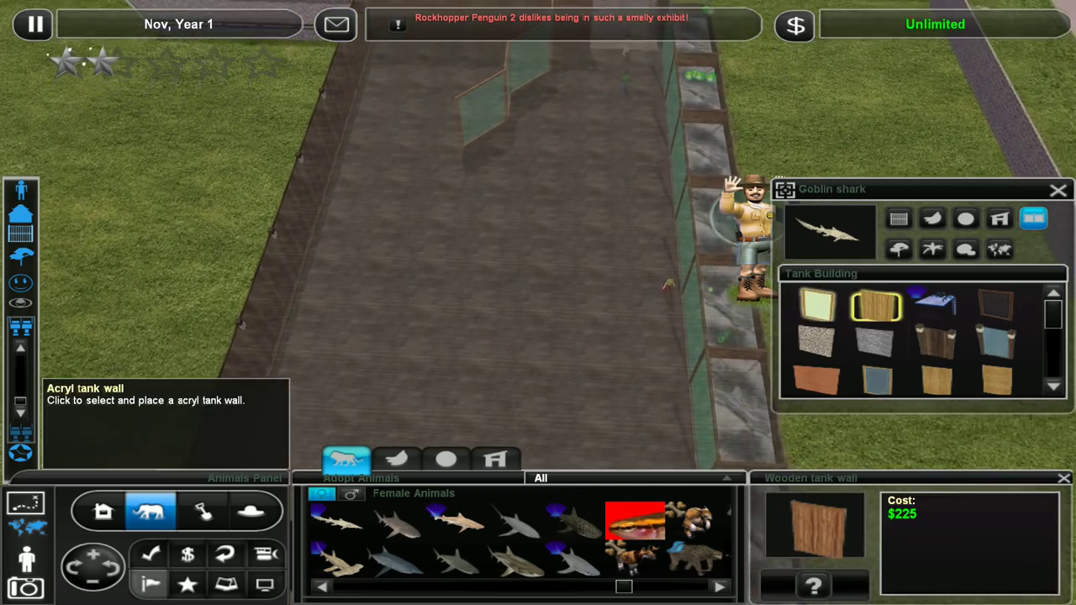
scroll(644, 240, down, 5)
key(Down)
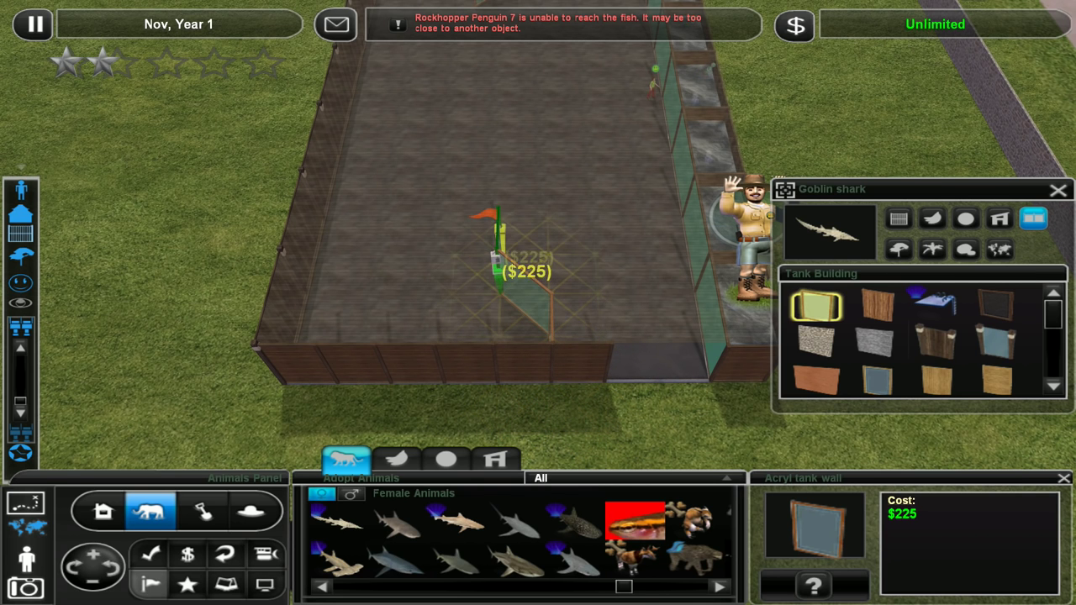
drag(499, 273, 454, 178)
key(ctrl+Left)
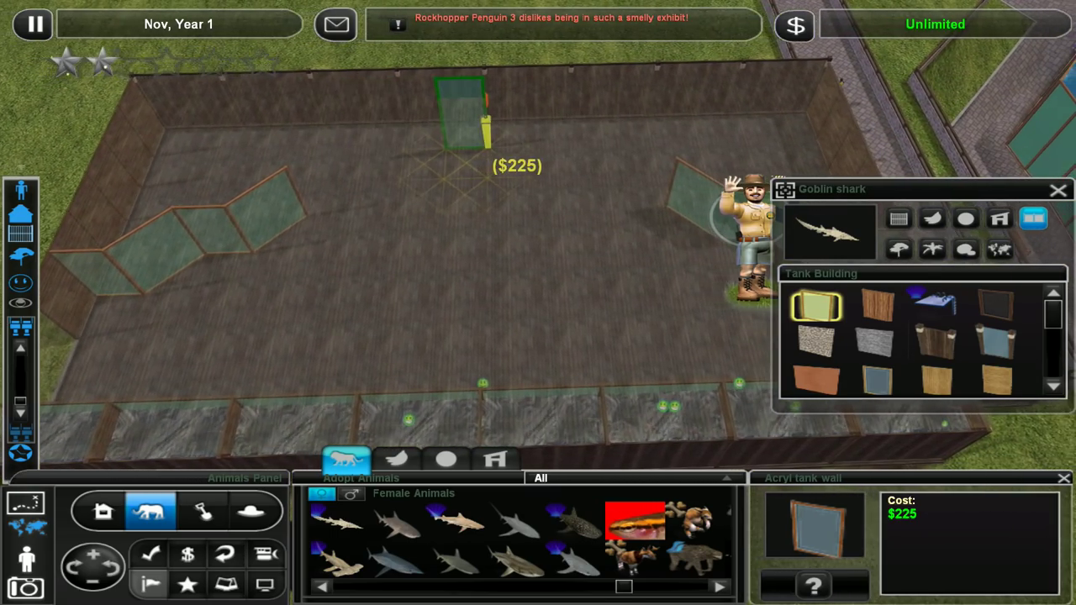
drag(280, 202, 653, 191)
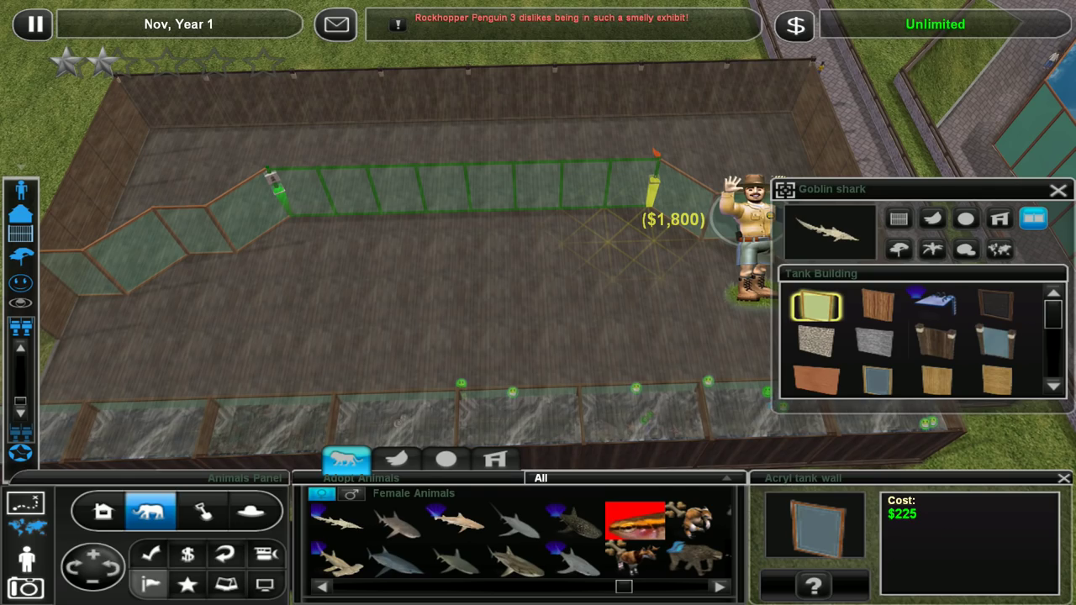
drag(653, 192, 654, 192)
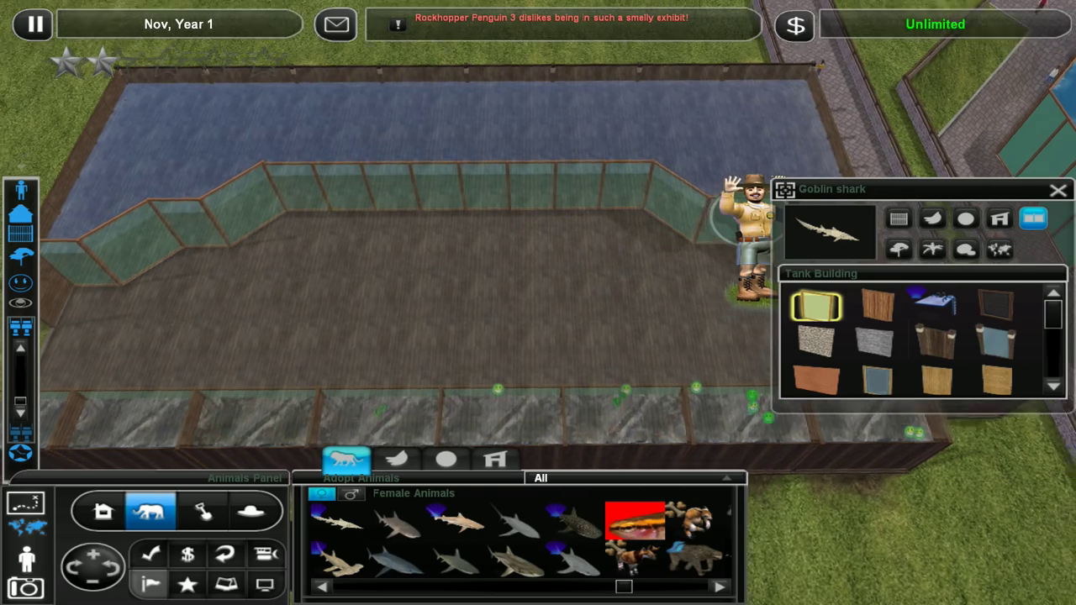
- Circle the camera around the finished, water-filled shark tank
key(ctrl+Left)
key(ctrl+Left)
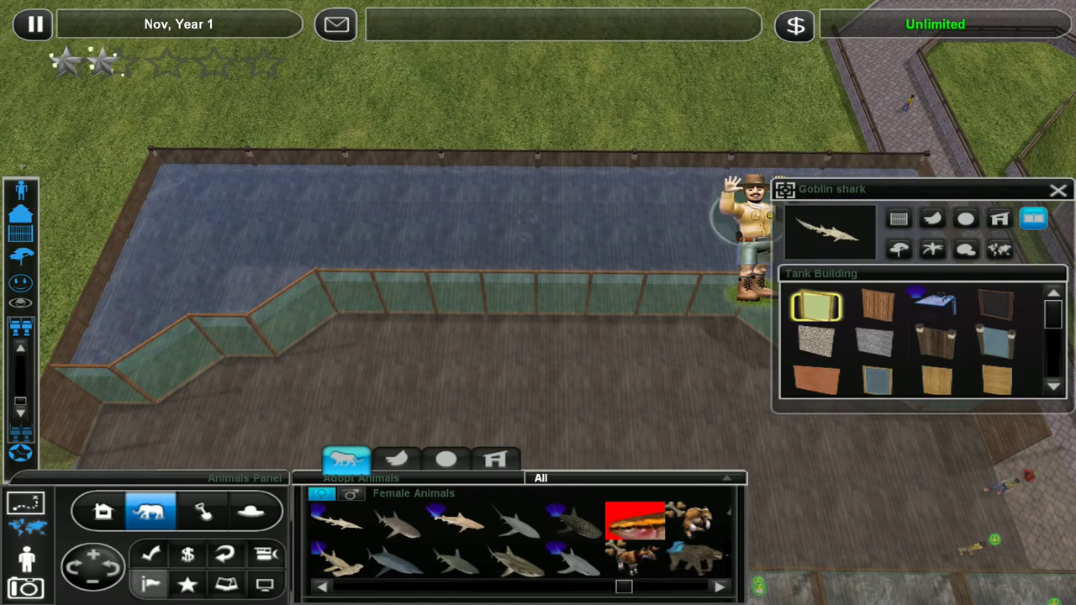
key(ctrl+Left)
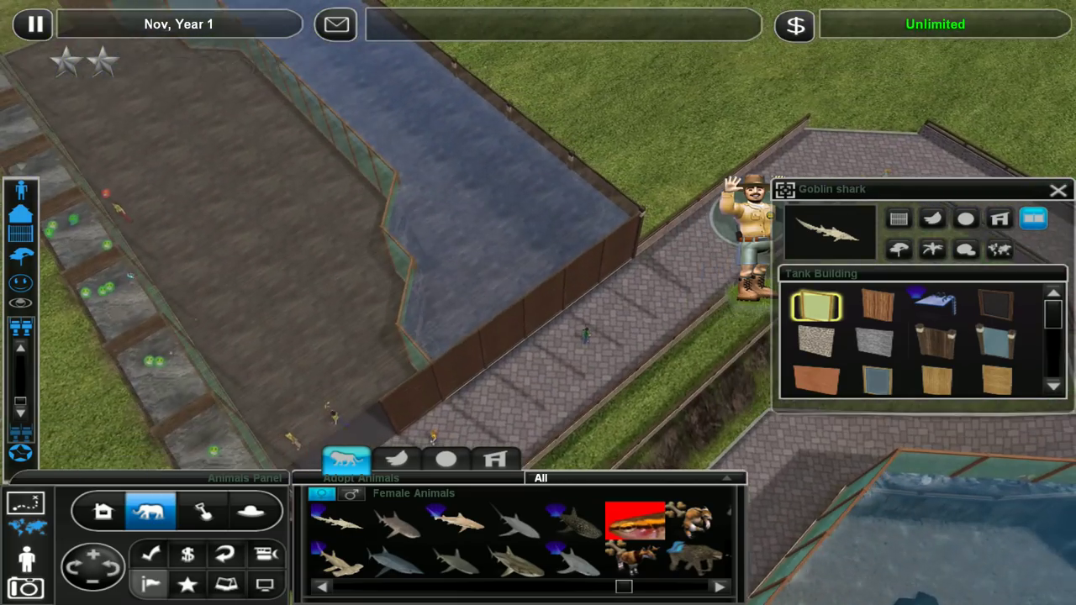
key(ctrl+Left)
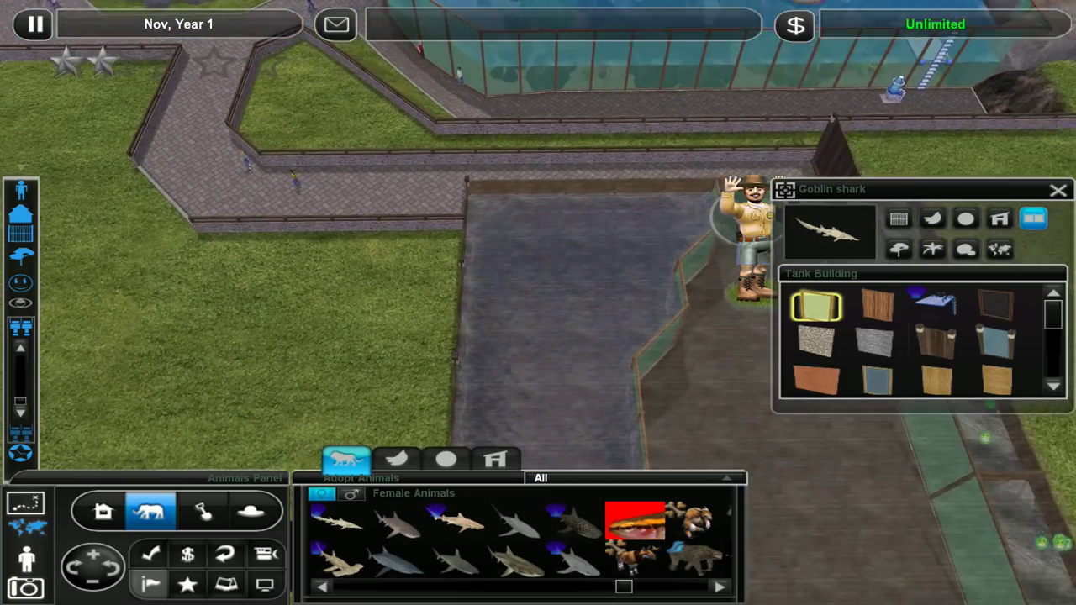
key(ctrl+Left)
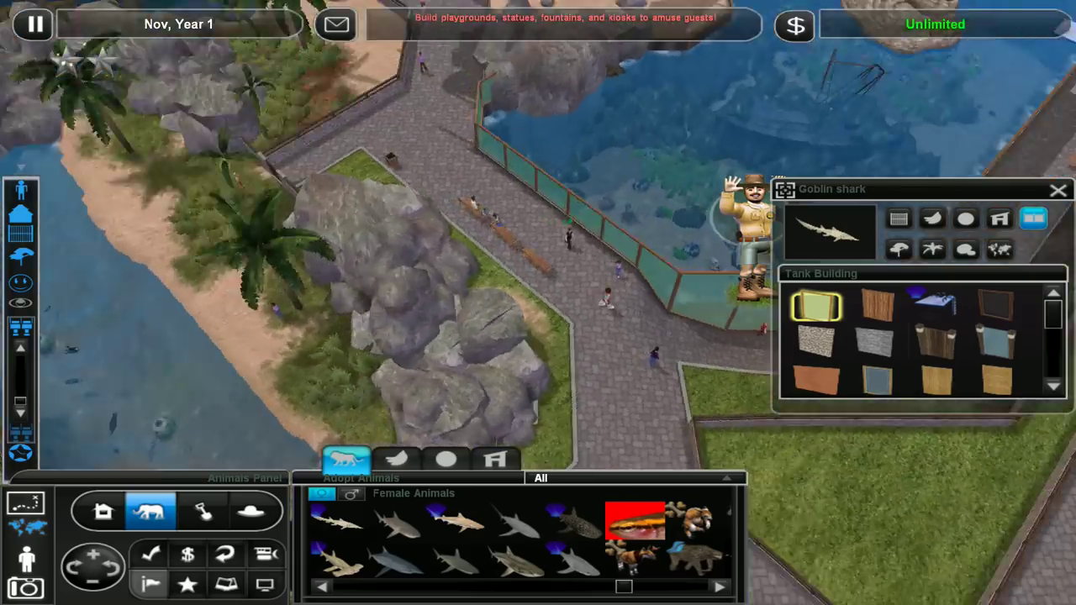
- Rotate and zoom back onto the shark tank so it runs vertically on screen
key(ctrl+Left)
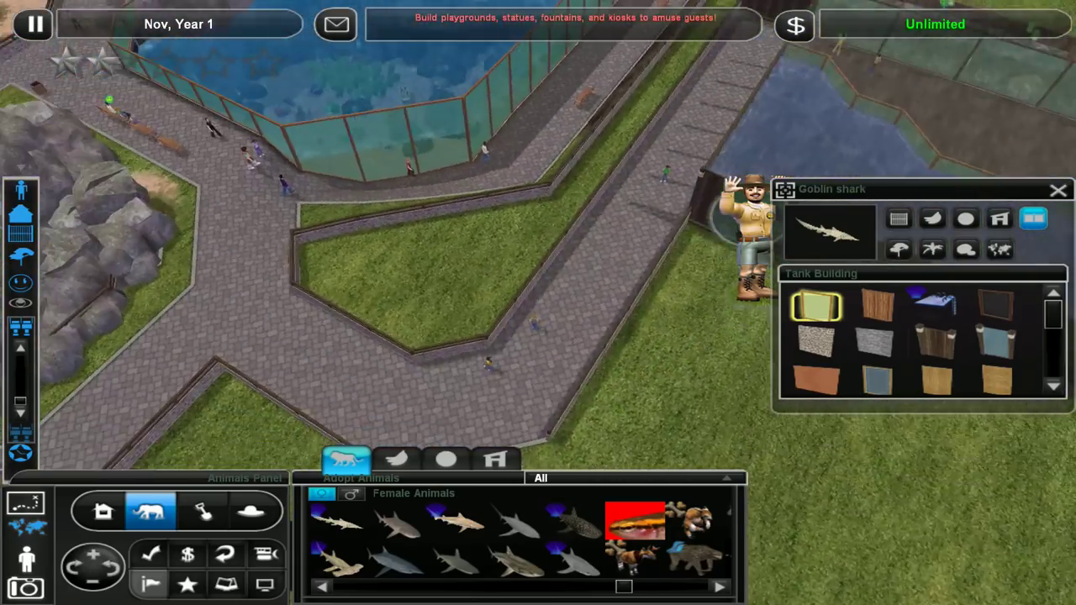
key(ctrl+Left)
key(ctrl+Left)
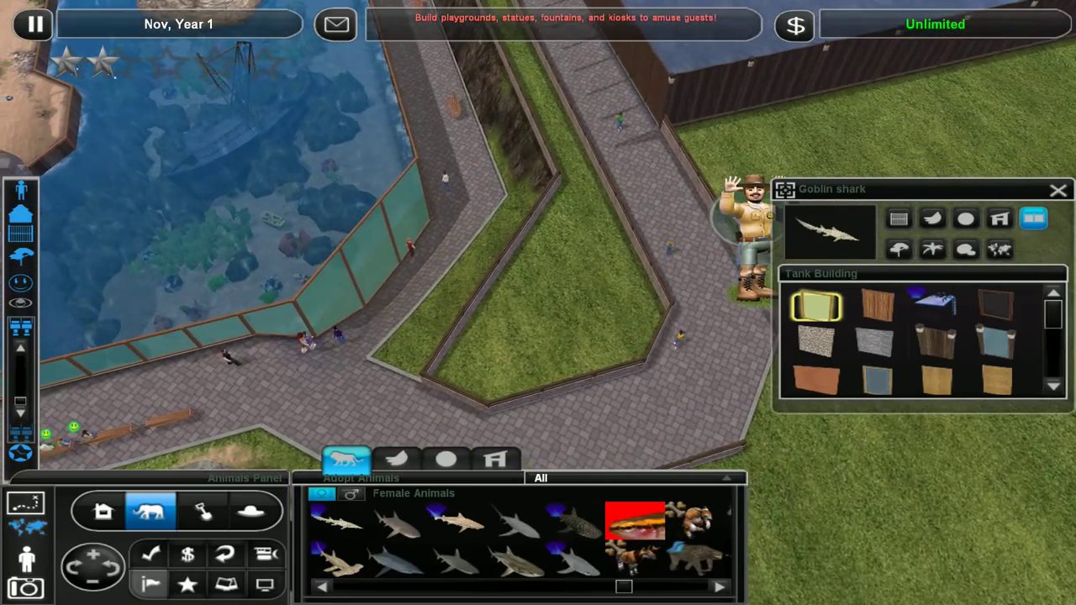
key(ctrl+Left)
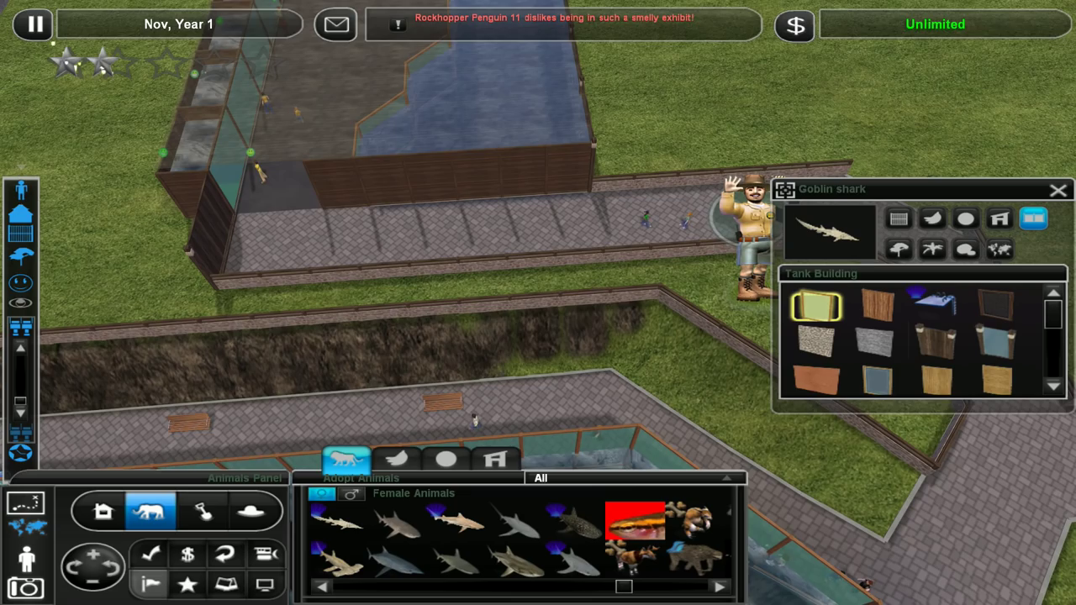
key(Up)
key(ctrl+Left)
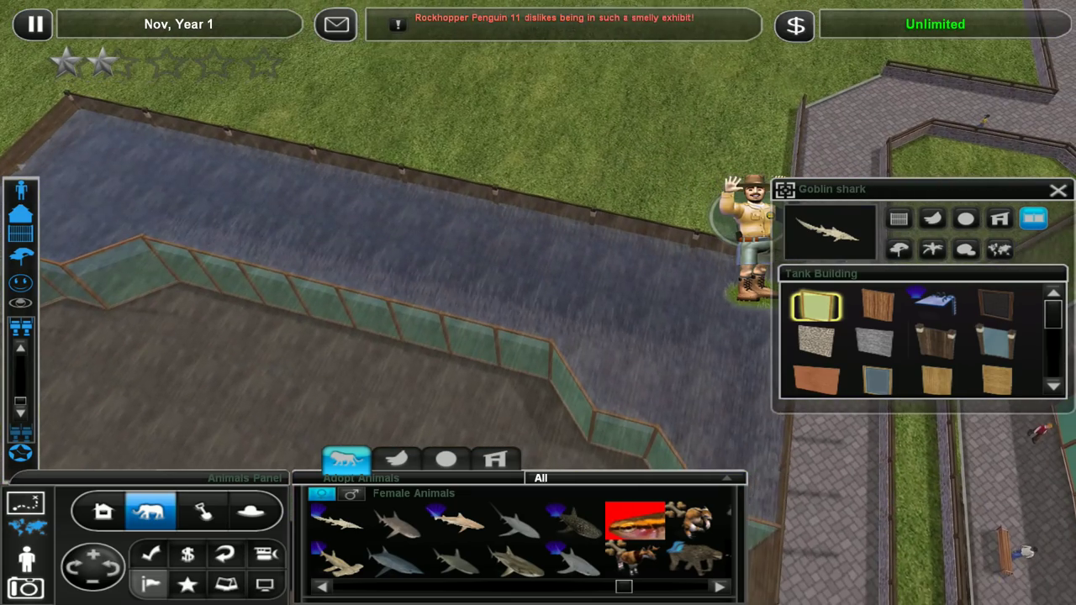
key(ctrl+Left)
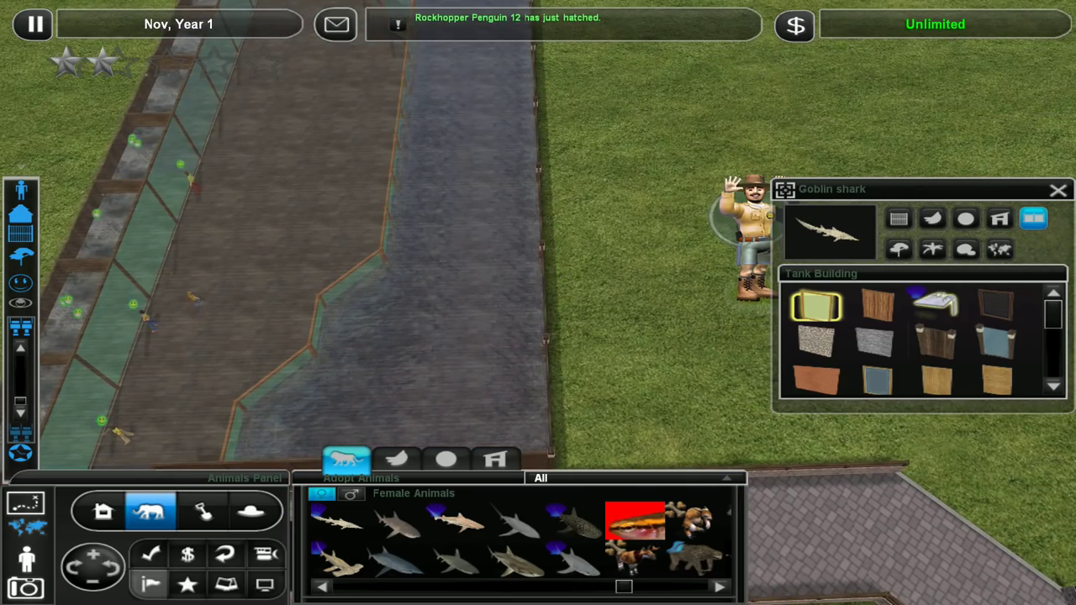
- Open the Benthic terrain painting options, choose the Deep Water brush, then close it
click(999, 249)
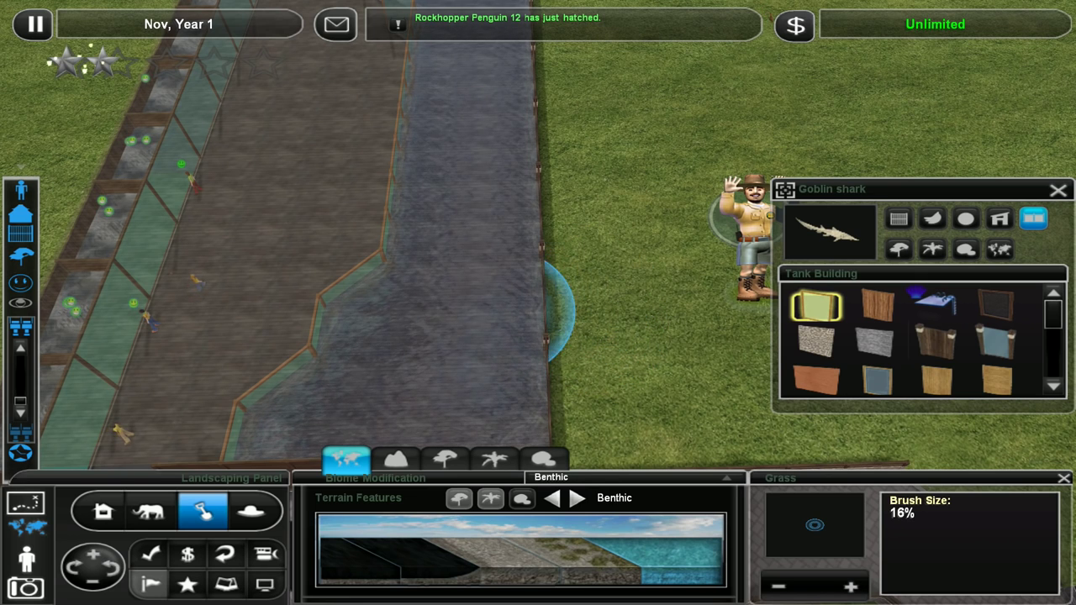
click(360, 562)
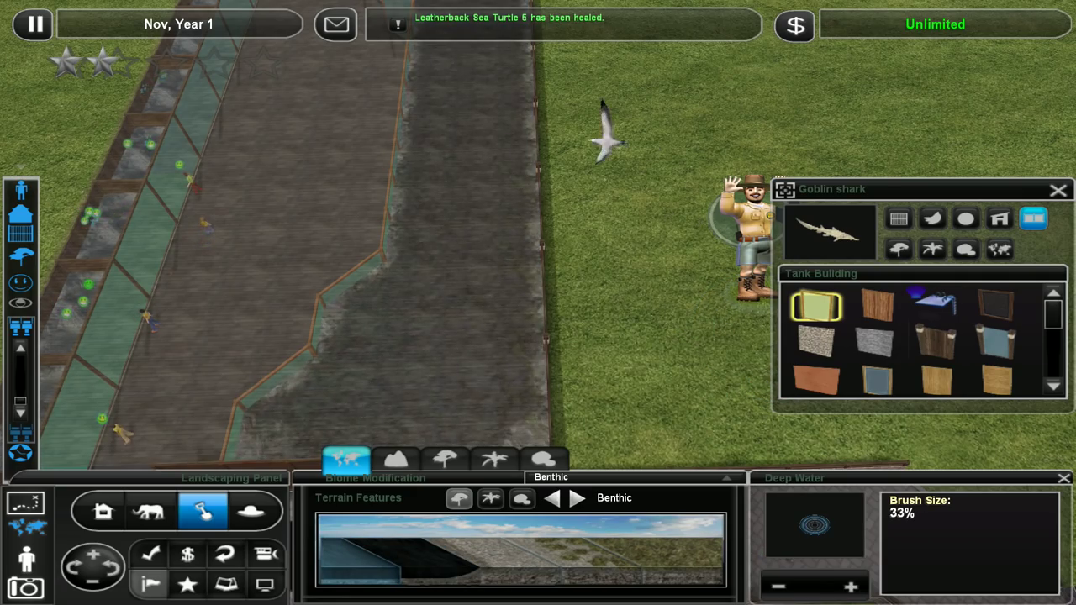
key(Escape)
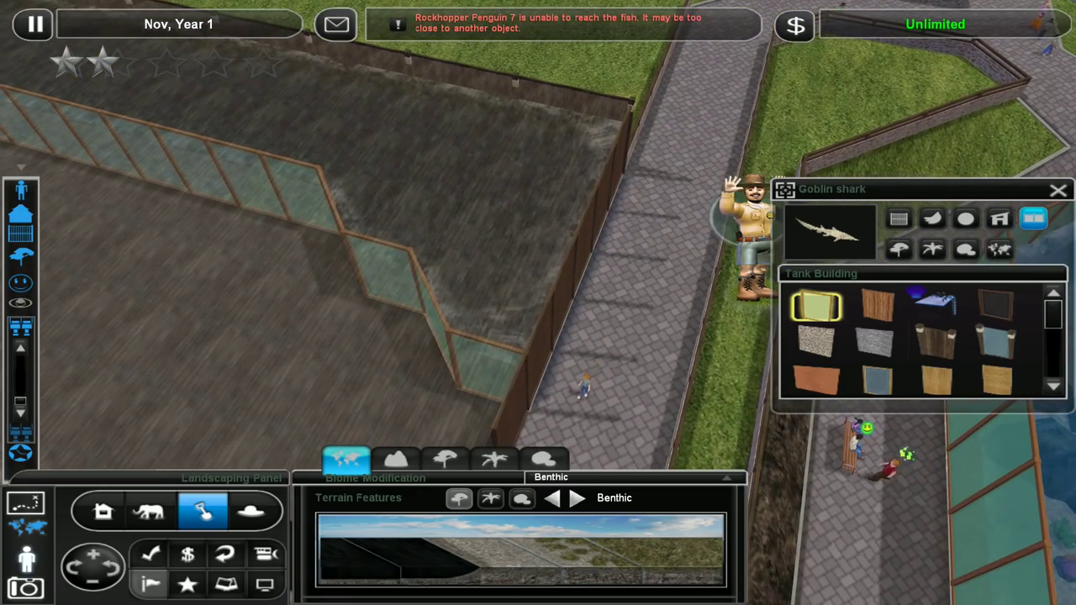
- Take a brief first-person walk toward the stone-walled tank, then return overhead
key(Left)
key(Up)
key(Up)
key(Left)
key(Left)
key(Left)
key(Up)
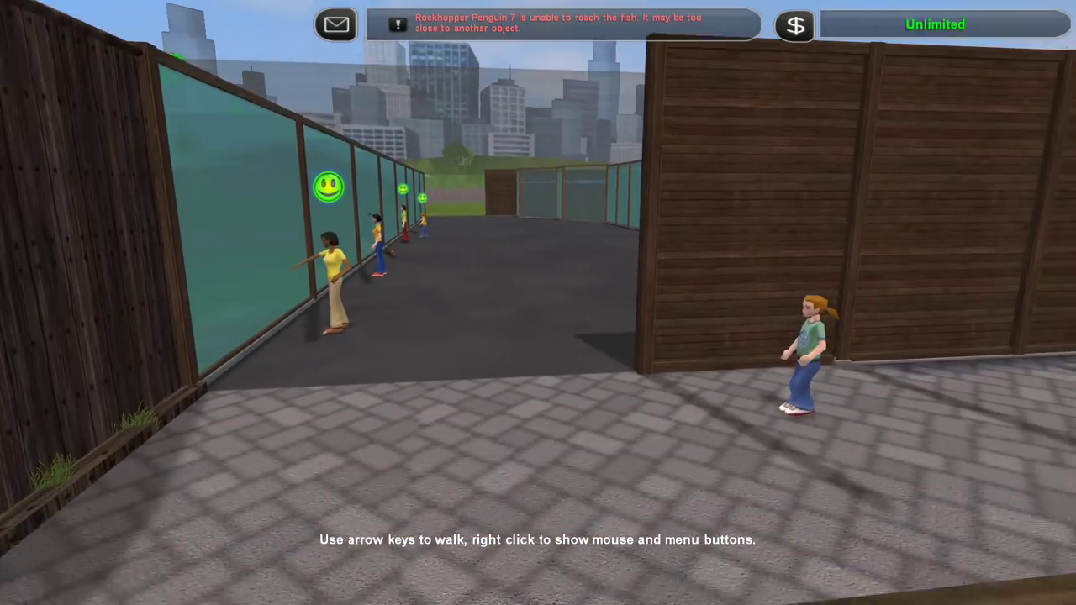
key(Escape)
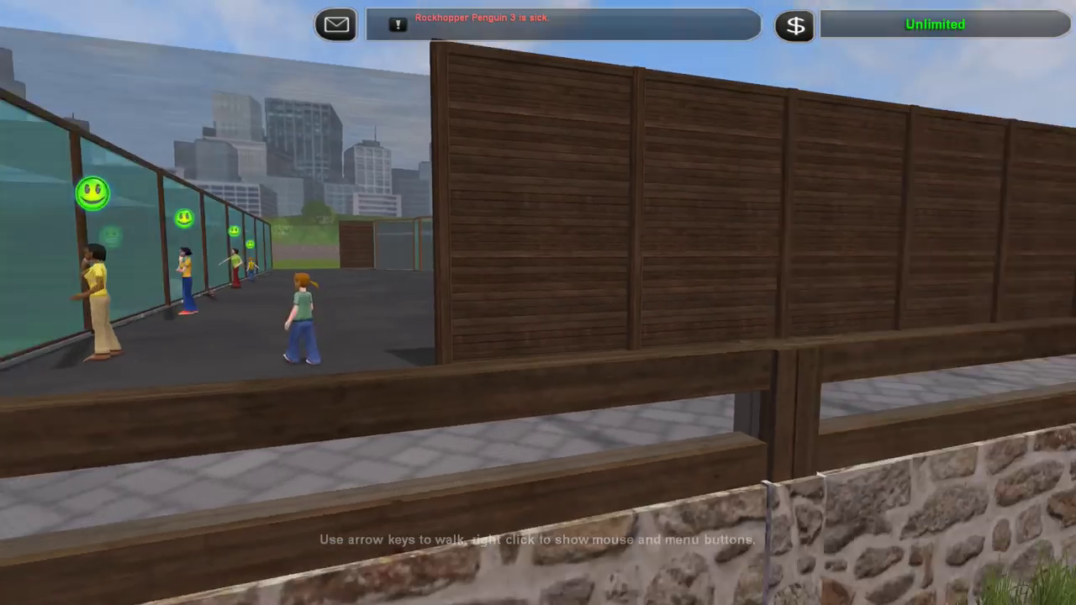
key(Escape)
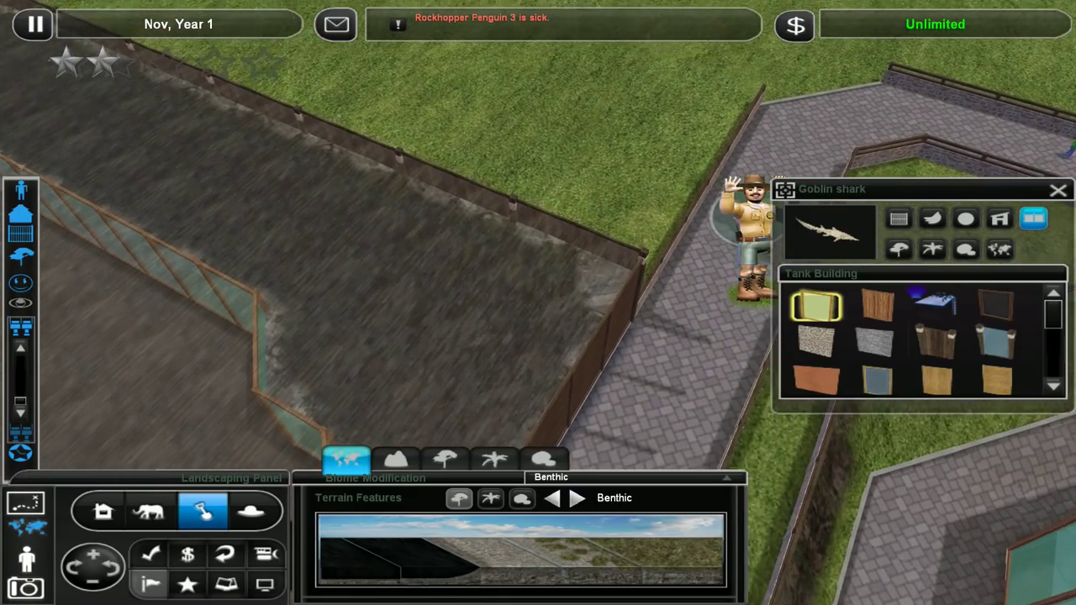
- Walk as a guest past the wooden building and along its wall toward the gate
click(751, 286)
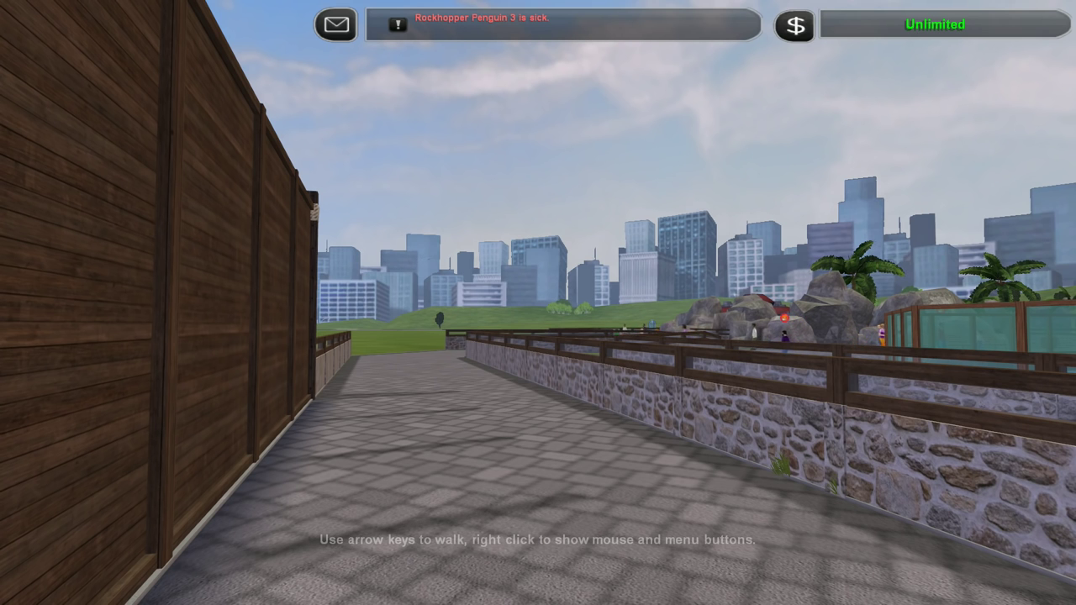
key(Up)
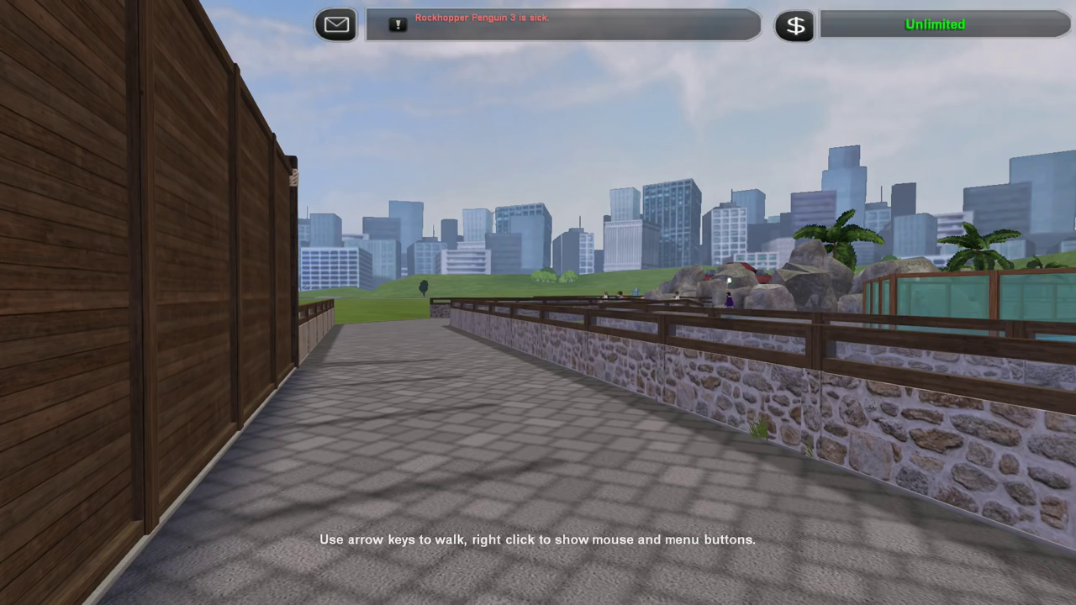
key(Up)
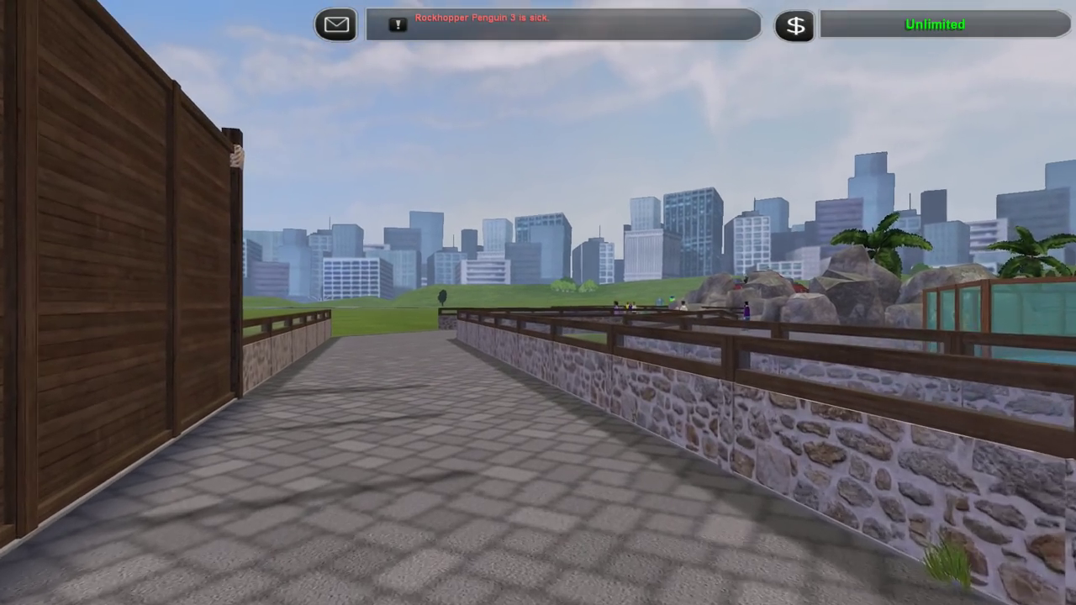
key(Up)
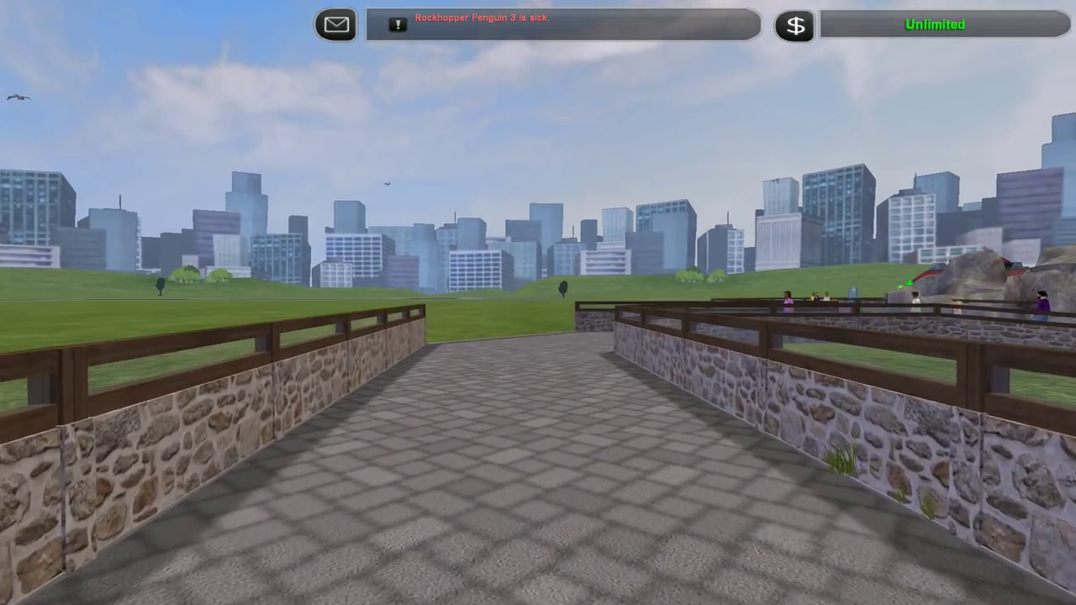
key(Right)
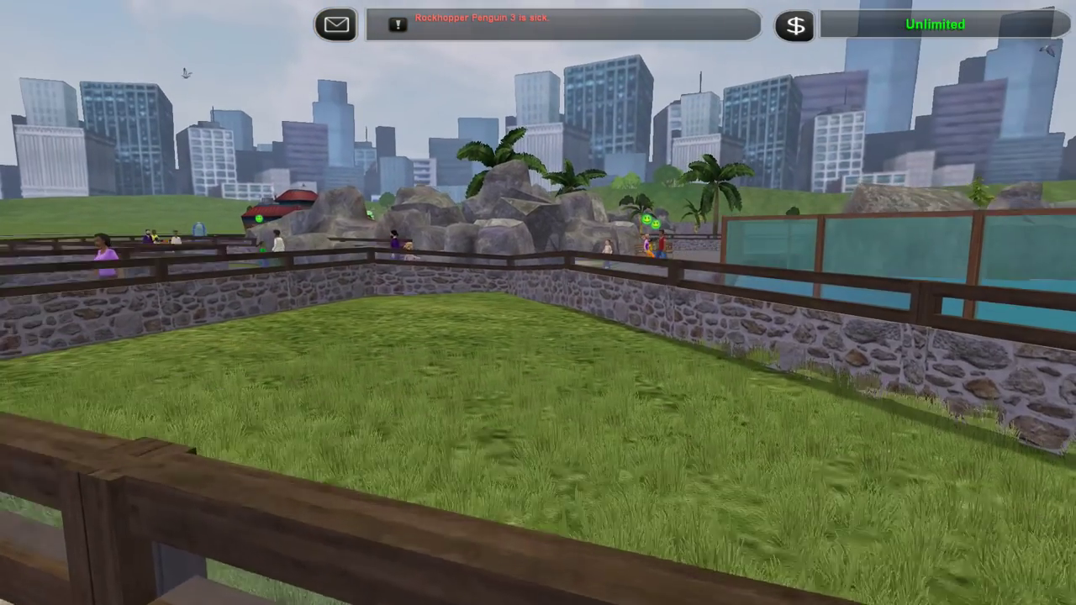
key(Right)
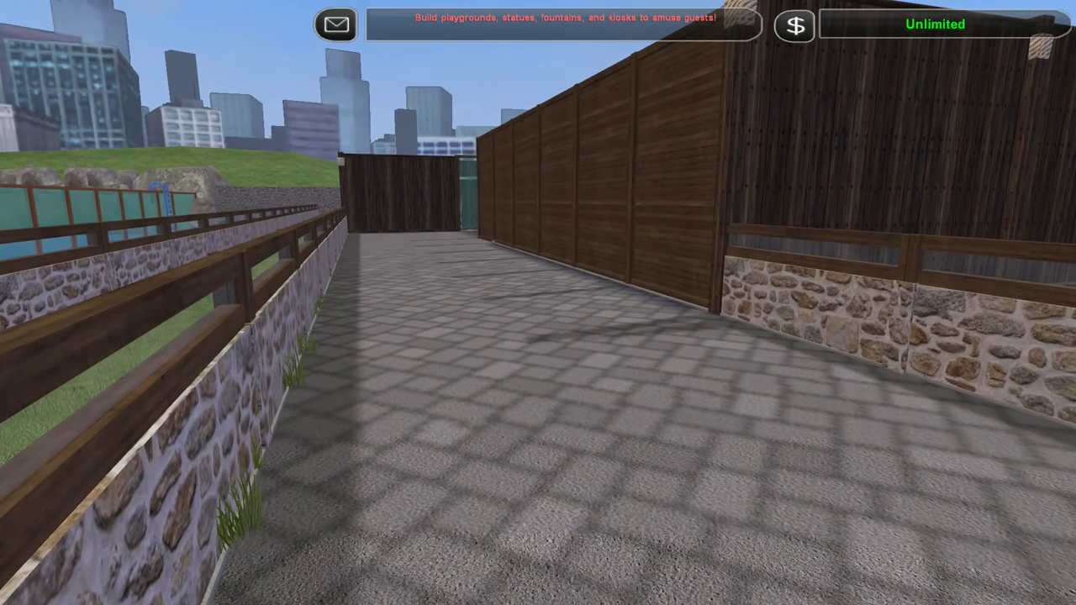
key(Up)
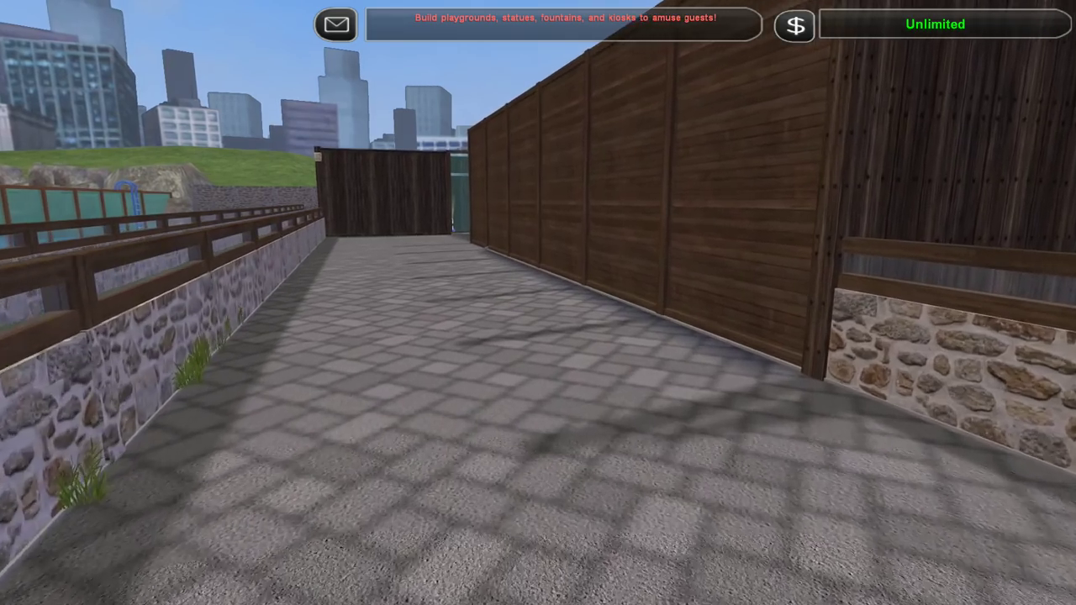
key(Up)
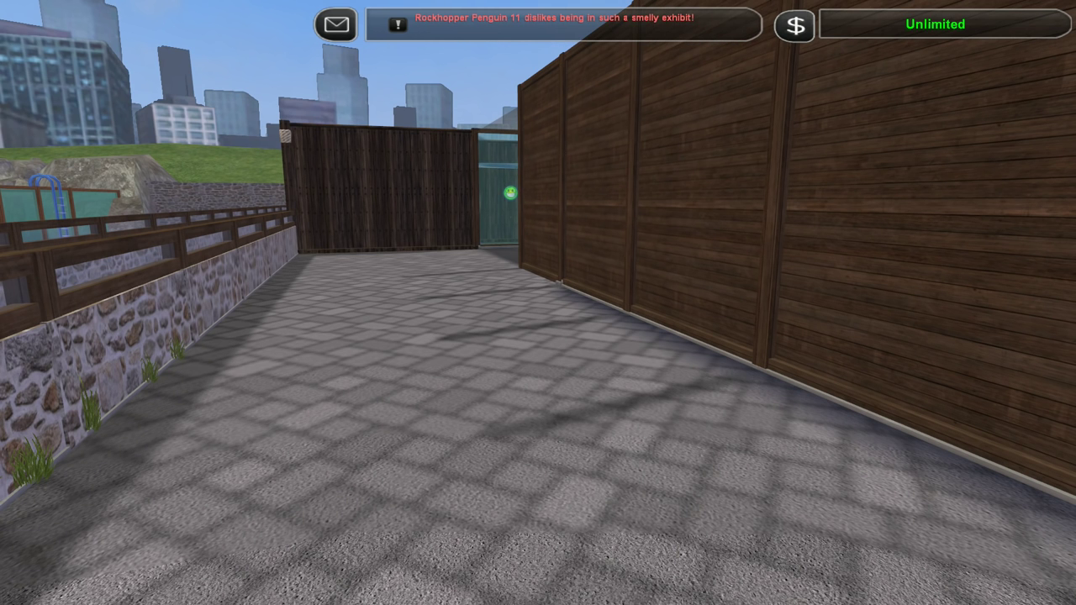
- Walk through the gate up to the tank glass and look through its corner
key(w)
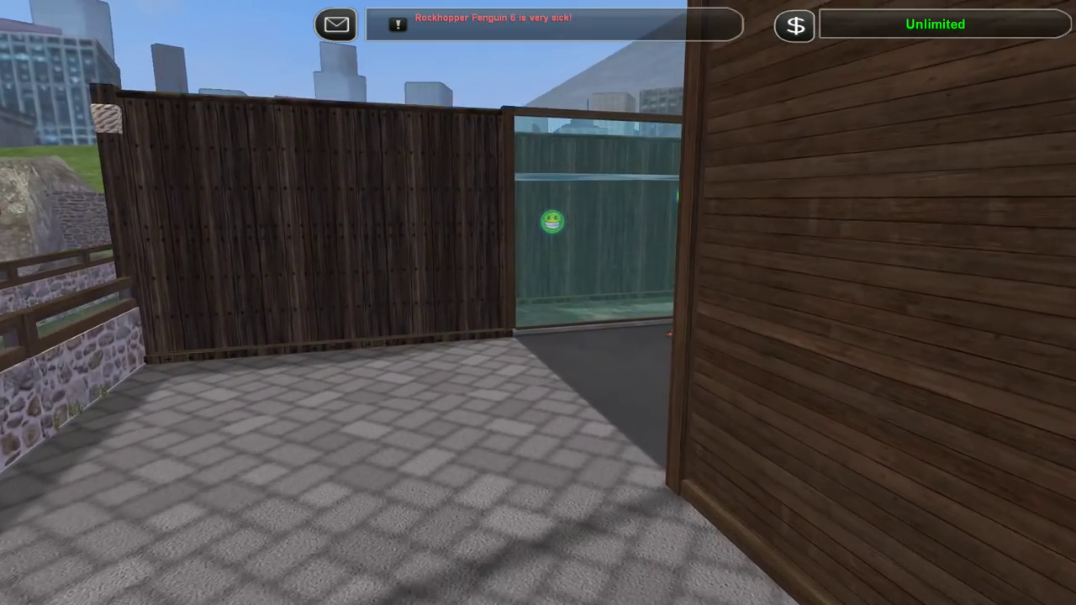
key(w)
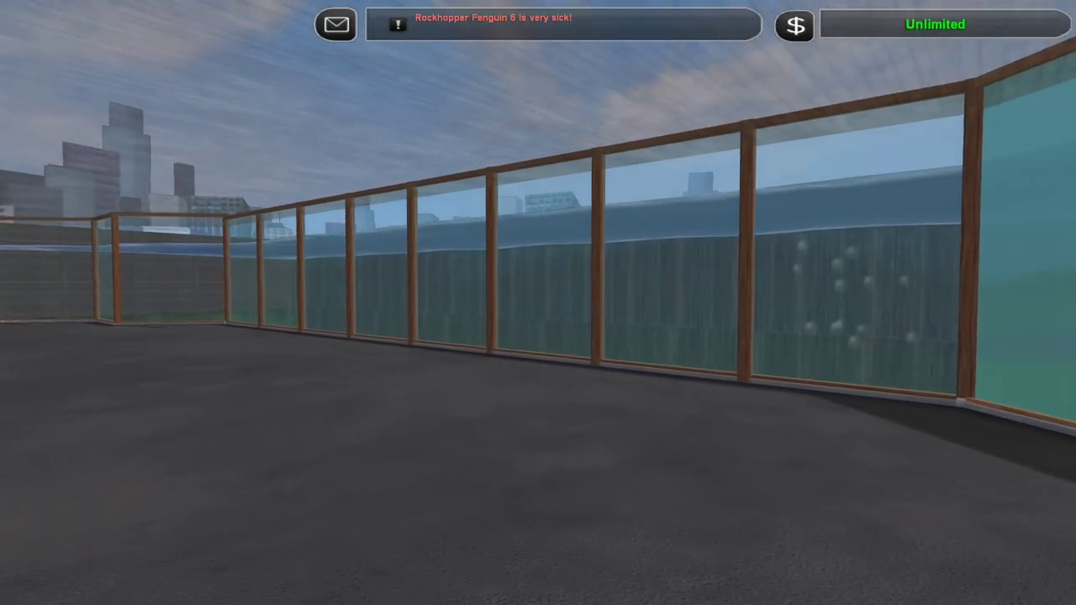
key(w)
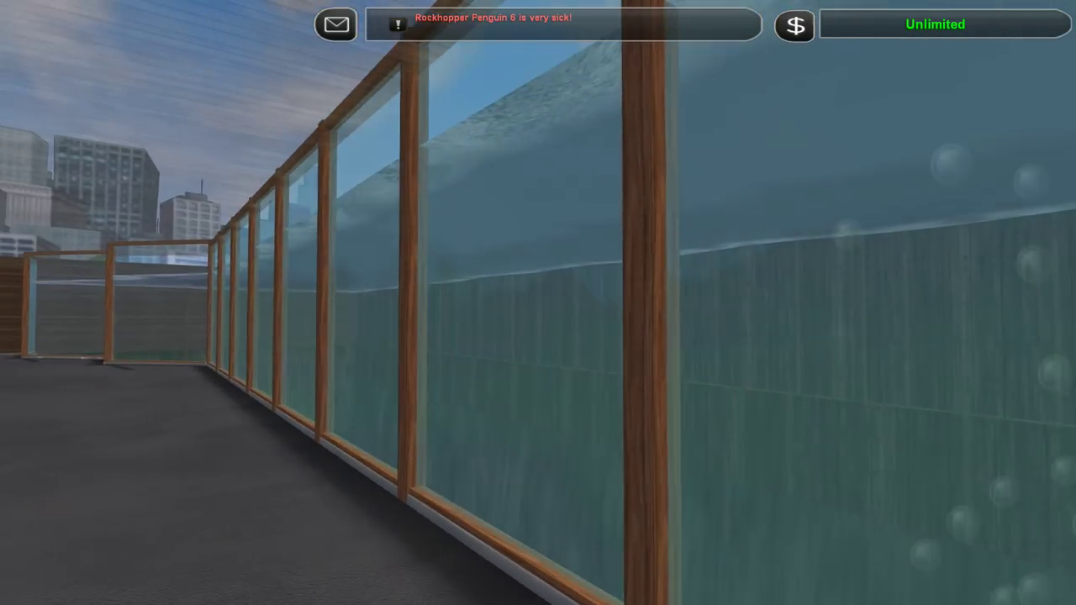
key(a)
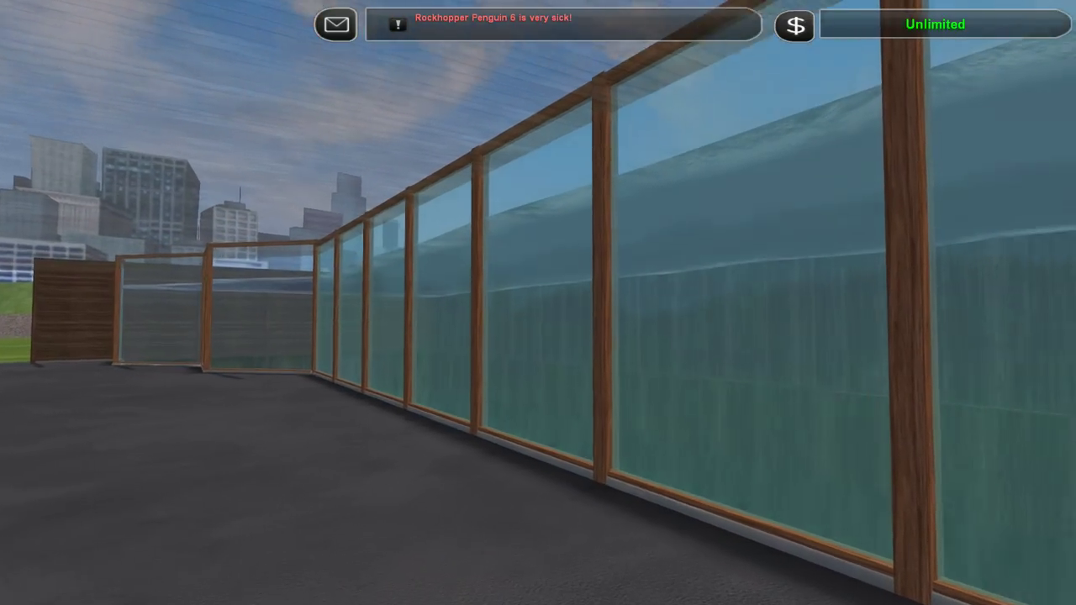
key(w)
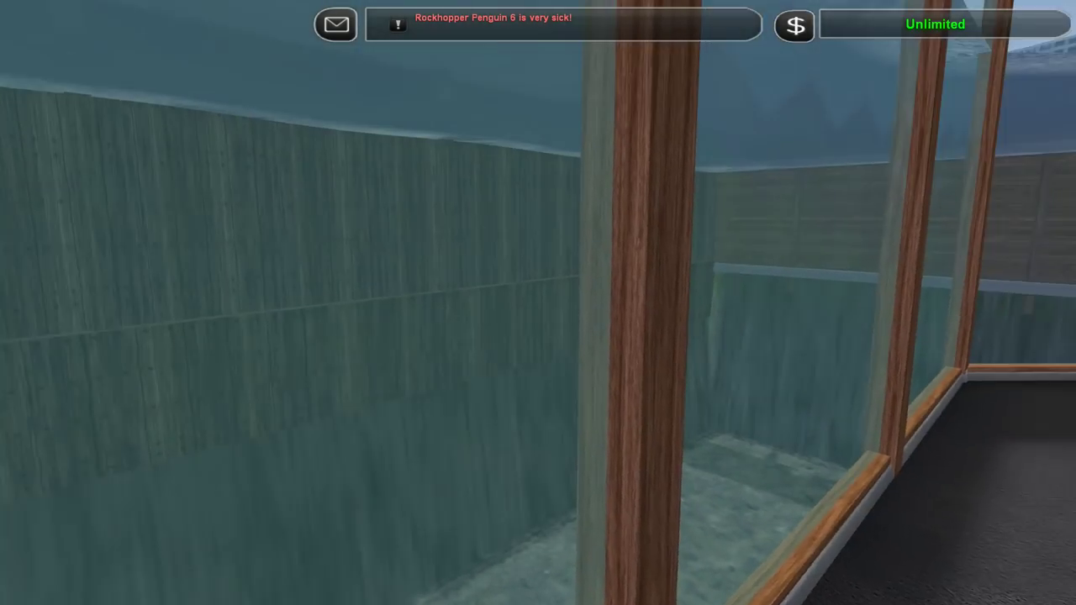
- Return overhead and pan, rotate and zoom around the glass shark tank
key(Escape)
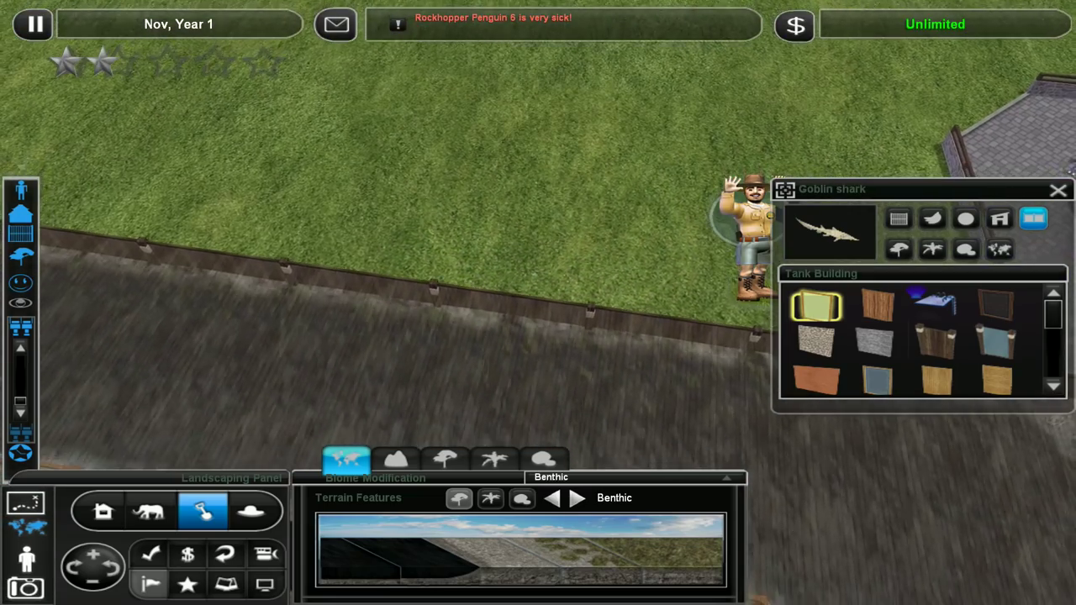
key(Down)
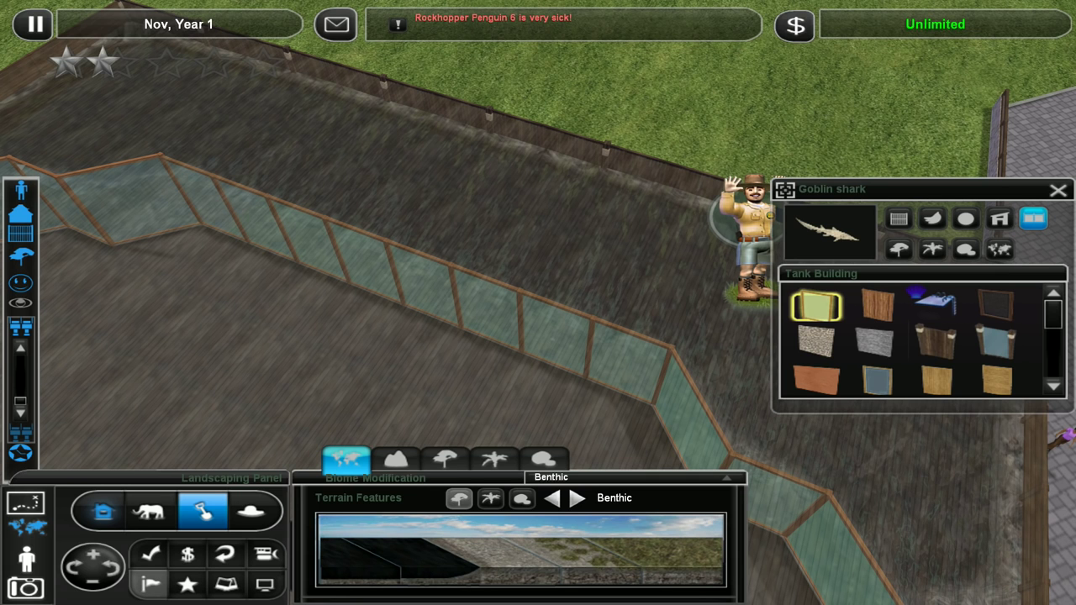
key(c)
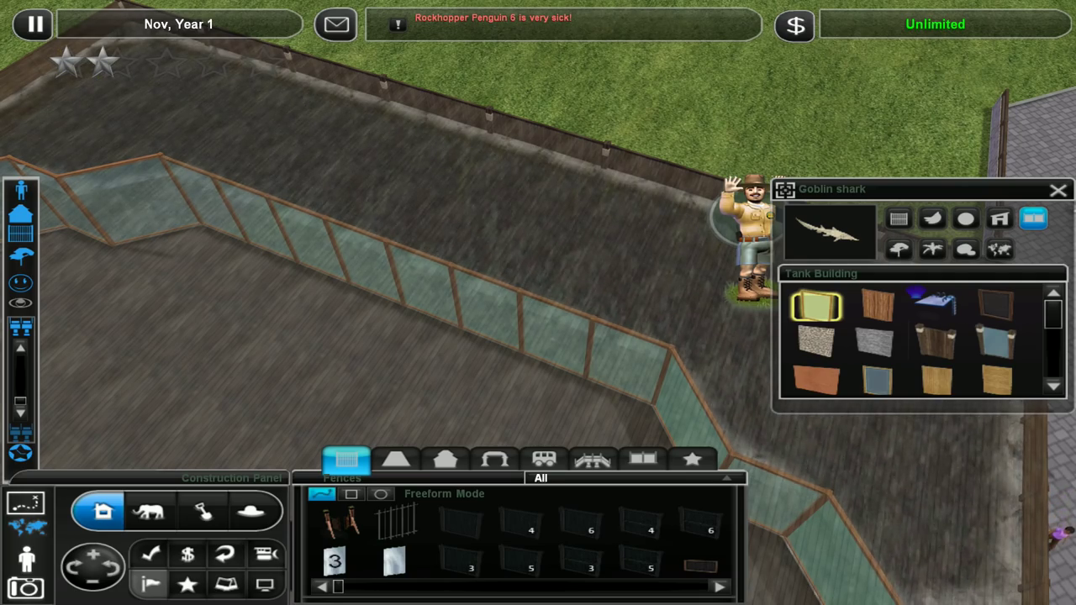
key(Right)
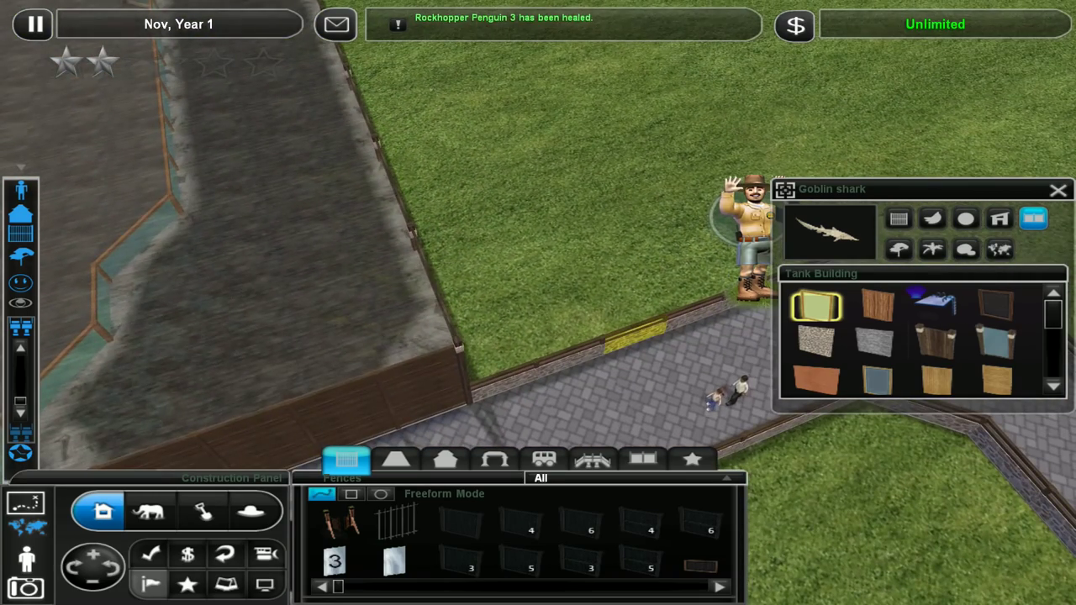
key(Left)
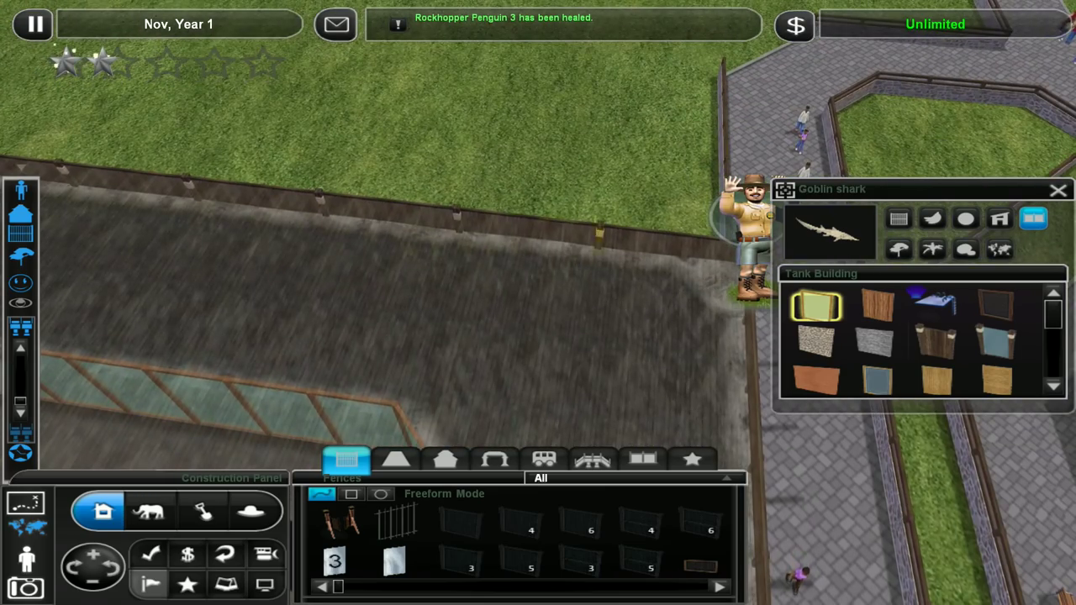
key(Left)
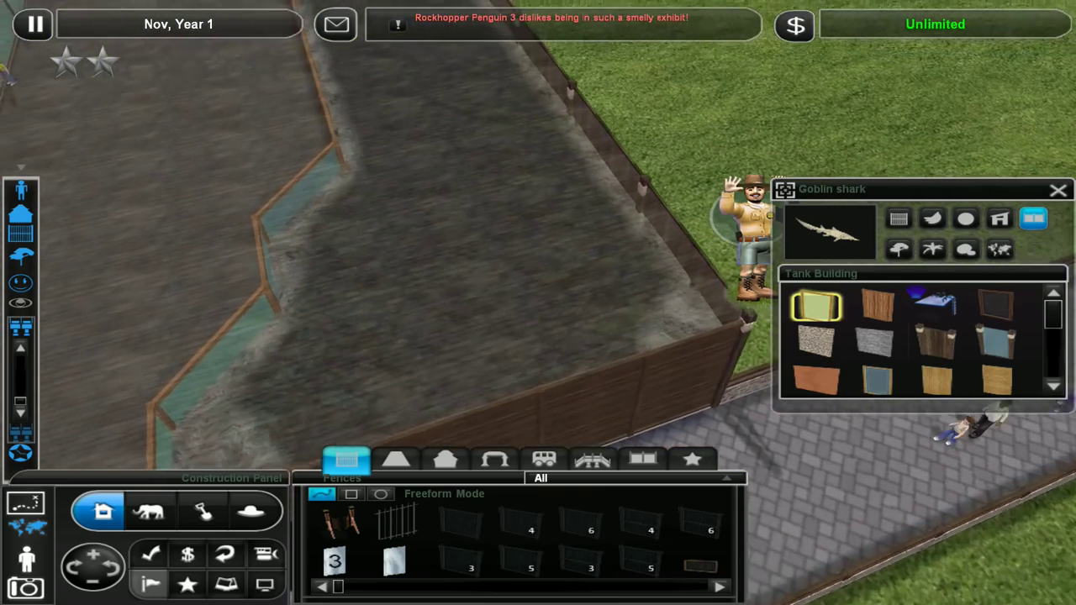
key(Page_Up)
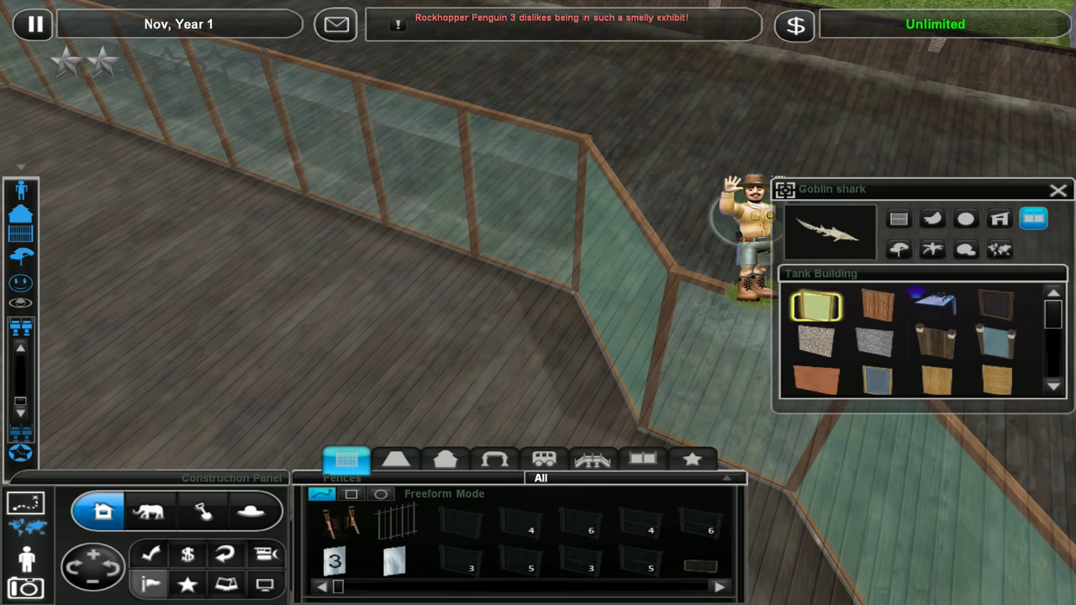
key(Page_Down)
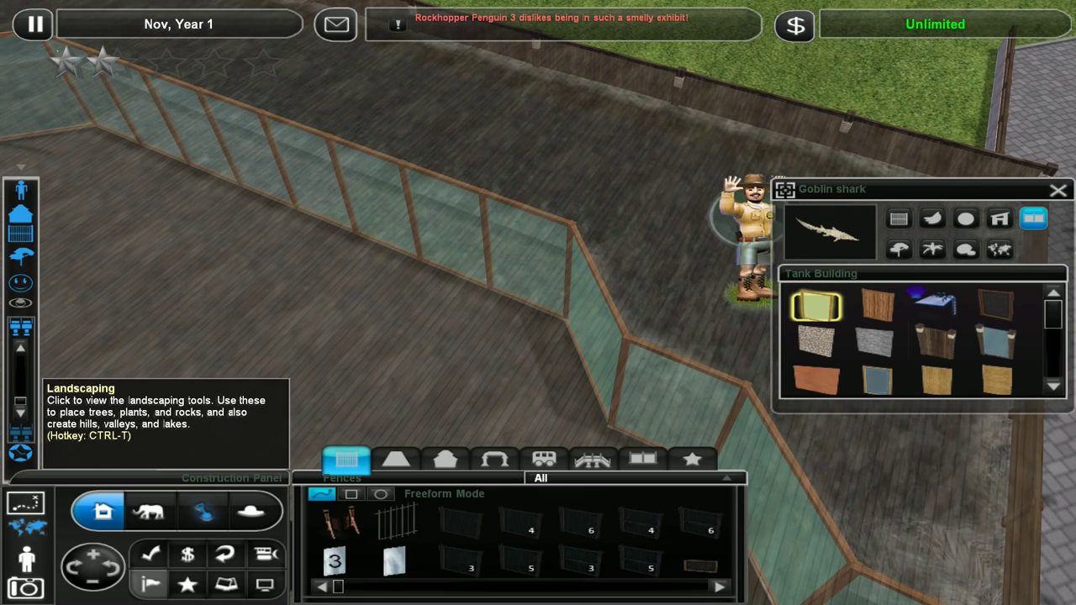
- Open the Landscaping hill-shaping tools, orbit the enclosure, and return to Construction
click(204, 511)
click(396, 458)
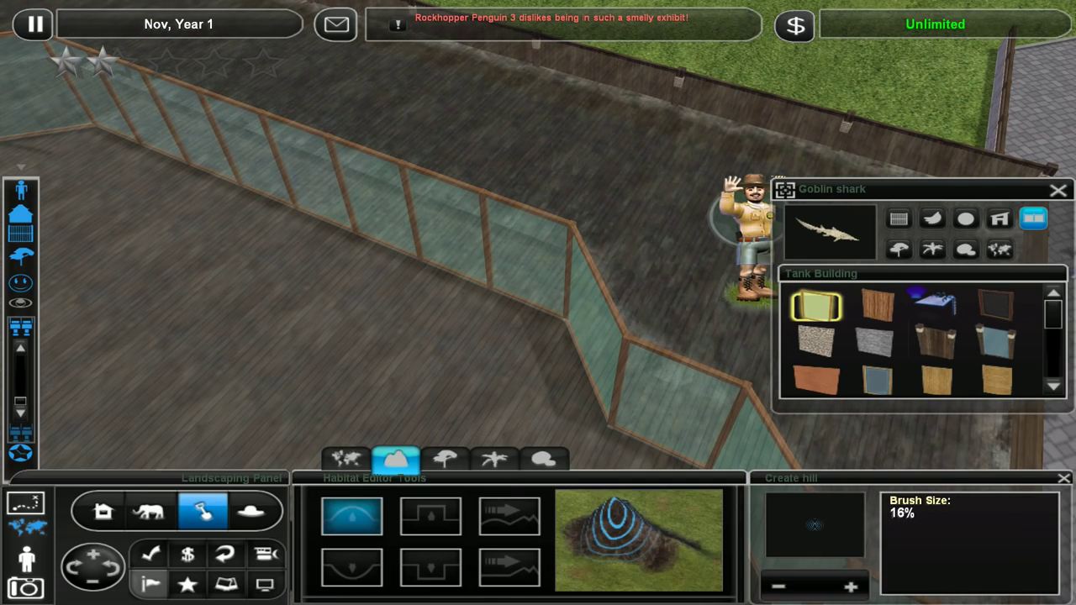
key(ctrl+Left)
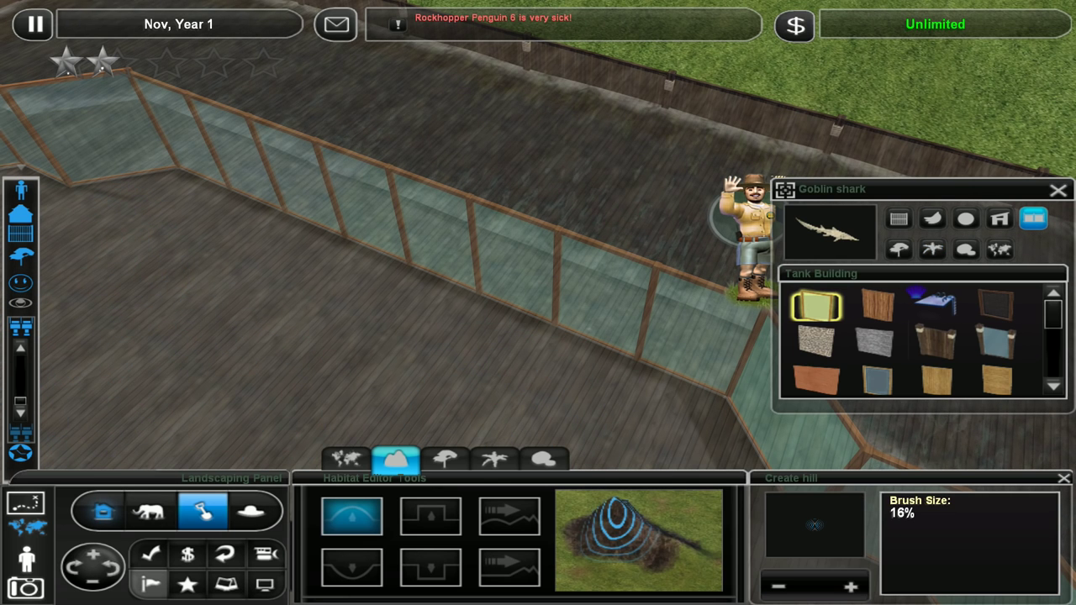
key(c)
- Switch to Tank Building, cancel a tank outline, and pick Raise Tank Floor
click(593, 458)
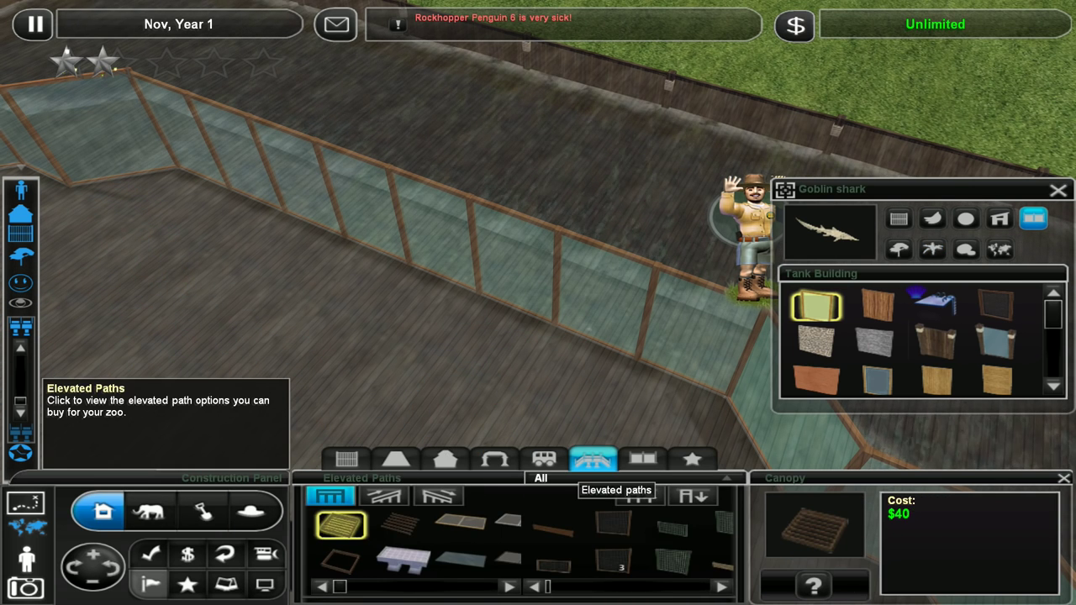
click(642, 458)
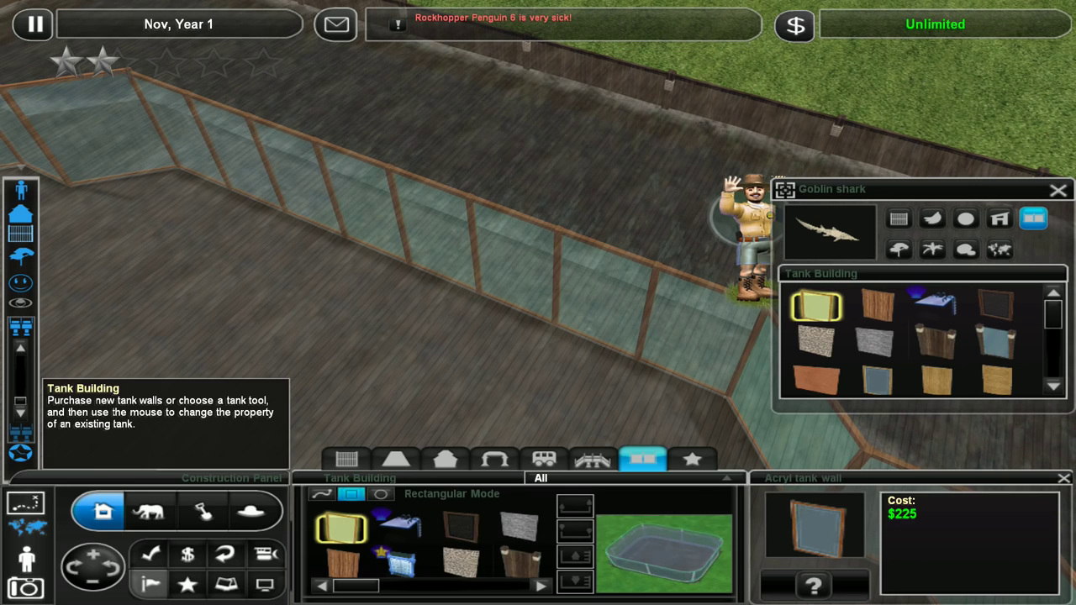
drag(504, 361, 421, 325)
right_click(420, 325)
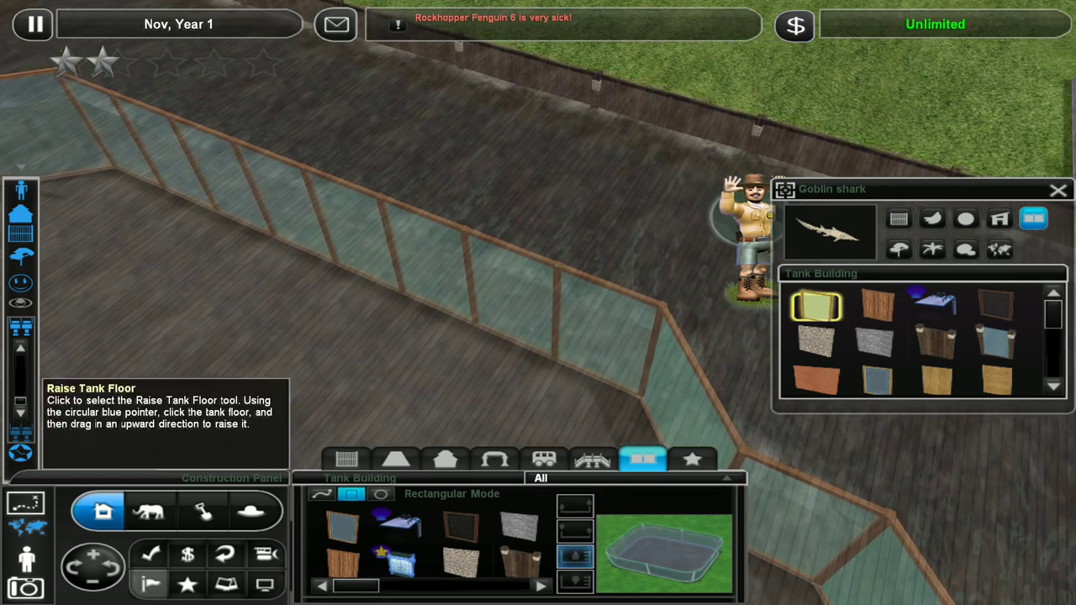
click(575, 556)
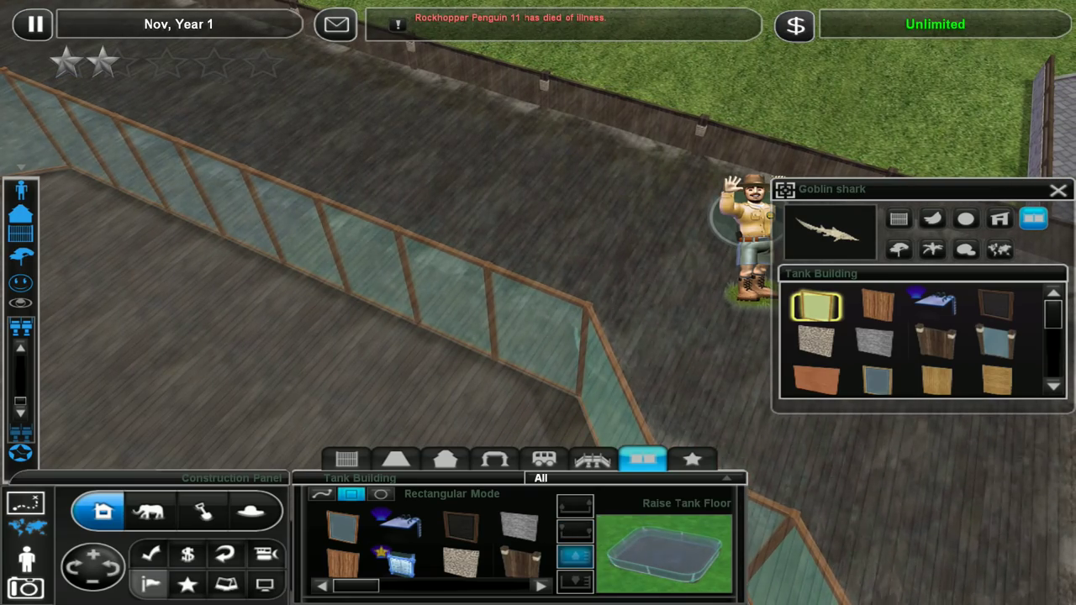
key(Down)
key(Right)
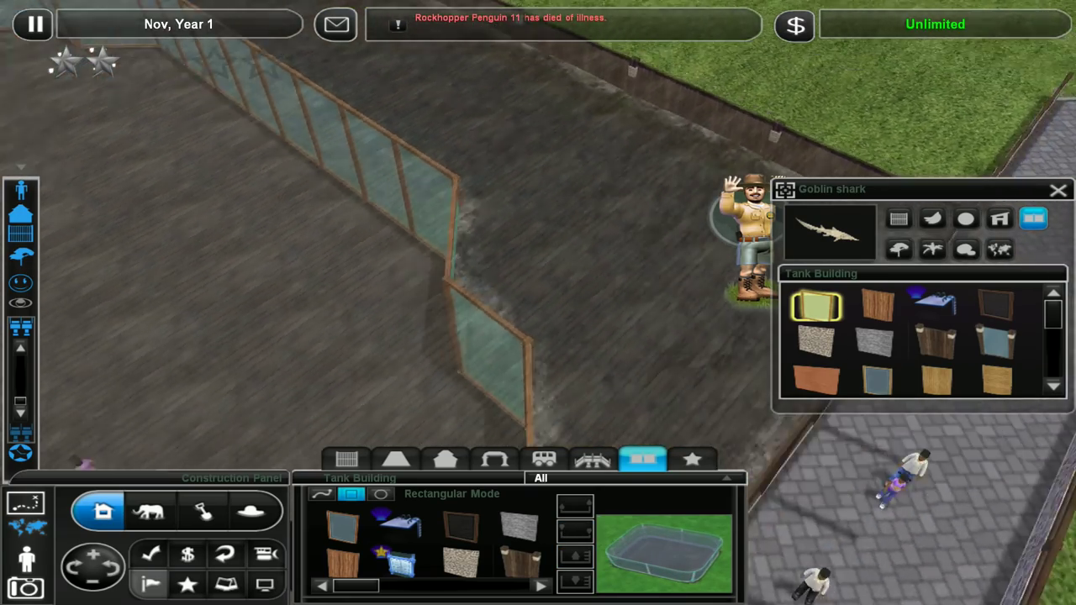
key(Down)
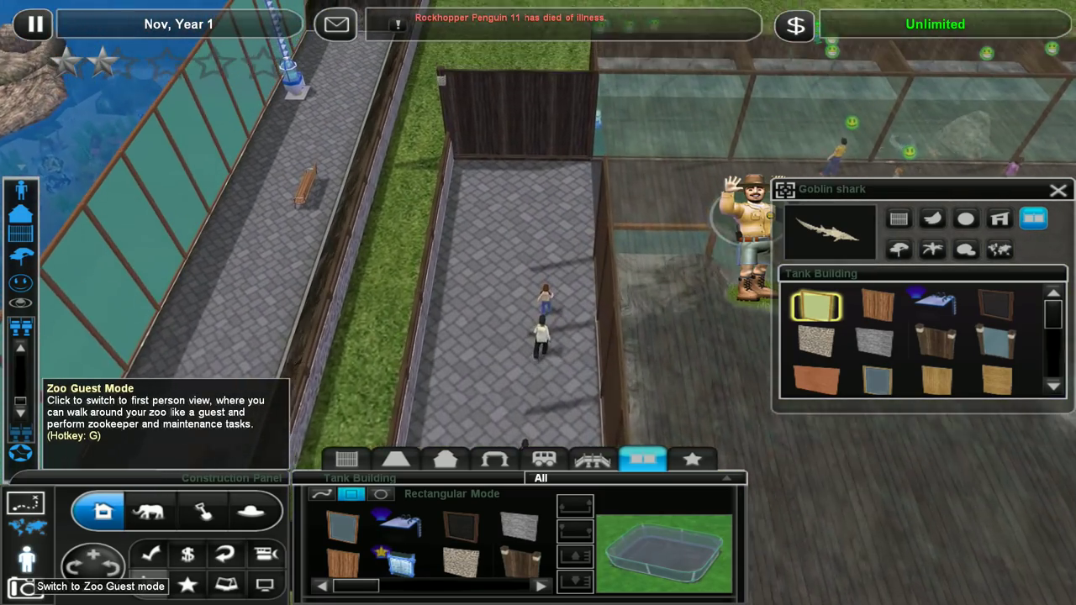
click(26, 586)
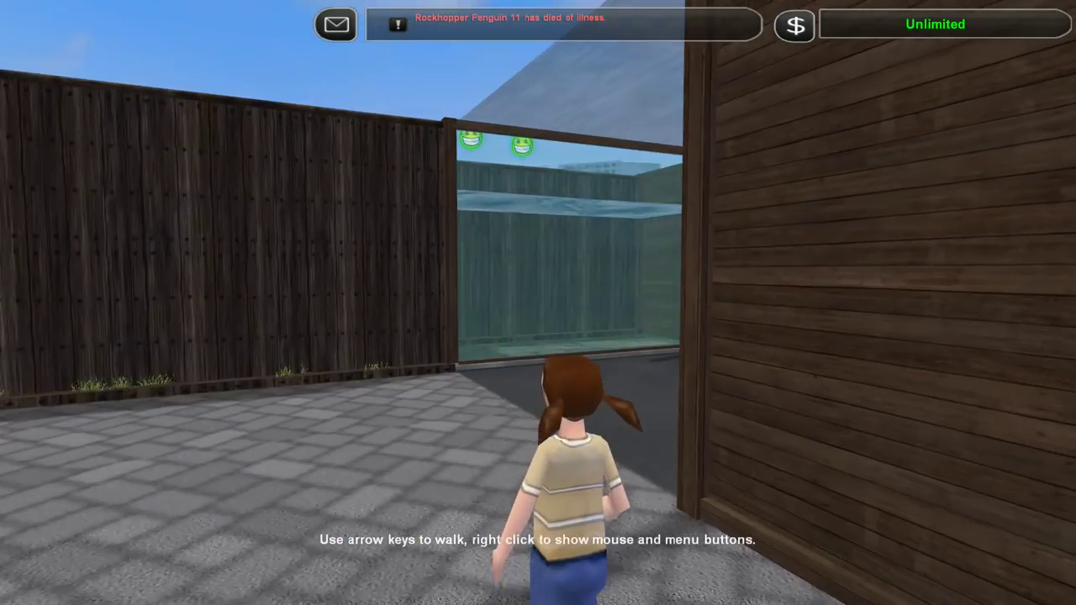
key(Up)
key(Right)
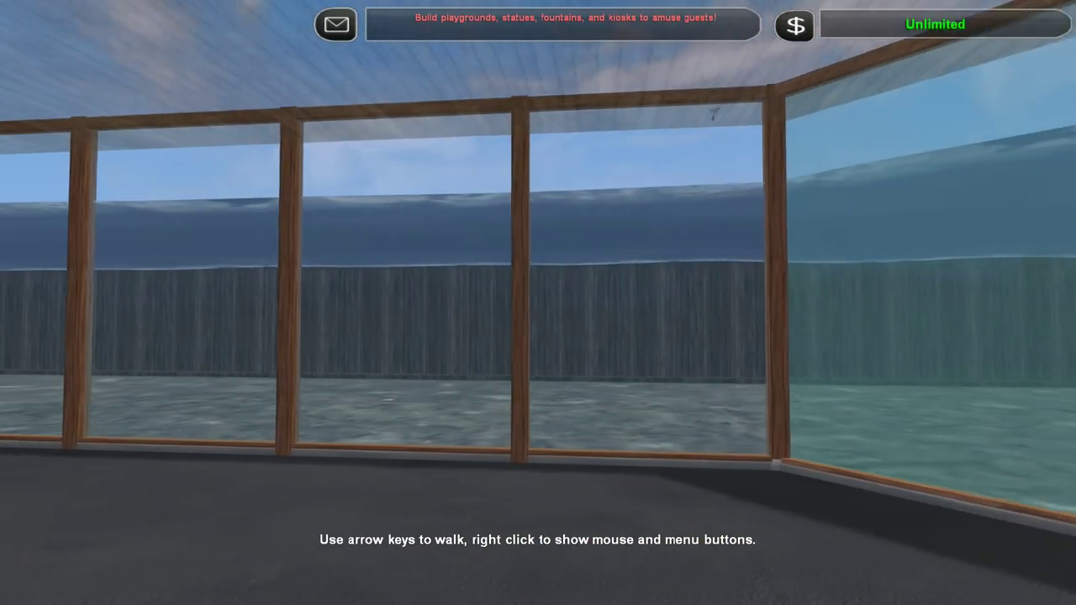
key(Left)
key(Up)
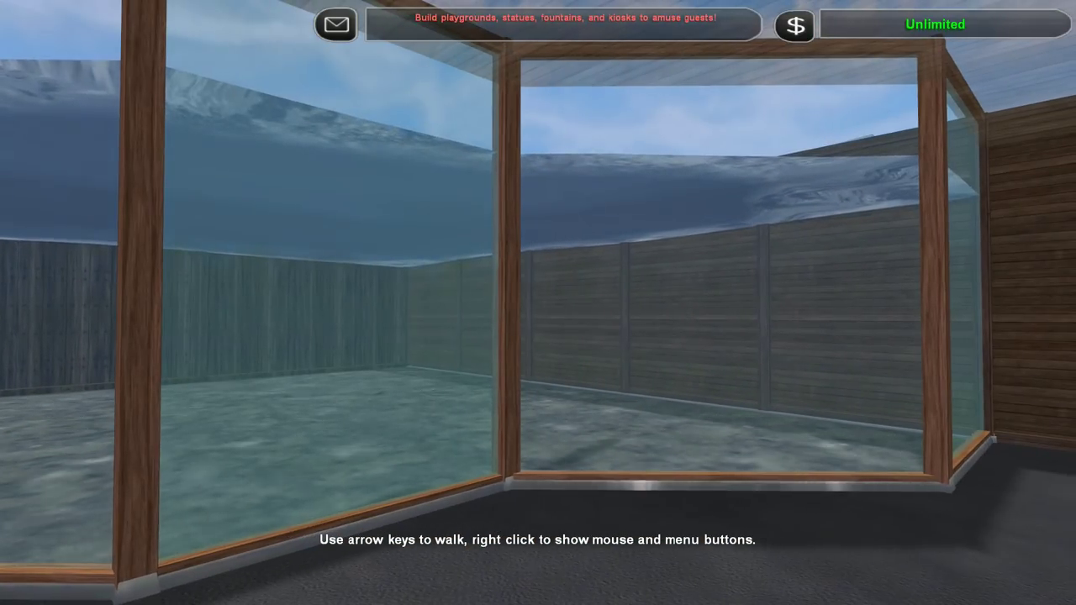
key(Left)
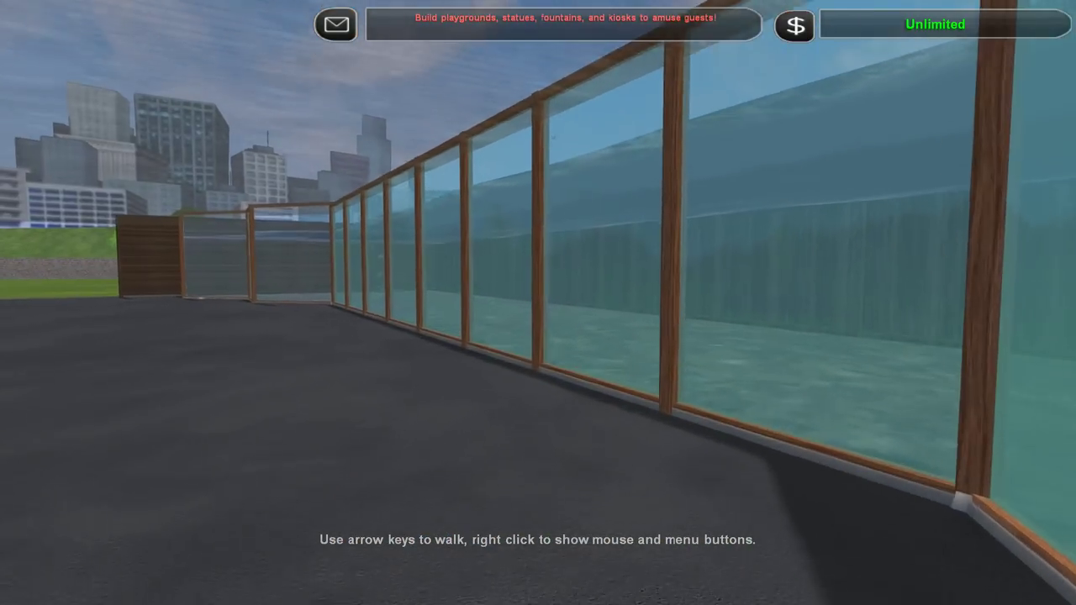
key(Left)
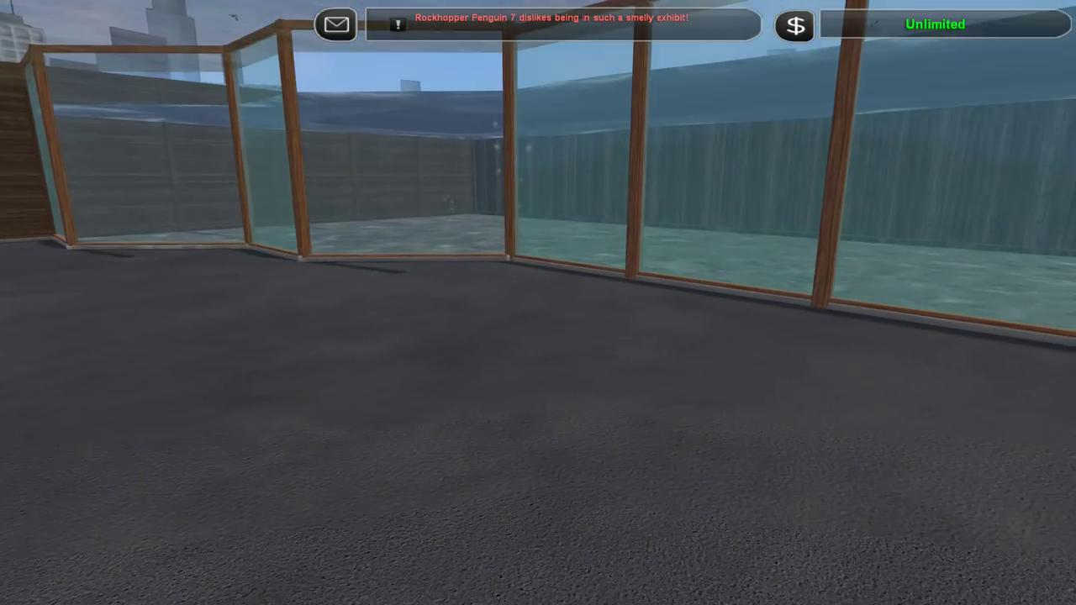
key(Escape)
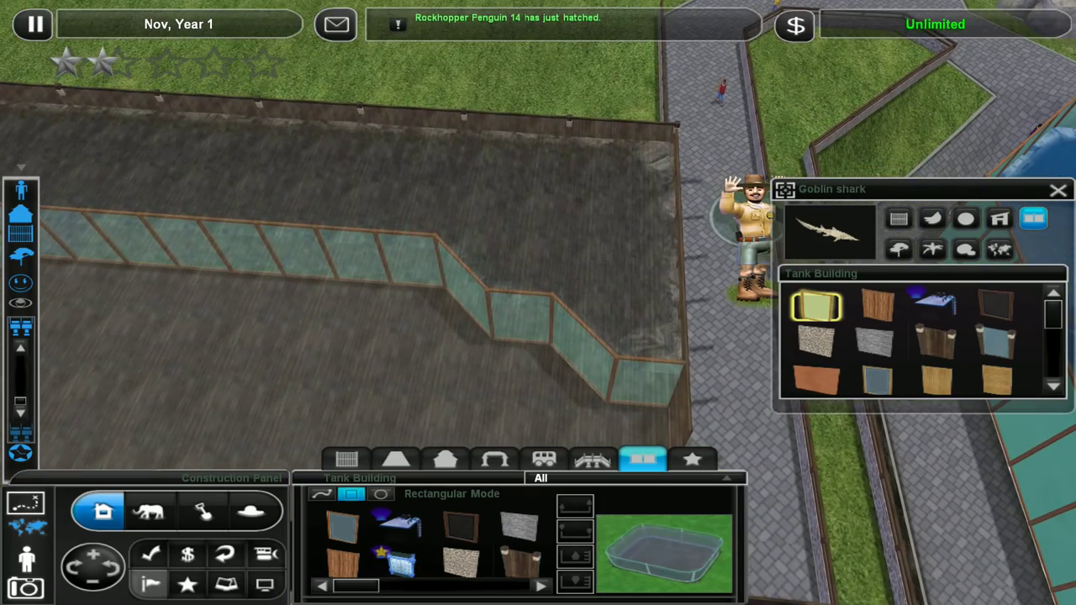
- Show the goblin shark's recommended trees, then its recommended plants
click(899, 249)
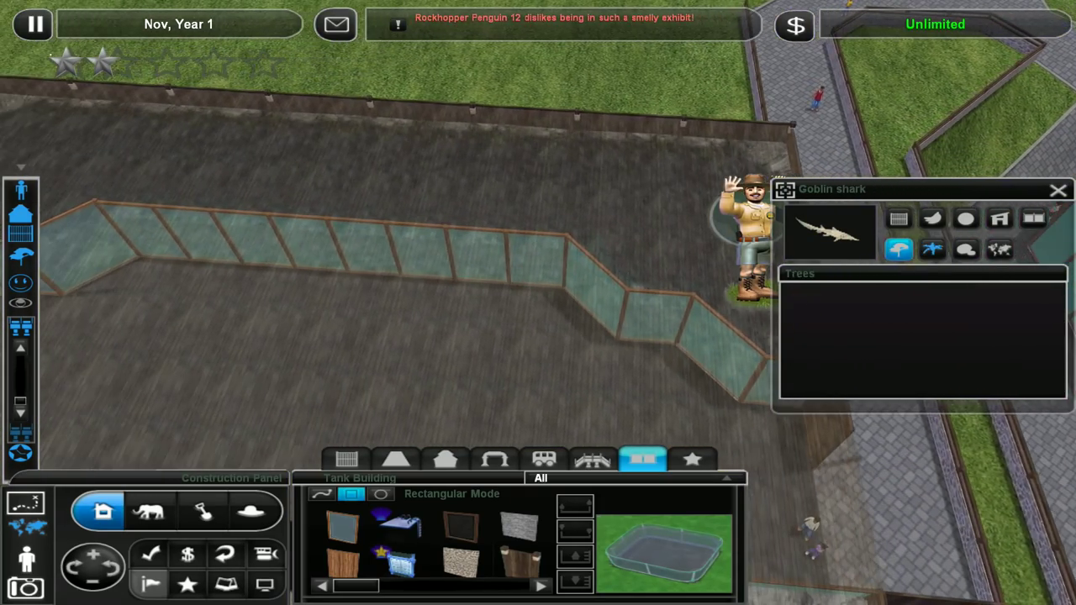
click(932, 249)
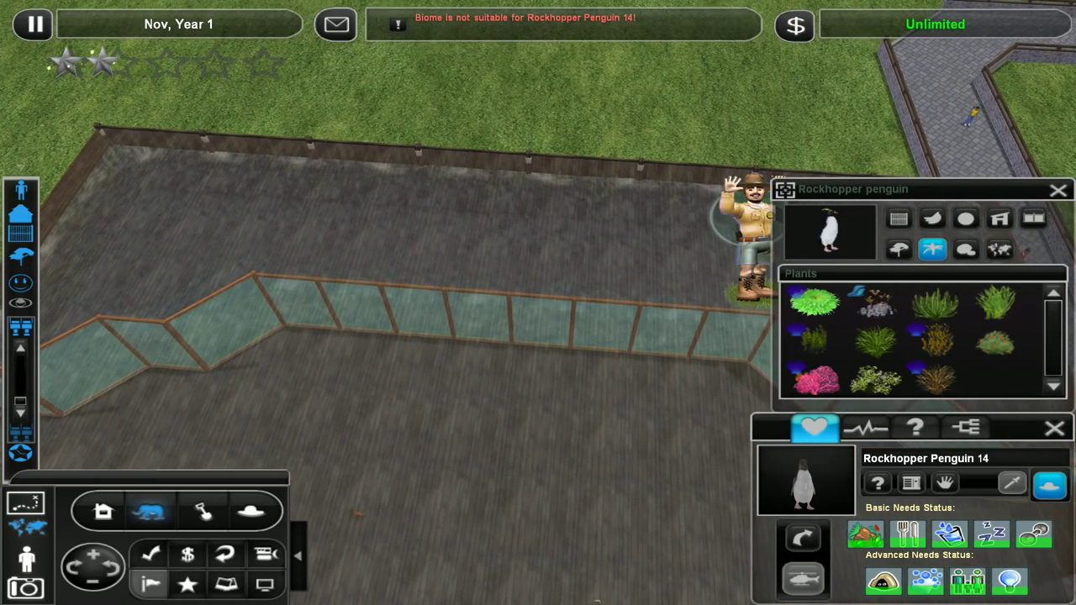
- Reopen the goblin shark's recommended plants and pick the Deep-sea anemone
click(148, 511)
click(1034, 511)
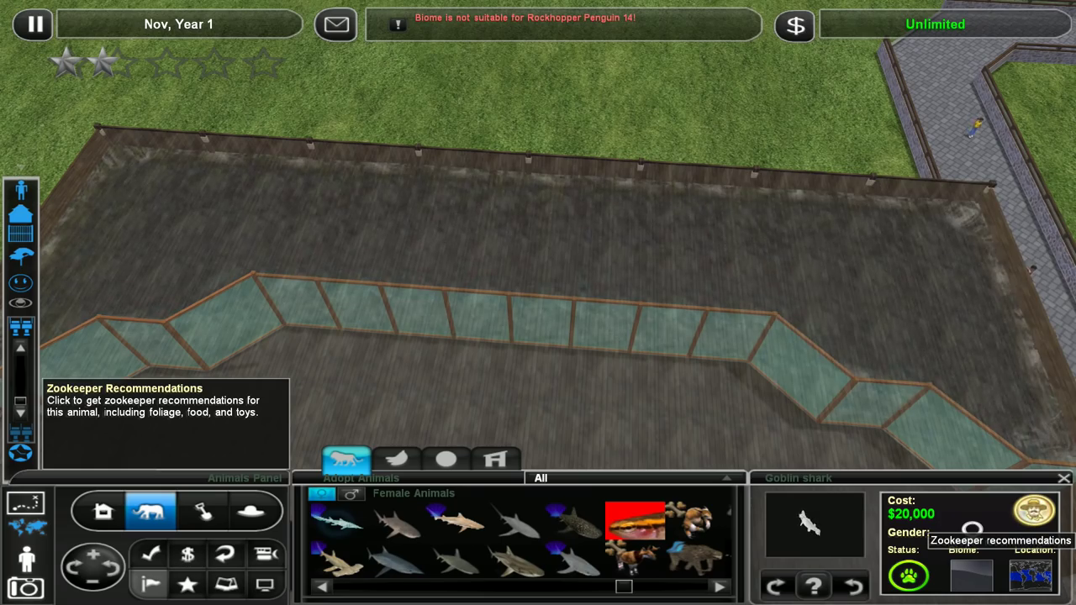
click(1034, 511)
click(813, 304)
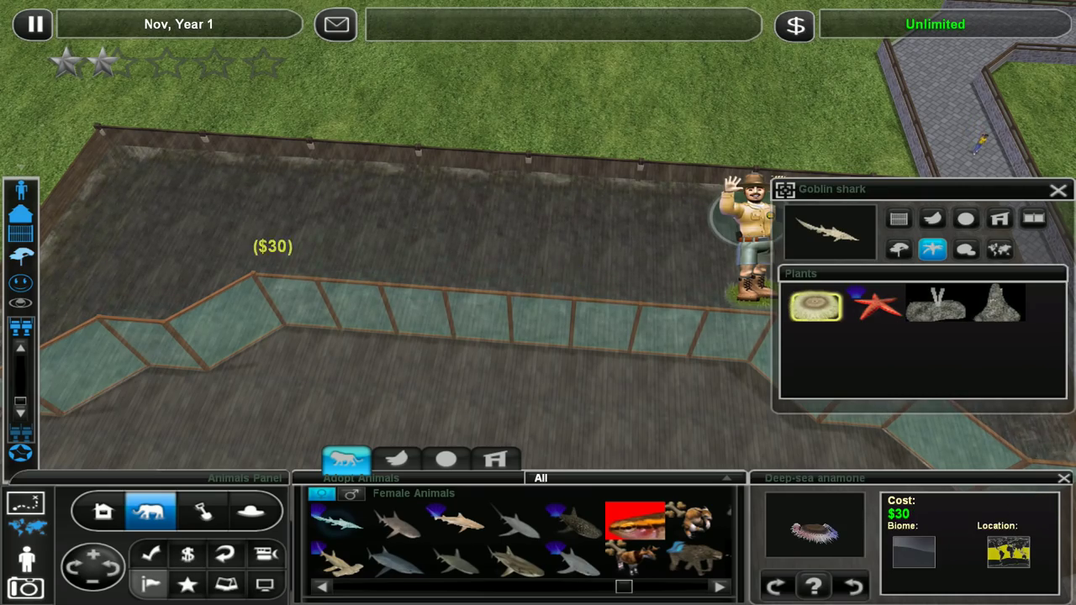
scroll(409, 314, up, 3)
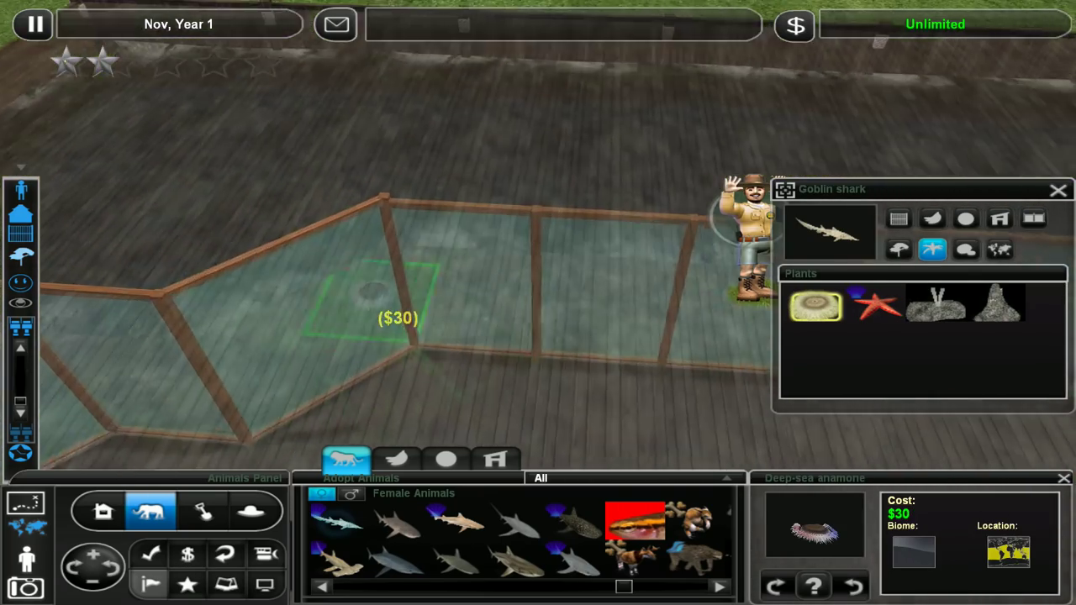
scroll(506, 311, up, 2)
scroll(506, 311, up, 2)
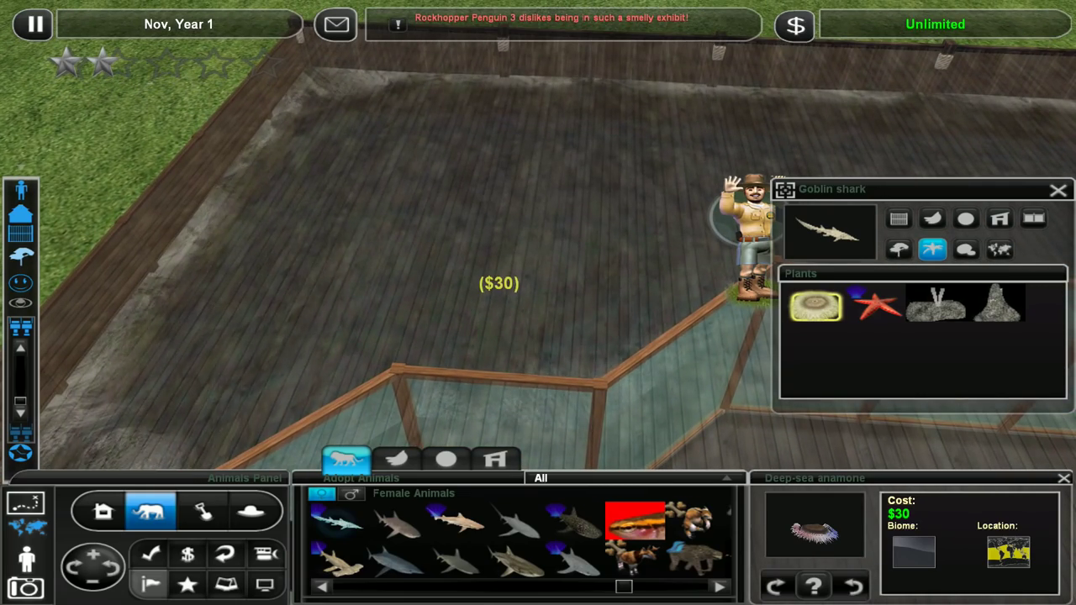
scroll(492, 336, up, 1)
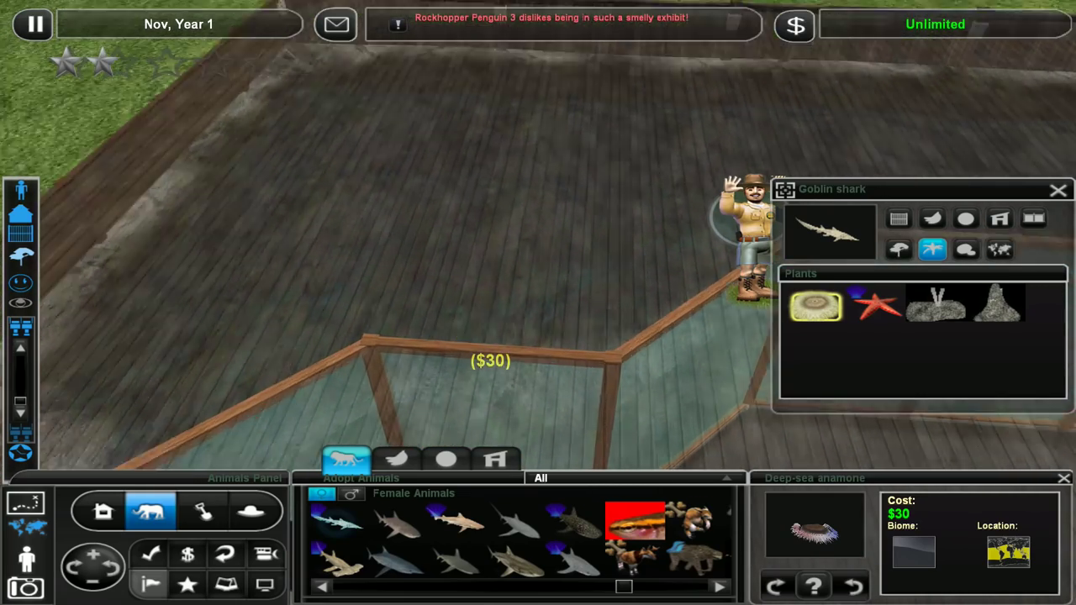
scroll(488, 255, up, 2)
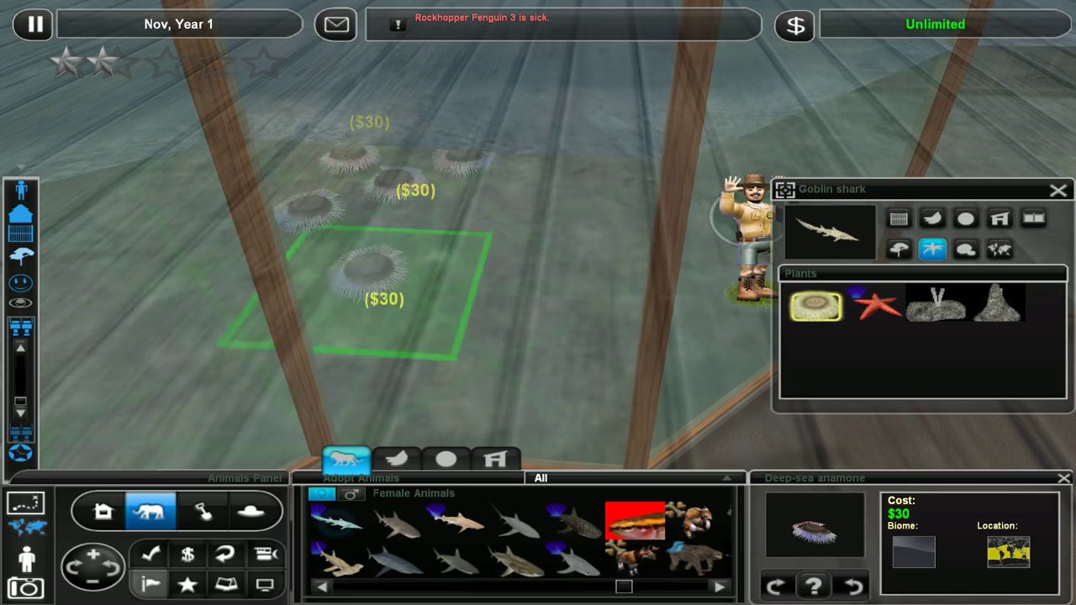
scroll(456, 361, up, 2)
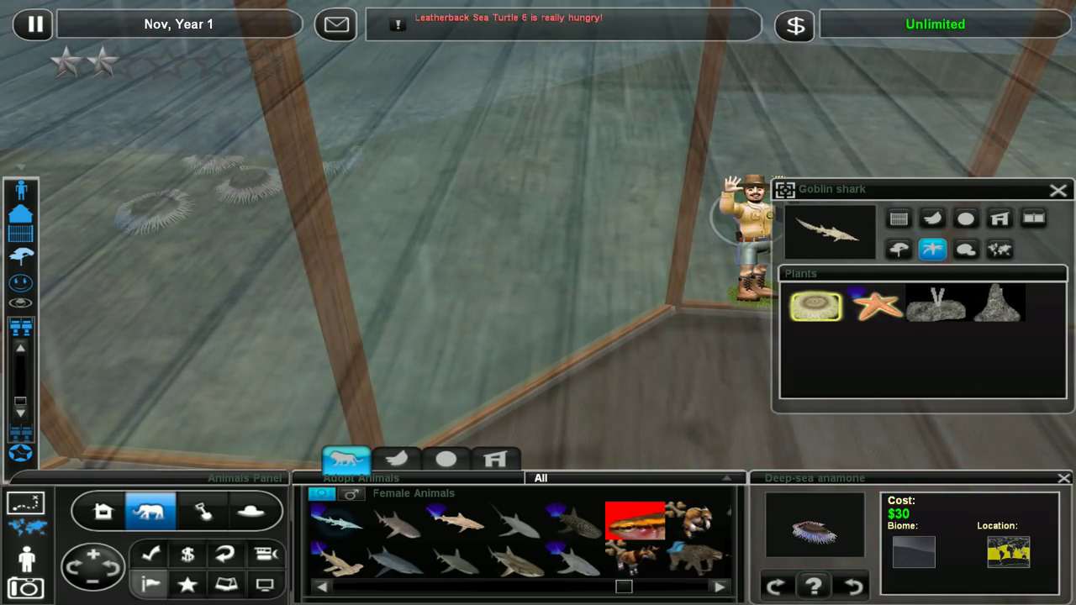
- Try the sea star and Yeti crab, then return to placing deep-sea anemones
click(876, 306)
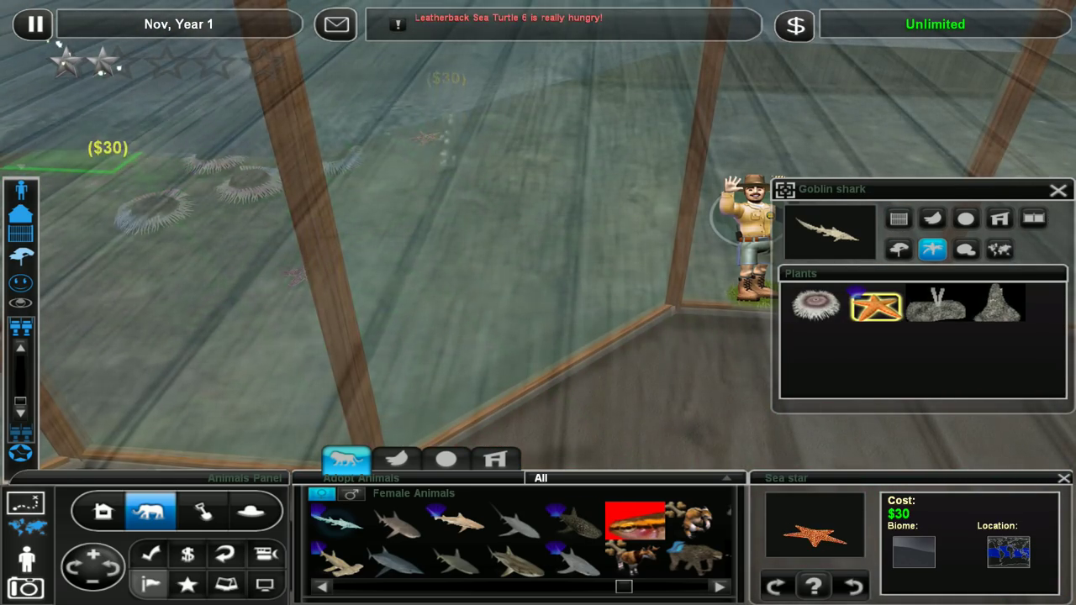
key(Down)
key(Down)
key(Up)
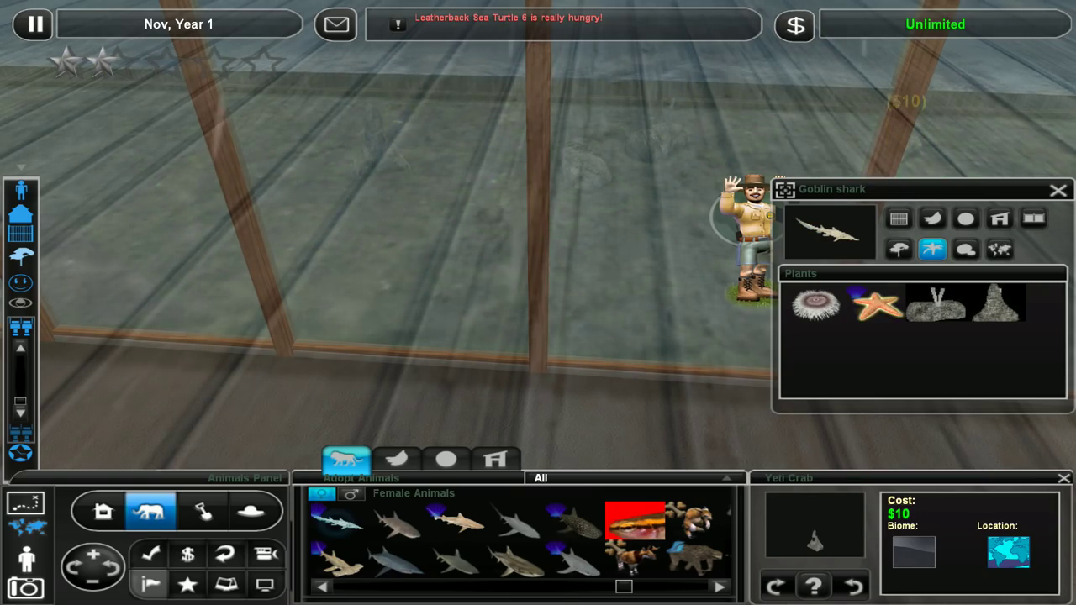
click(876, 305)
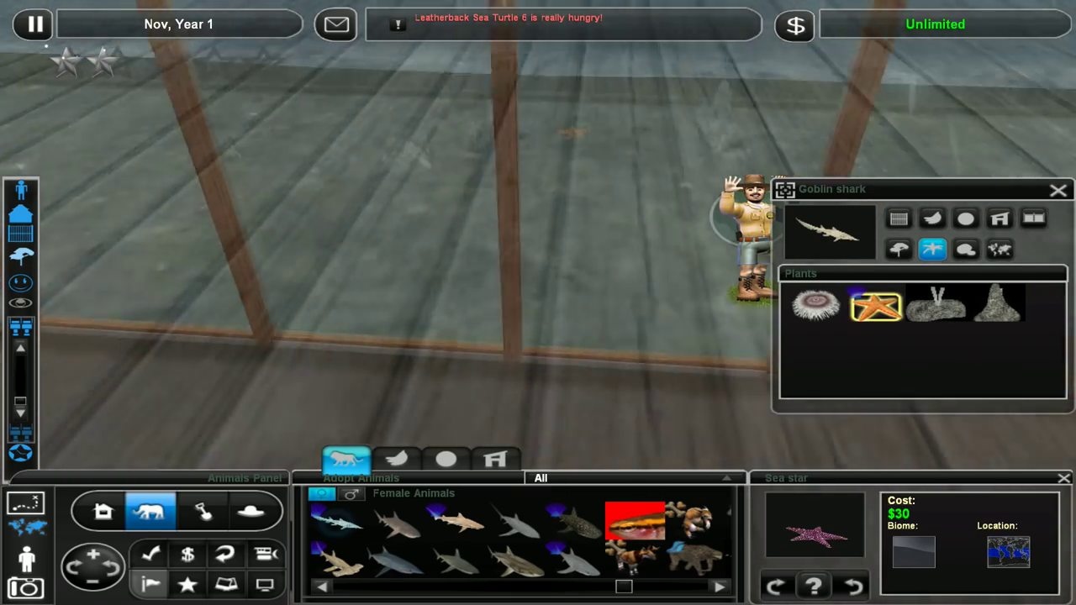
click(935, 304)
scroll(616, 194, down, 3)
scroll(639, 164, up, 3)
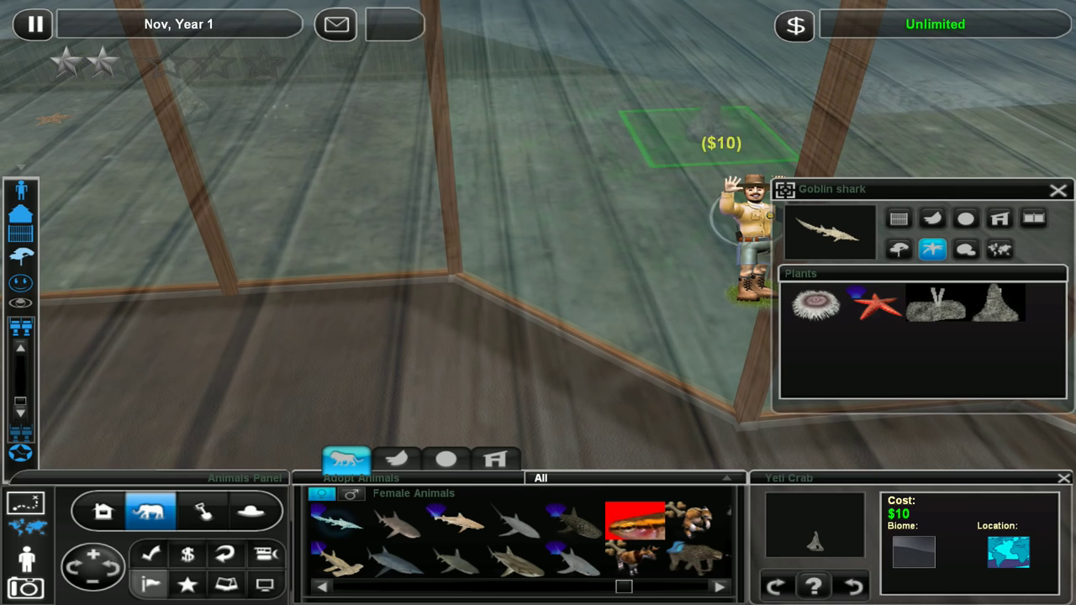
click(815, 306)
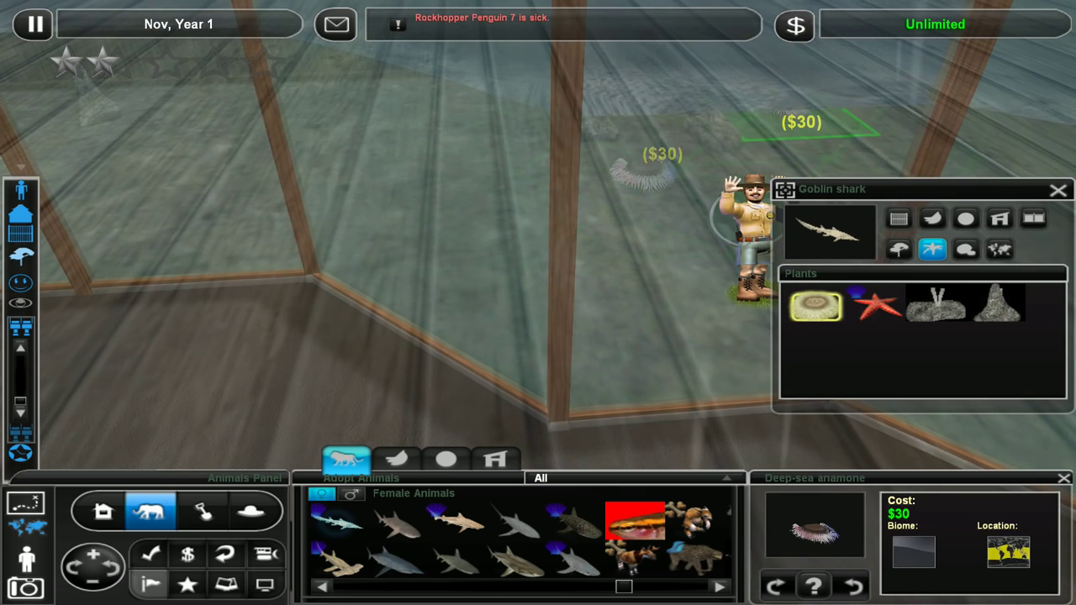
- Try the large, medium and small benthic rocks, an anemone and acrylic walls, cancelling each
click(966, 249)
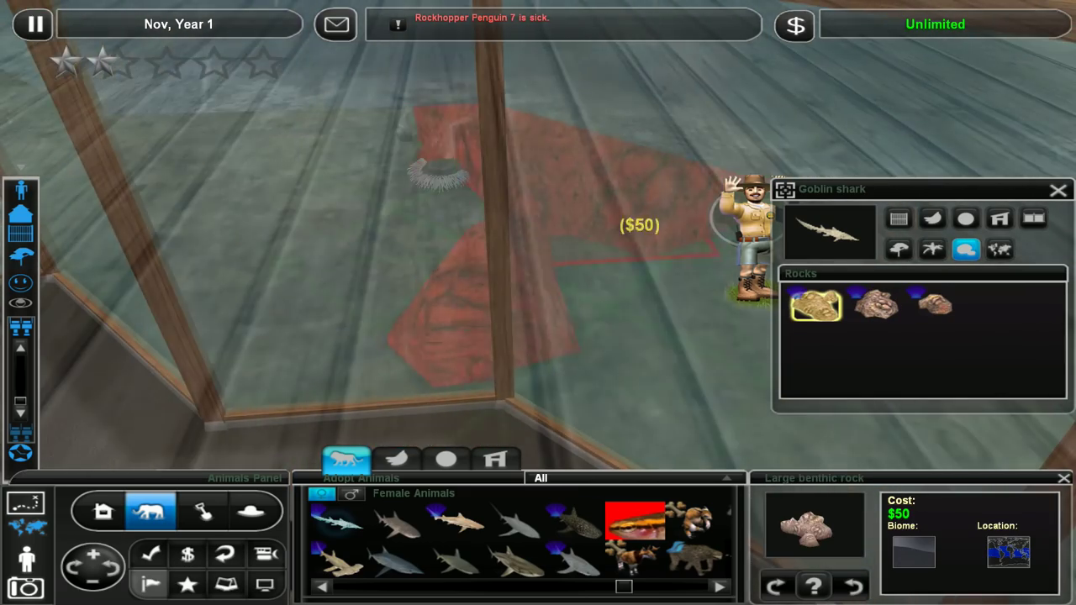
click(876, 305)
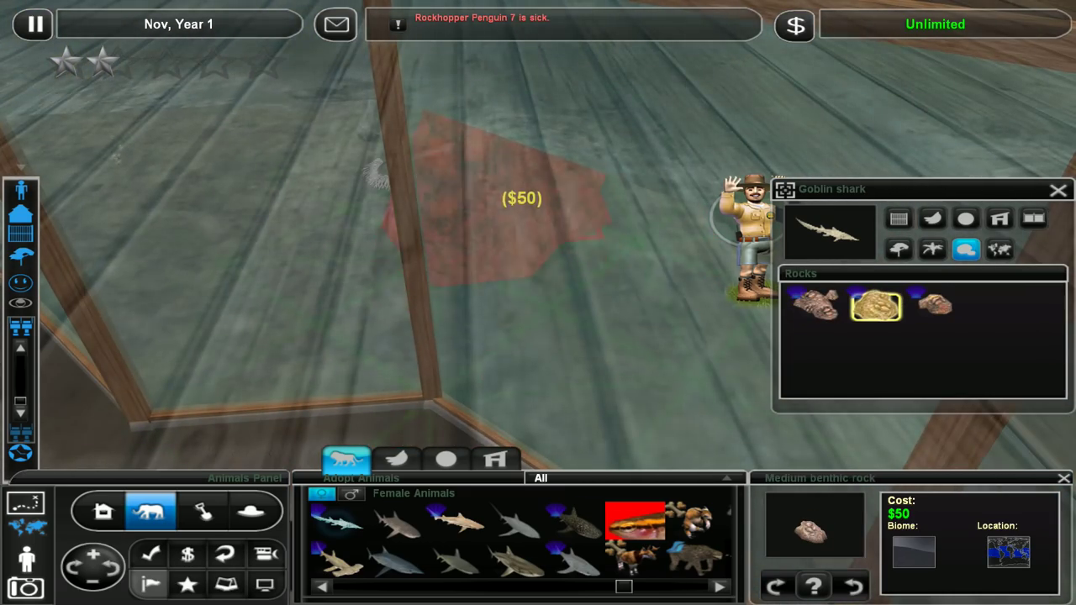
key(Escape)
click(935, 305)
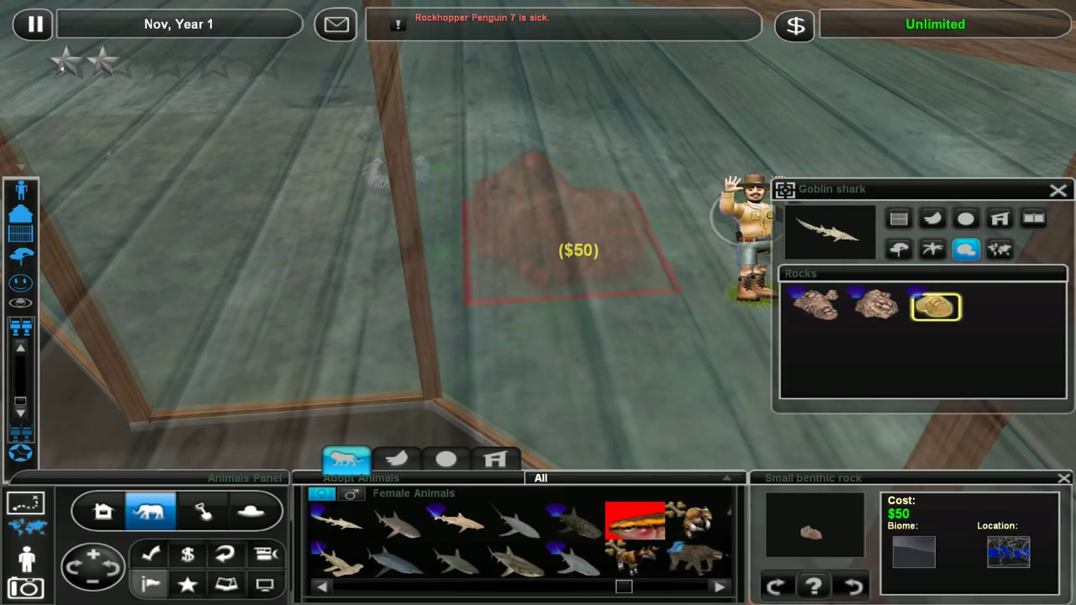
key(Escape)
click(932, 249)
click(814, 305)
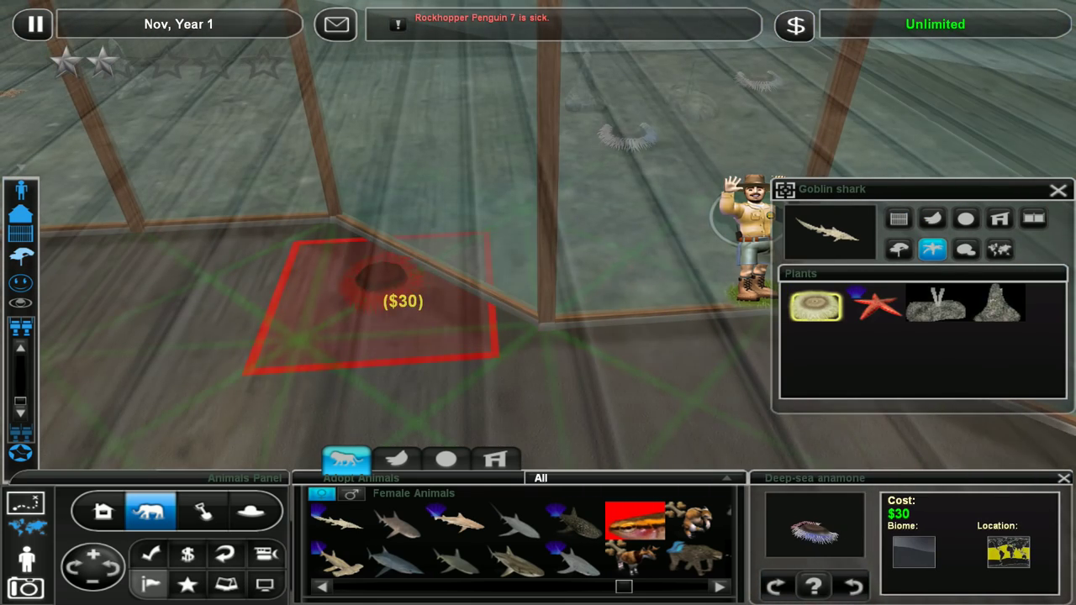
key(Escape)
click(103, 510)
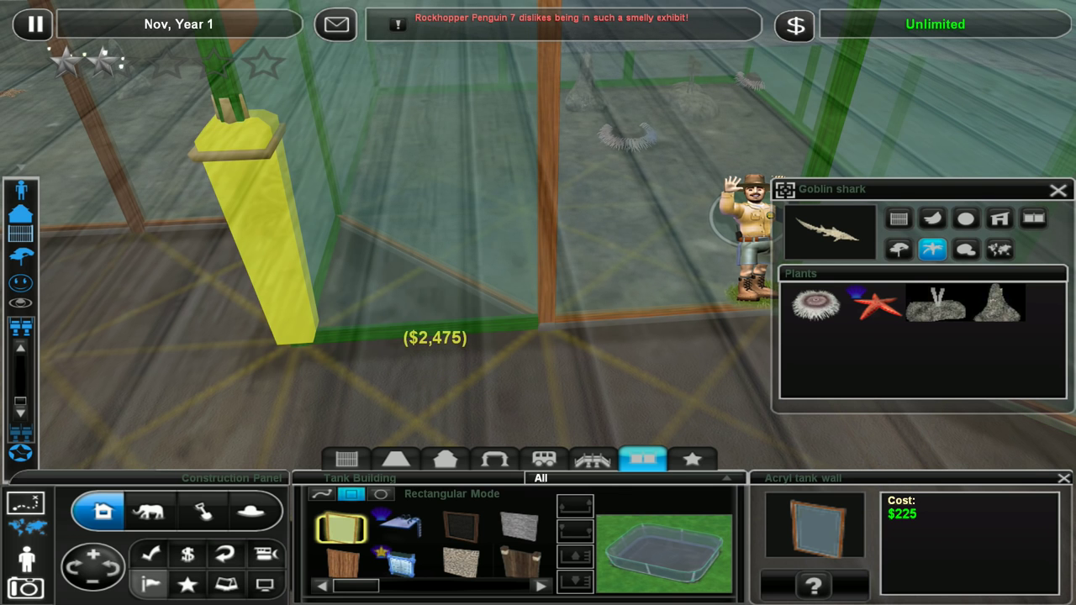
key(Escape)
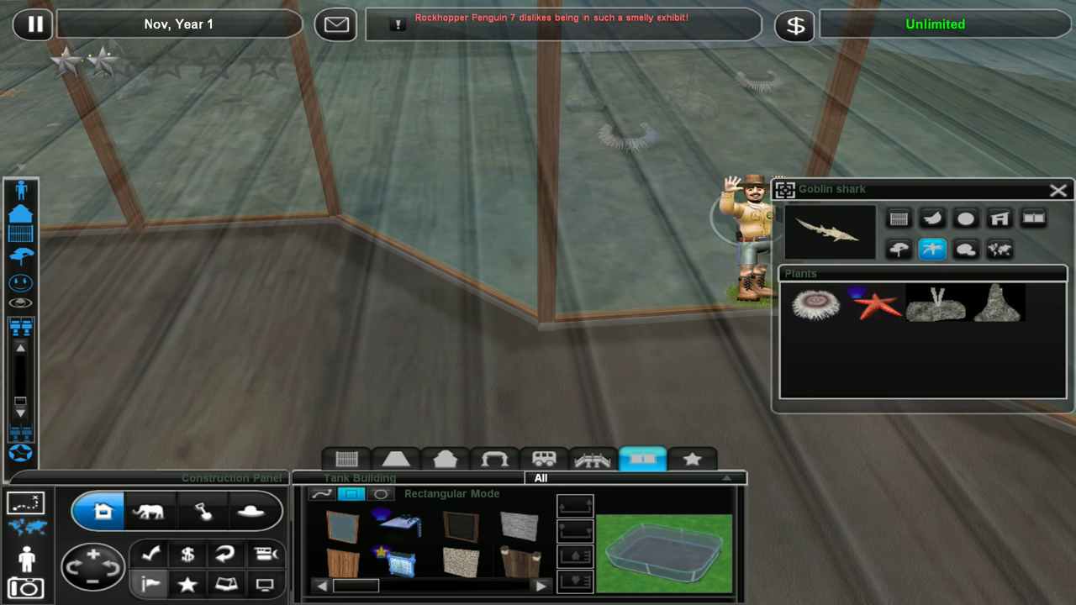
- Place a clam bubbler and an artificial marine carcass container with fish on the tank floor
click(966, 218)
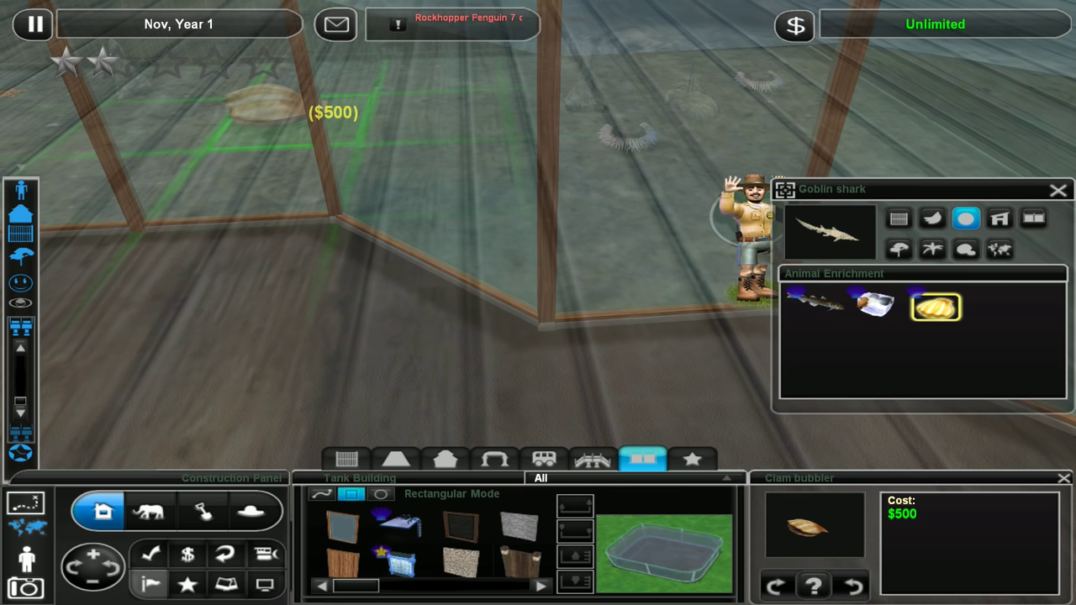
click(264, 92)
click(932, 219)
scroll(925, 336, down, 2)
click(995, 342)
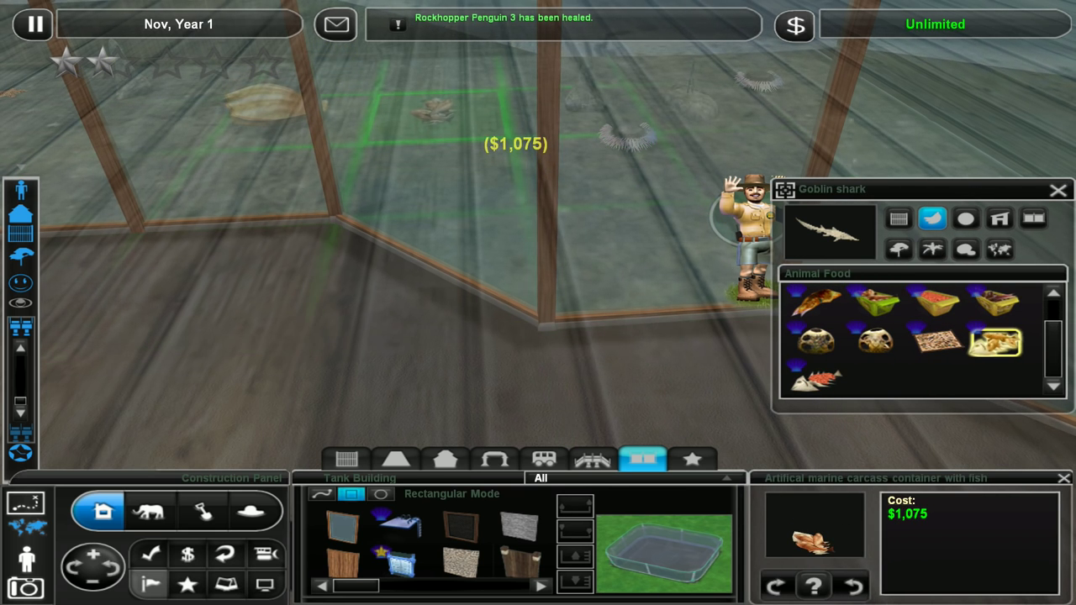
key(Left)
key(Left)
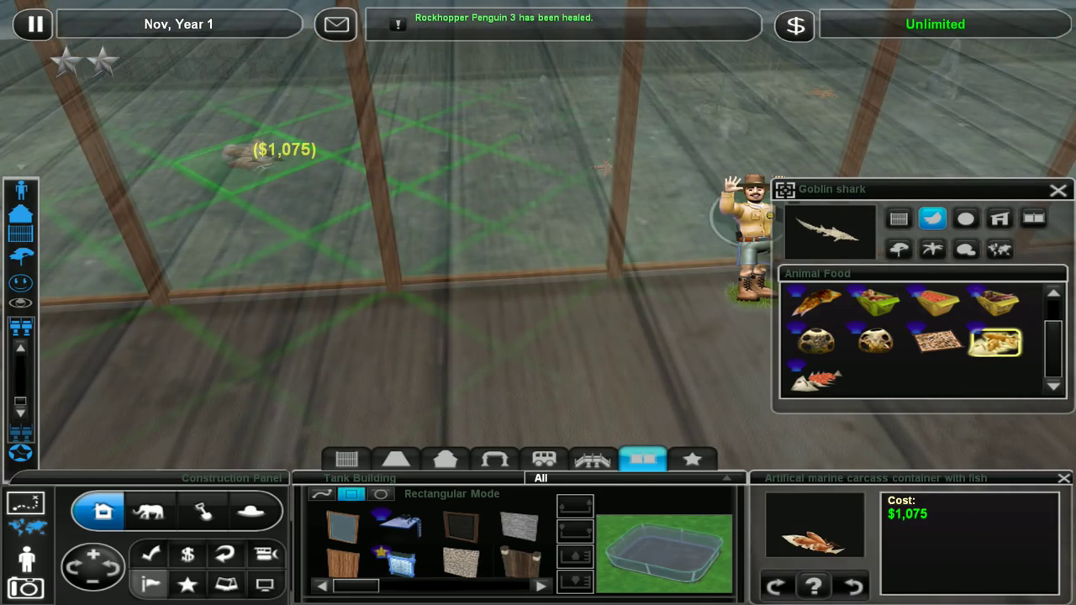
click(252, 158)
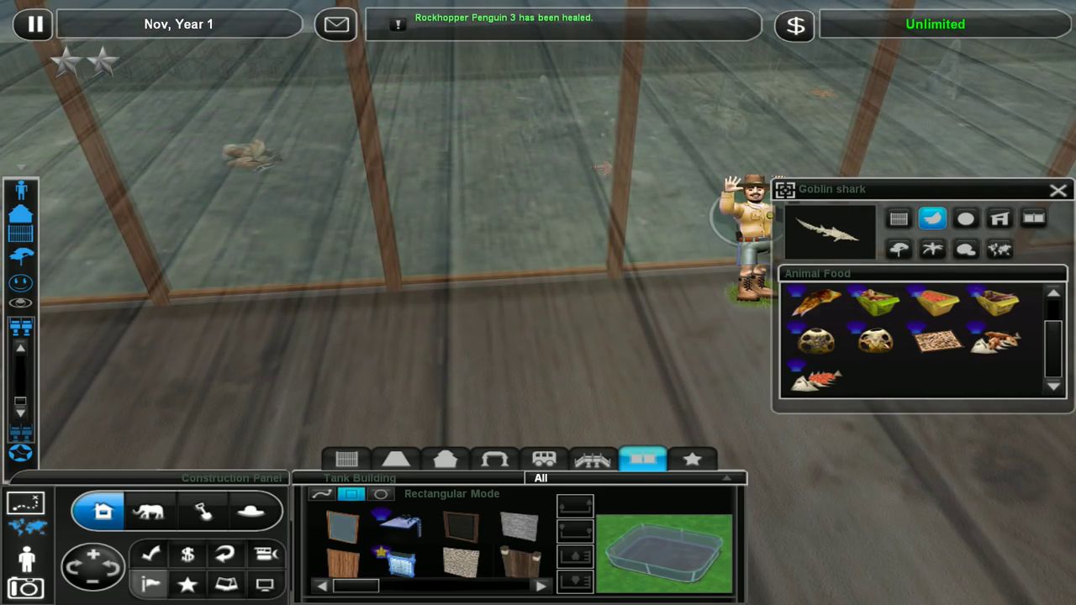
- Select the Squid Model from the scenery catalogue and pan over the aquarium exhibit
click(494, 458)
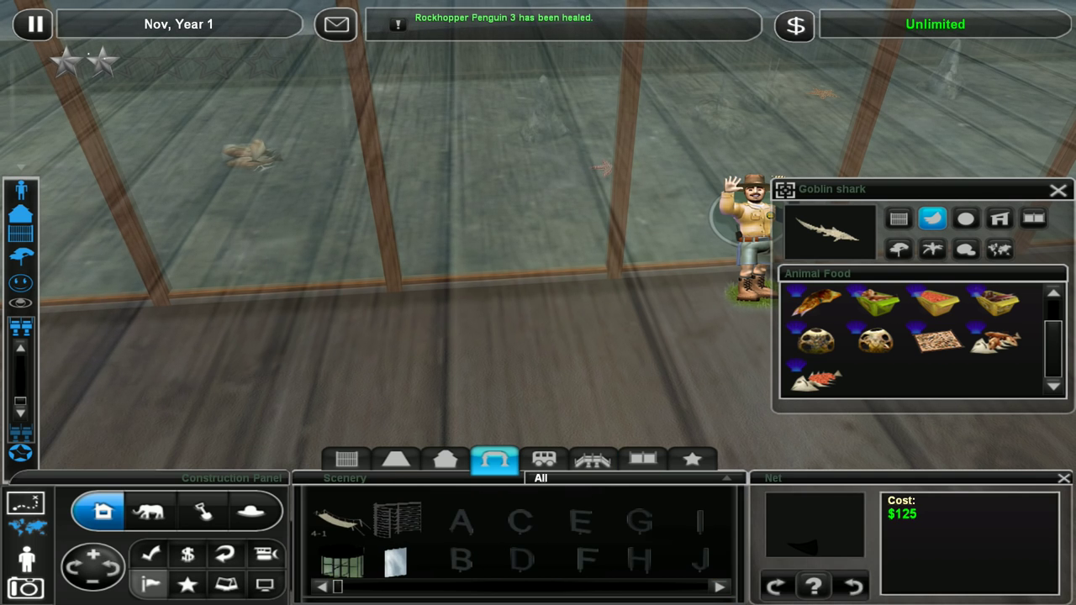
scroll(386, 559, down, 2)
scroll(385, 559, down, 3)
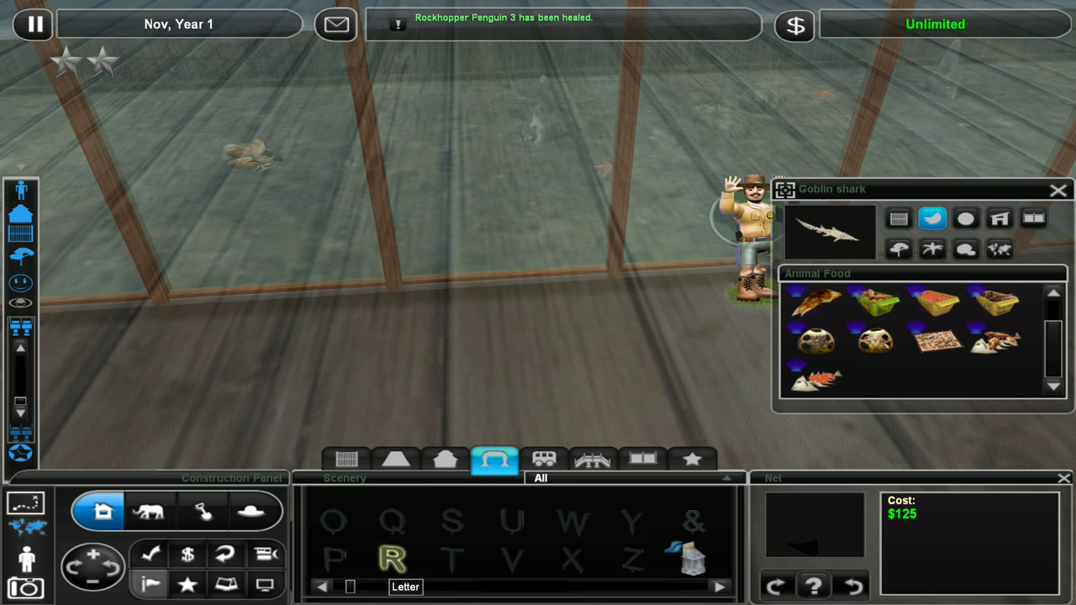
scroll(387, 560, down, 4)
scroll(517, 543, down, 2)
scroll(517, 542, down, 2)
scroll(517, 542, down, 2)
scroll(517, 542, down, 2)
scroll(518, 543, down, 2)
scroll(517, 543, down, 1)
scroll(517, 542, down, 2)
scroll(517, 543, down, 2)
scroll(517, 542, down, 2)
scroll(517, 543, down, 2)
scroll(517, 542, down, 2)
scroll(517, 542, down, 2)
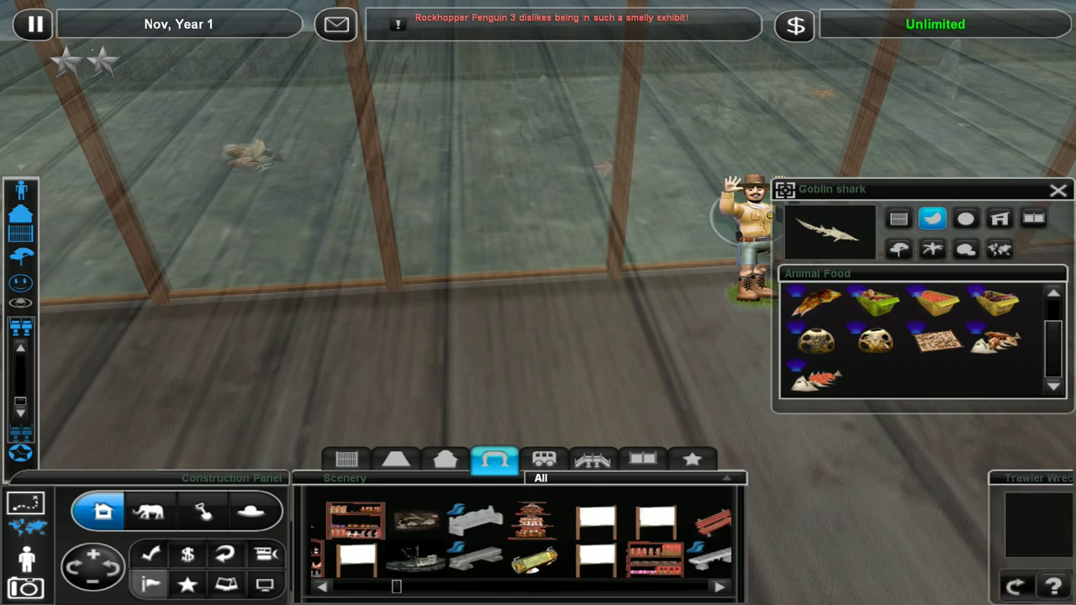
scroll(517, 542, down, 2)
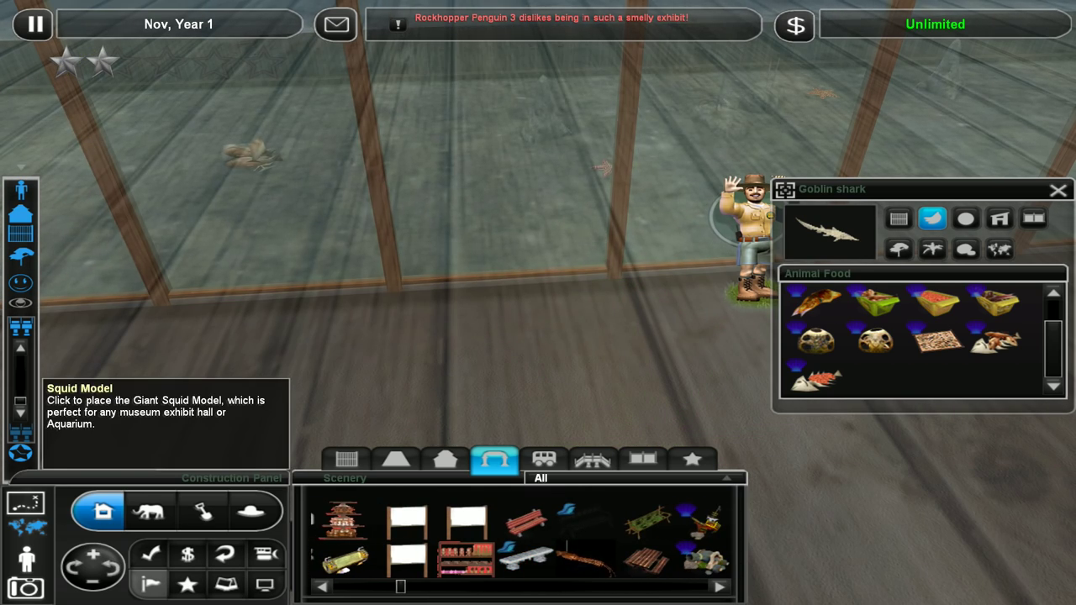
click(582, 559)
scroll(492, 360, down, 3)
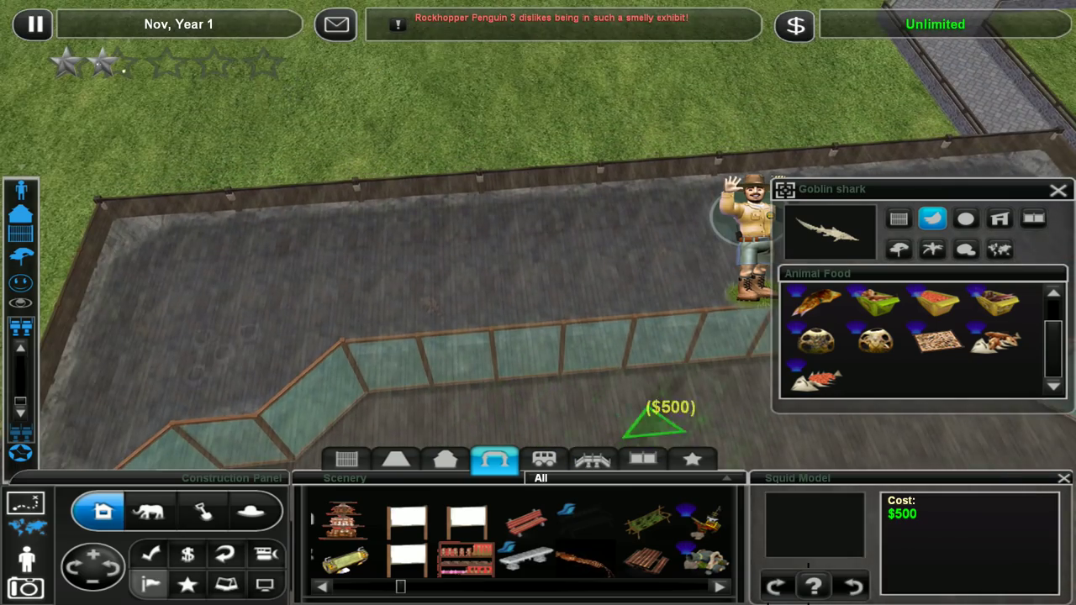
scroll(648, 421, down, 3)
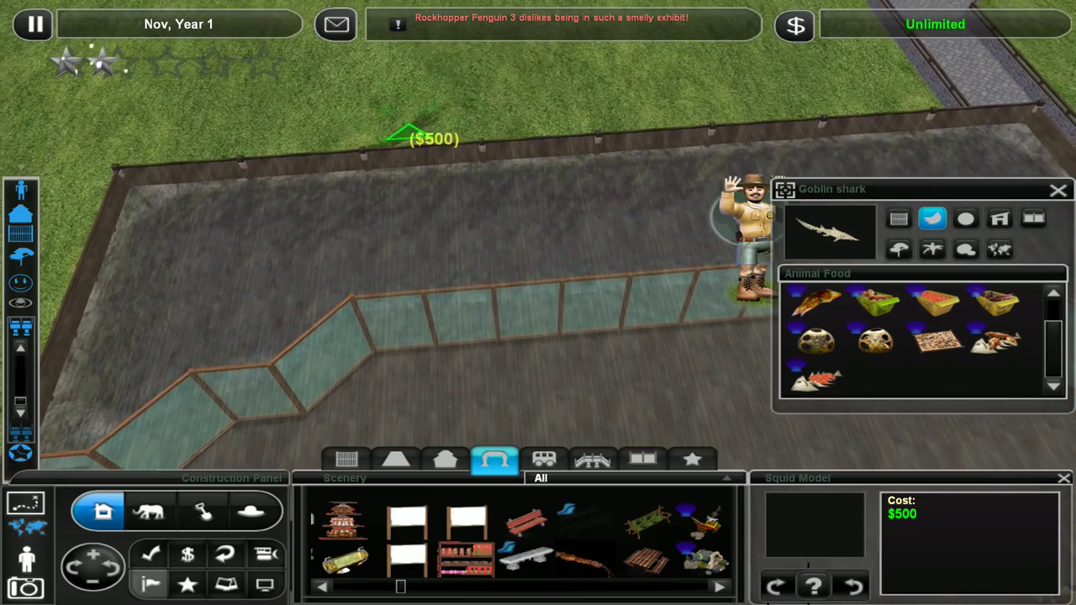
key(Up)
key(Up)
key(Up)
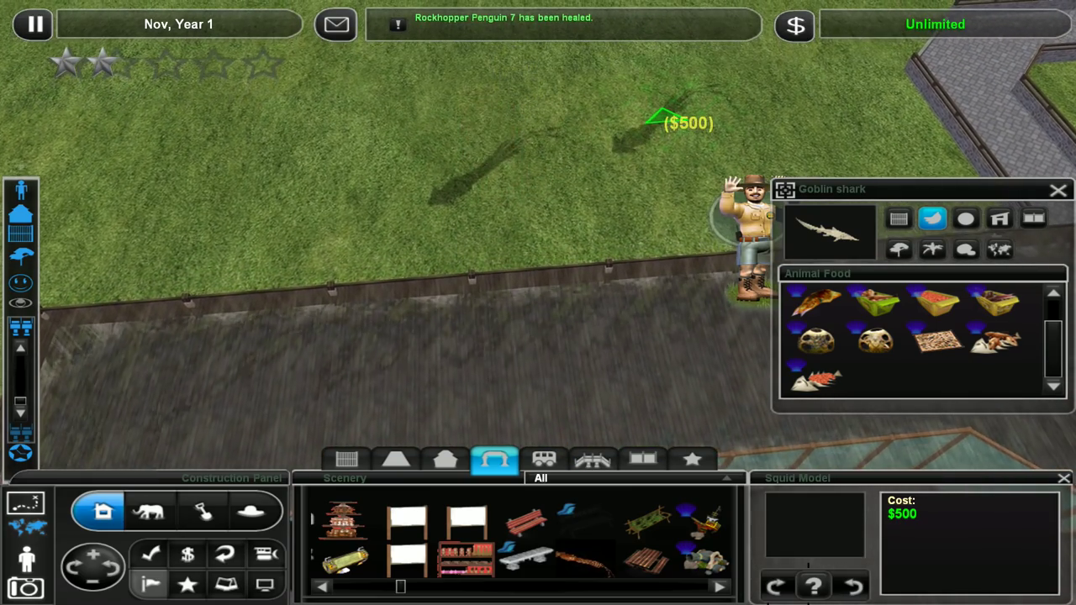
key(Up)
key(Up)
key(Up)
key(Up)
key(Up)
key(Up)
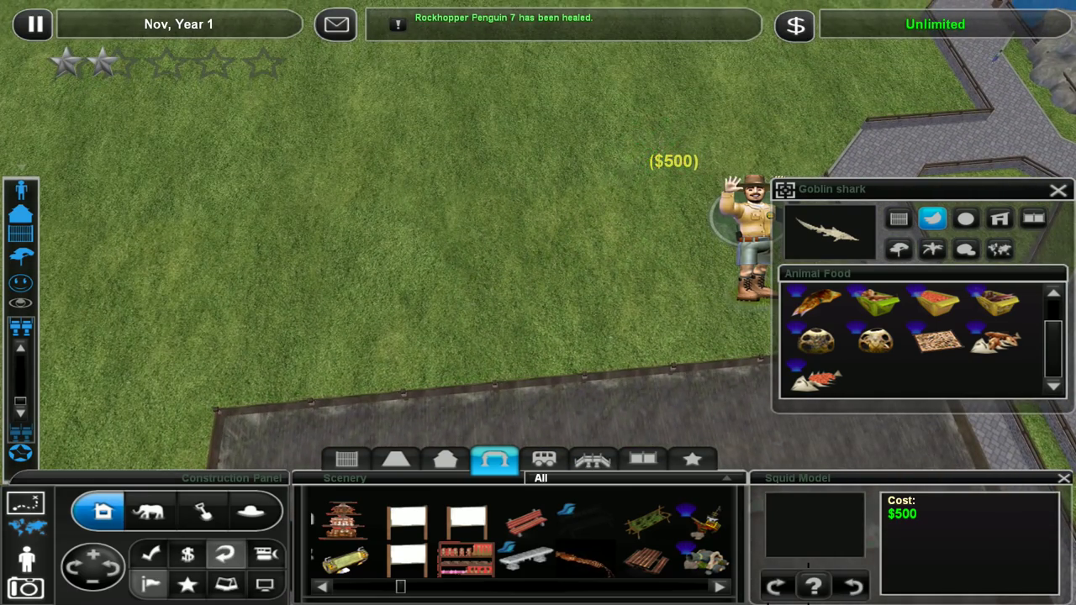
key(Down)
key(Down)
key(Down)
scroll(648, 538, down, 1)
key(Down)
key(Down)
key(Down)
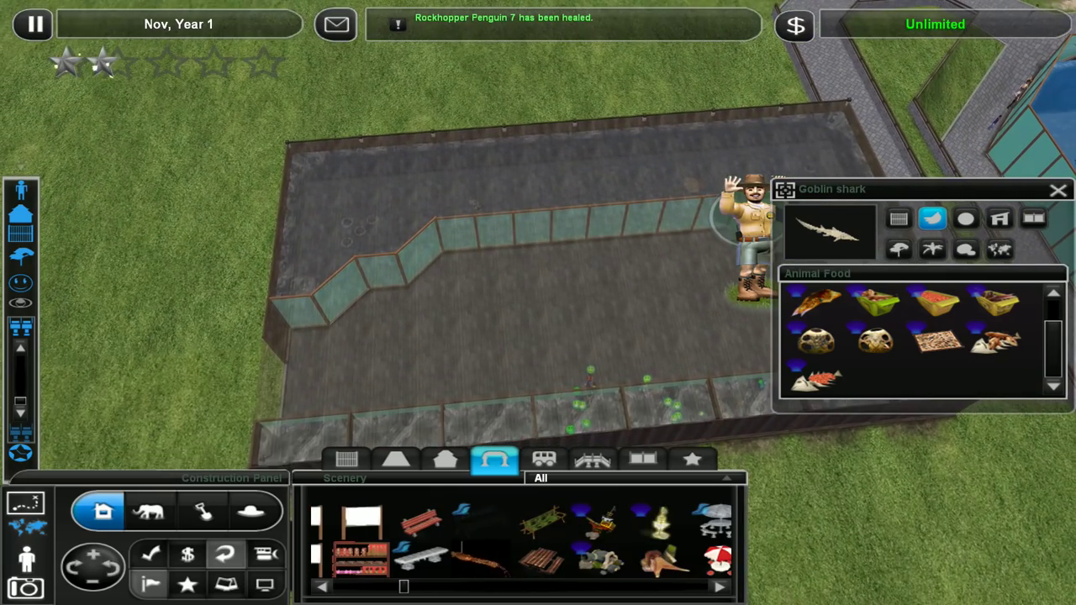
- Try the Pirate Mast and Common Octopus scenery, cancelling each placement
click(660, 523)
scroll(540, 252, up, 5)
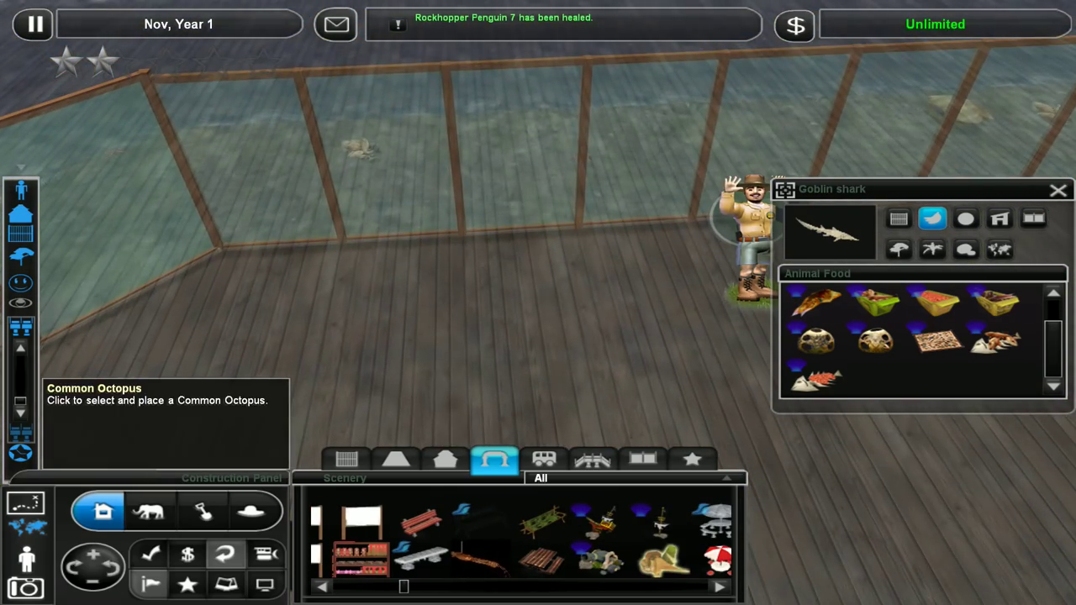
click(661, 562)
scroll(458, 223, up, 4)
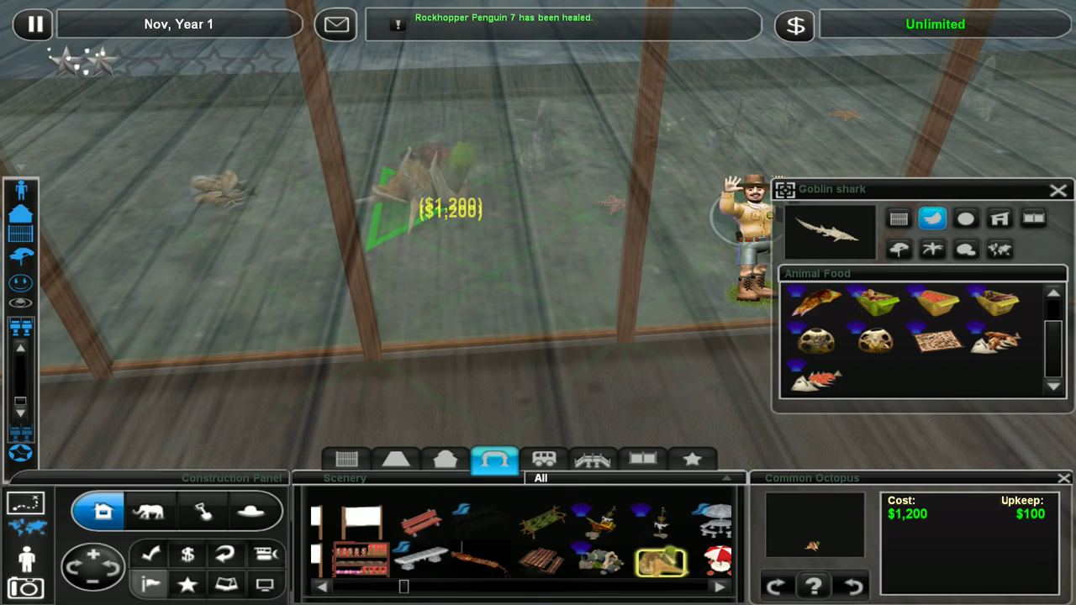
key(Escape)
scroll(521, 538, down, 1)
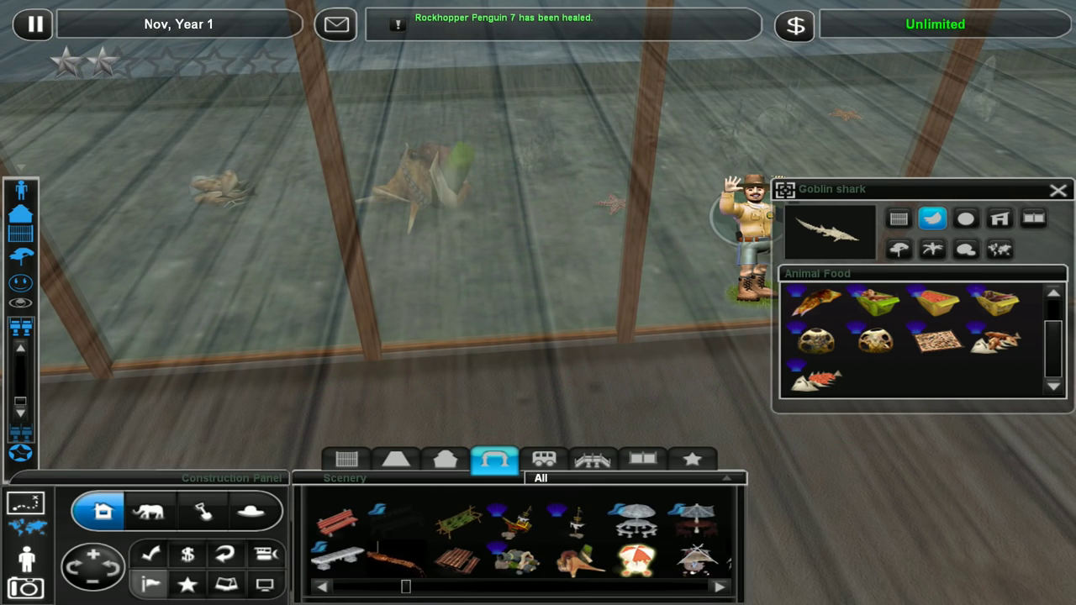
click(576, 523)
key(Escape)
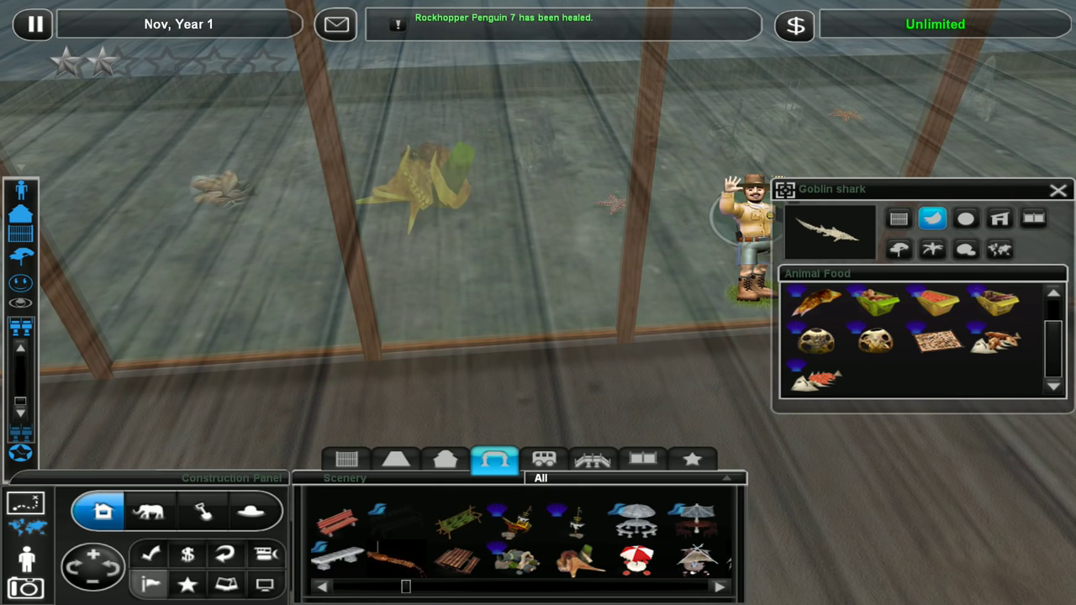
scroll(458, 206, down, 4)
click(576, 523)
key(Escape)
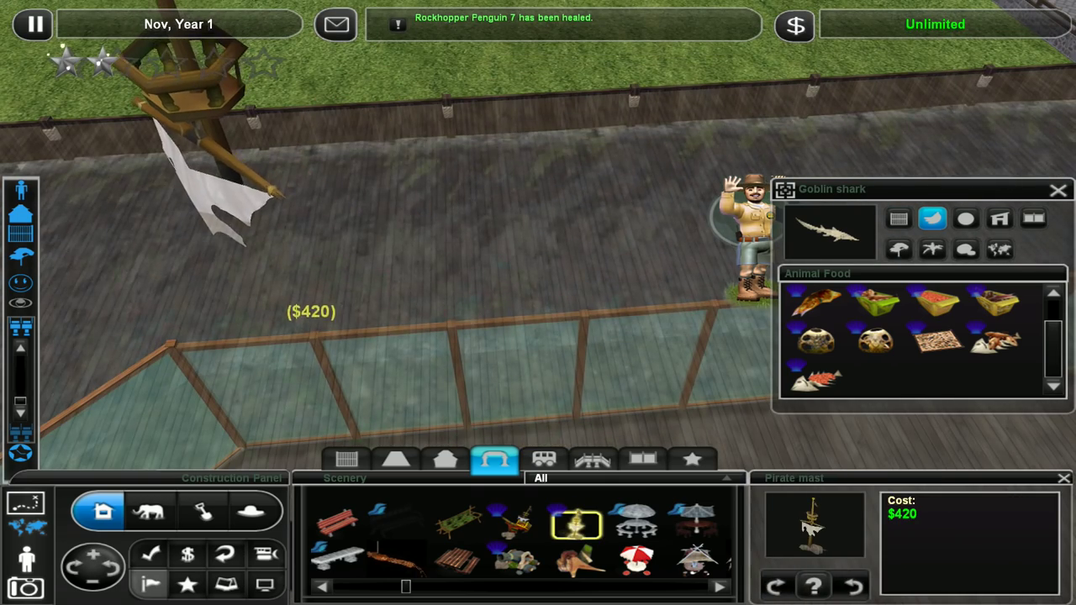
scroll(538, 235, up, 4)
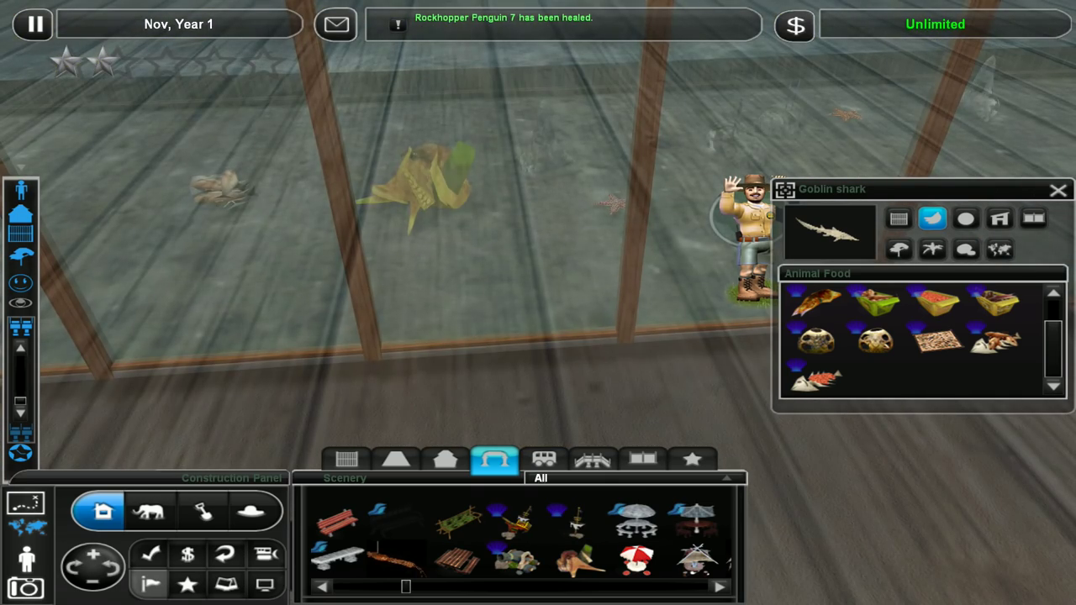
scroll(521, 546, down, 2)
scroll(521, 547, down, 2)
- Place three fiddler crabs on the goblin shark tank floor
click(589, 559)
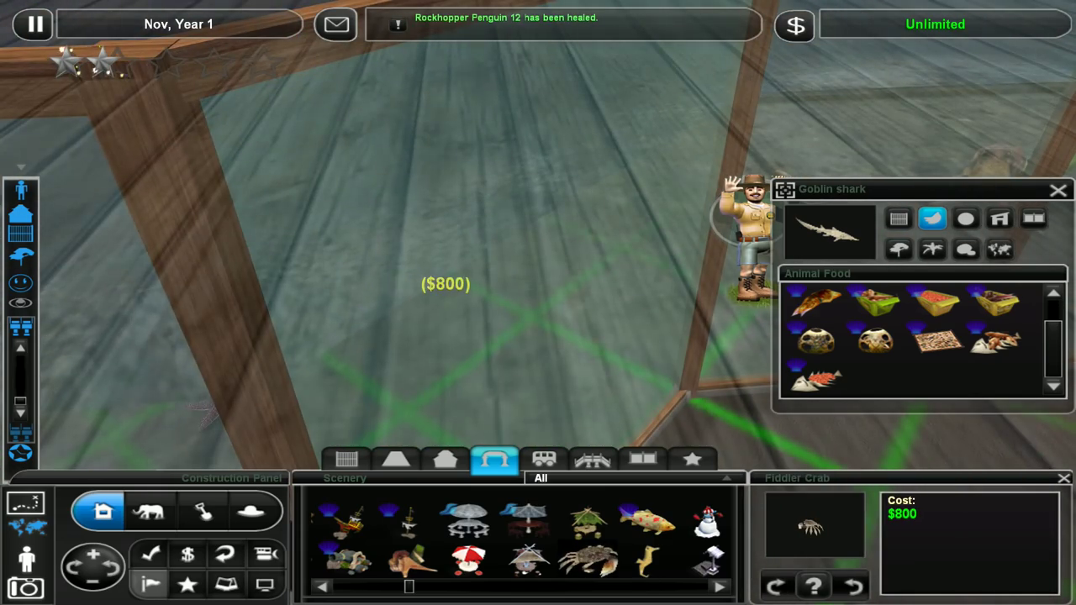
click(490, 294)
click(382, 345)
click(427, 362)
key(Escape)
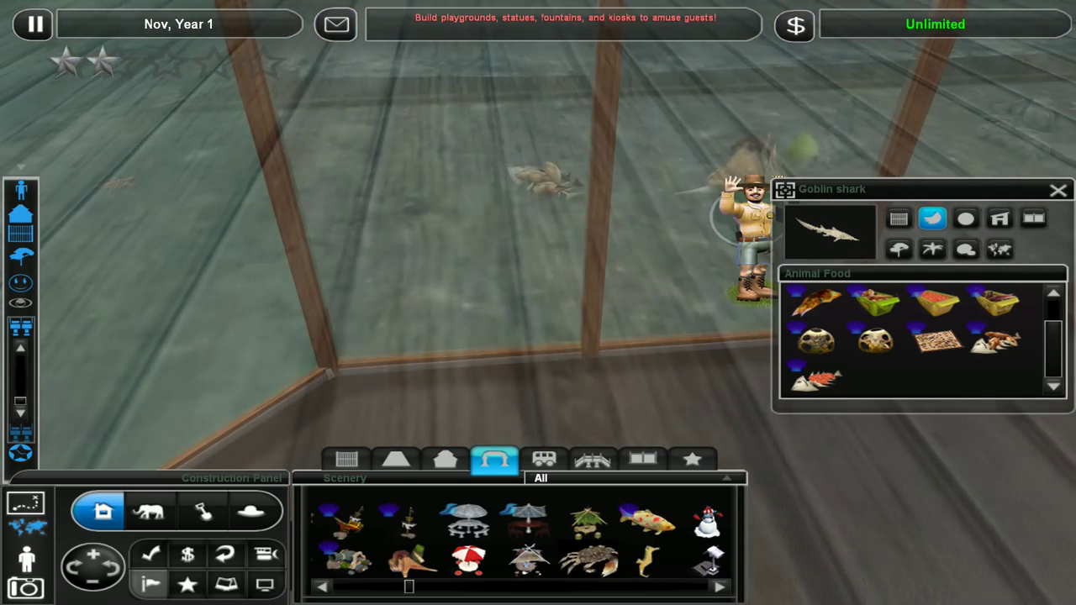
- Try common seahorses, a flowerpost and a fruit bowl, cancelling each
click(648, 561)
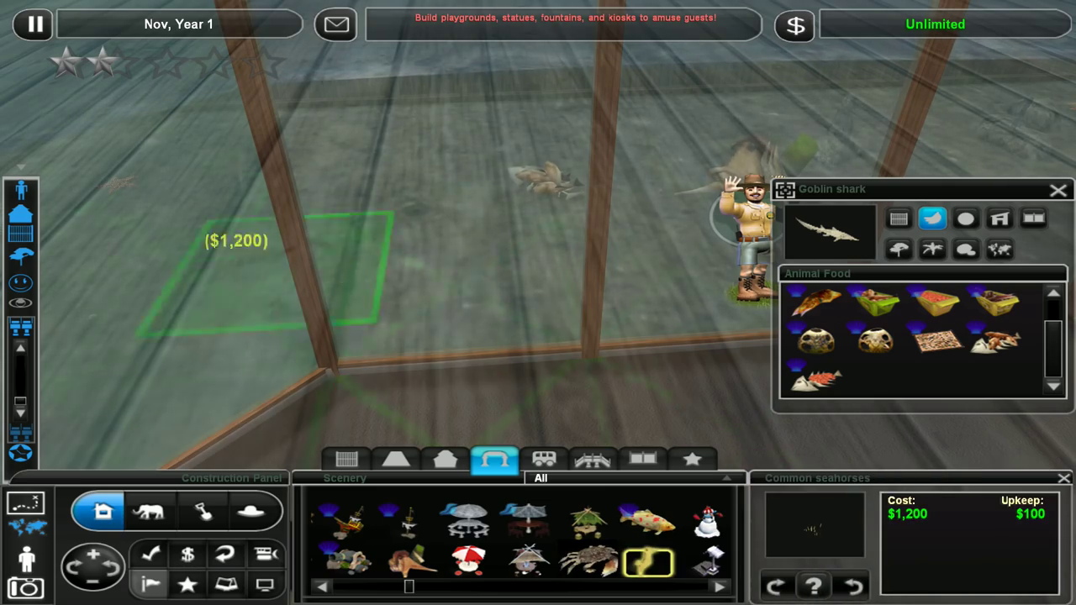
key(Left)
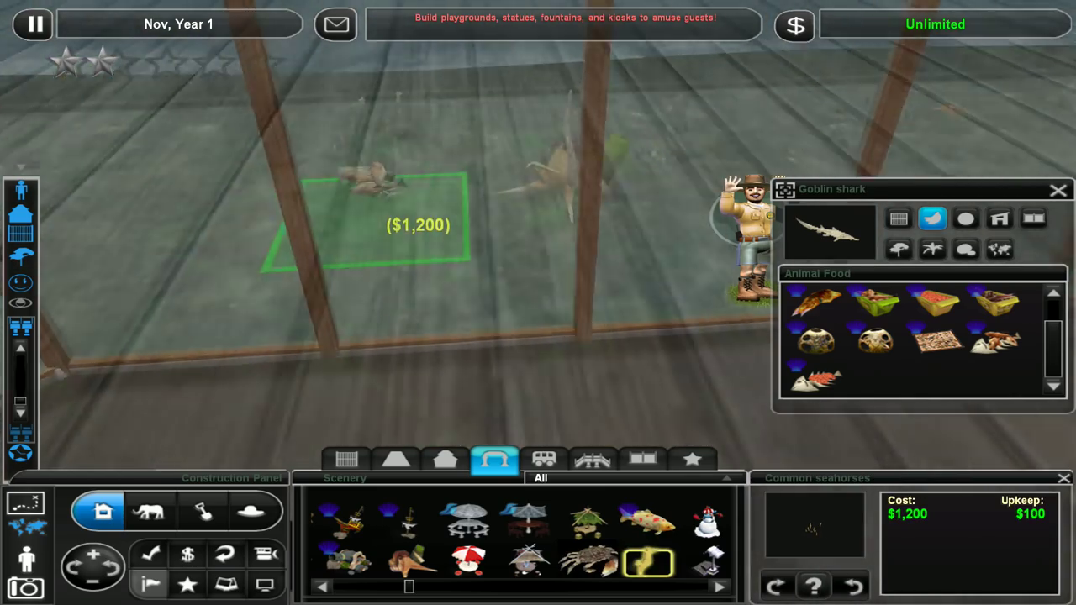
key(Right)
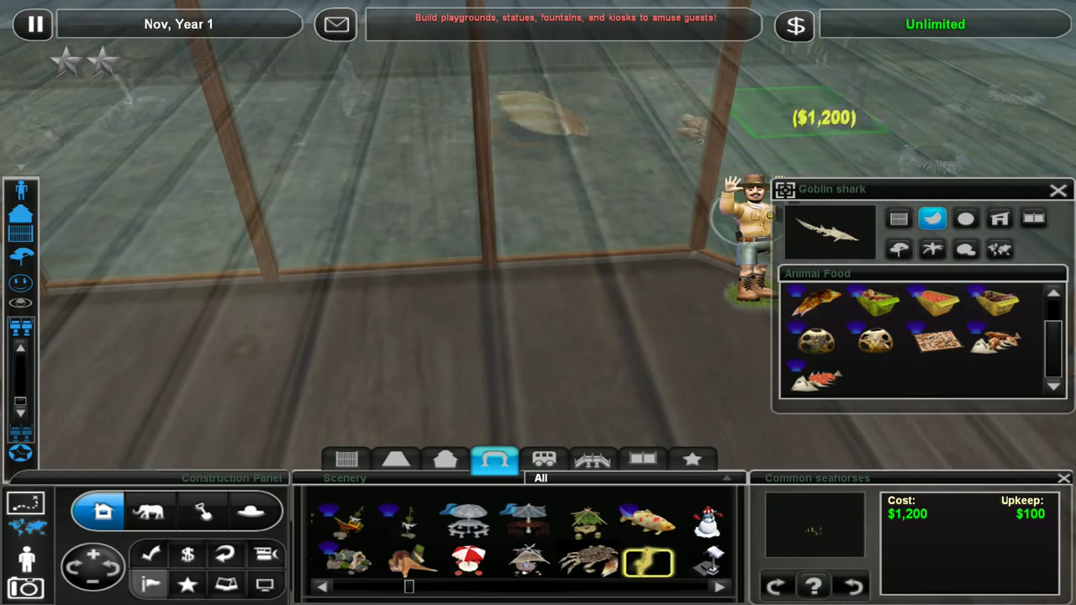
key(Escape)
scroll(521, 542, down, 2)
scroll(521, 542, down, 2)
scroll(521, 542, down, 2)
scroll(521, 543, up, 2)
scroll(521, 542, down, 2)
scroll(521, 542, down, 2)
scroll(488, 556, down, 2)
scroll(487, 557, down, 2)
scroll(488, 556, down, 2)
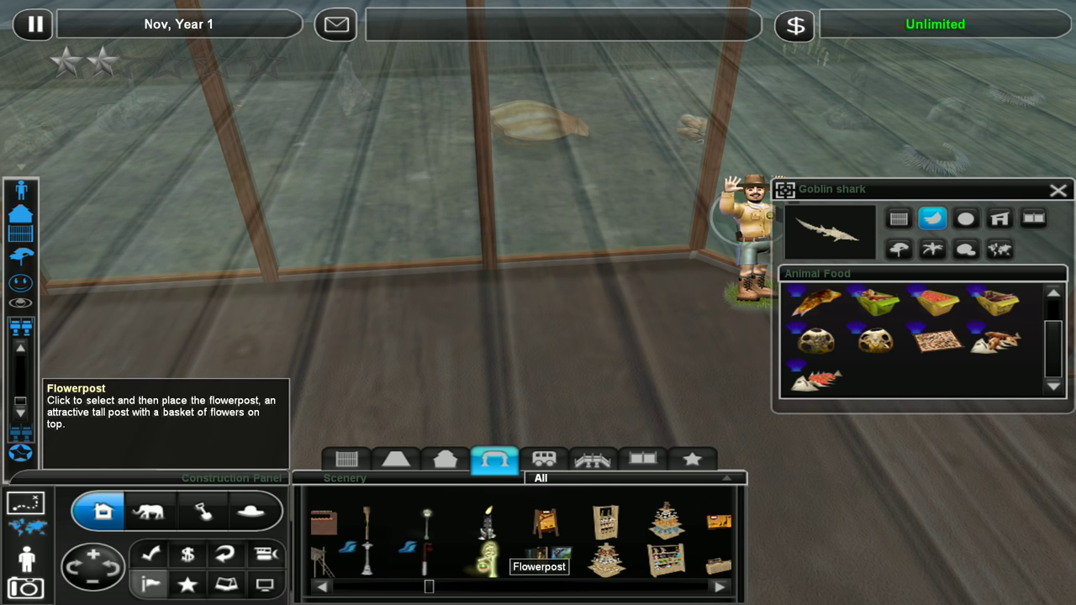
click(488, 557)
key(Escape)
scroll(561, 559, down, 2)
scroll(561, 546, down, 2)
scroll(561, 547, down, 2)
scroll(561, 547, down, 2)
scroll(561, 546, down, 2)
click(438, 559)
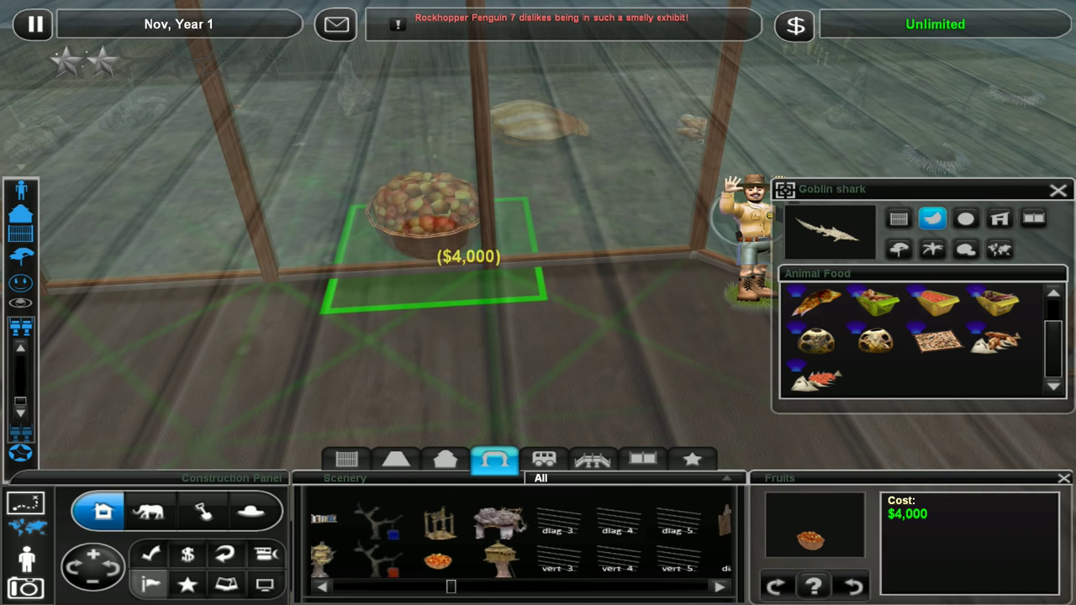
key(Escape)
scroll(521, 557, down, 2)
scroll(522, 557, down, 2)
scroll(521, 559, down, 1)
scroll(522, 559, down, 2)
scroll(521, 559, down, 2)
scroll(521, 559, down, 2)
scroll(521, 559, down, 2)
scroll(521, 559, down, 2)
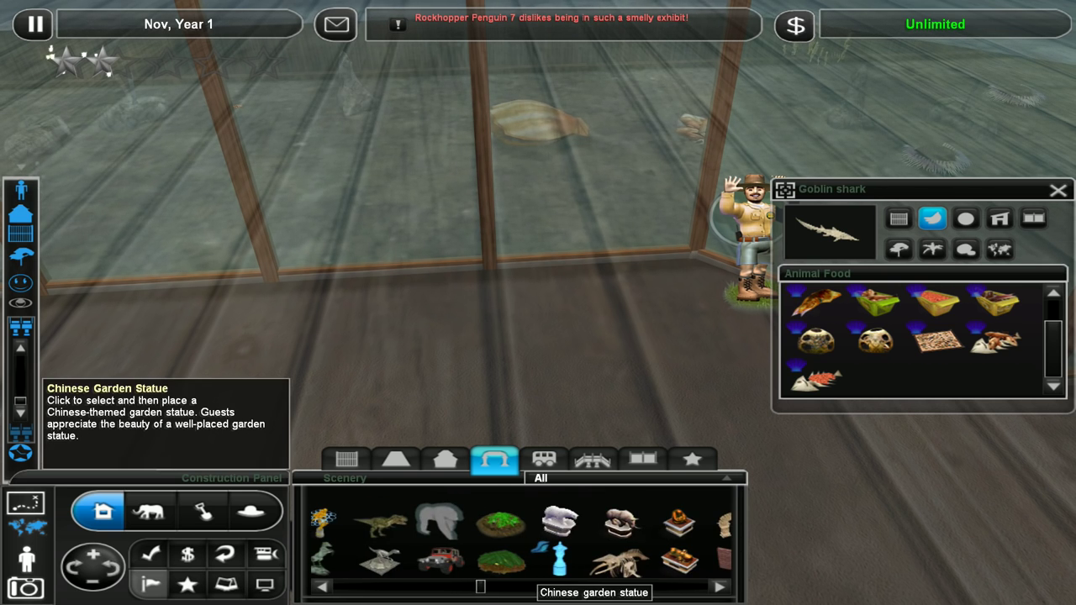
scroll(521, 559, down, 1)
- Price a whale skeleton, lighthouse gazebo, mineral deposit, $500 fog machine and $1,200 geyser without placing any
click(495, 562)
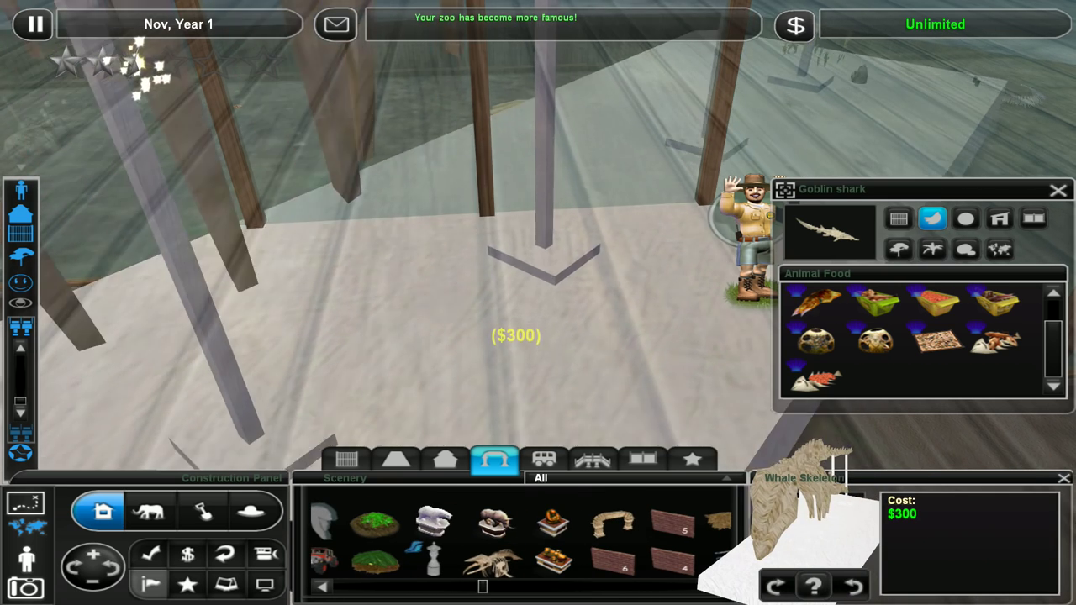
key(Escape)
scroll(494, 562, down, 1)
scroll(494, 561, down, 1)
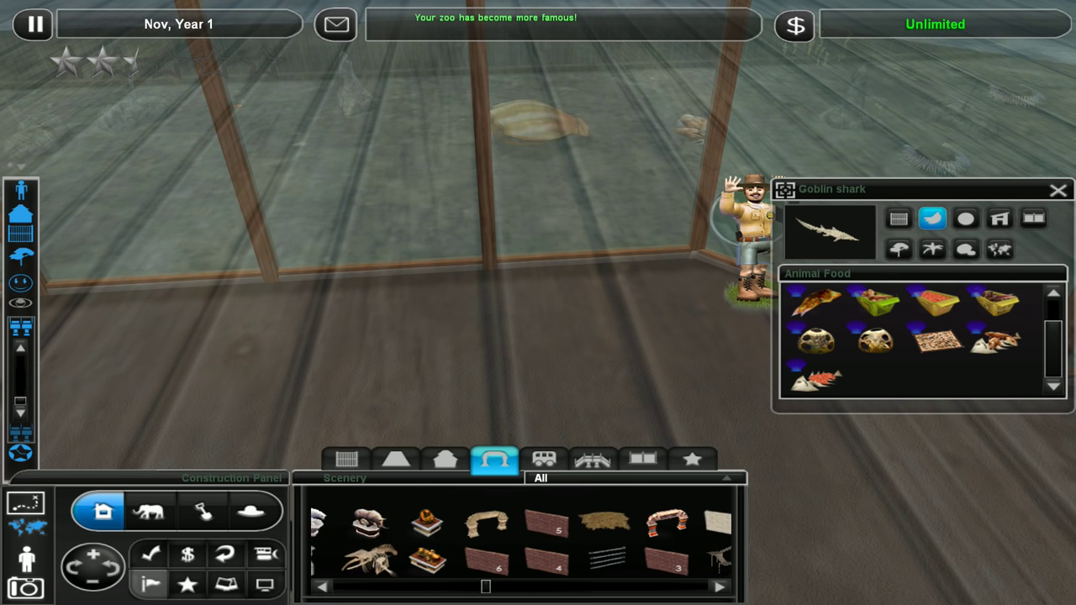
scroll(521, 547, down, 1)
scroll(521, 546, down, 1)
scroll(521, 547, down, 1)
scroll(521, 546, down, 1)
scroll(521, 546, down, 1)
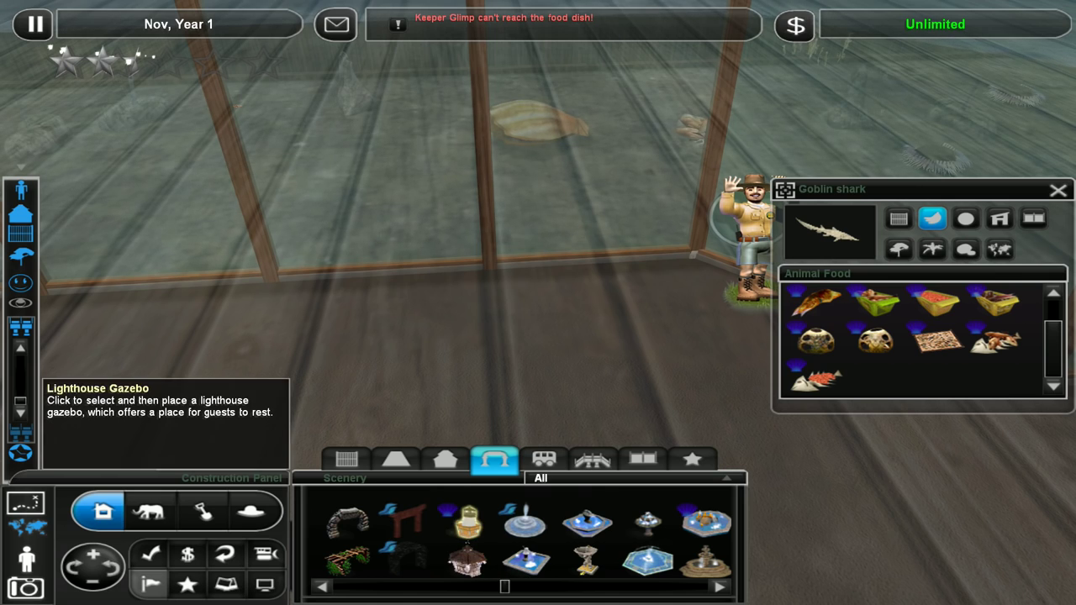
click(466, 523)
key(Escape)
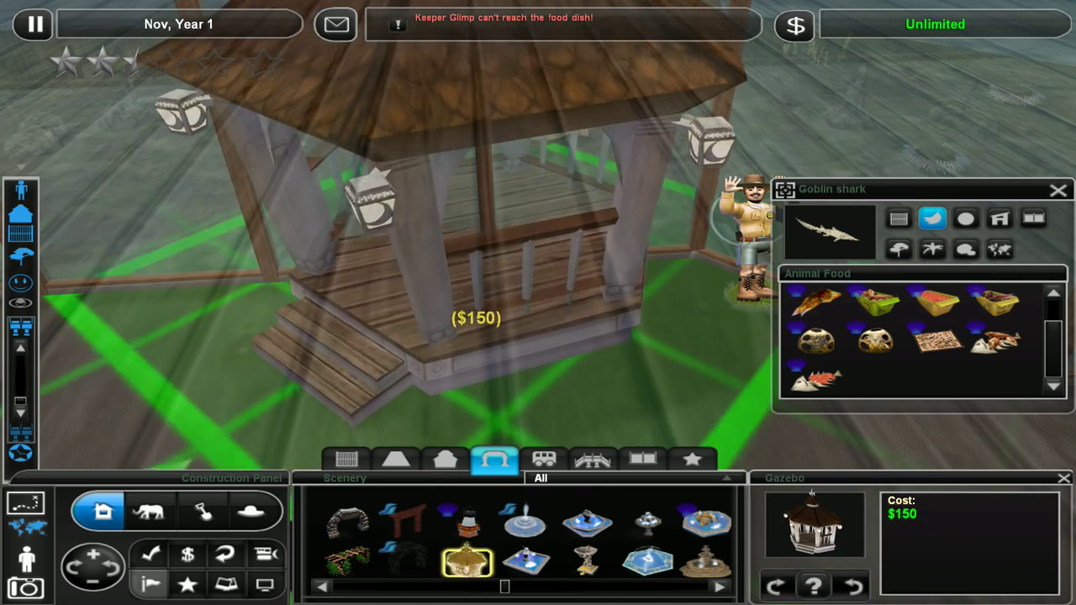
scroll(521, 547, down, 1)
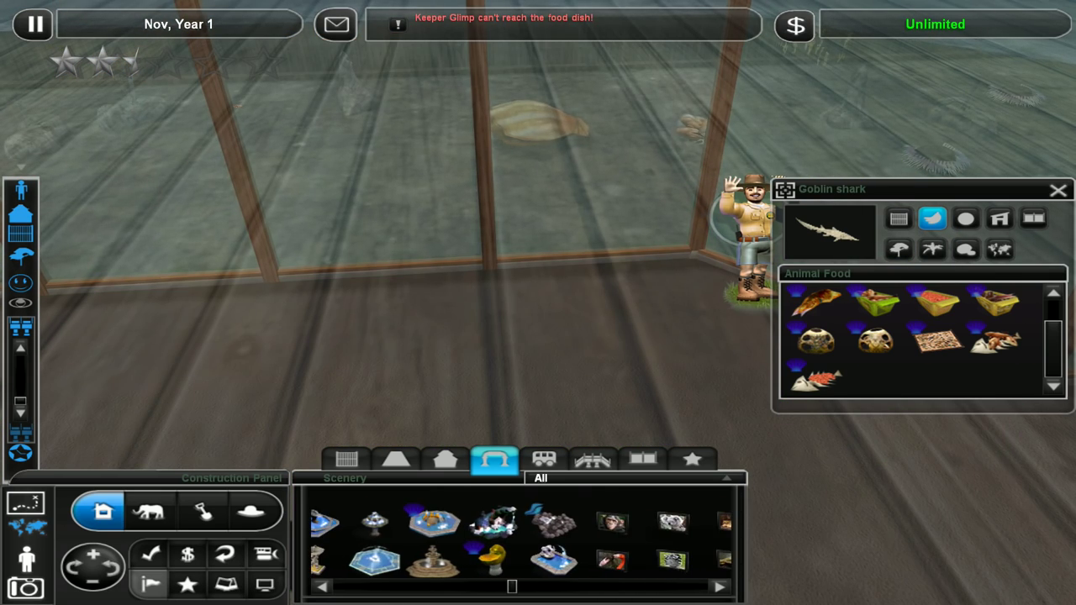
scroll(459, 561, down, 1)
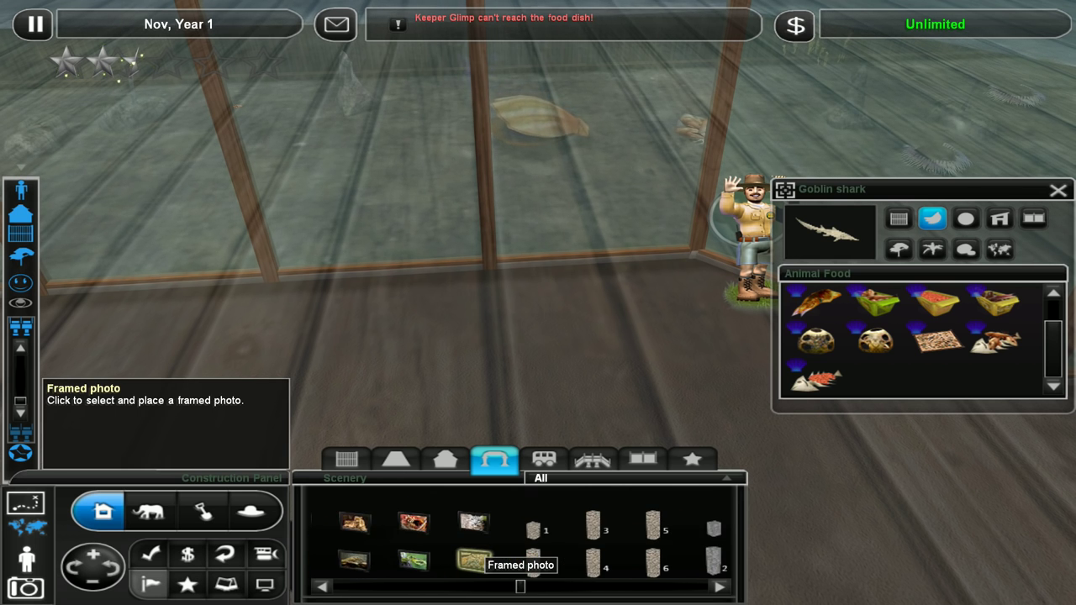
scroll(496, 562, down, 1)
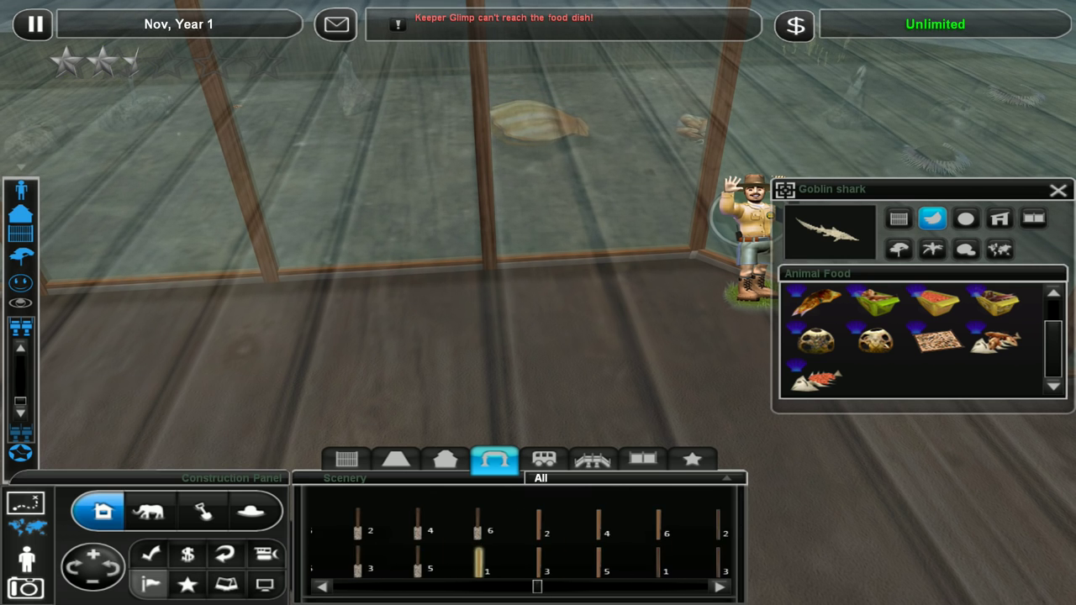
scroll(469, 563, down, 1)
scroll(471, 563, down, 1)
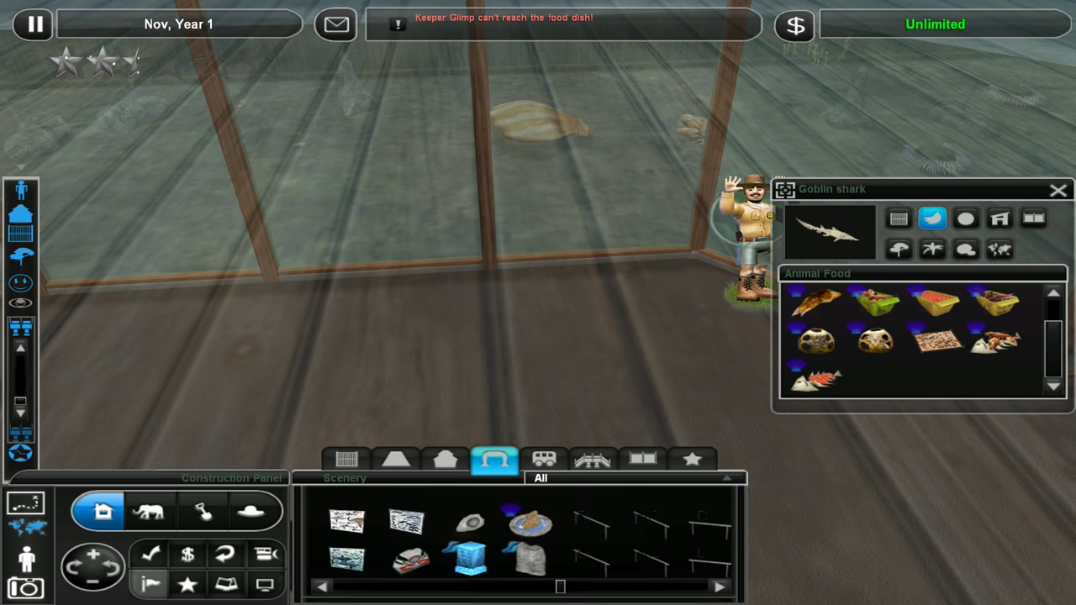
scroll(504, 561, down, 1)
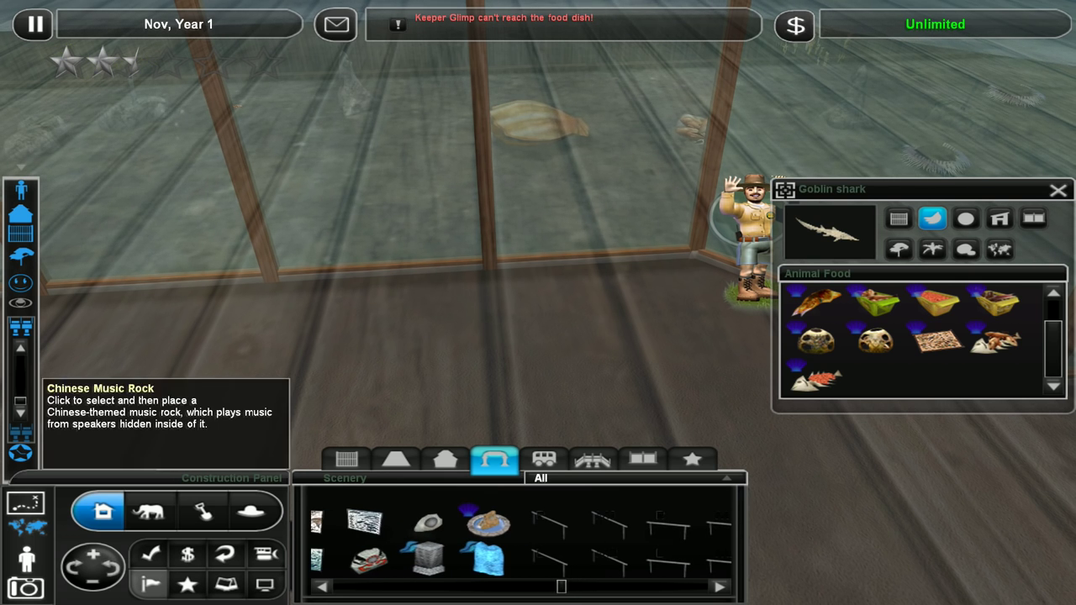
scroll(521, 546, down, 1)
scroll(522, 546, down, 1)
scroll(521, 546, down, 1)
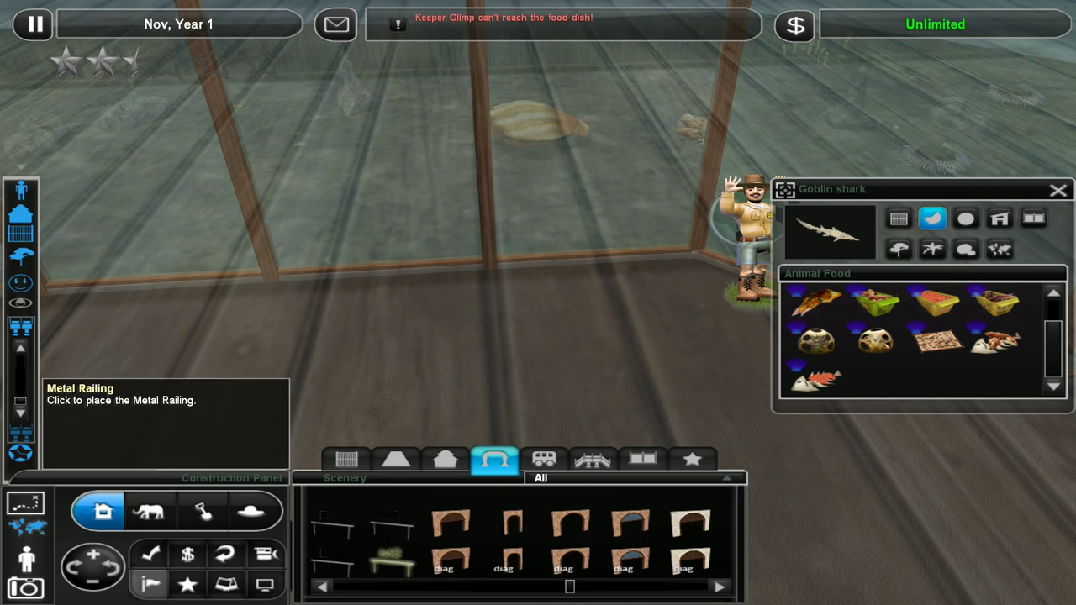
scroll(415, 560, down, 1)
scroll(415, 559, down, 1)
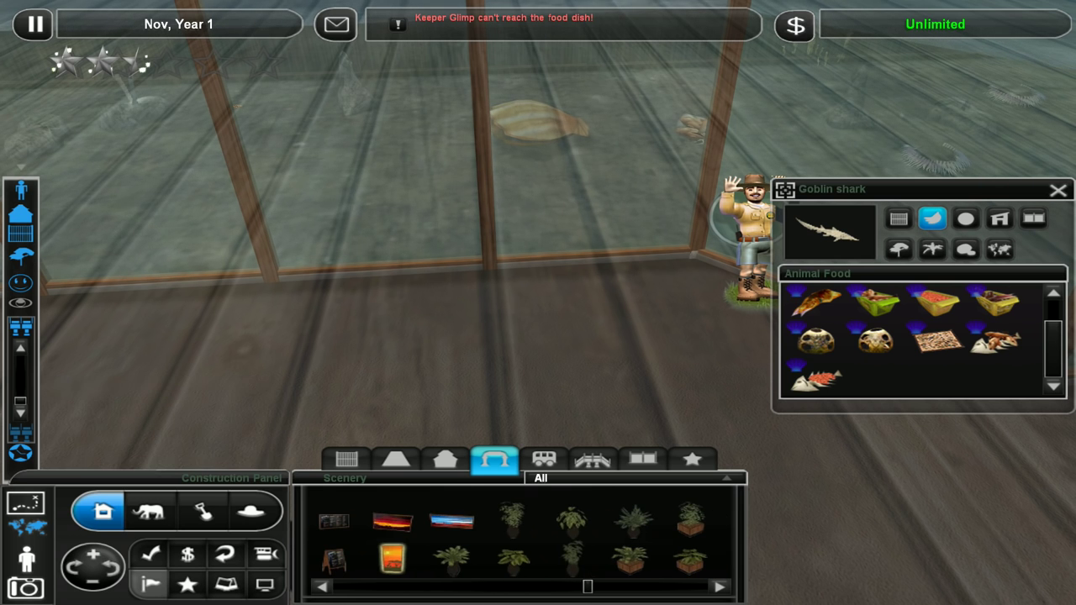
scroll(388, 562, down, 1)
scroll(393, 559, down, 1)
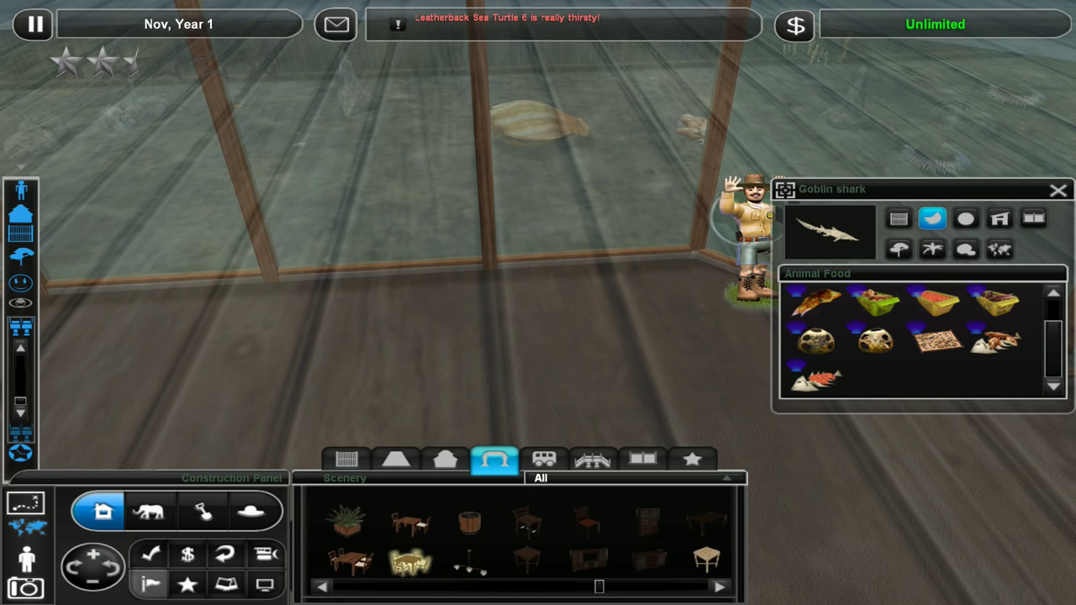
scroll(395, 559, down, 1)
scroll(396, 560, down, 1)
scroll(395, 559, down, 1)
scroll(420, 557, down, 1)
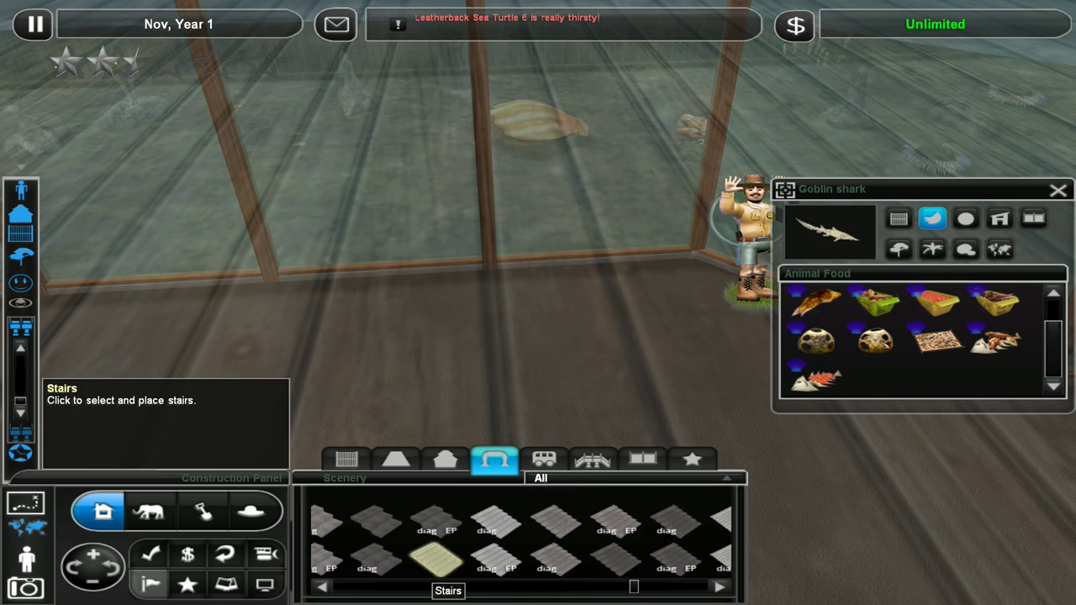
scroll(454, 559, down, 1)
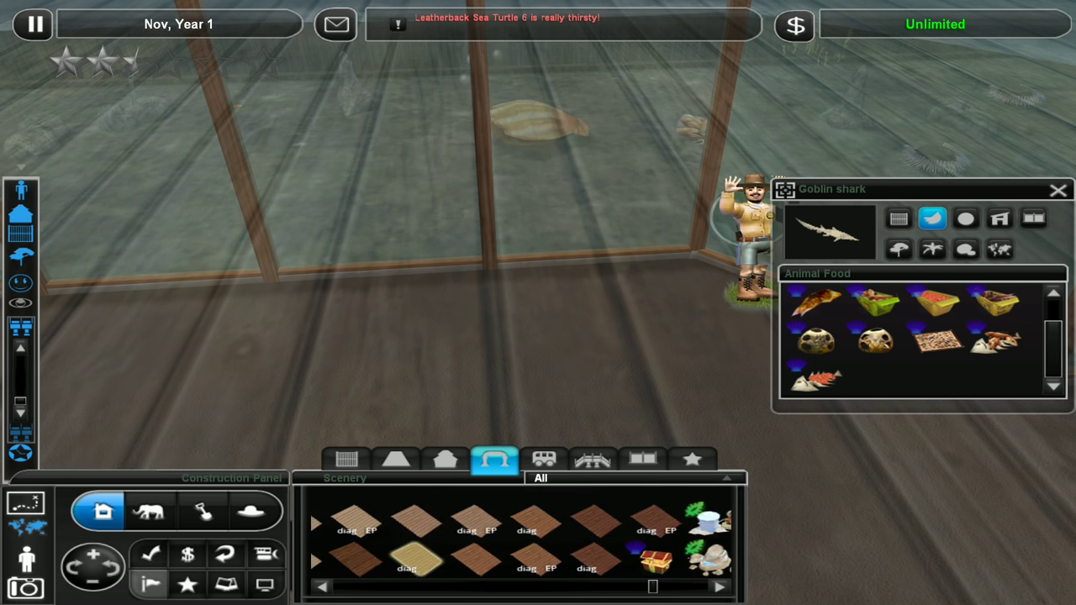
scroll(462, 559, down, 1)
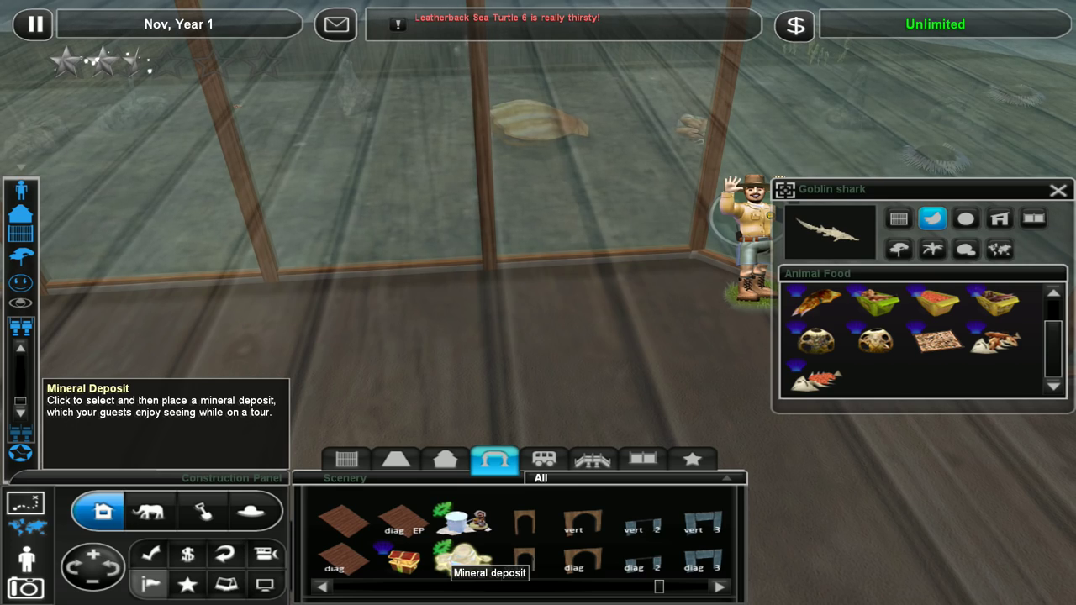
click(462, 557)
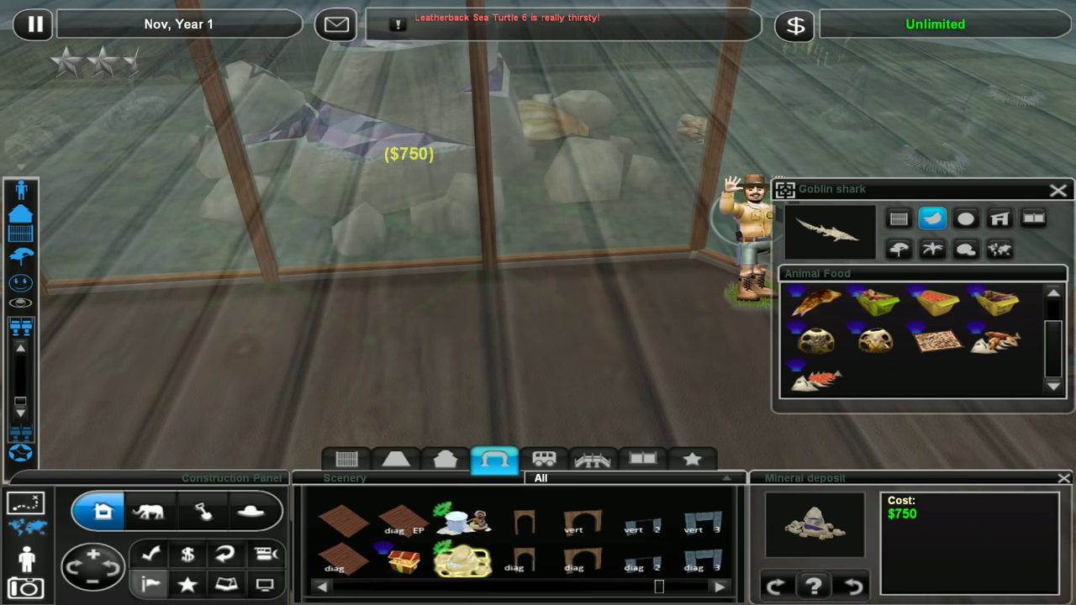
scroll(409, 164, down, 3)
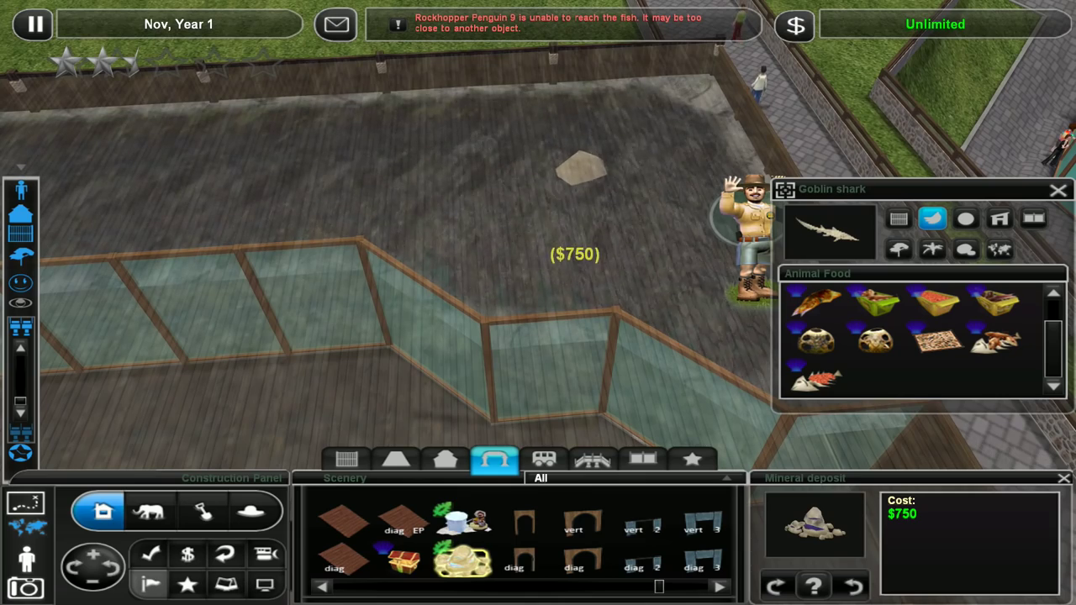
scroll(571, 252, up, 3)
key(Up)
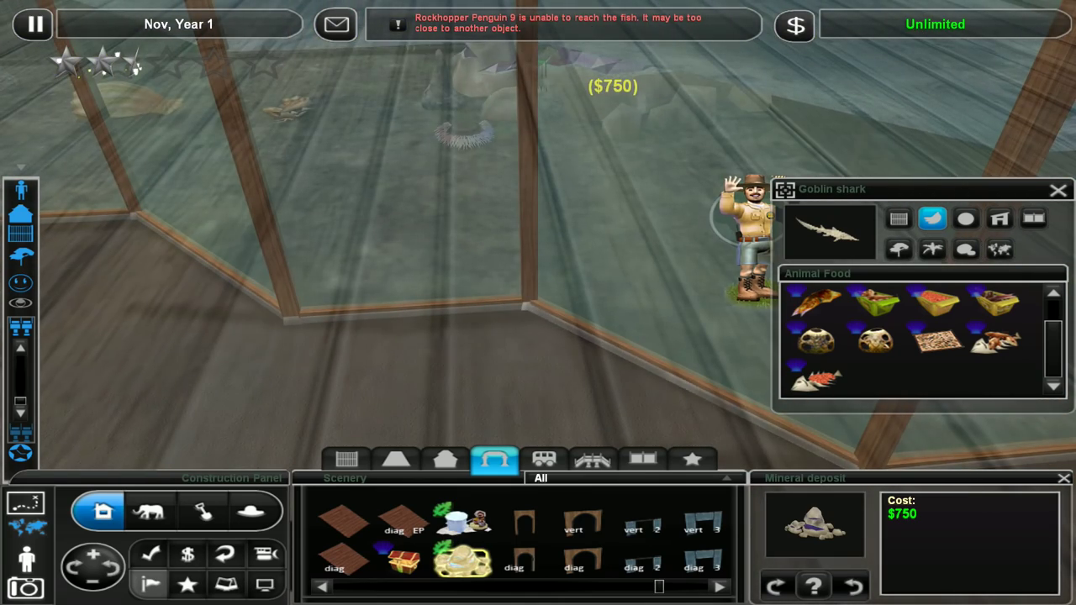
key(Escape)
scroll(508, 523, down, 2)
scroll(508, 523, down, 3)
scroll(508, 523, down, 2)
scroll(505, 555, down, 2)
scroll(505, 561, down, 2)
scroll(522, 561, down, 2)
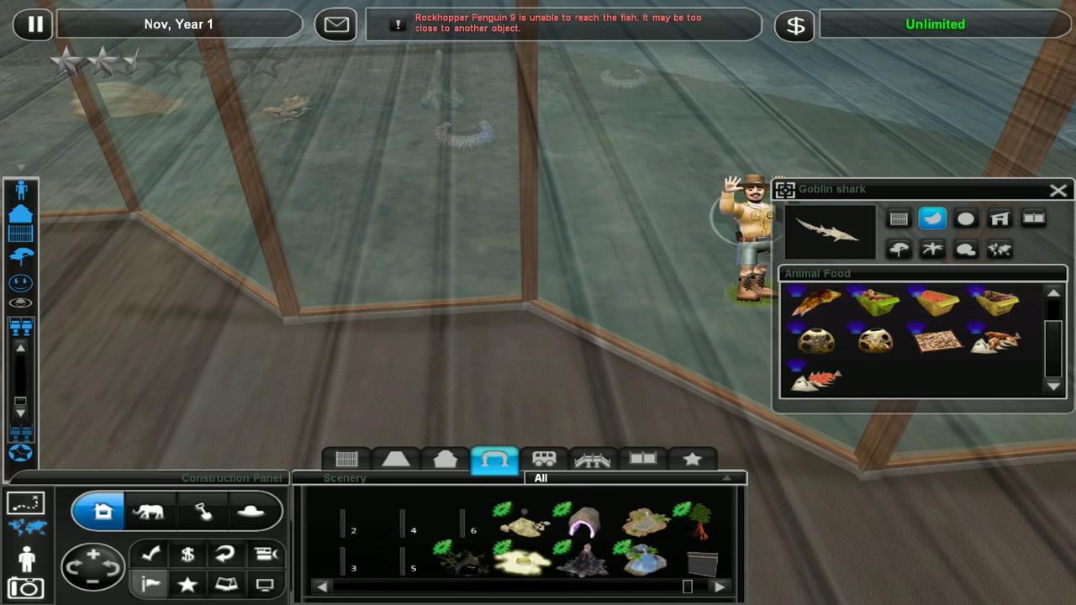
click(523, 562)
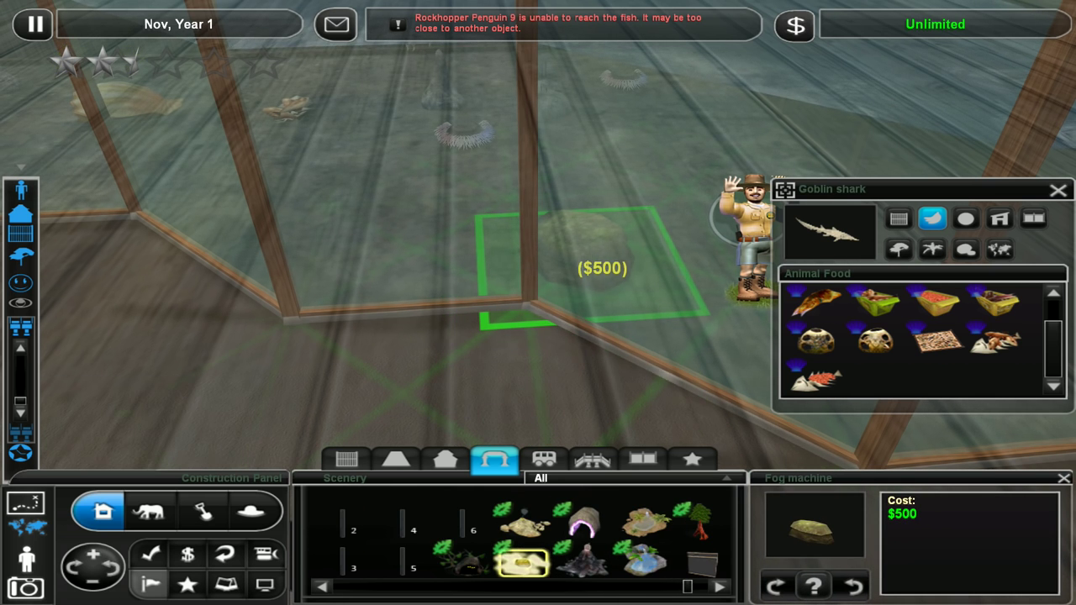
scroll(580, 565, down, 1)
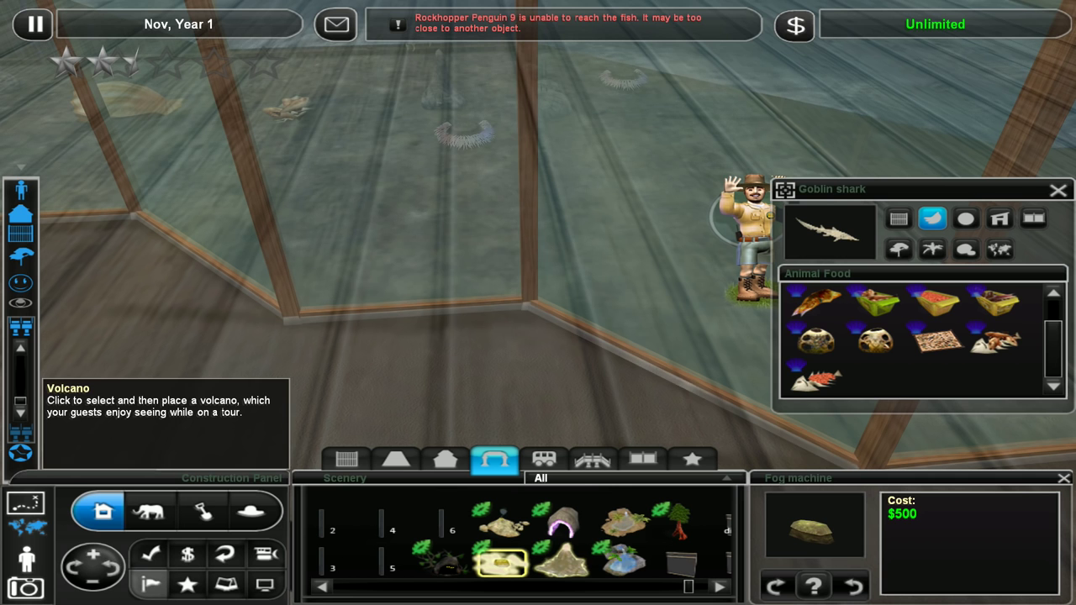
click(502, 523)
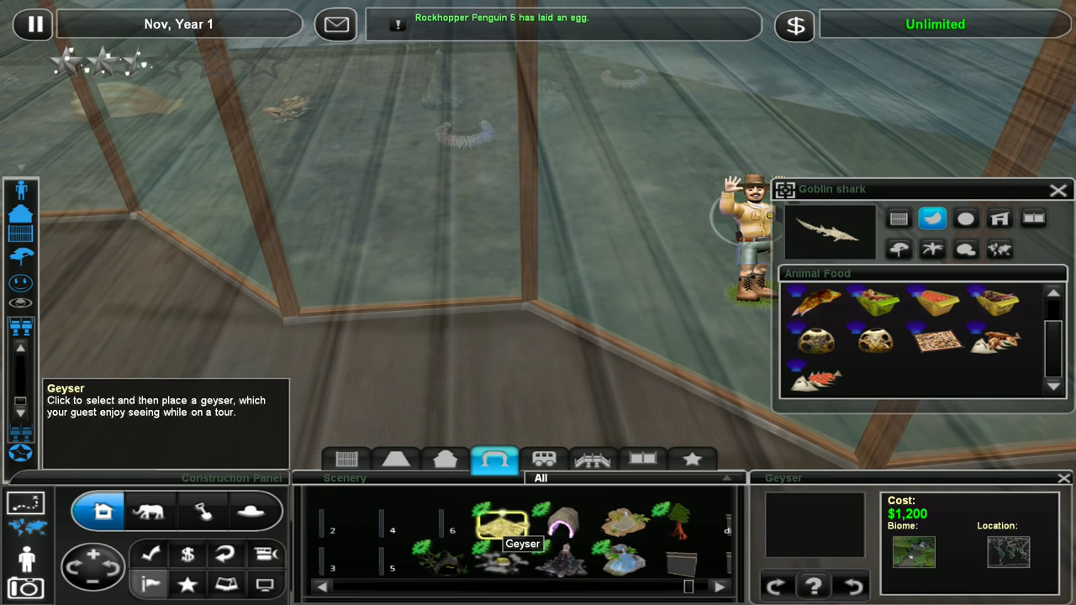
right_click(468, 353)
scroll(580, 563, down, 2)
scroll(580, 563, down, 2)
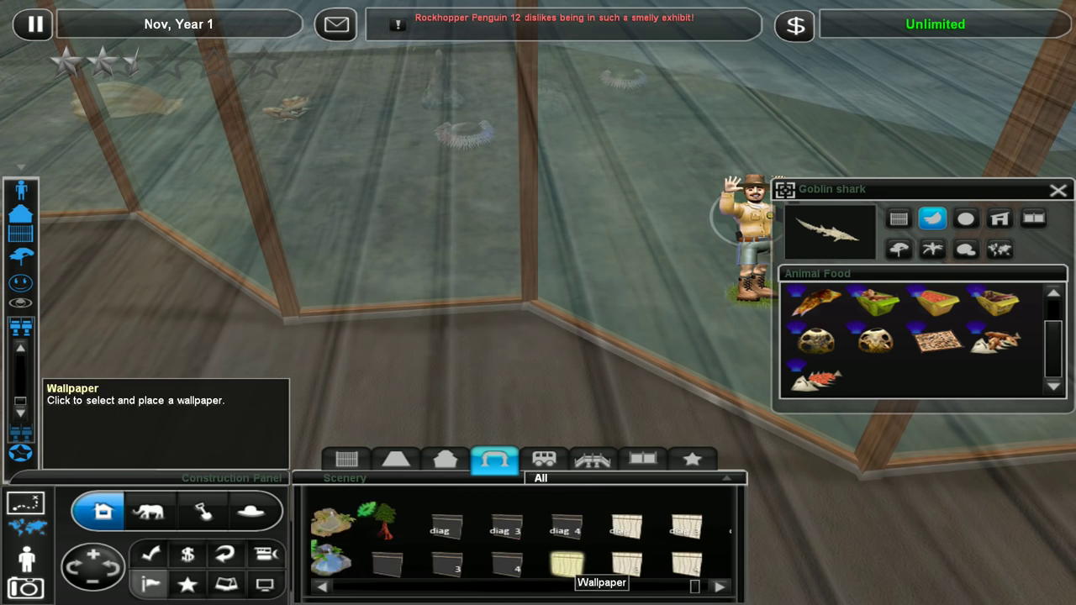
scroll(580, 563, down, 2)
scroll(580, 563, down, 2)
scroll(521, 546, up, 2)
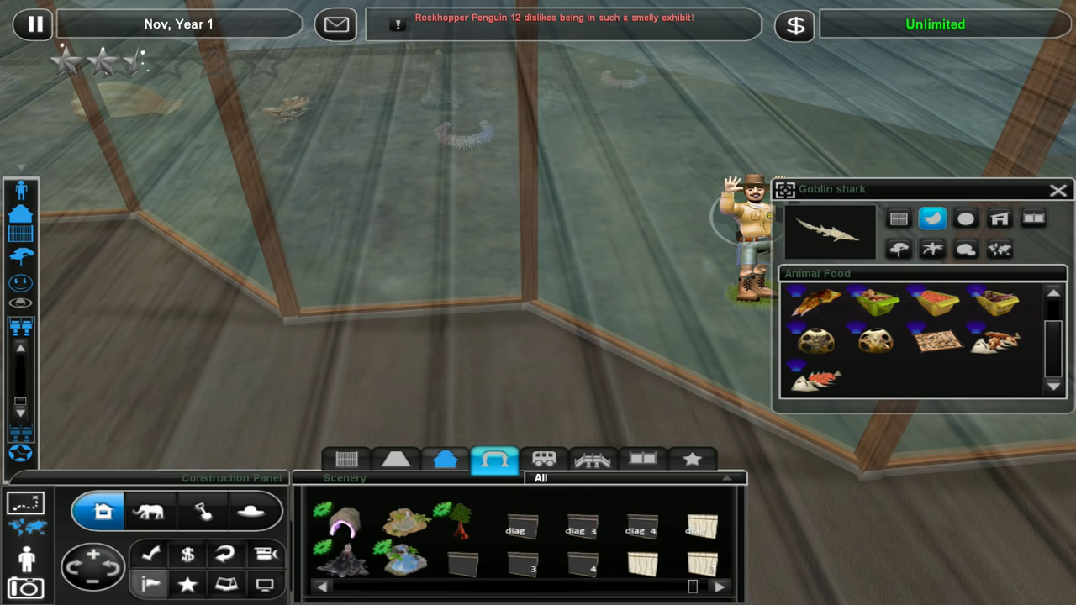
- Place two $100 diagonal stone panel pieces in the goblin shark tank
click(445, 459)
scroll(522, 546, down, 2)
scroll(521, 547, down, 2)
scroll(521, 547, down, 2)
scroll(522, 546, up, 2)
scroll(521, 547, up, 2)
scroll(521, 547, up, 2)
scroll(522, 547, up, 2)
scroll(521, 546, up, 2)
scroll(521, 547, up, 2)
scroll(522, 546, up, 2)
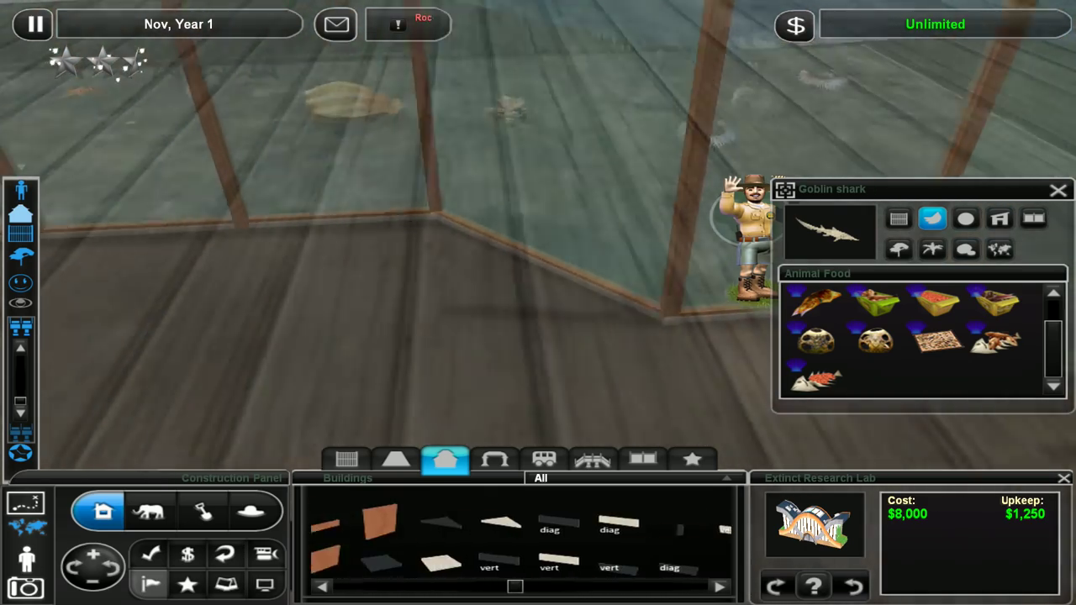
scroll(521, 546, up, 2)
scroll(521, 547, up, 2)
scroll(522, 547, up, 2)
scroll(521, 547, up, 2)
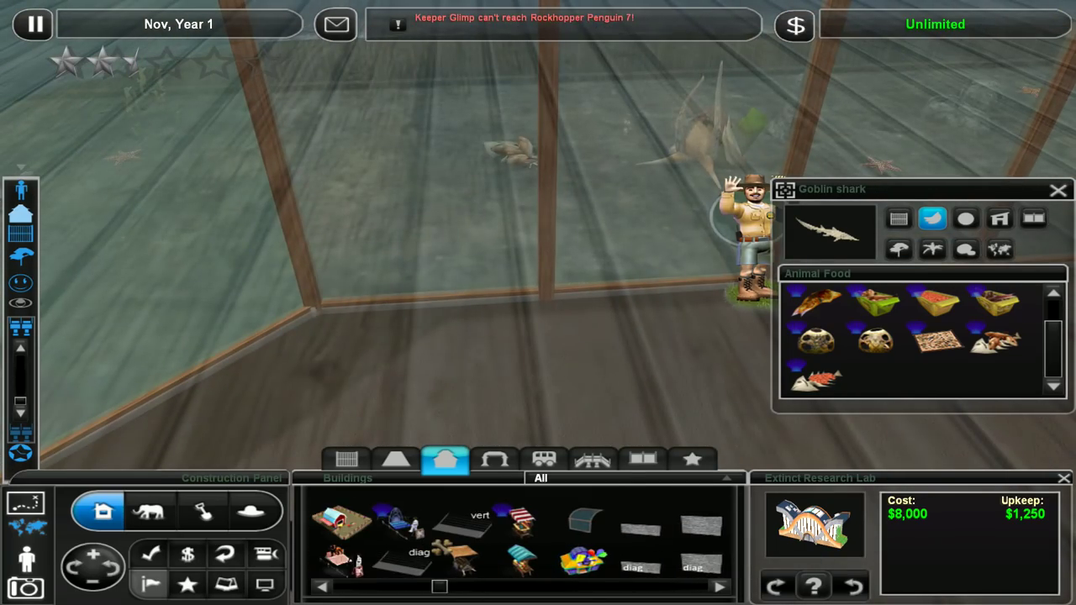
scroll(521, 546, up, 2)
click(562, 563)
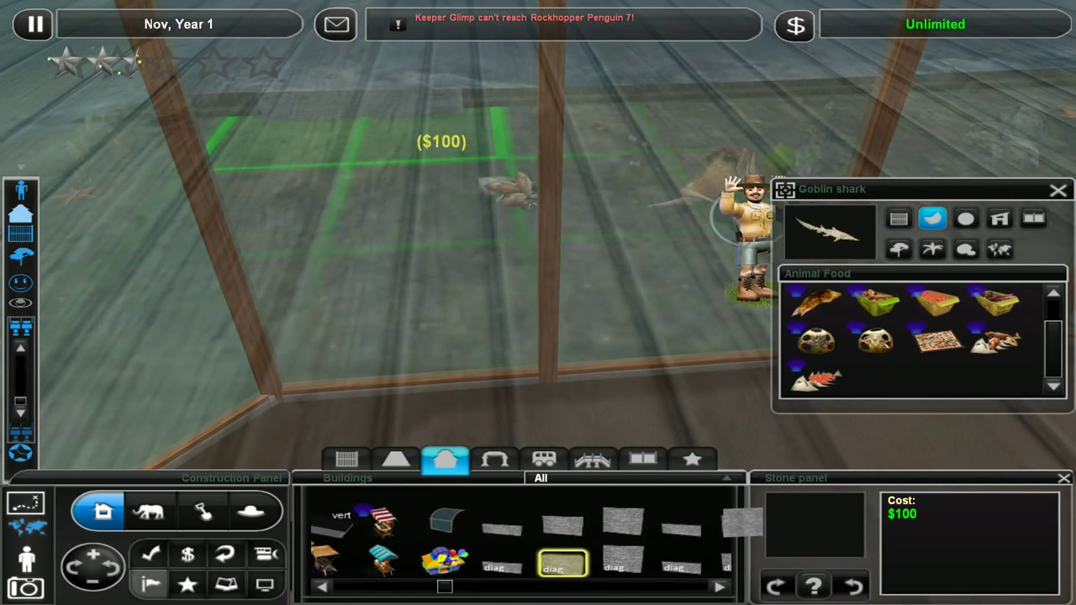
key(Left)
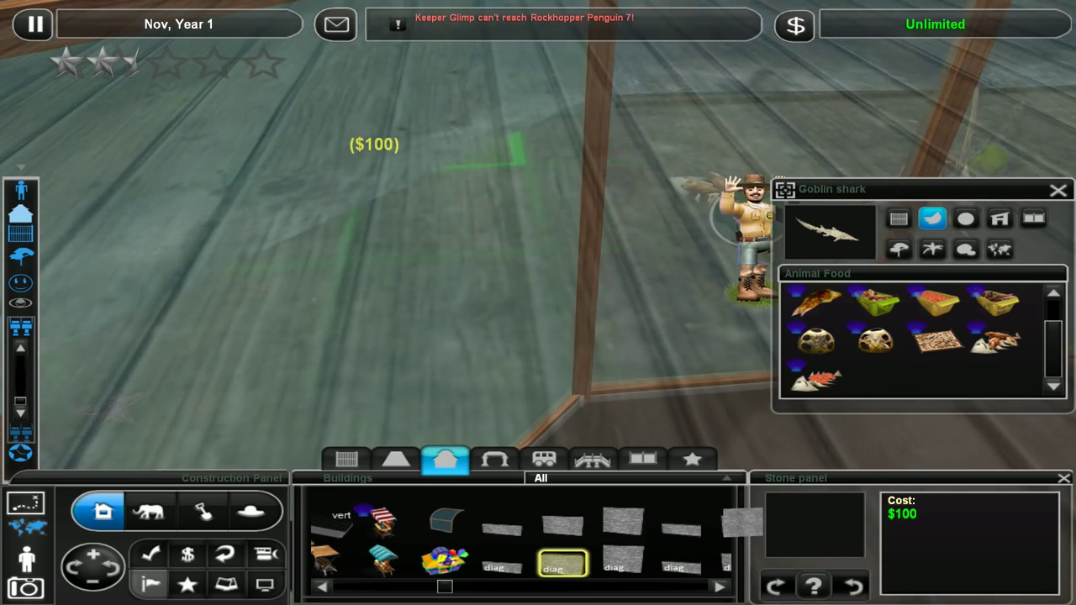
scroll(374, 159, down, 5)
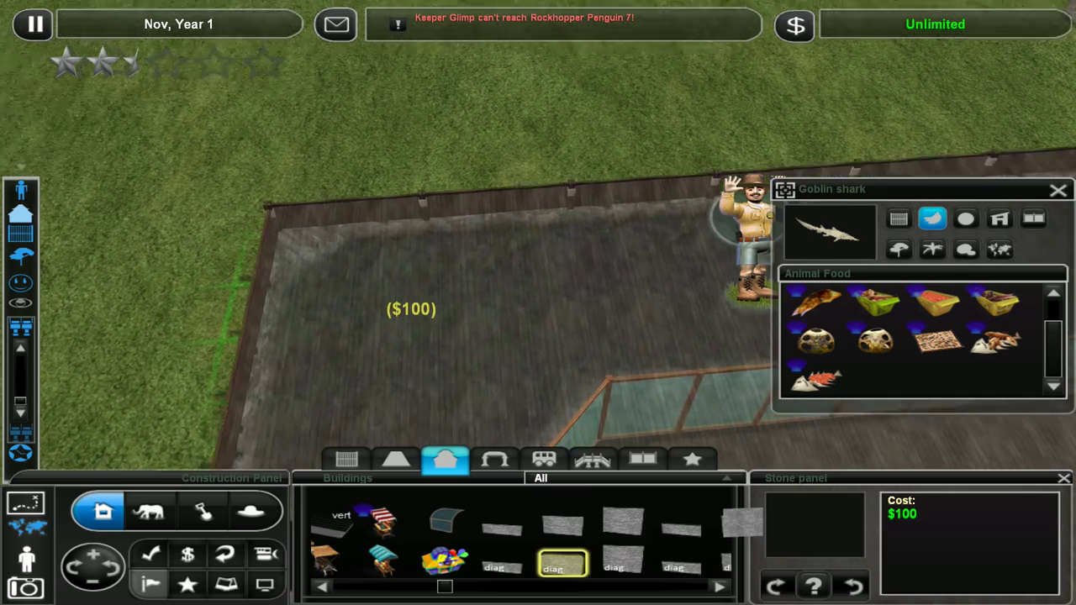
scroll(412, 319, up, 5)
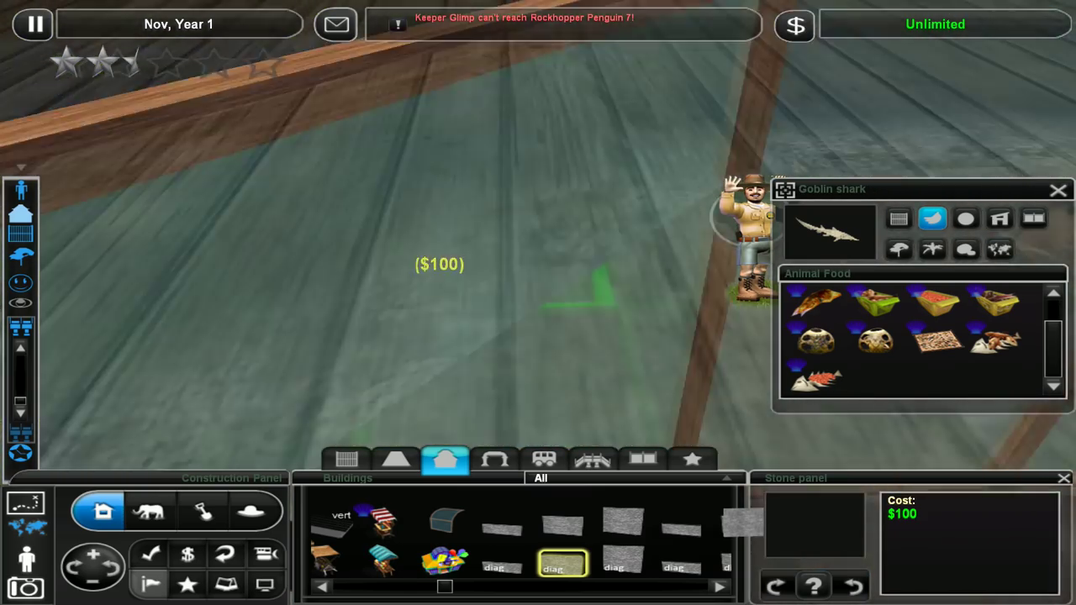
scroll(438, 277, down, 2)
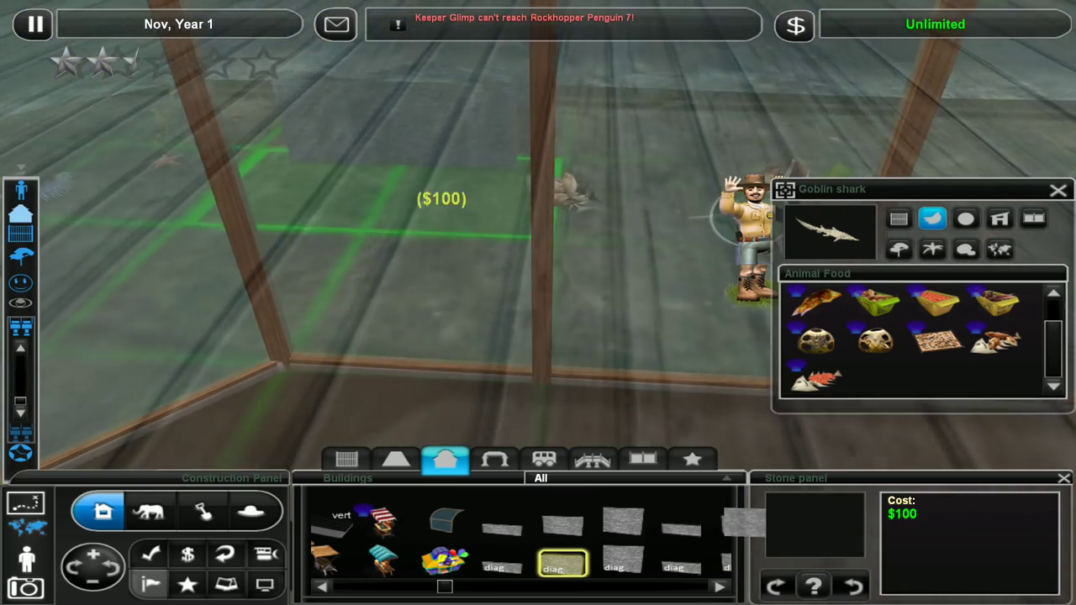
scroll(584, 169, up, 2)
click(592, 172)
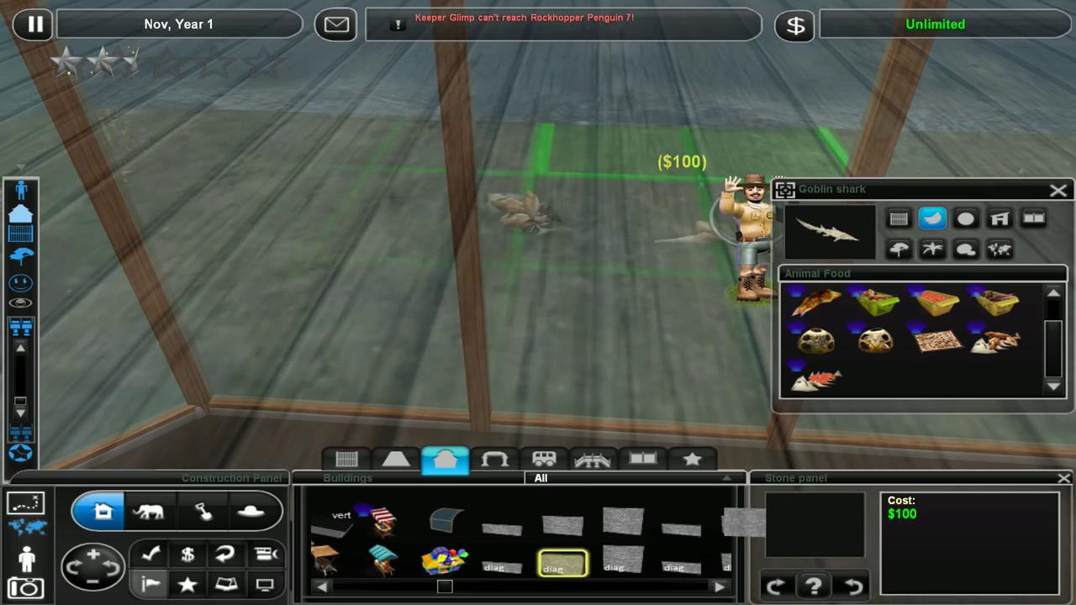
click(672, 172)
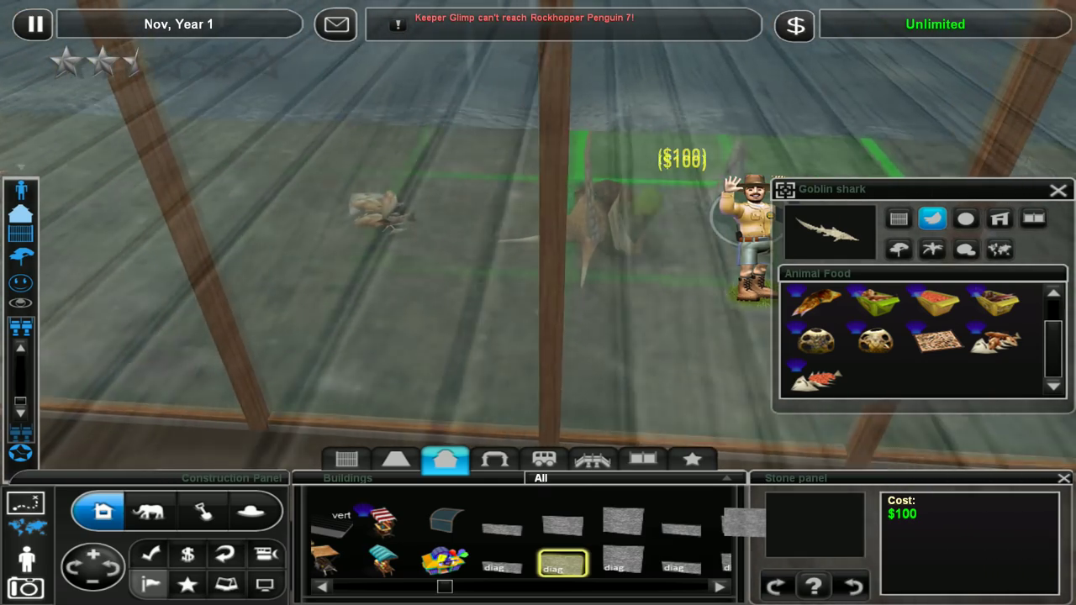
key(Left)
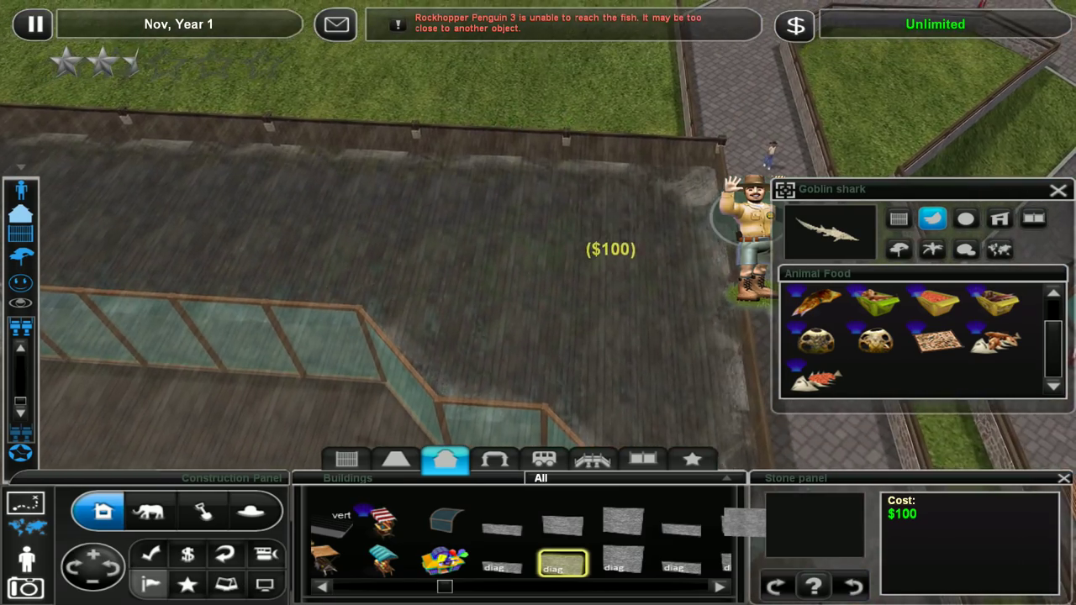
scroll(602, 257, up, 3)
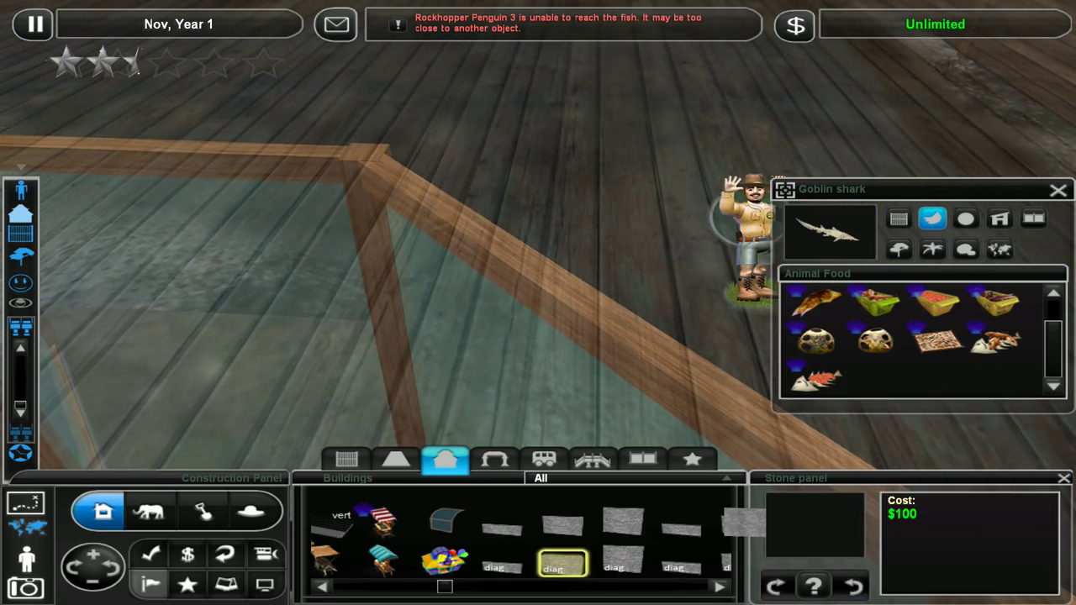
scroll(539, 252, down, 5)
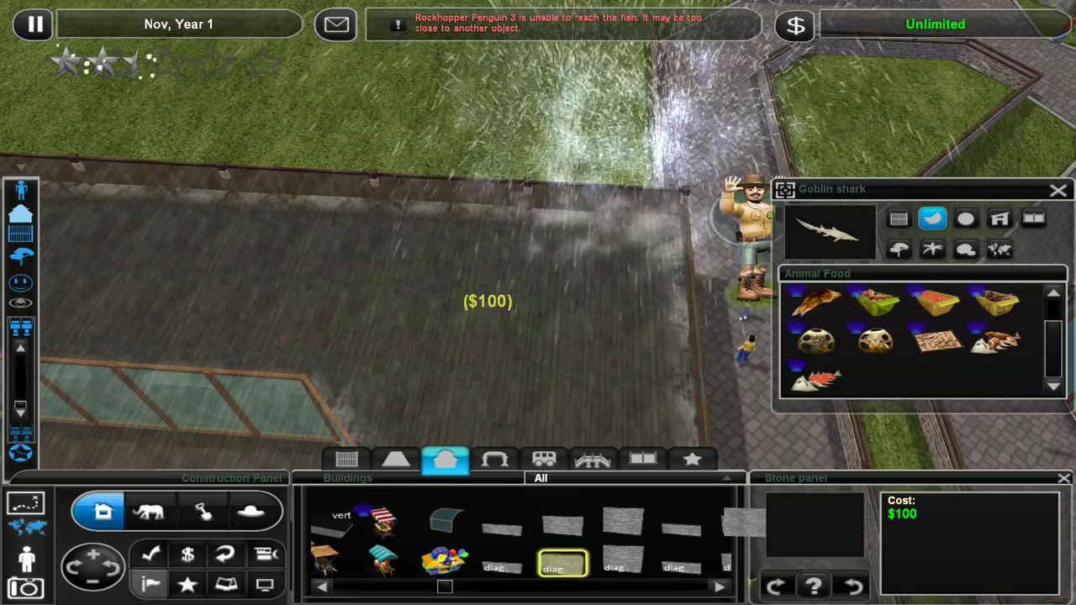
key(Right)
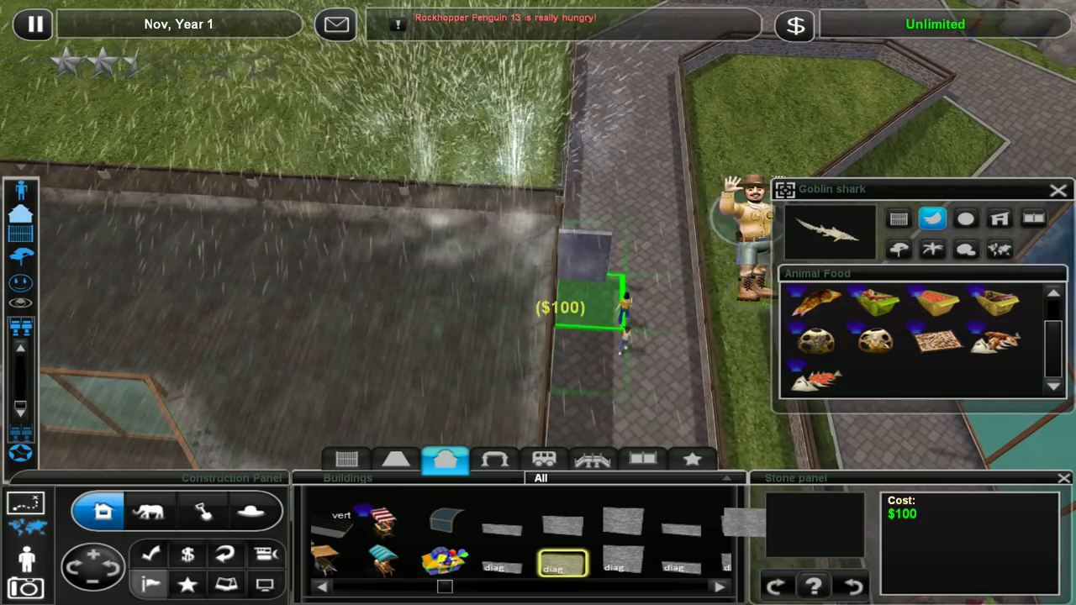
key(Left)
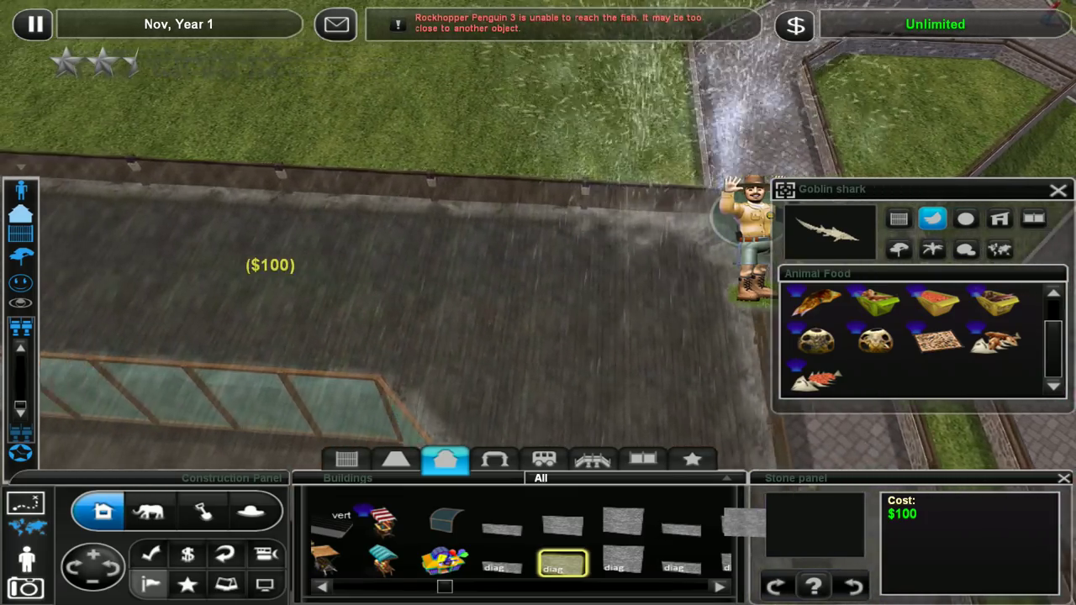
scroll(270, 265, up, 5)
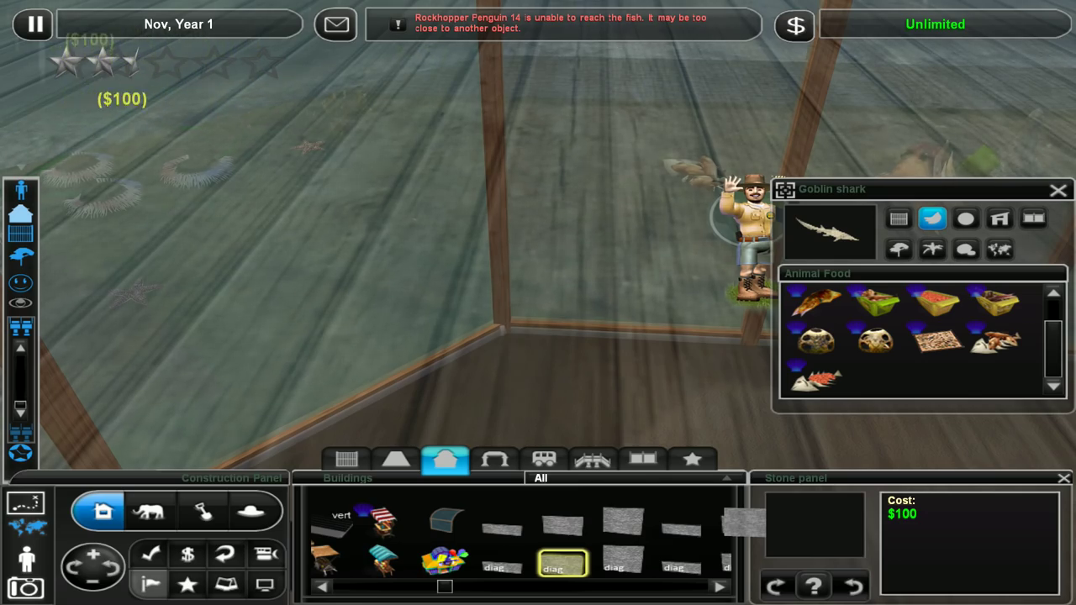
- Stop placing stone panels, briefly walk in first person, then select the $800 squid lure buoy
key(Escape)
key(Left)
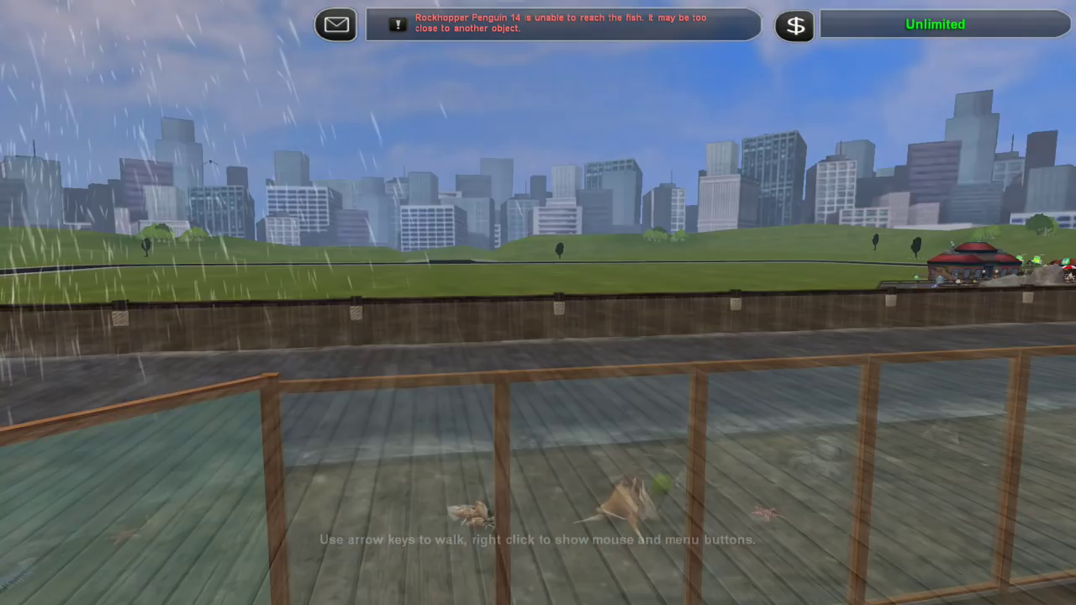
key(Escape)
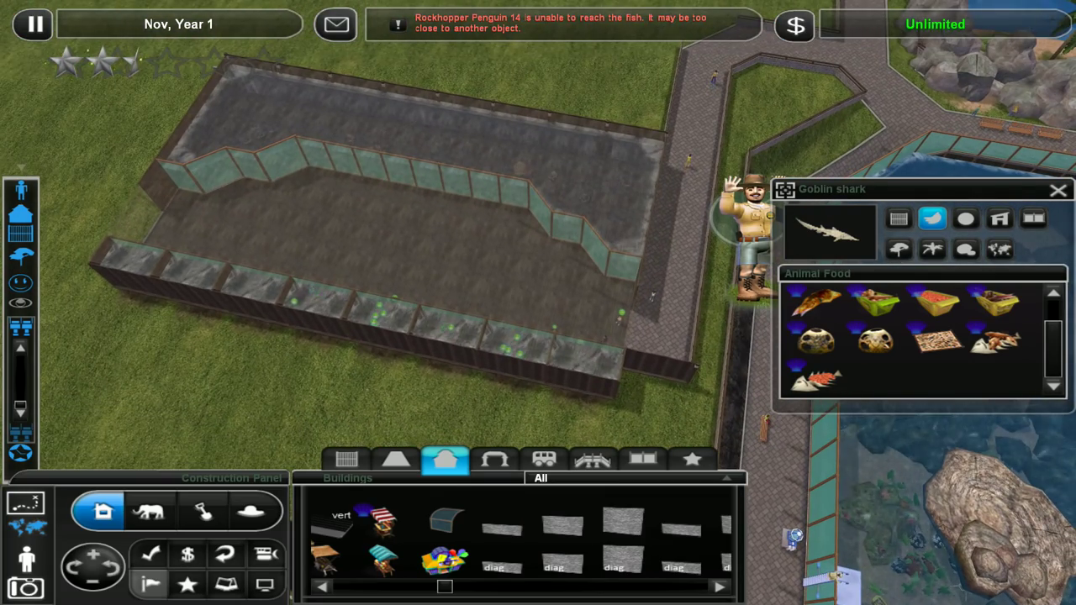
key(Left)
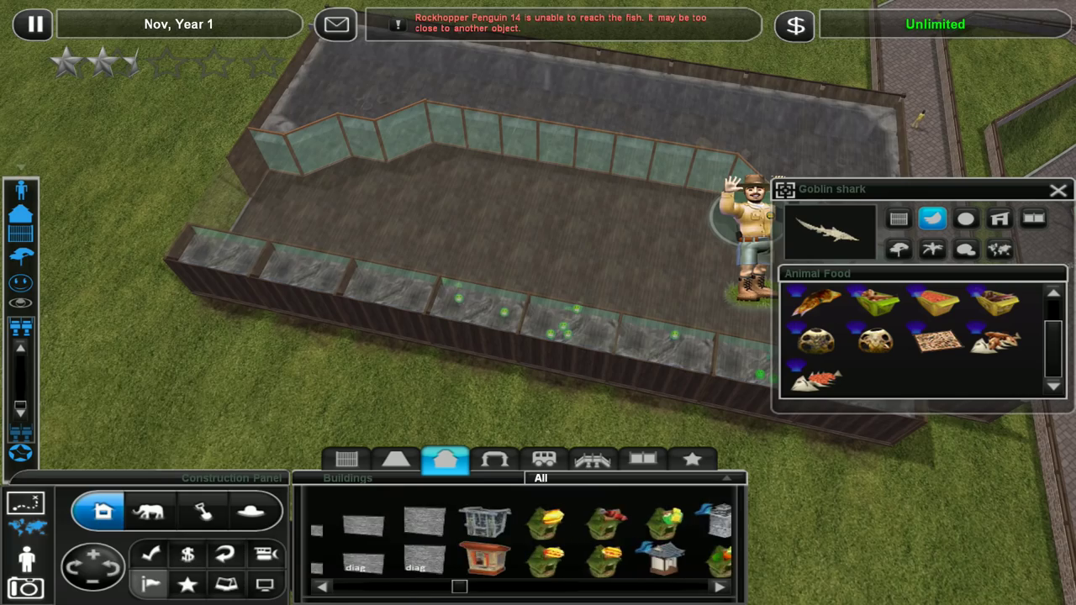
scroll(521, 538, down, 2)
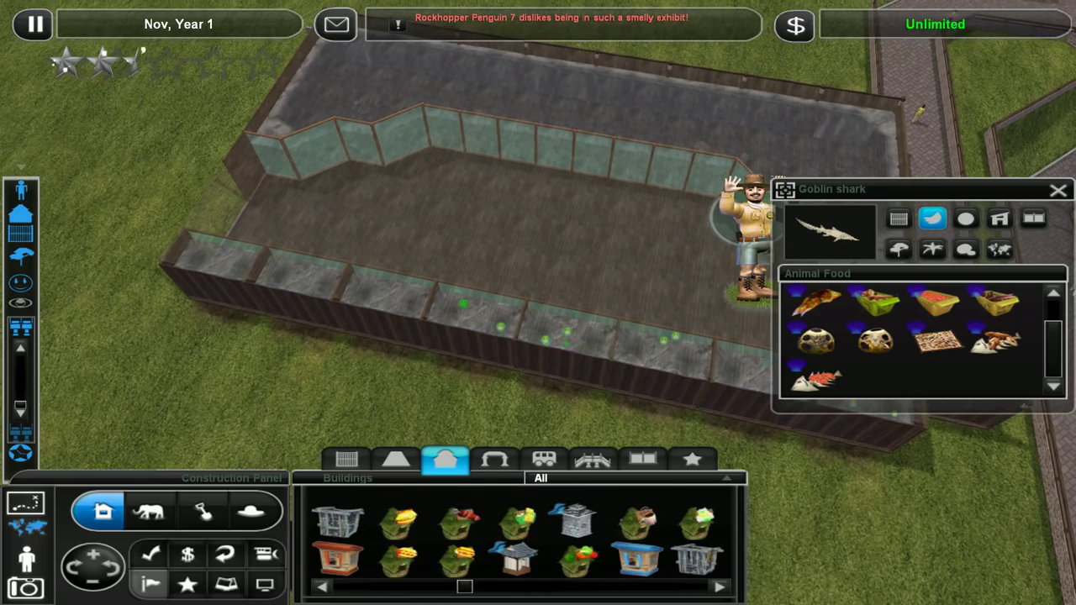
scroll(538, 252, up, 2)
click(815, 301)
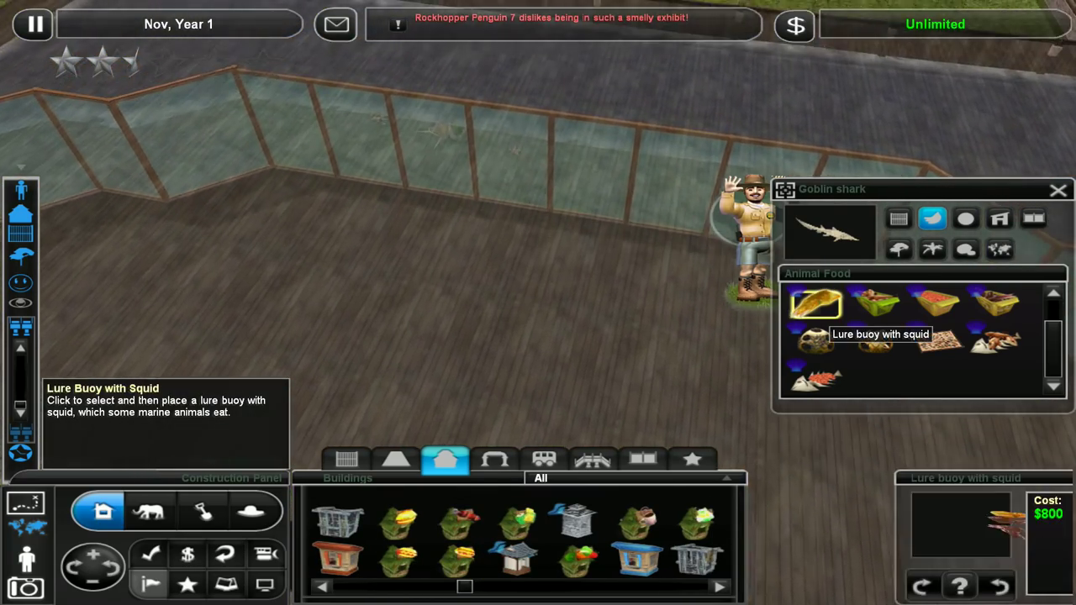
scroll(515, 252, up, 3)
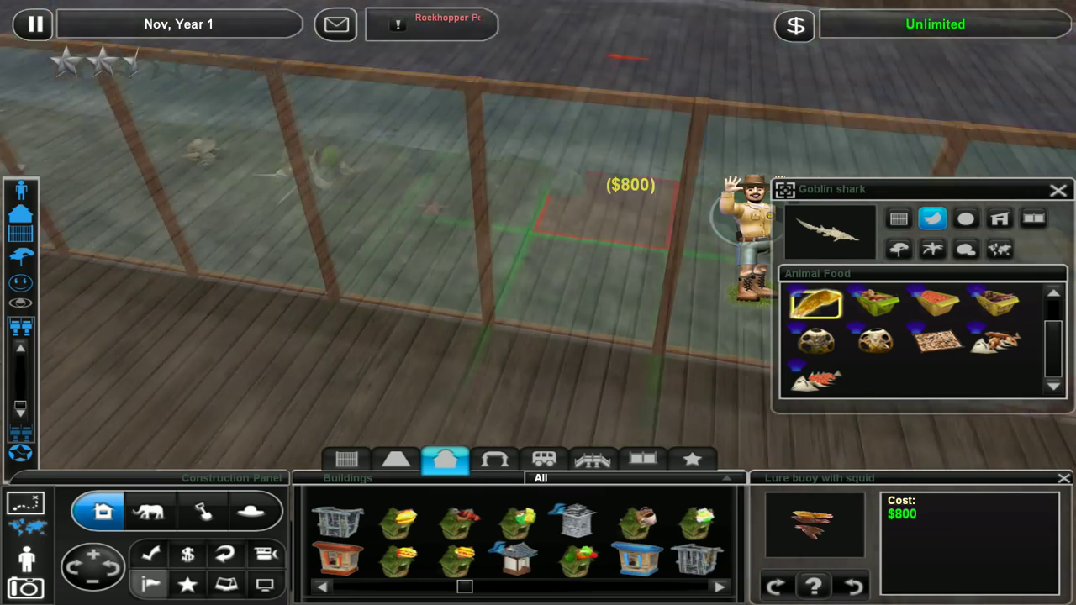
scroll(606, 210, down, 3)
- Cancel the lure buoy and bring up the landscaping rocks list
right_click(595, 289)
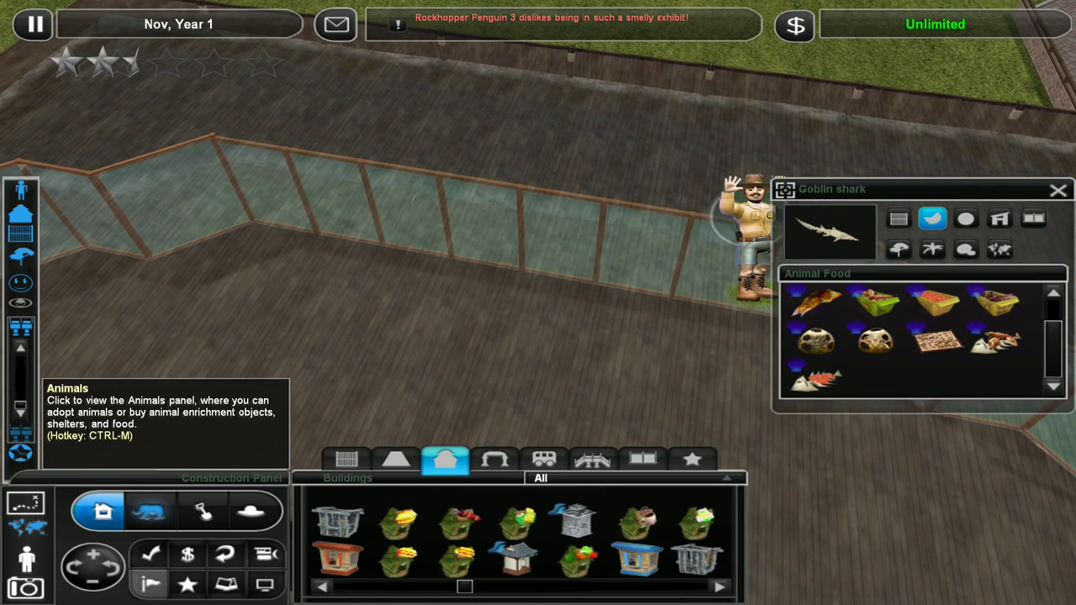
click(147, 511)
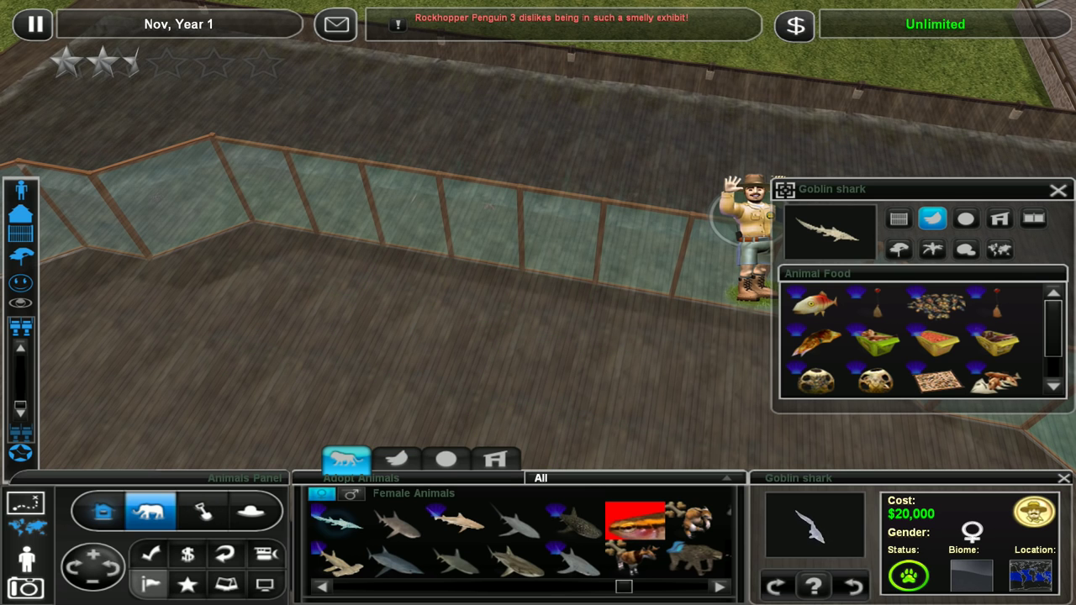
click(102, 510)
click(202, 510)
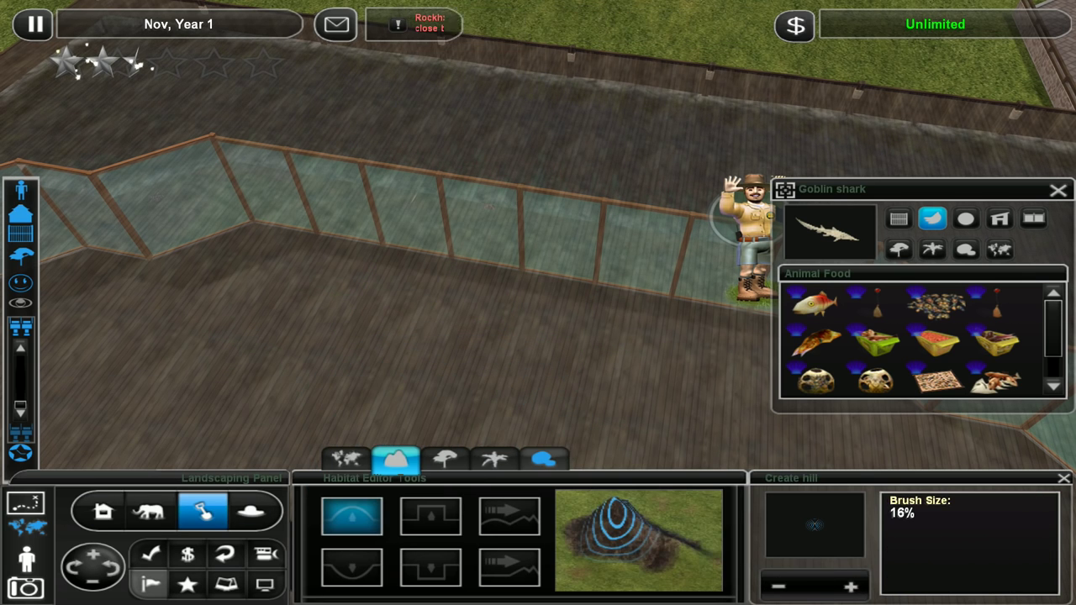
click(544, 459)
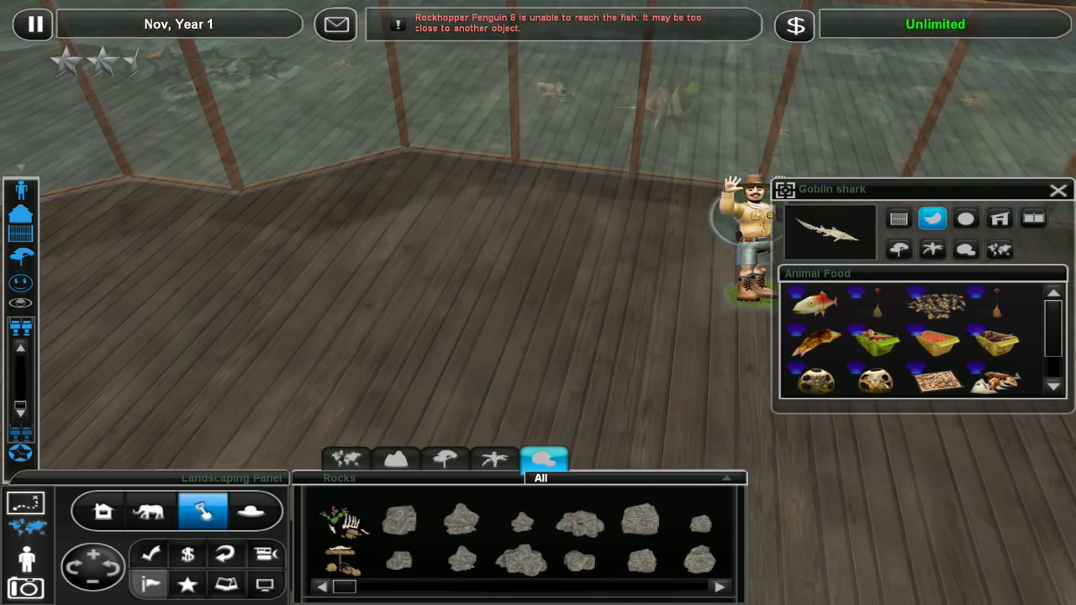
key(Left)
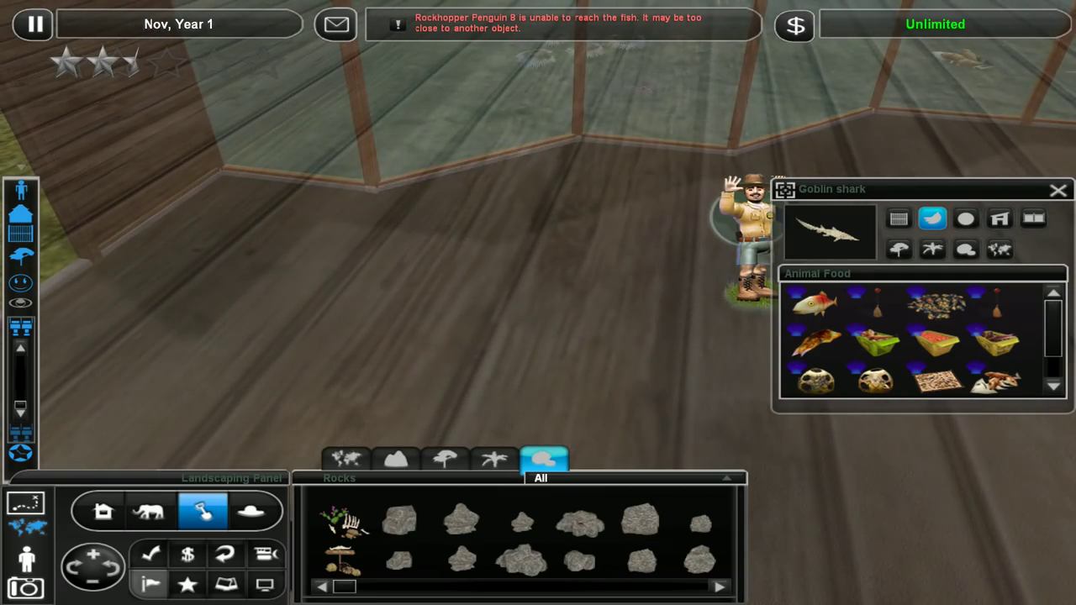
scroll(538, 253, down, 5)
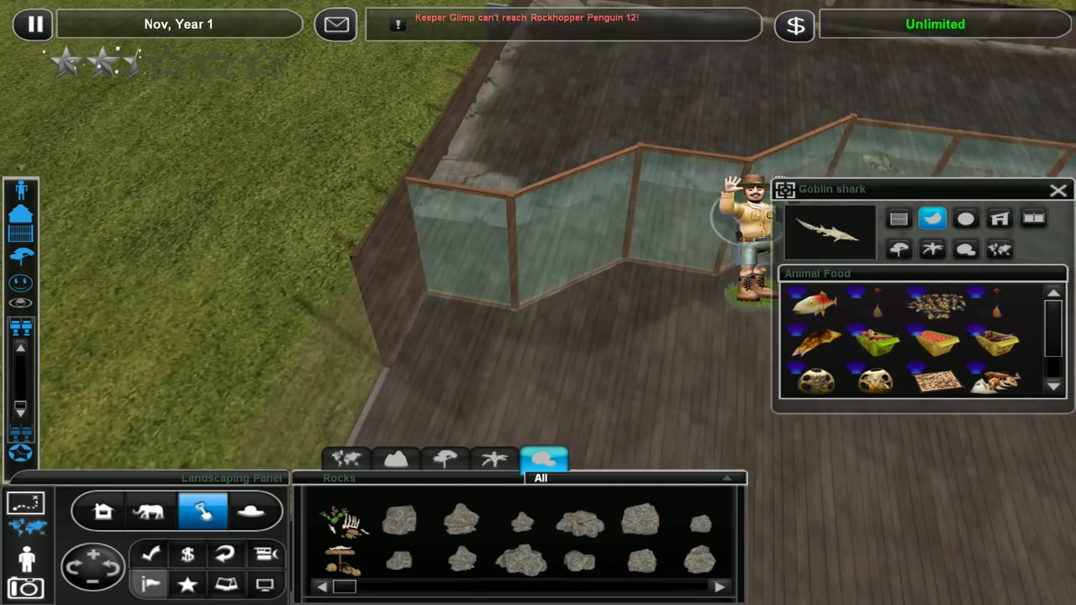
scroll(538, 252, up, 5)
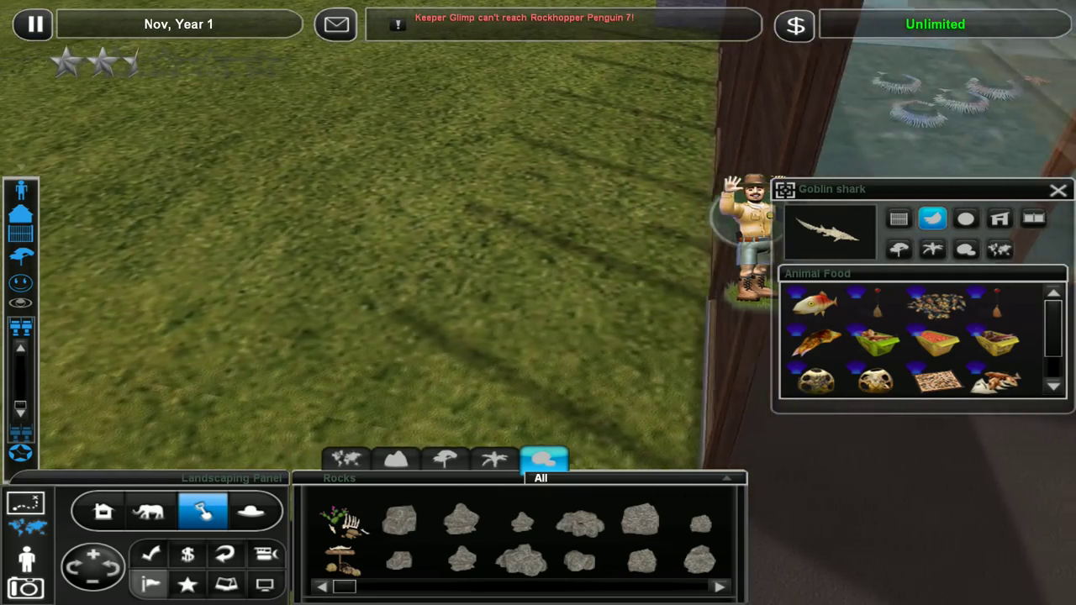
scroll(538, 252, down, 5)
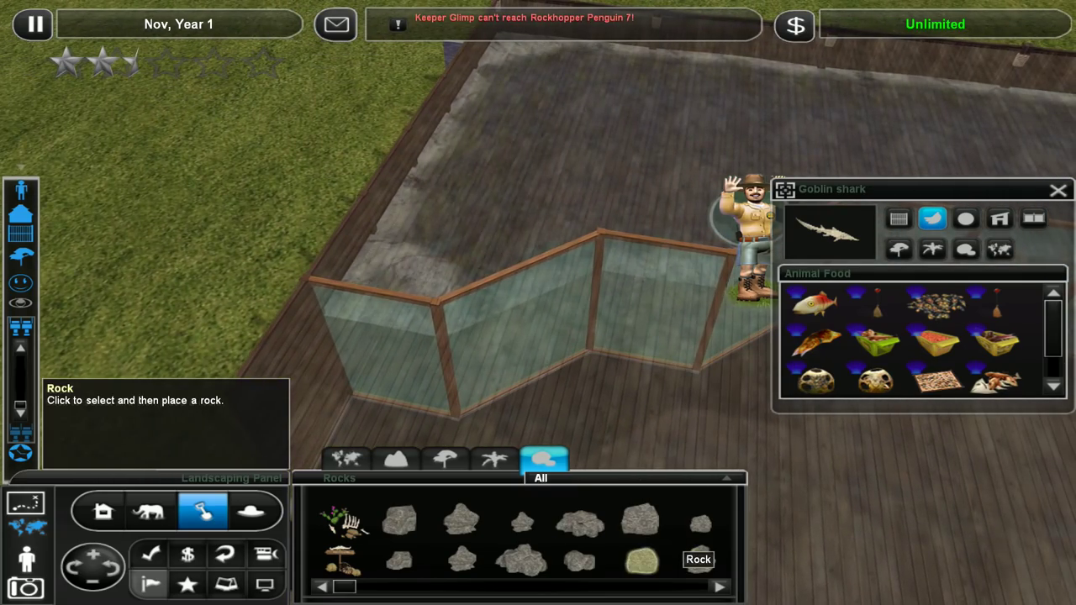
- Try the sand-coloured, greenish and other rocks, cancel, and switch to the plants catalogue
click(641, 561)
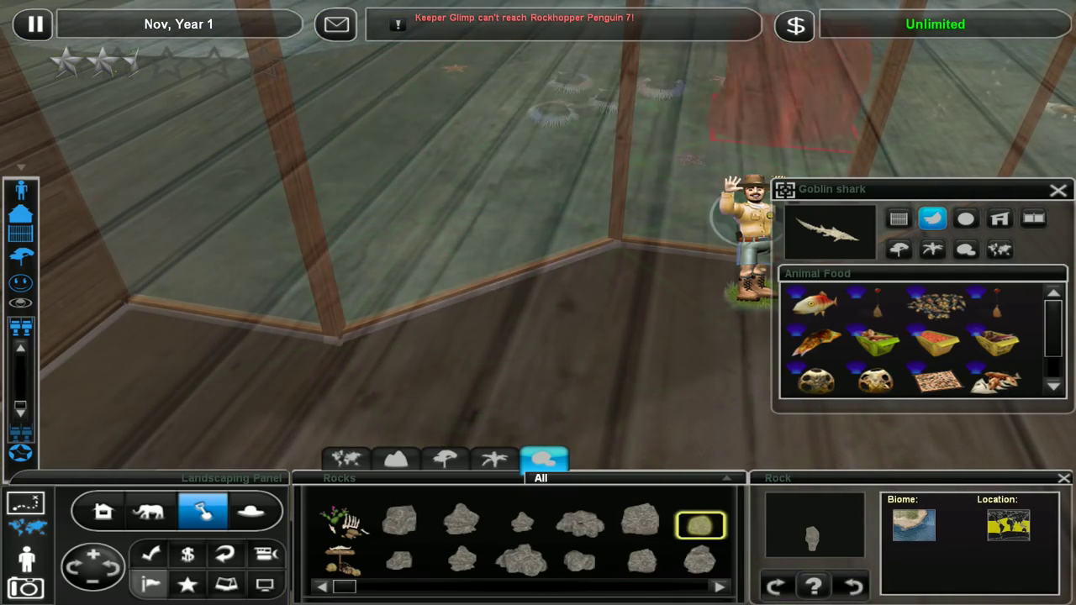
key(Escape)
scroll(544, 561, down, 3)
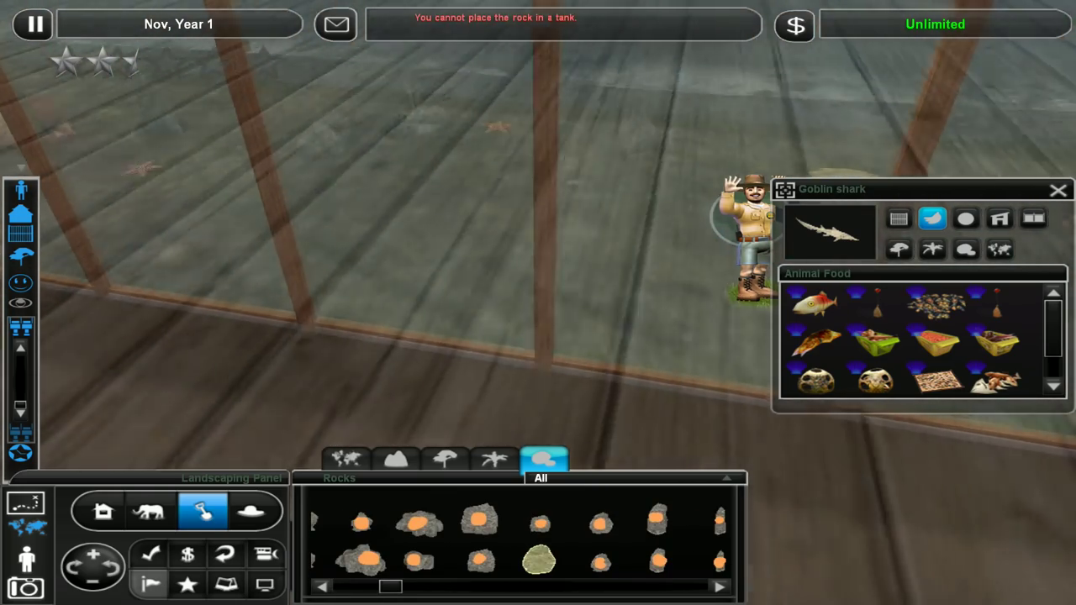
click(544, 562)
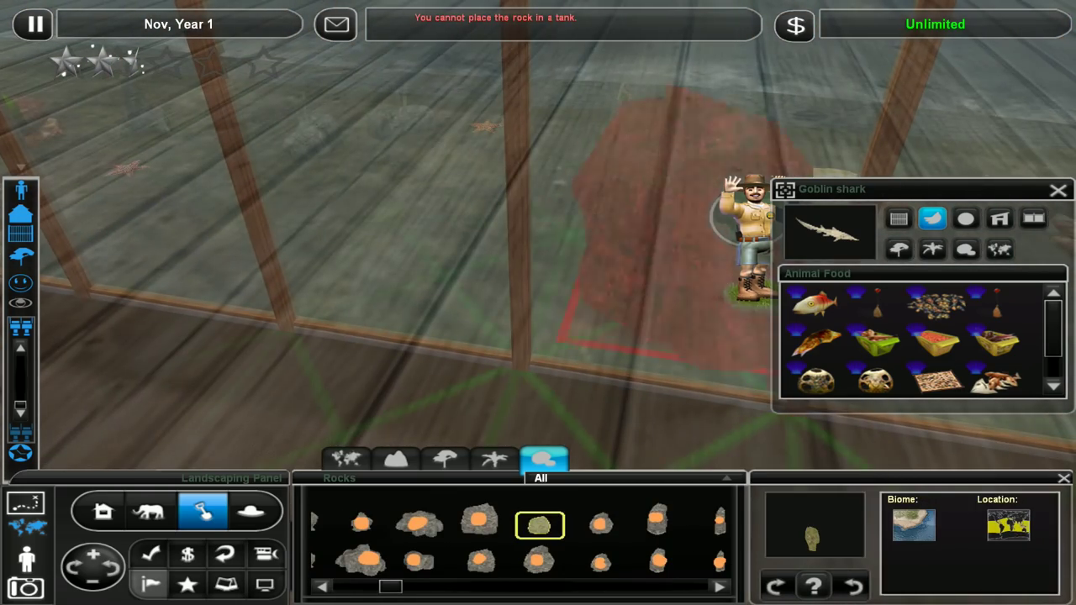
scroll(521, 542, down, 3)
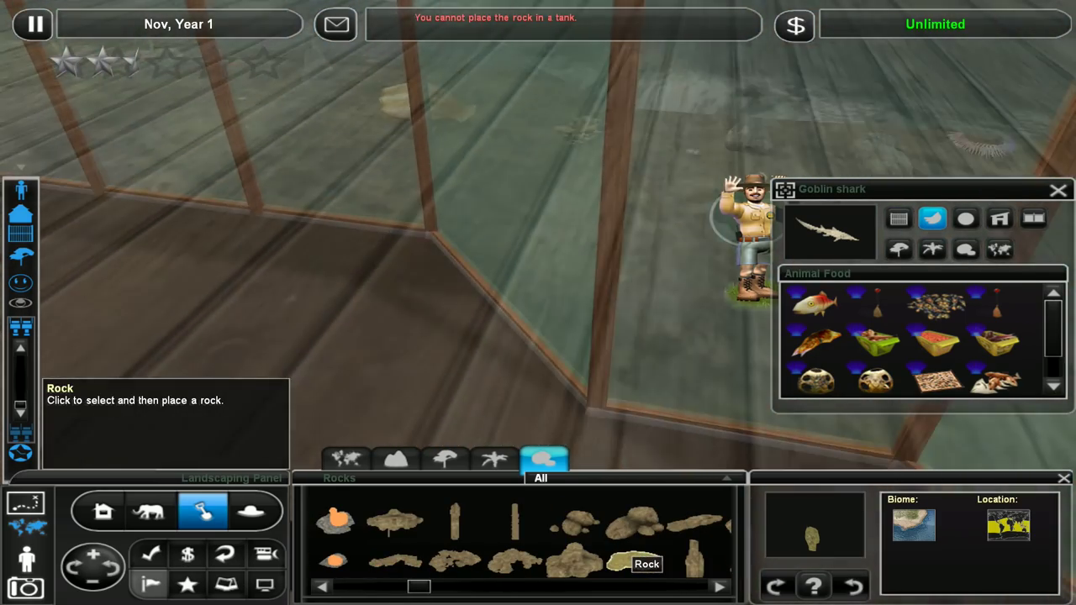
click(634, 562)
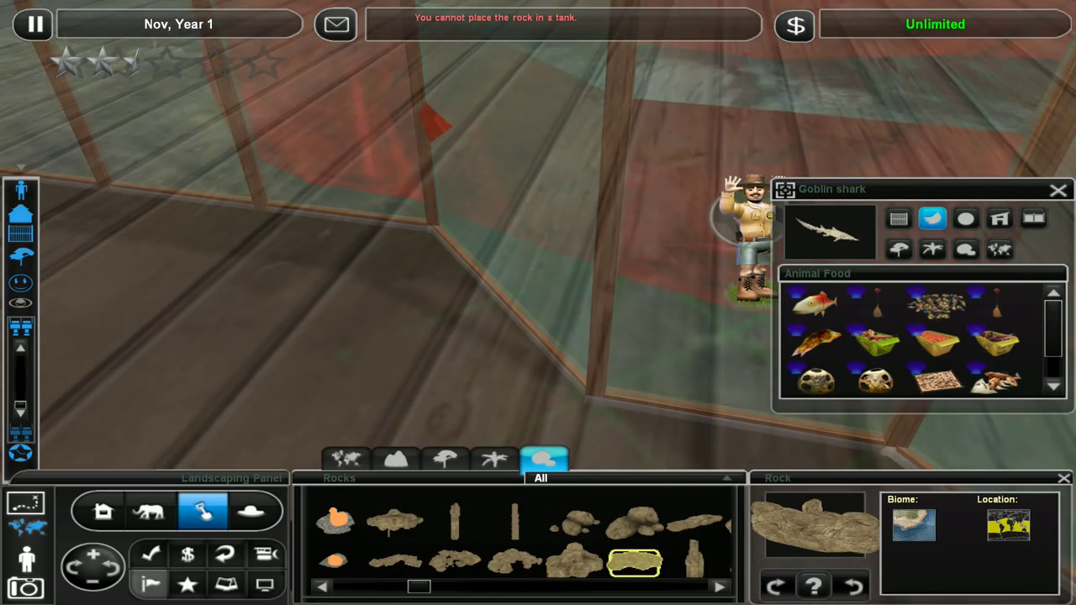
scroll(634, 562, down, 1)
scroll(639, 560, down, 2)
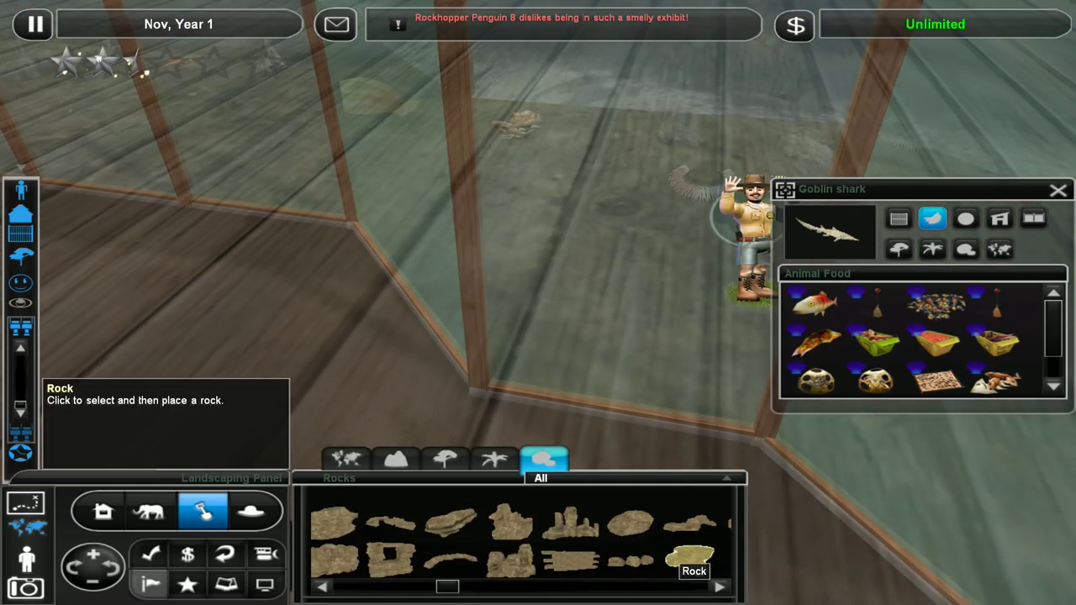
scroll(639, 560, down, 2)
scroll(639, 560, down, 1)
click(631, 562)
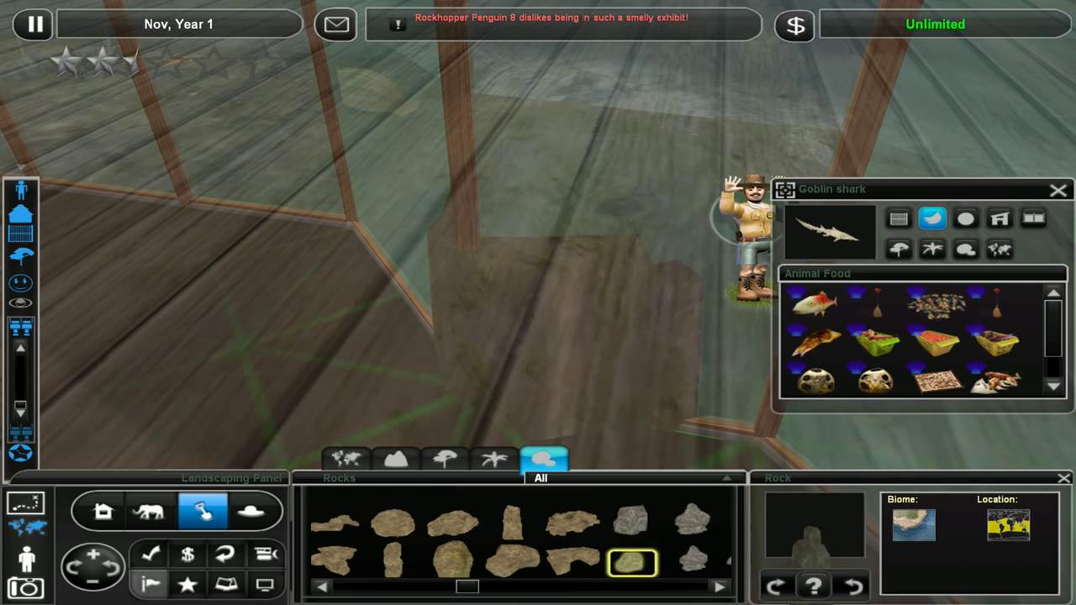
key(Escape)
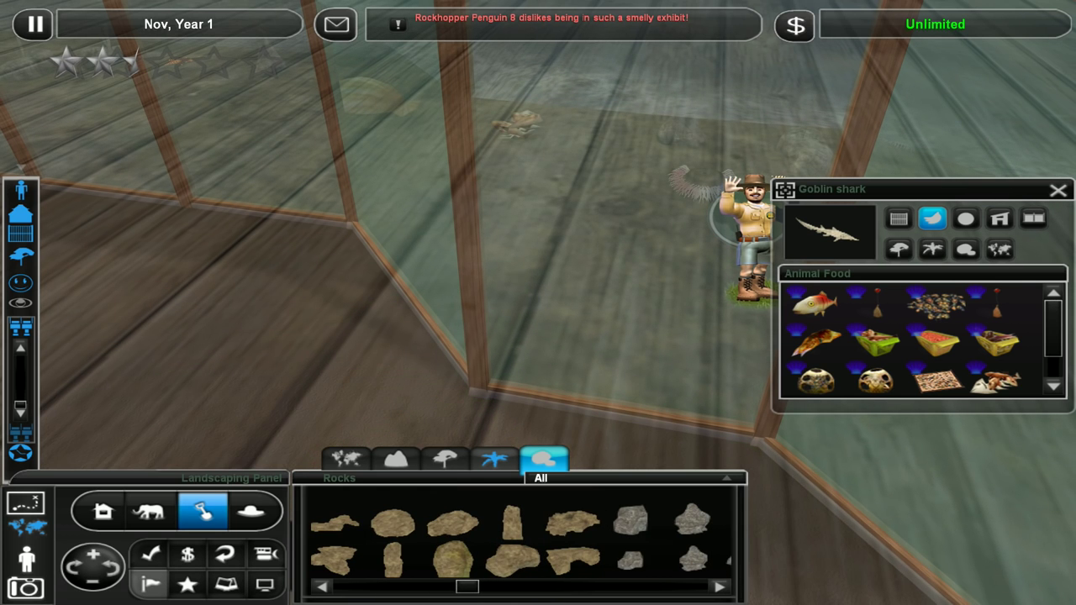
click(494, 458)
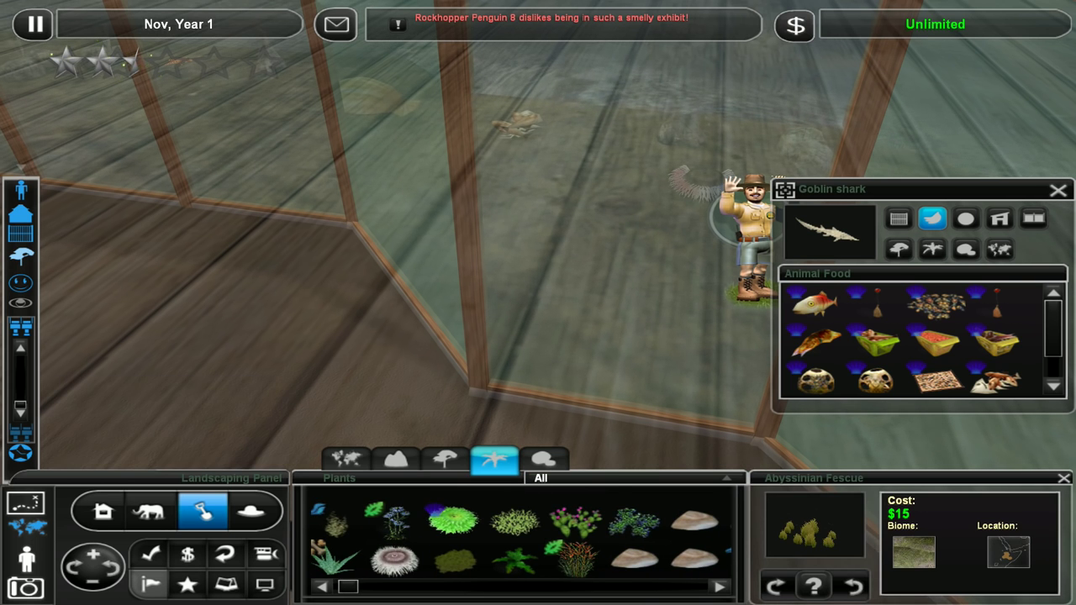
- Filter plants through Pelagic and Palustrine Wetlands to Obsessional Ocean
click(541, 478)
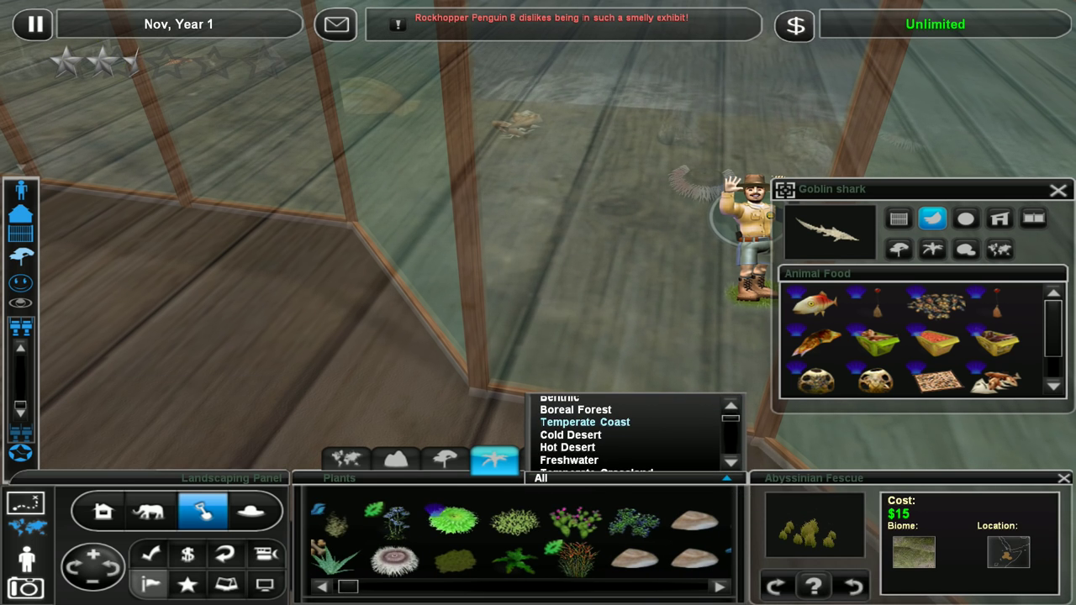
scroll(588, 427, down, 2)
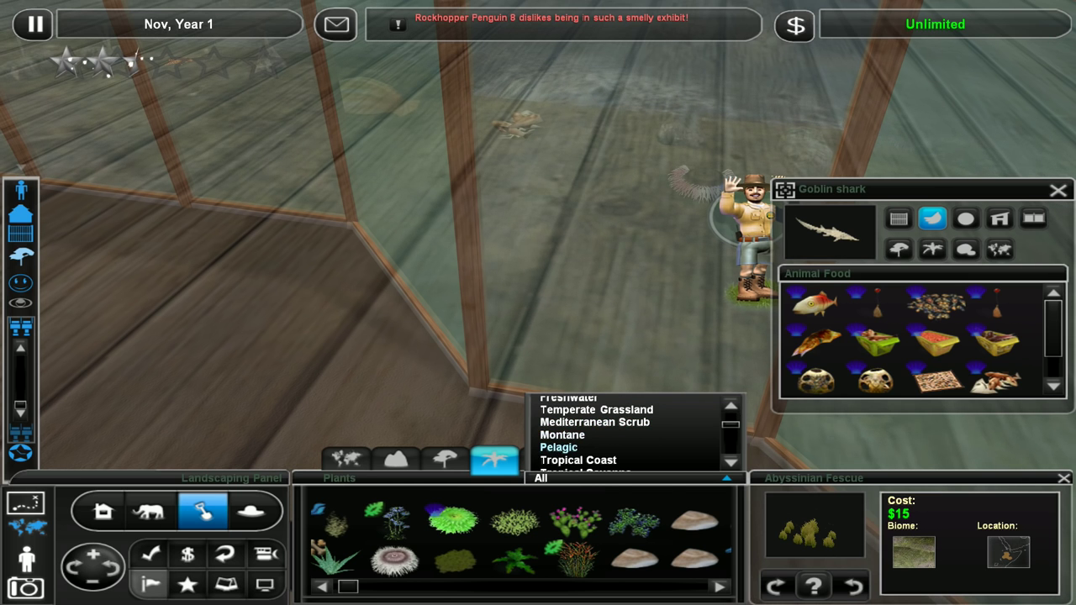
click(559, 447)
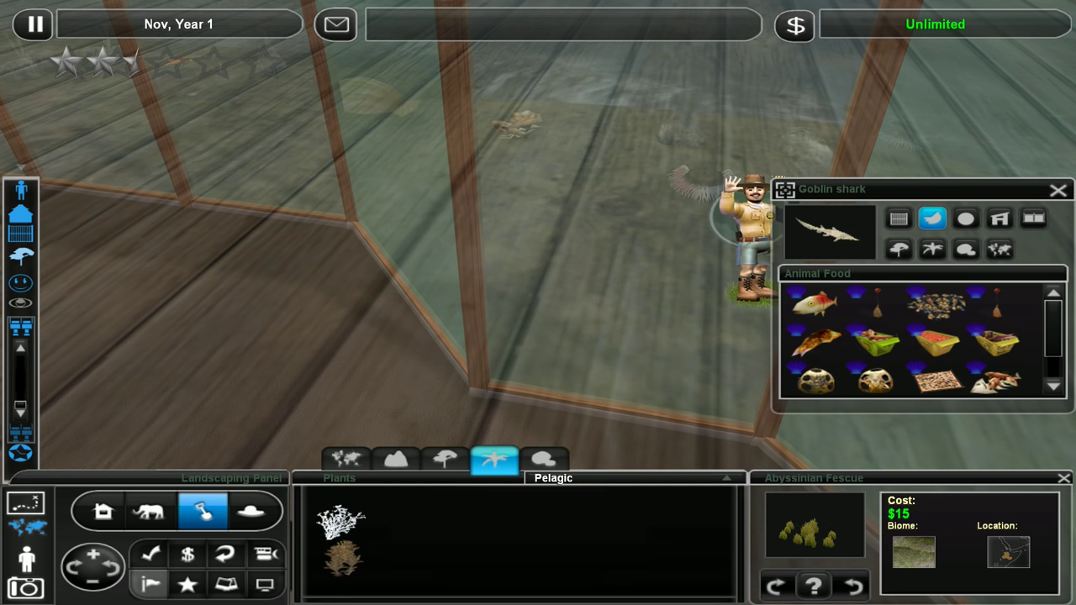
click(553, 478)
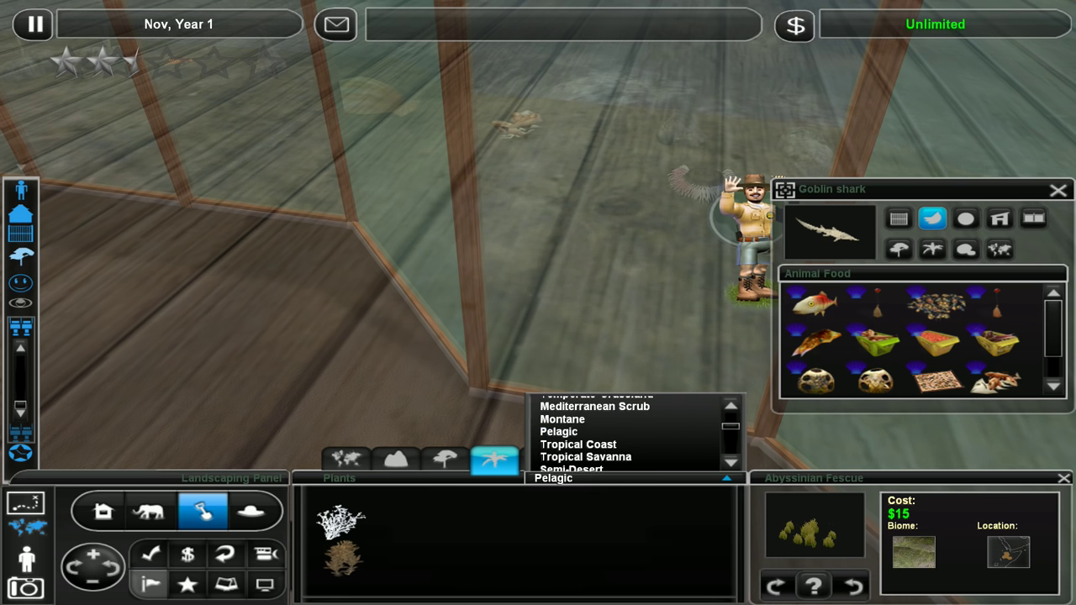
scroll(589, 429, down, 3)
scroll(588, 428, down, 2)
scroll(588, 429, down, 1)
scroll(589, 429, down, 1)
click(591, 431)
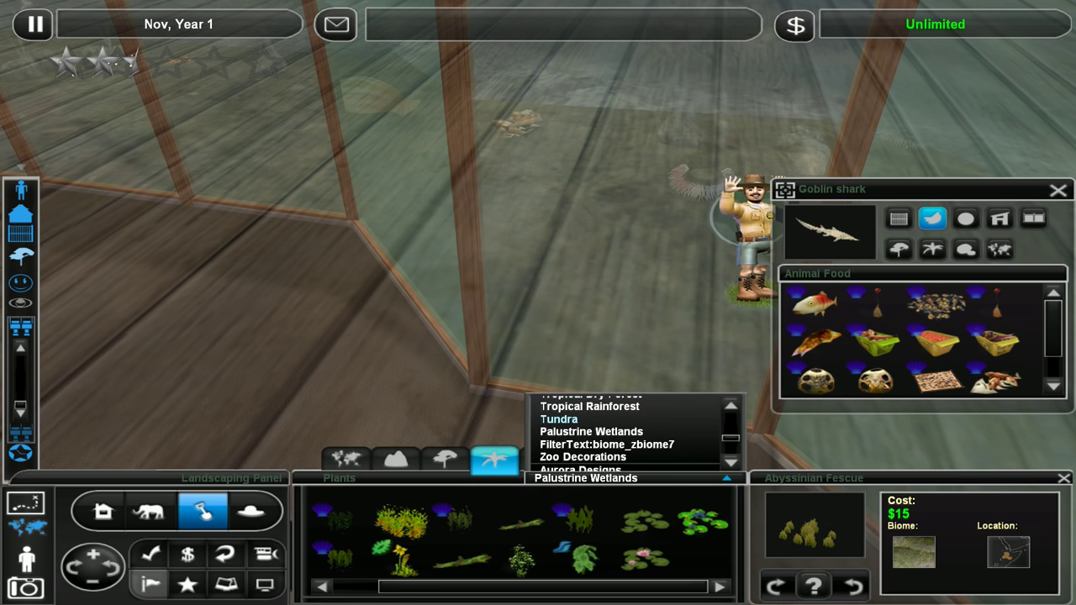
scroll(589, 429, down, 5)
scroll(588, 429, down, 2)
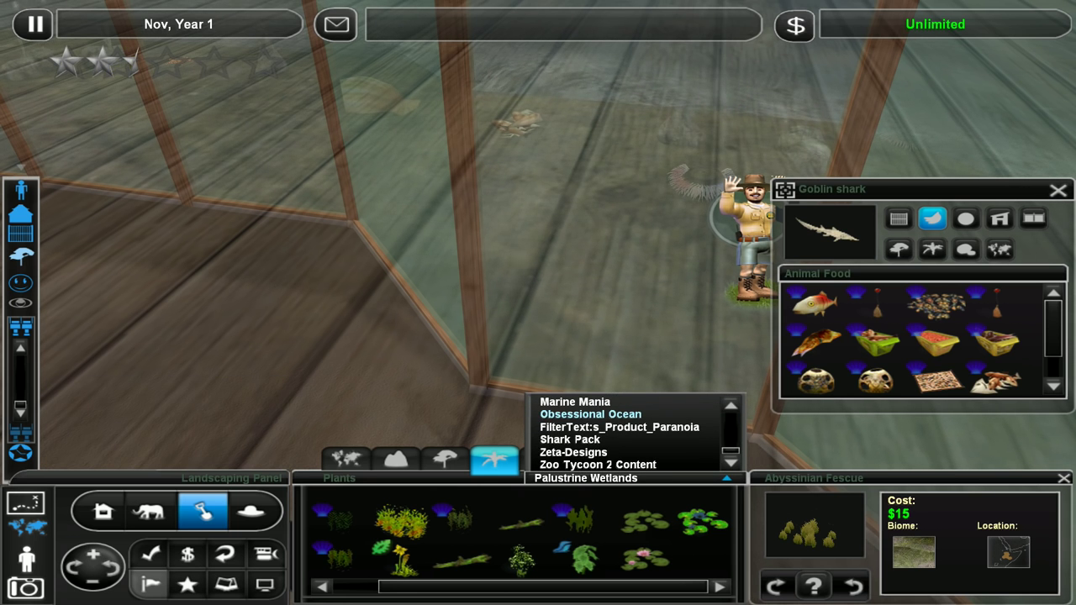
click(590, 415)
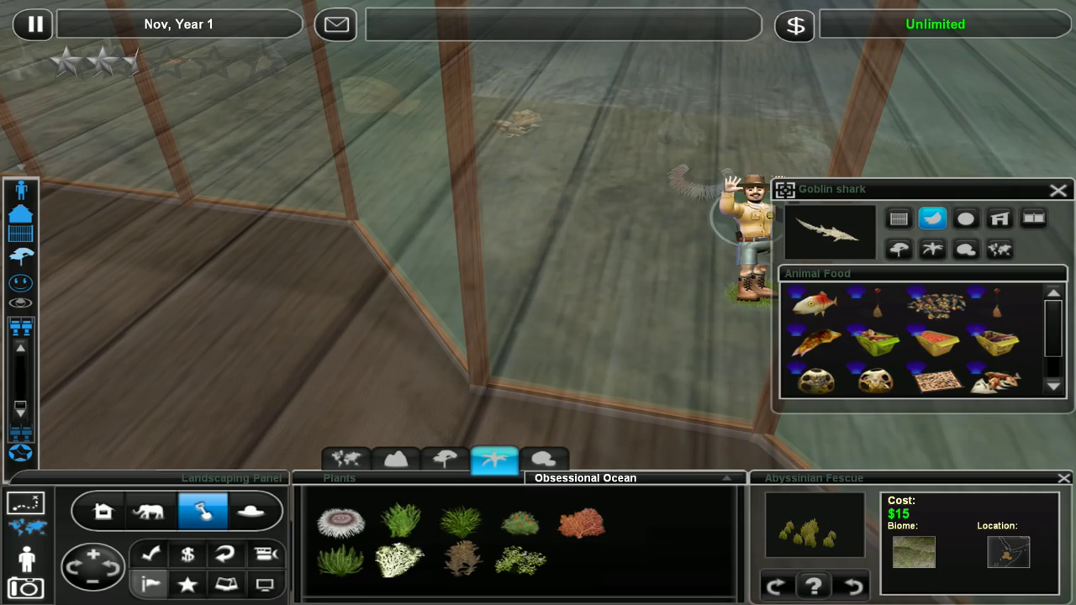
- Plant a sea whip in the tank, preview marram grass and deep-sea coral, then cancel
click(582, 523)
click(589, 260)
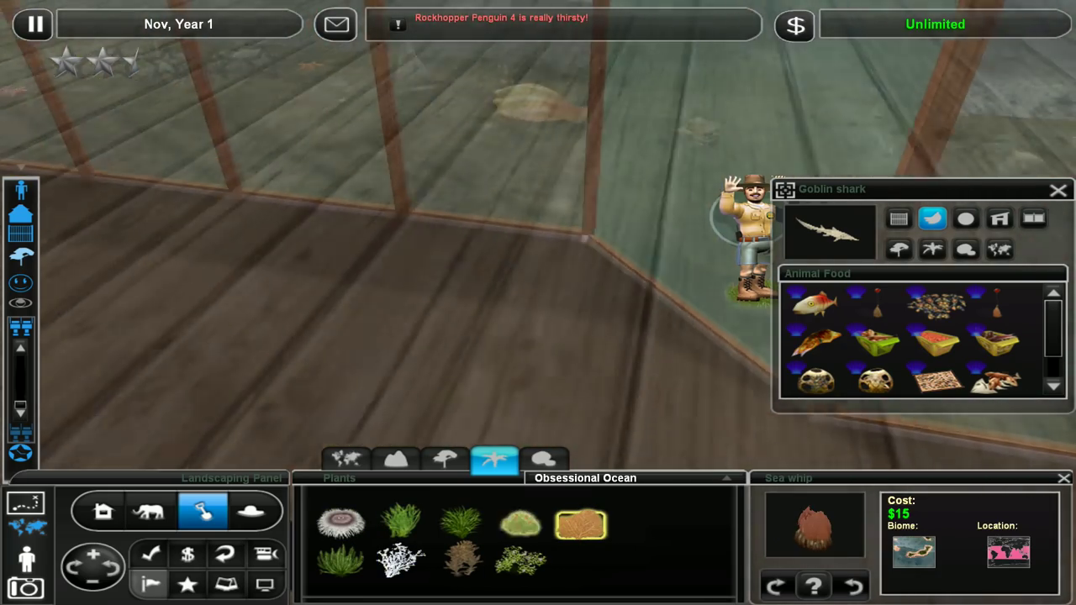
click(460, 524)
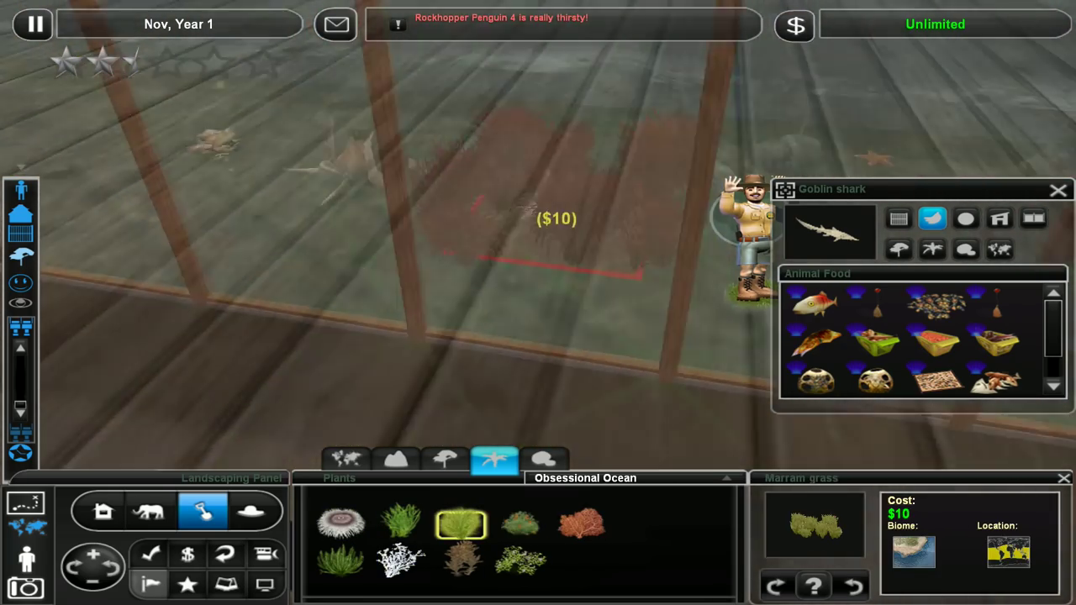
key(Left)
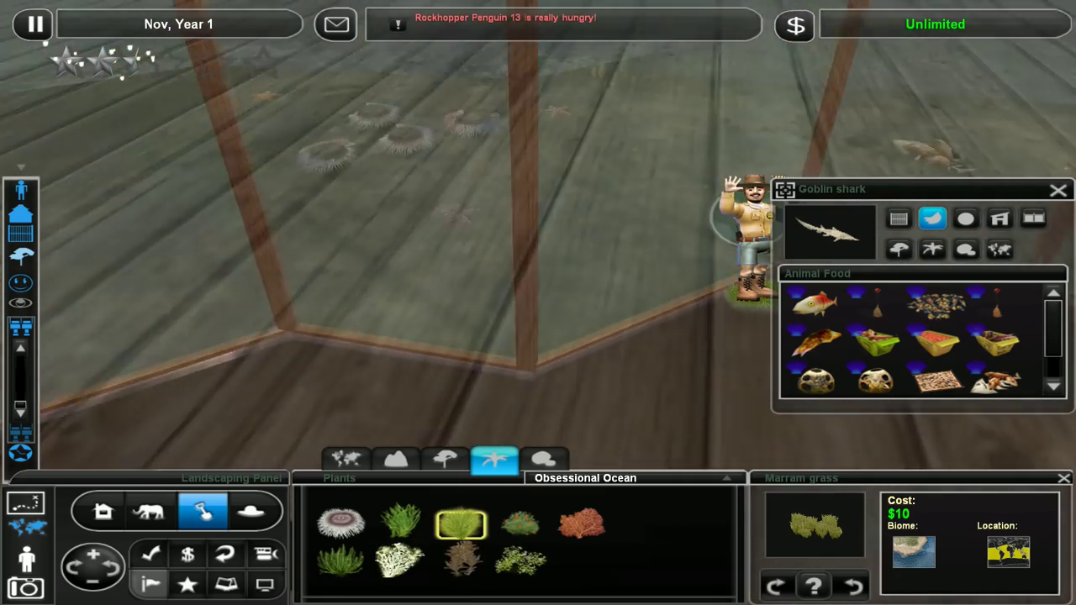
click(400, 561)
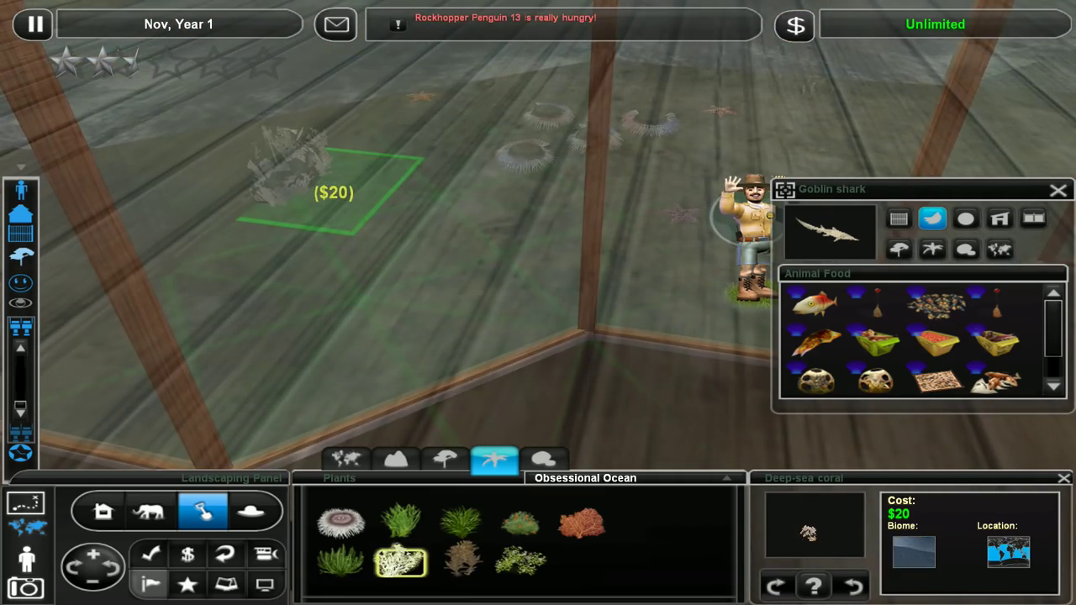
click(461, 523)
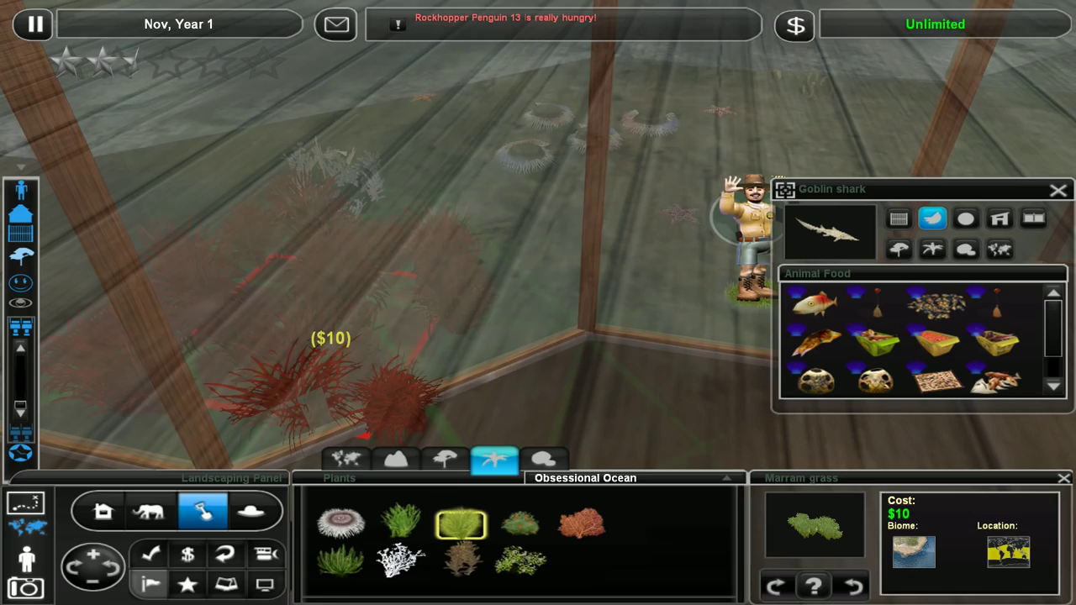
right_click(436, 243)
scroll(436, 243, down, 5)
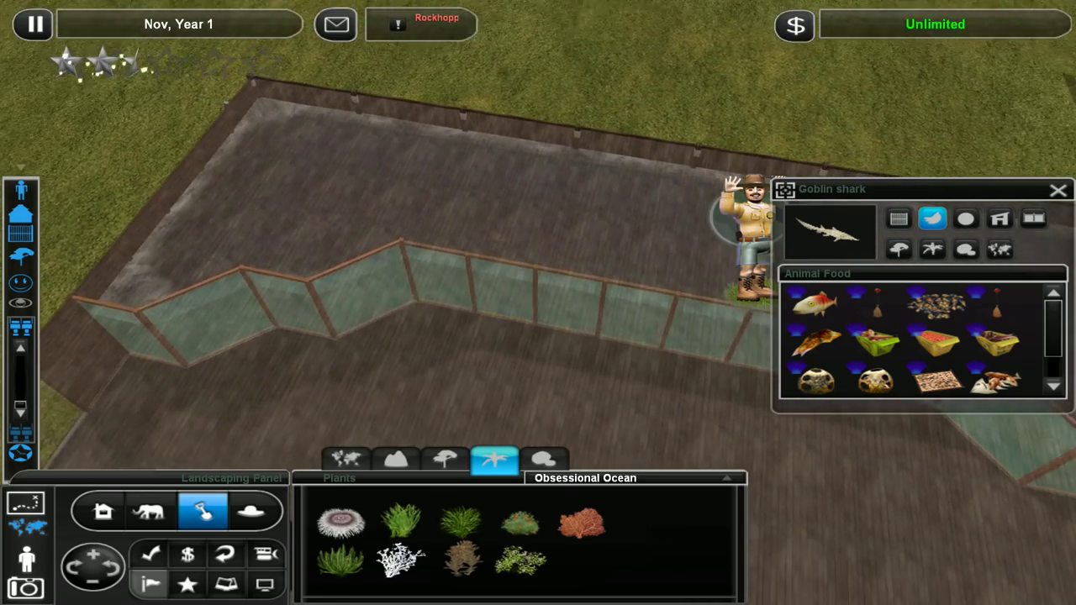
- Release a $20,000 male goblin shark into the tank from Adopt Animals
key(Down)
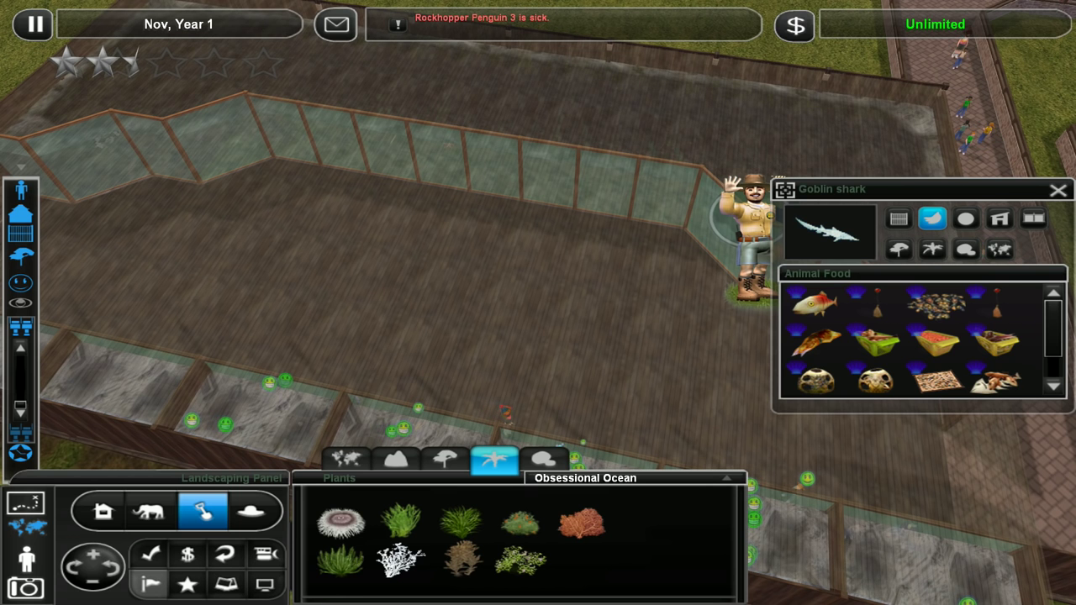
click(828, 232)
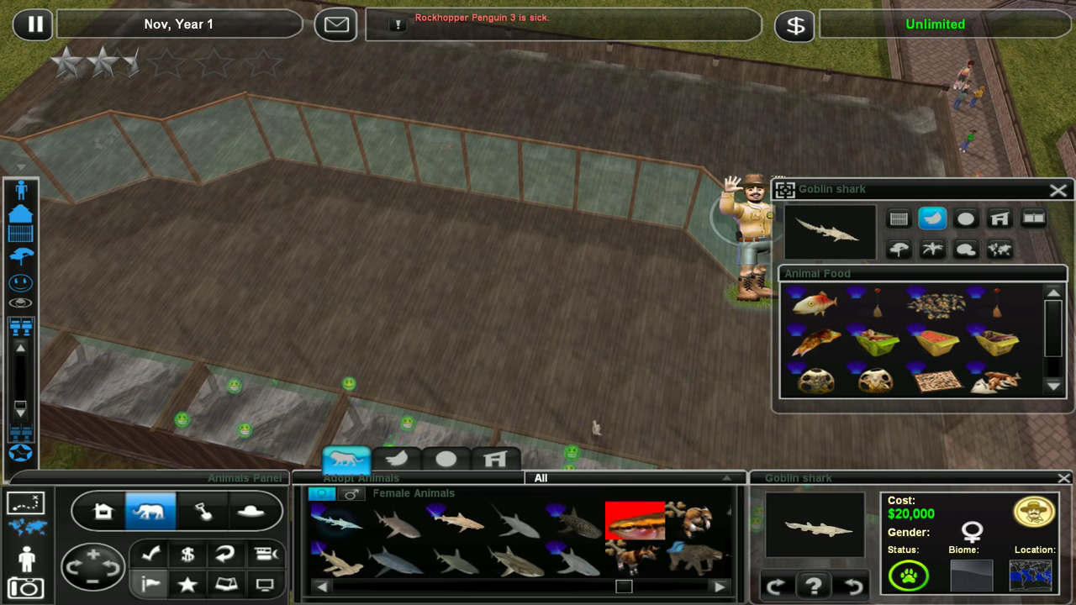
key(Up)
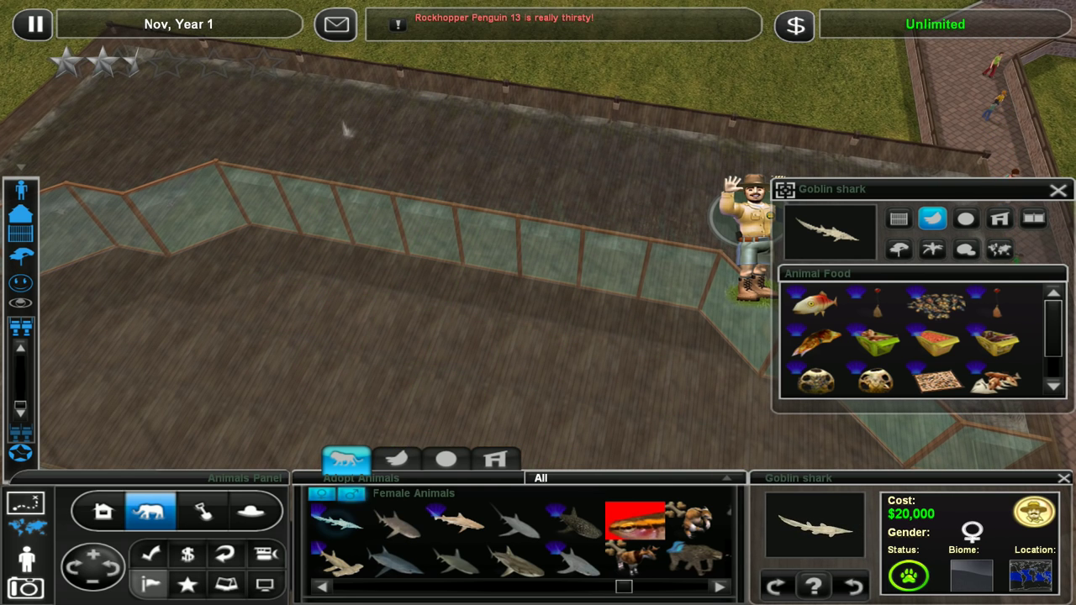
click(351, 493)
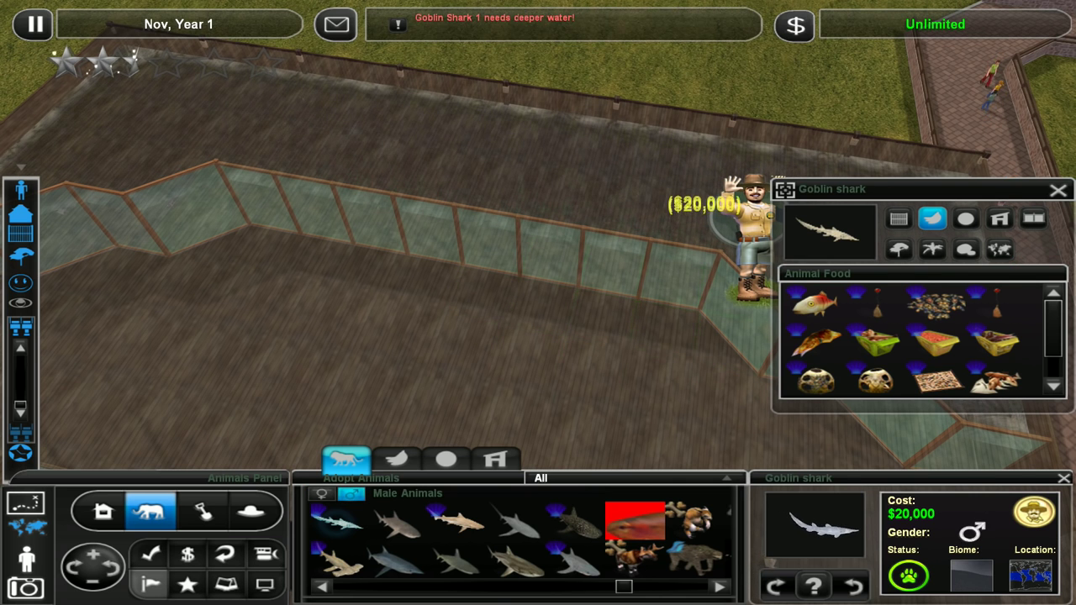
click(685, 198)
key(Escape)
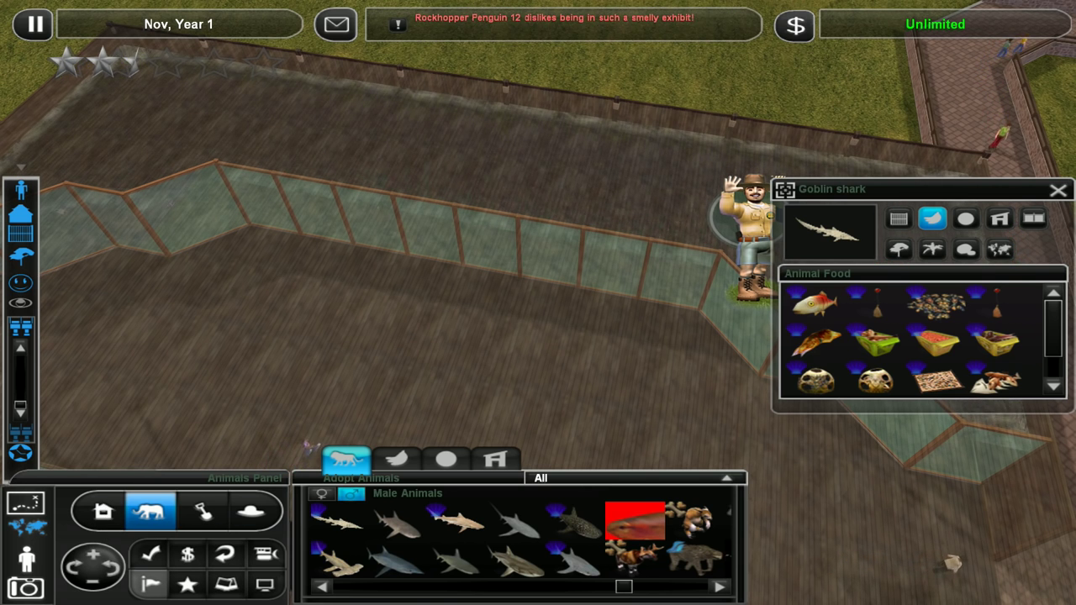
- Filter adoptable animals to Benthic and browse the anglerfish, fangtooth and white shark
click(726, 478)
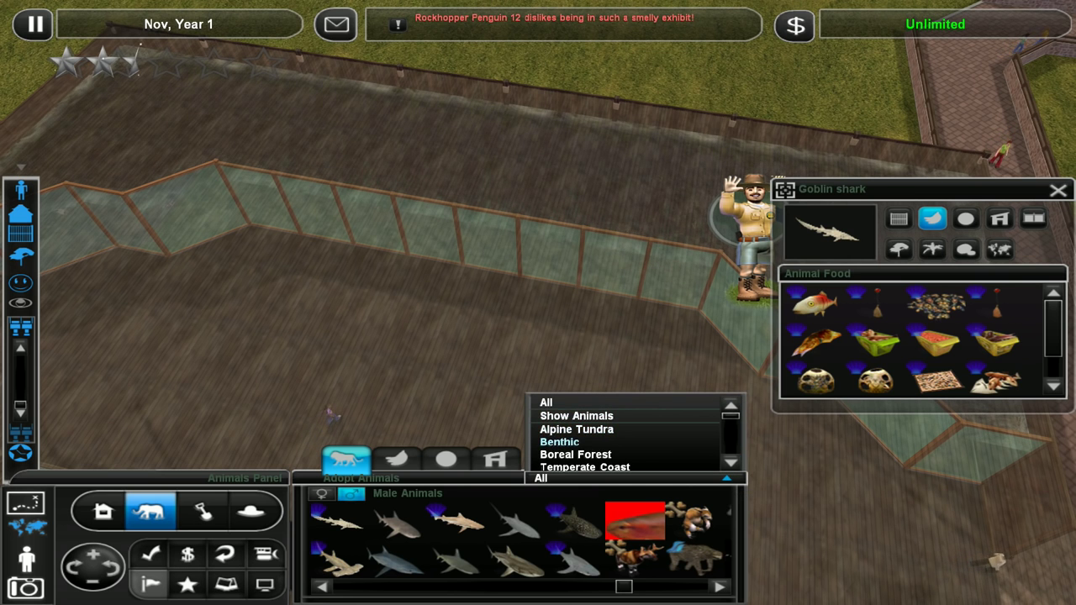
click(559, 441)
click(341, 523)
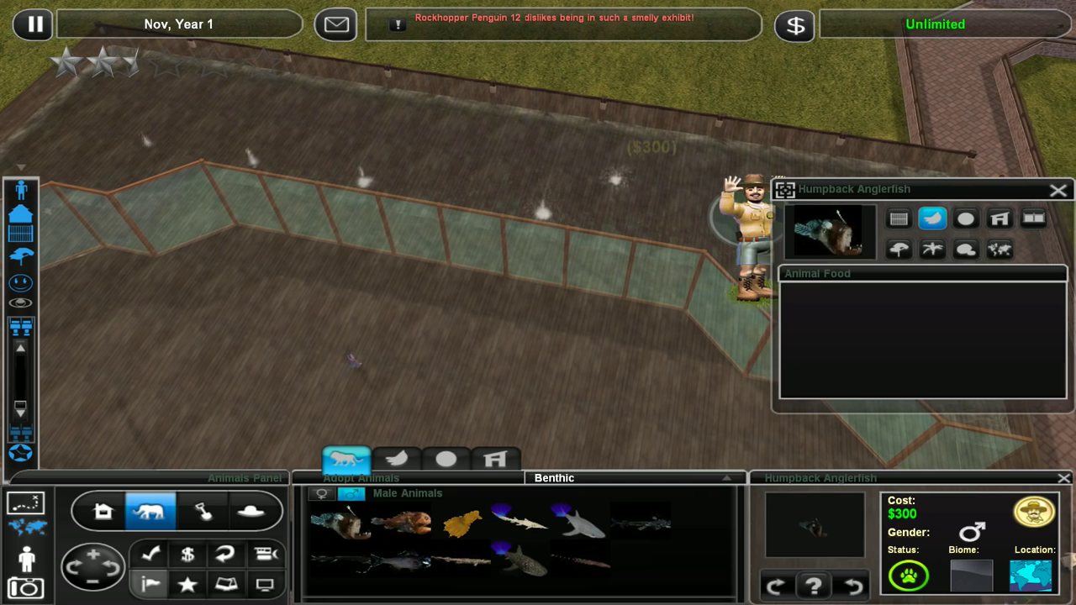
click(402, 523)
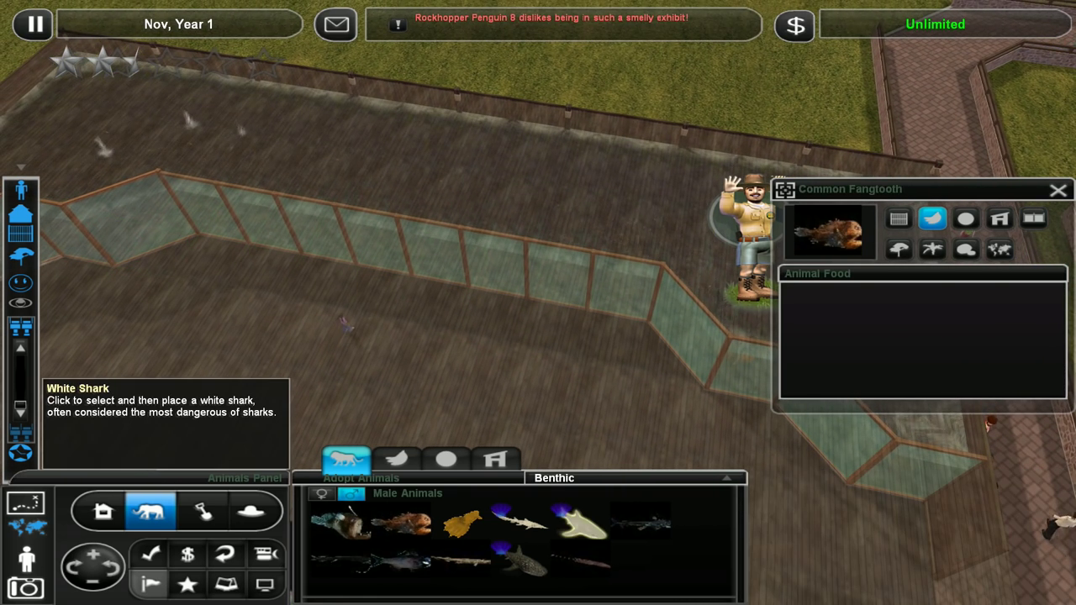
click(580, 526)
- Skip the giant squid, place frilled sharks, then pick Dumbo octopus and Sloan's viperfish
click(580, 561)
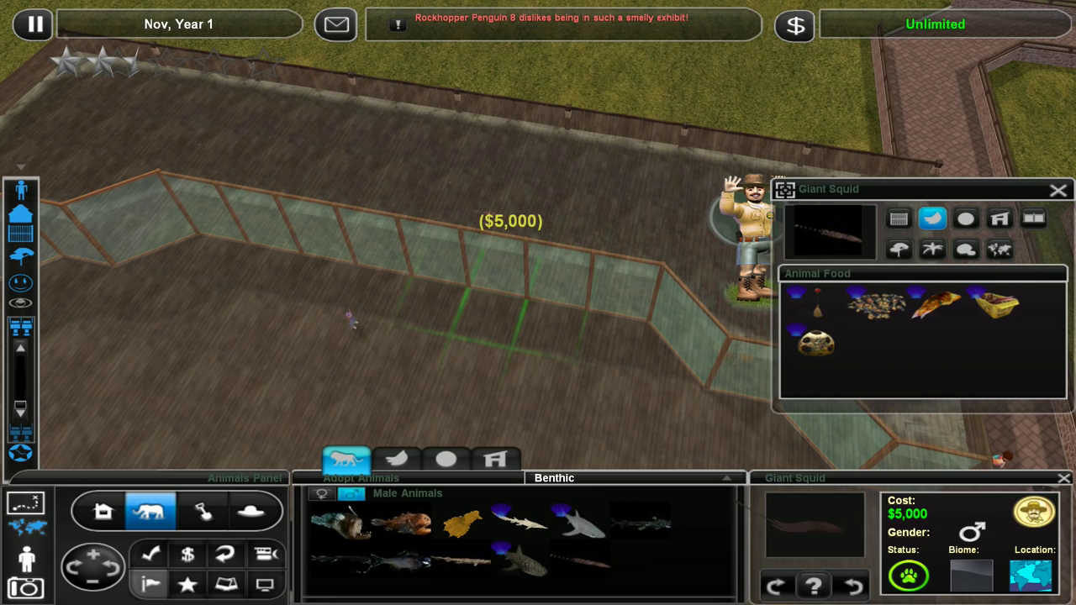
scroll(465, 302, up, 3)
scroll(452, 351, down, 3)
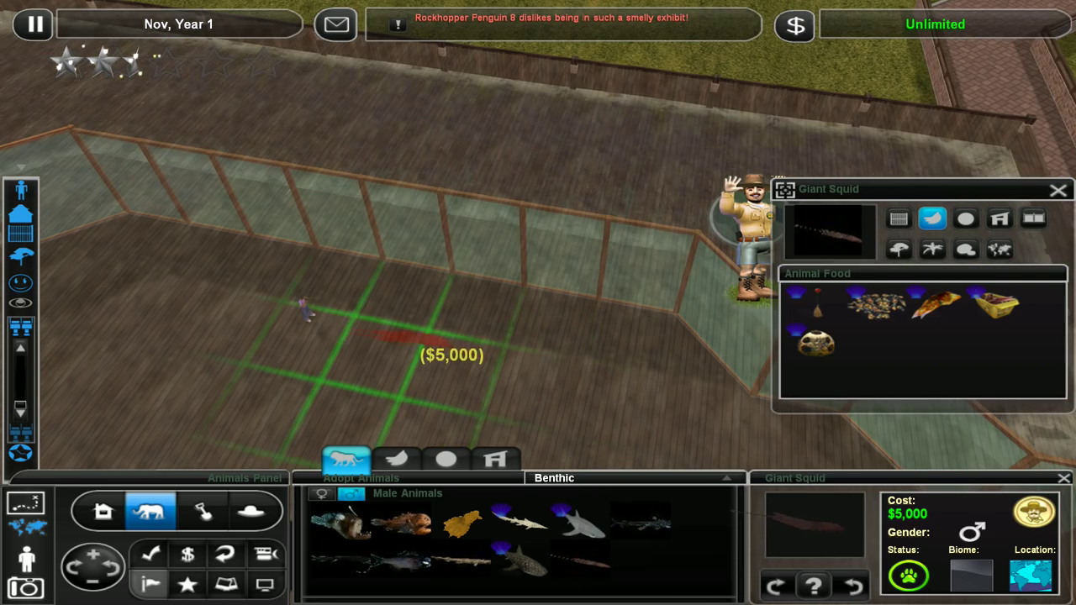
right_click(452, 350)
click(461, 561)
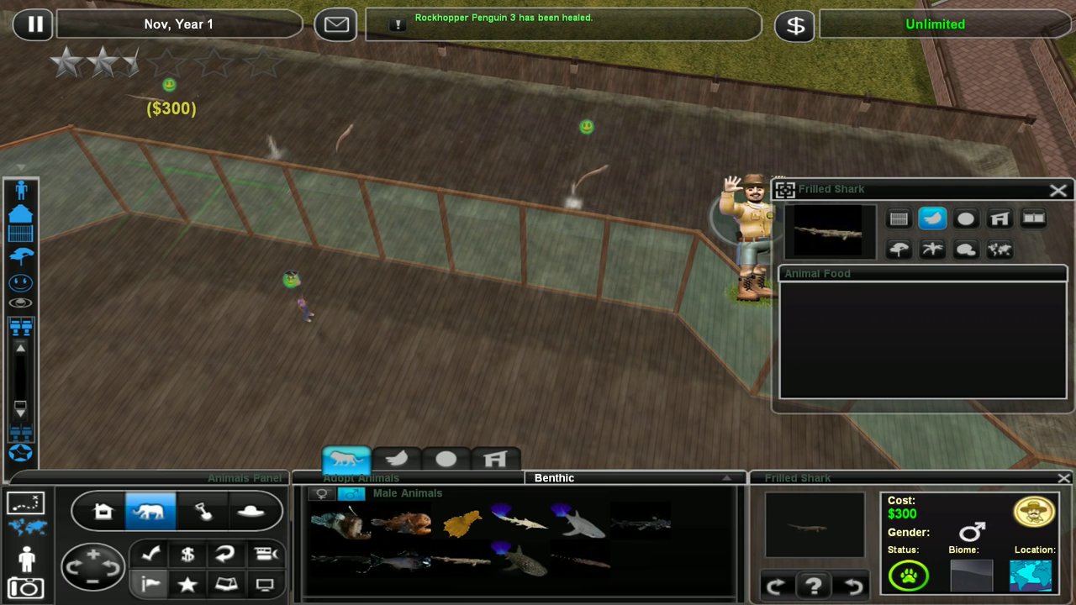
right_click(481, 307)
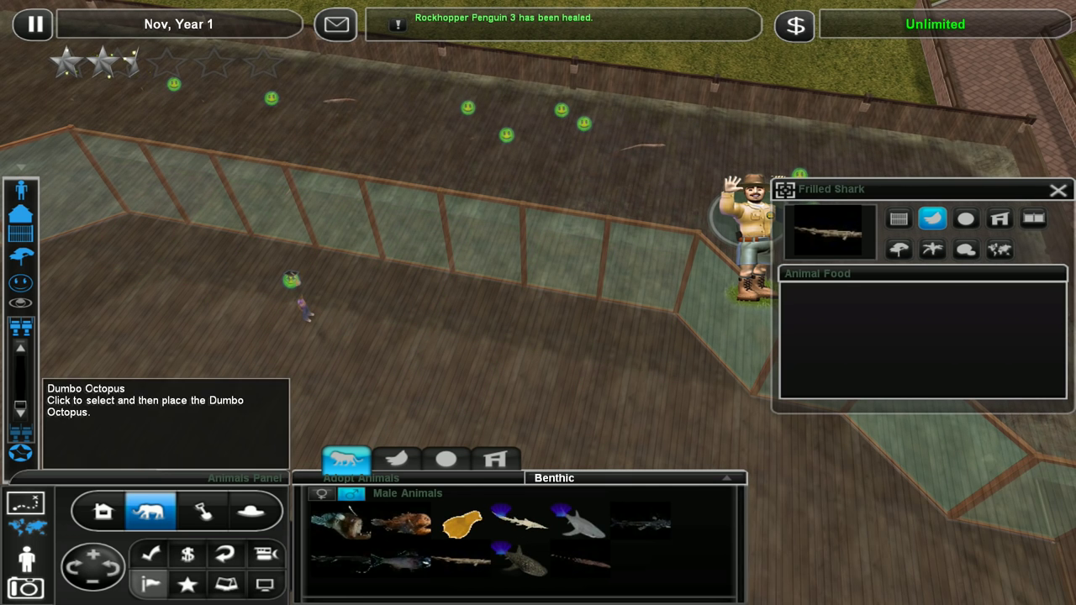
click(461, 525)
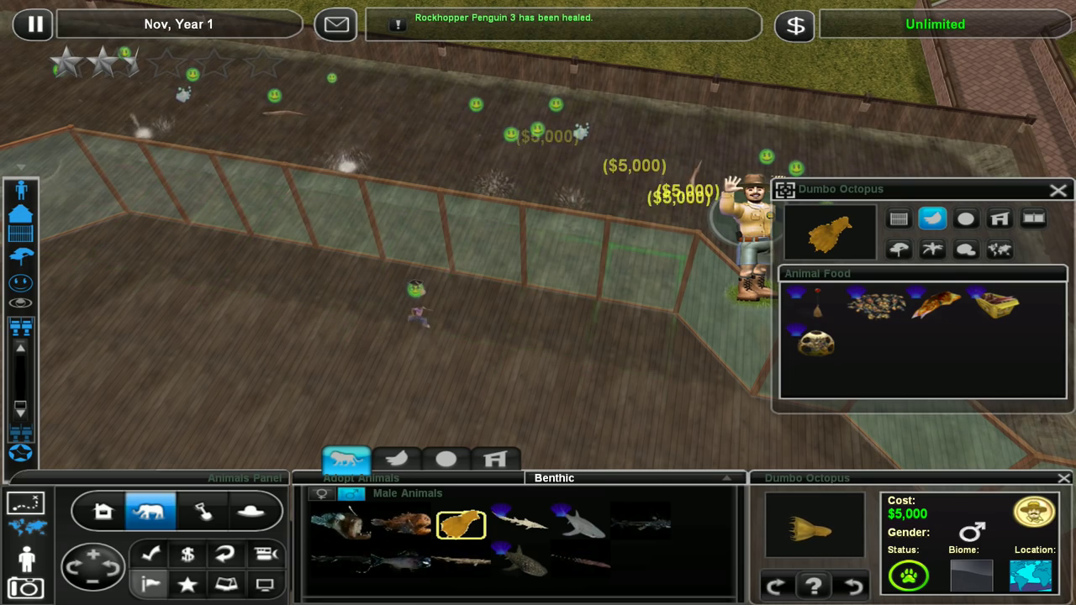
click(641, 523)
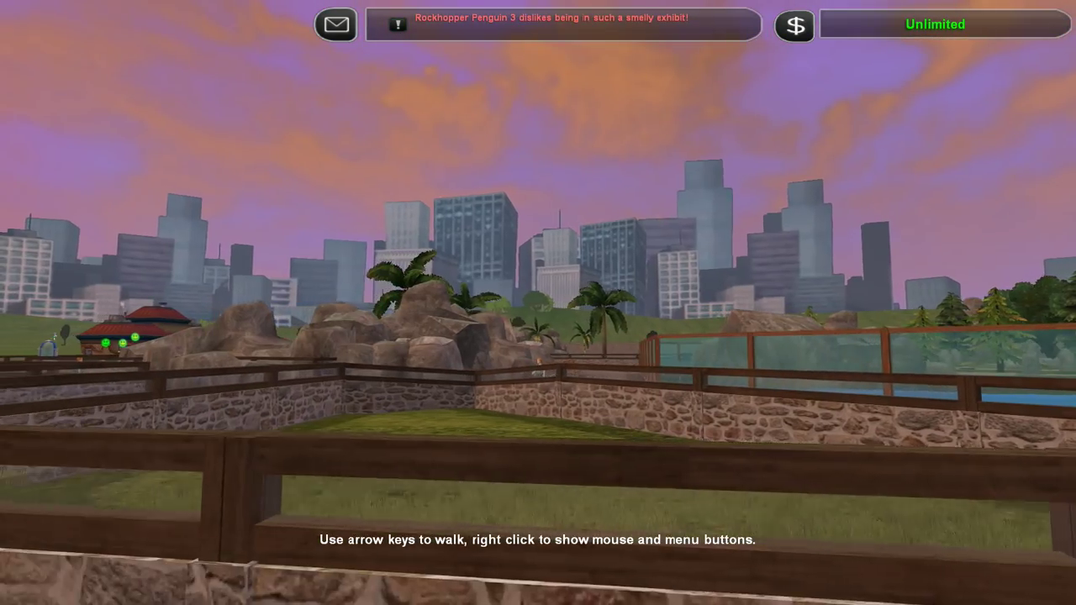
- Walk the guest path around the water filter to face the glass shark tank
key(Right)
key(Left)
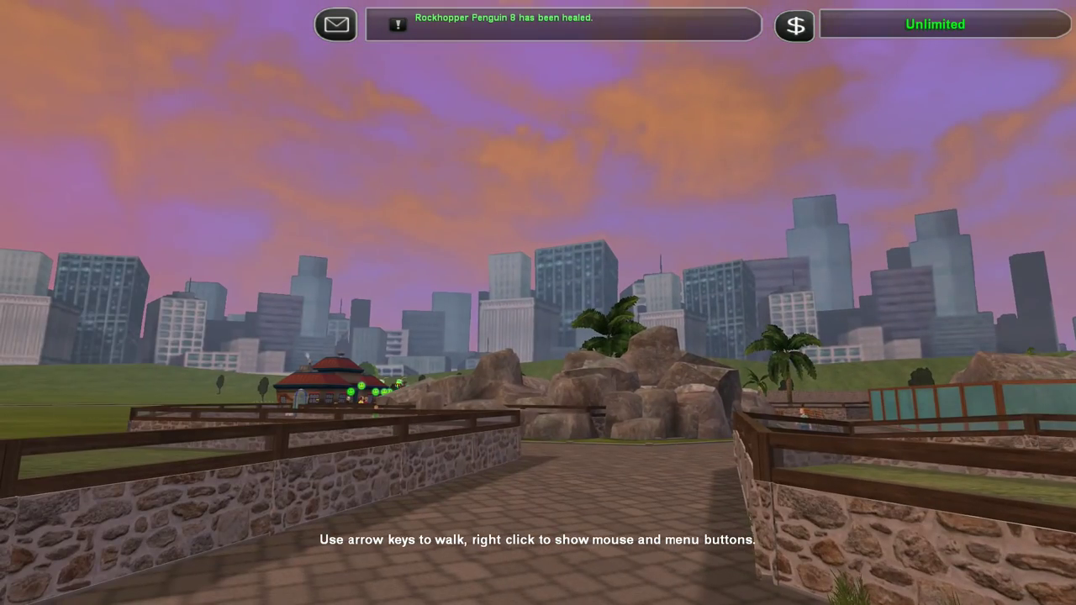
key(Left)
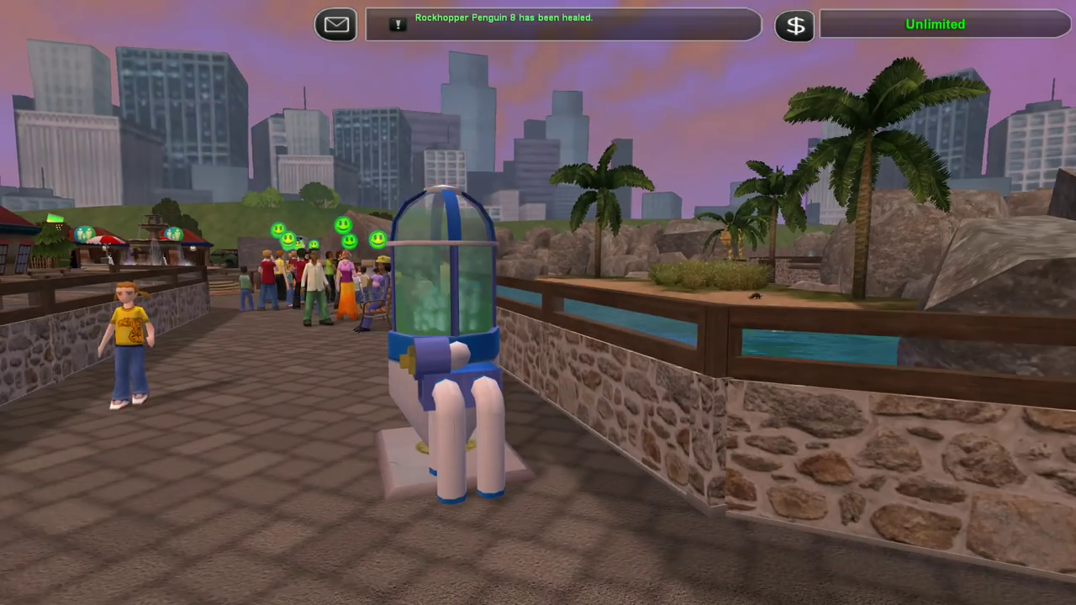
key(Left)
key(Right)
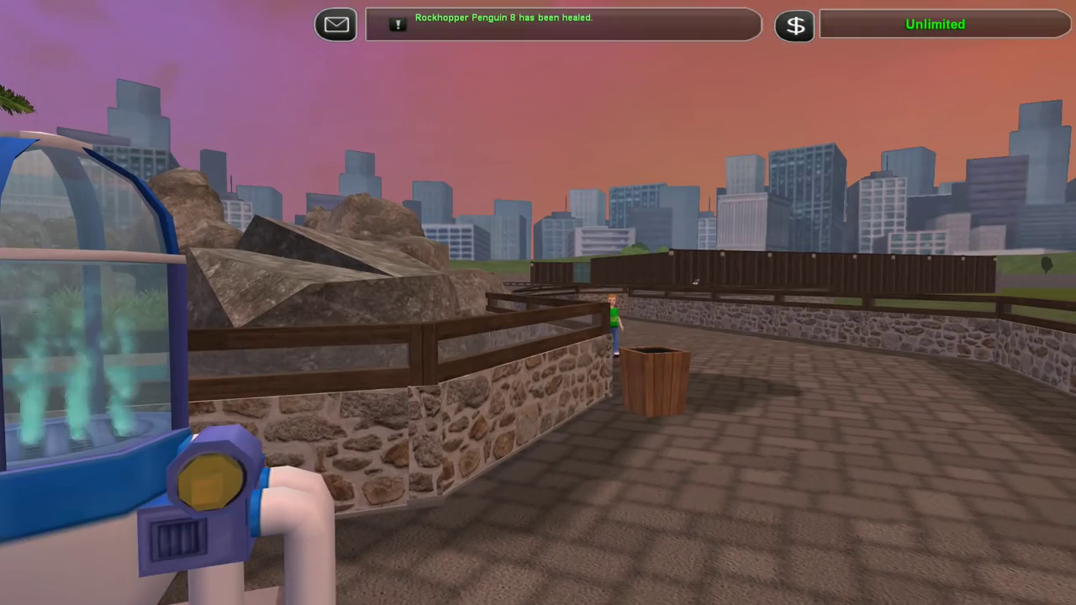
key(Up)
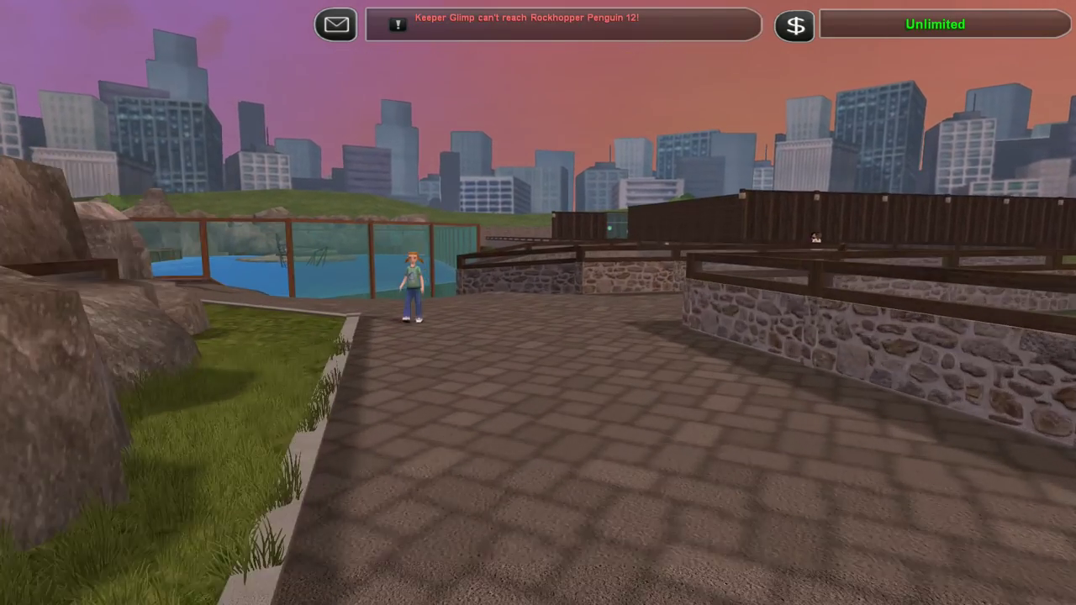
key(Right)
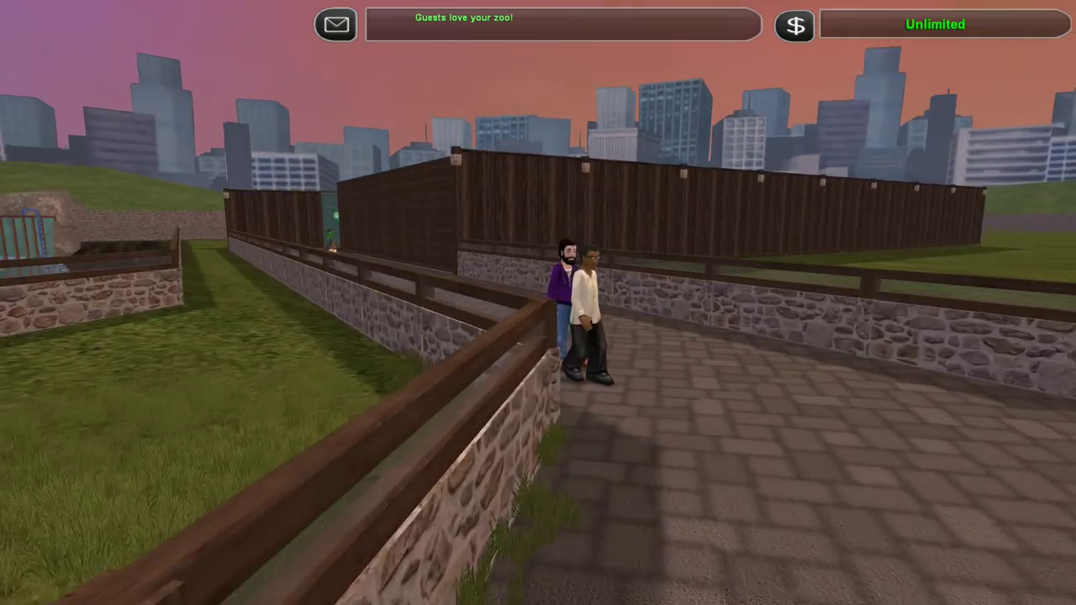
key(Up)
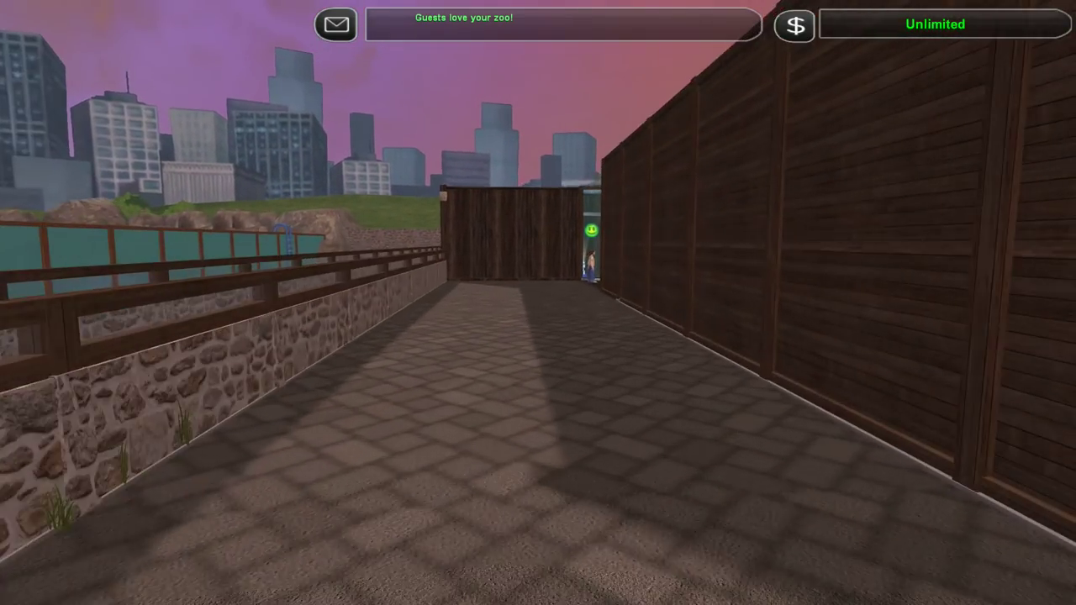
key(Up)
key(Up)
key(Right)
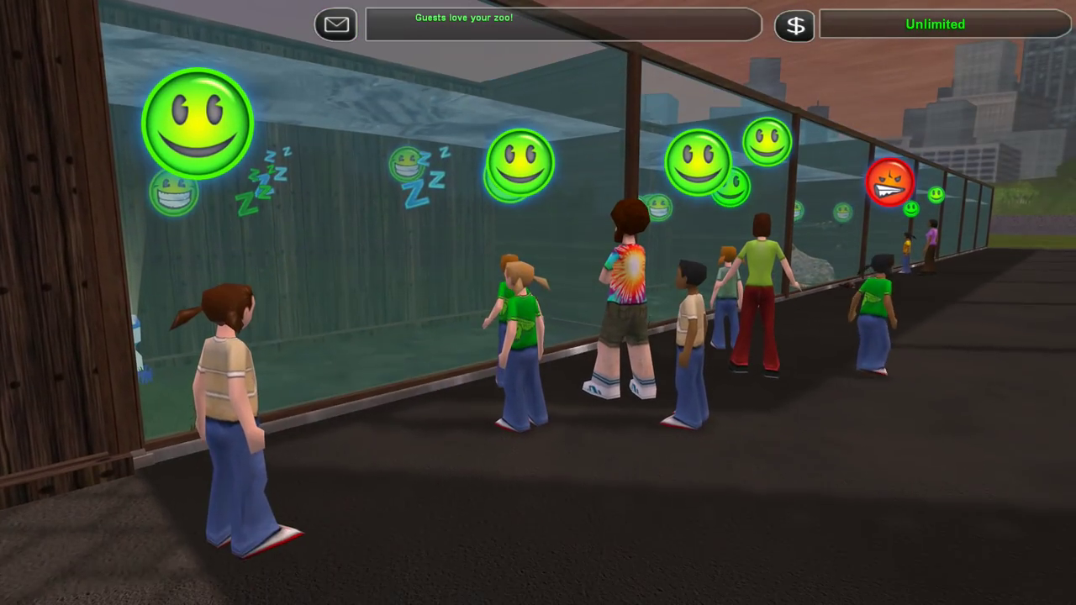
key(Up)
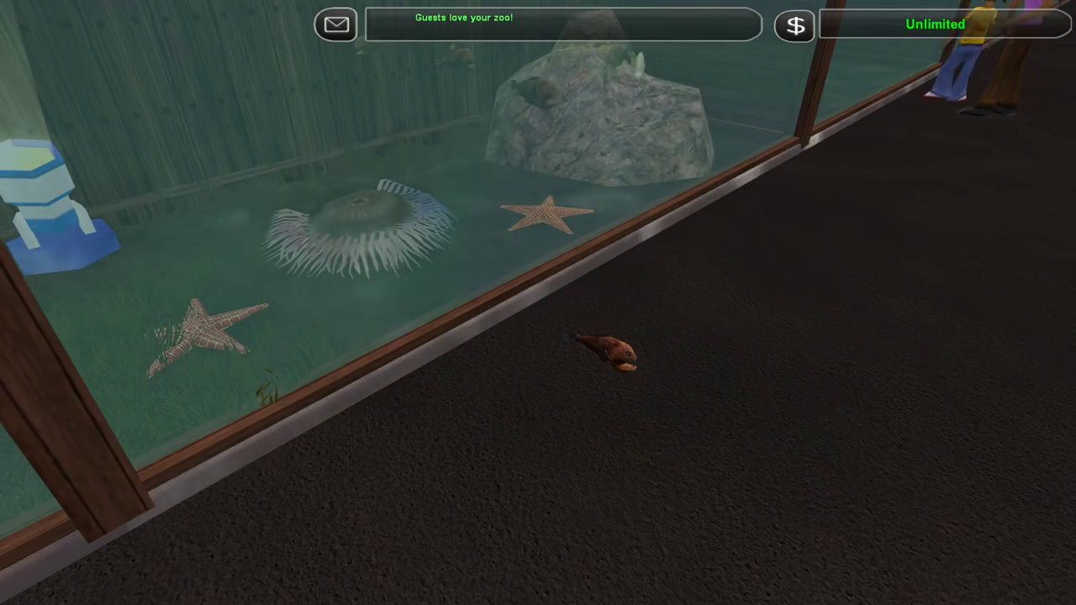
- Leave guest mode and pan the overhead view across the tank and walkway
key(Up)
key(Escape)
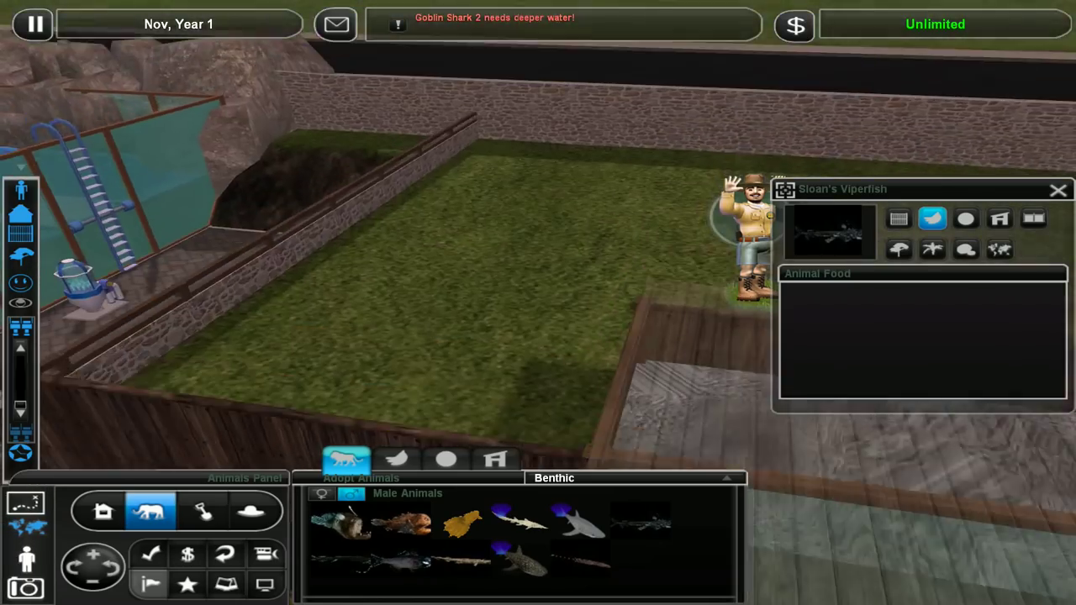
key(Page_Down)
key(Left)
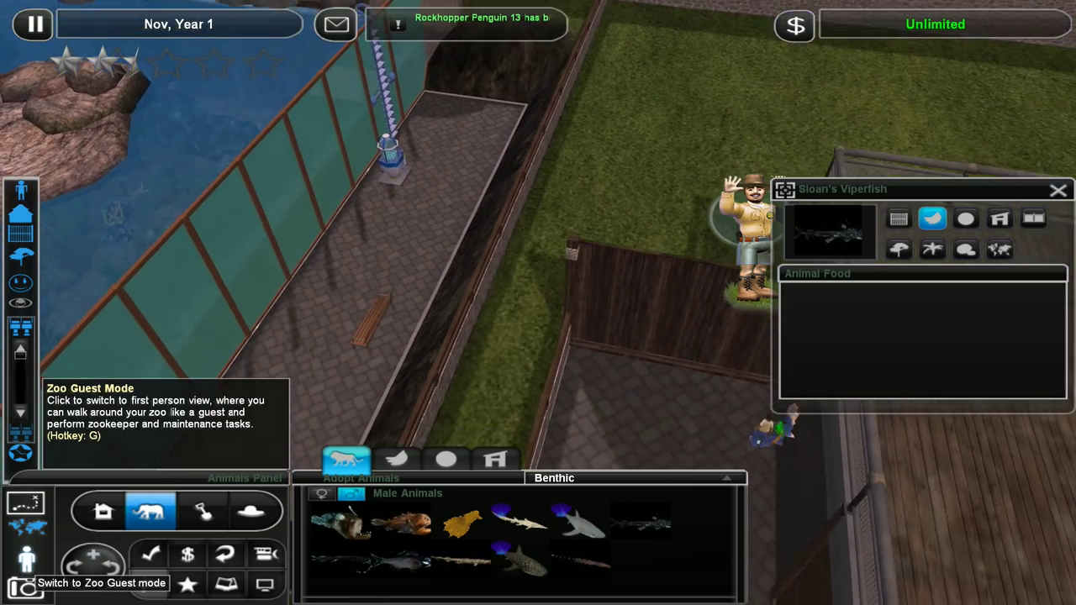
- Re-enter guest mode and walk the glass walkway past the coral to the octopus
click(26, 559)
key(Up)
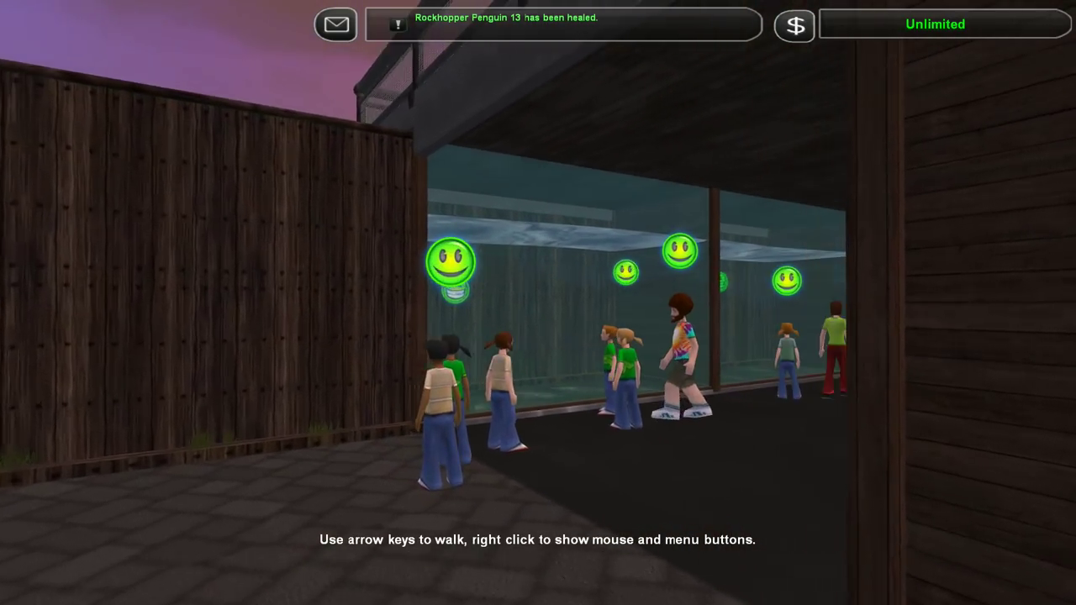
key(Up)
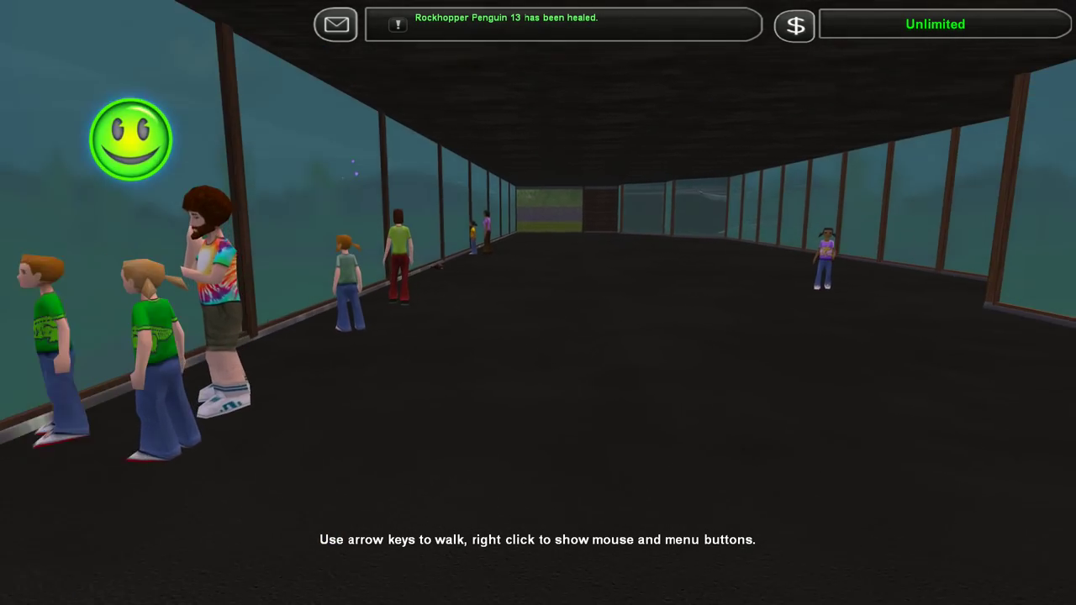
key(Right)
key(Right)
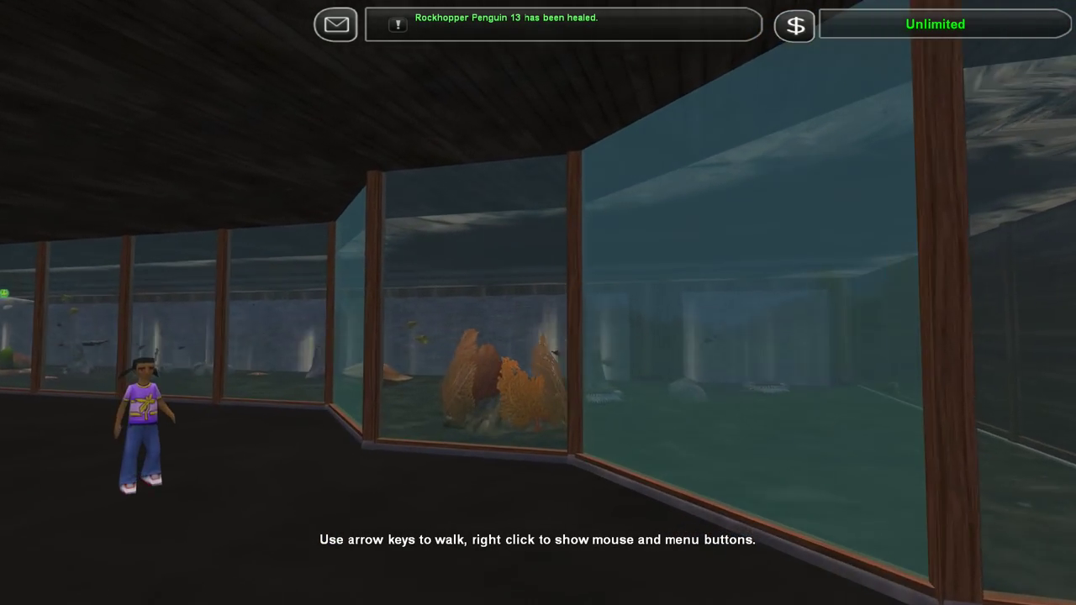
key(Up)
key(Down)
key(Left)
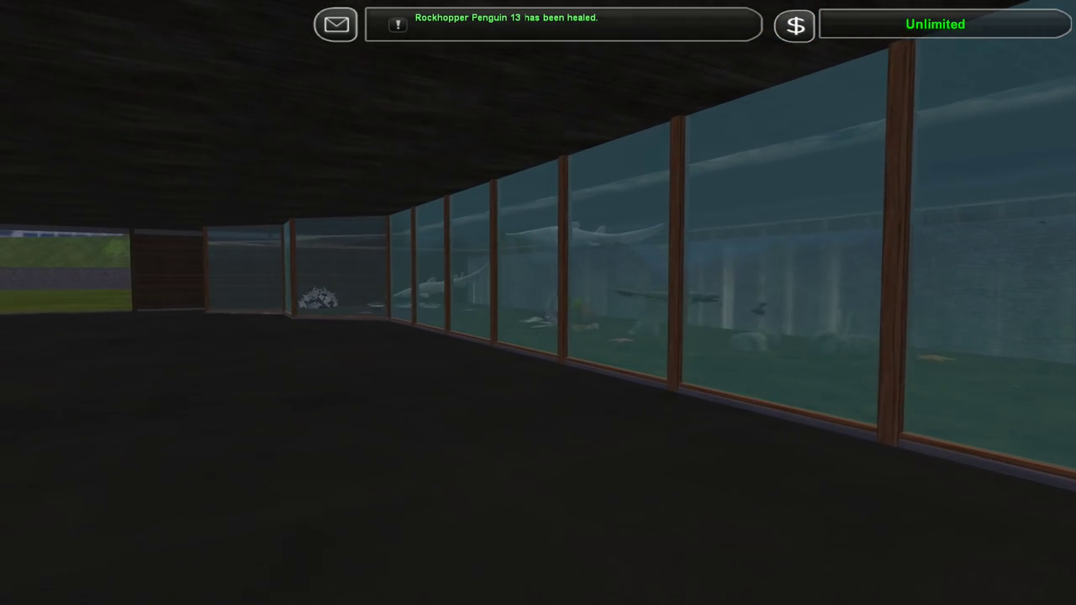
key(Up)
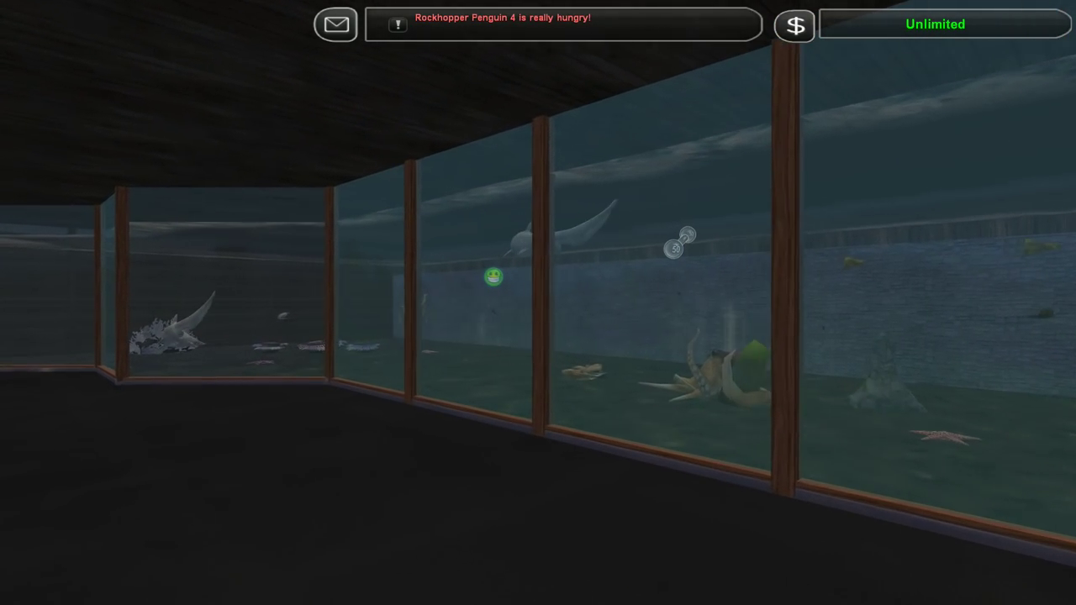
- Approach the tank glass to view the floor, then look back along the walkway
key(Left)
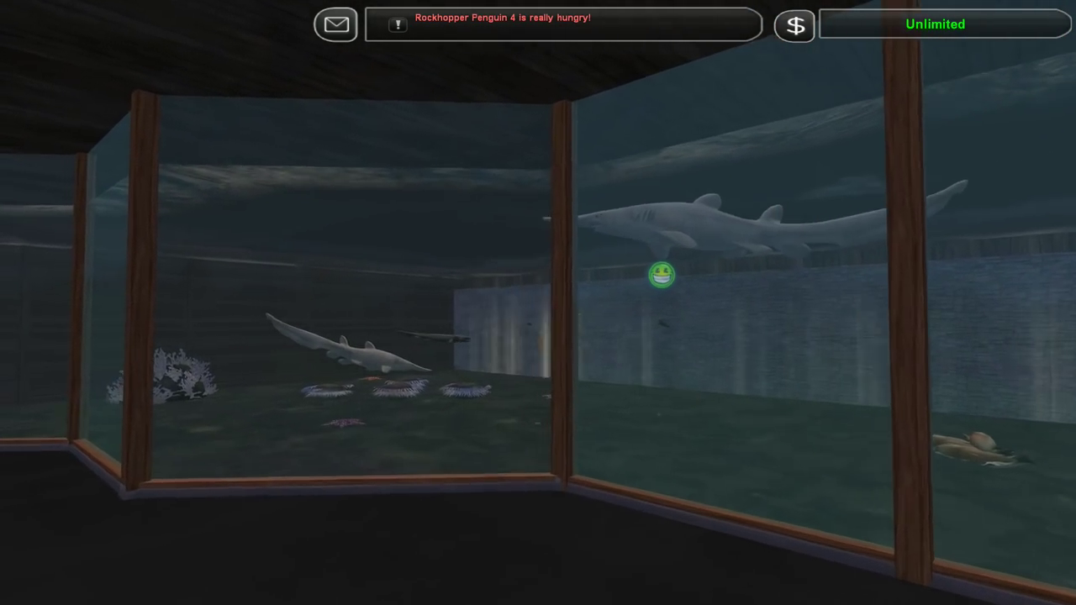
key(Up)
key(Up)
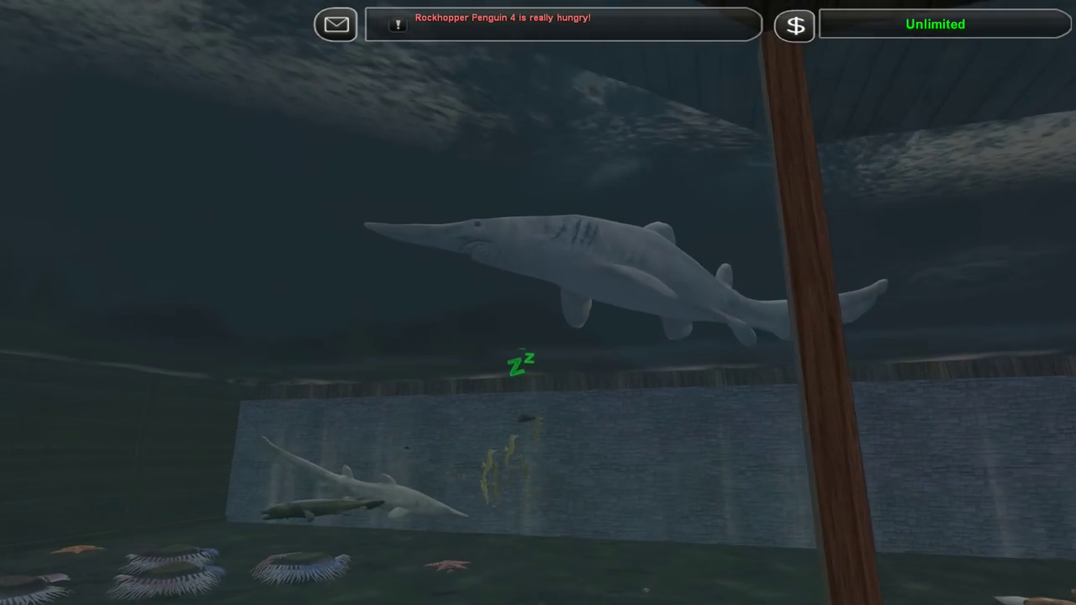
key(Down)
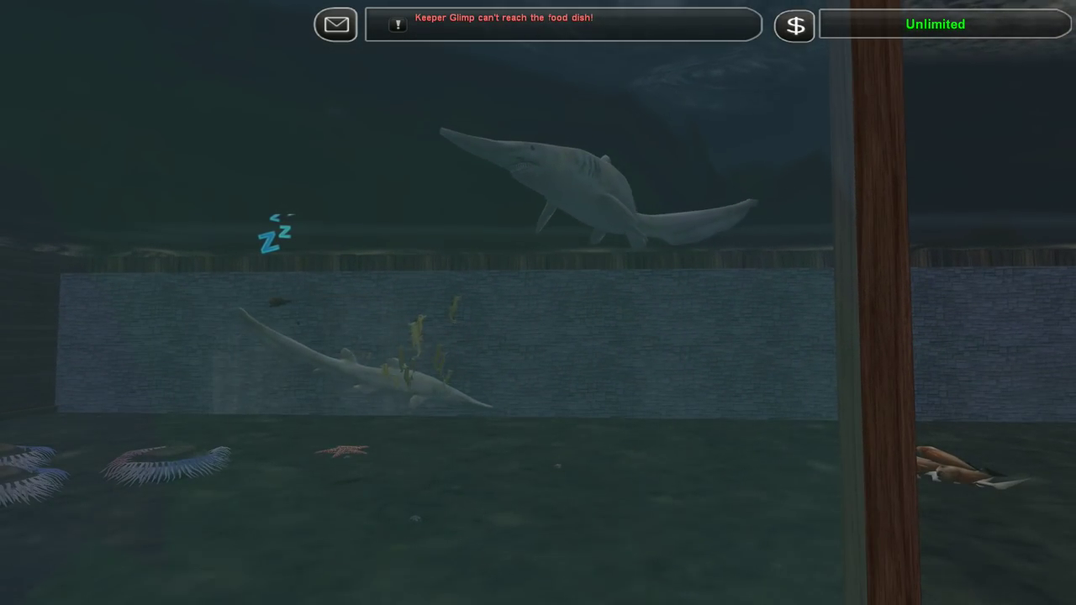
key(Down)
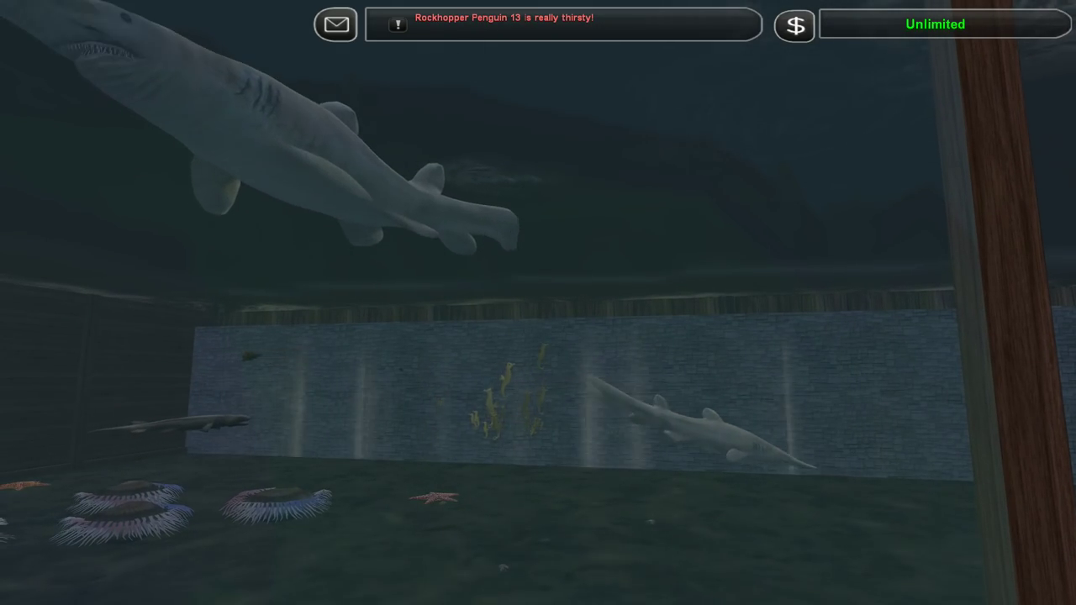
key(Right)
key(Left)
- Return overhead and pan across the shark tank roof to its glass wall
key(Escape)
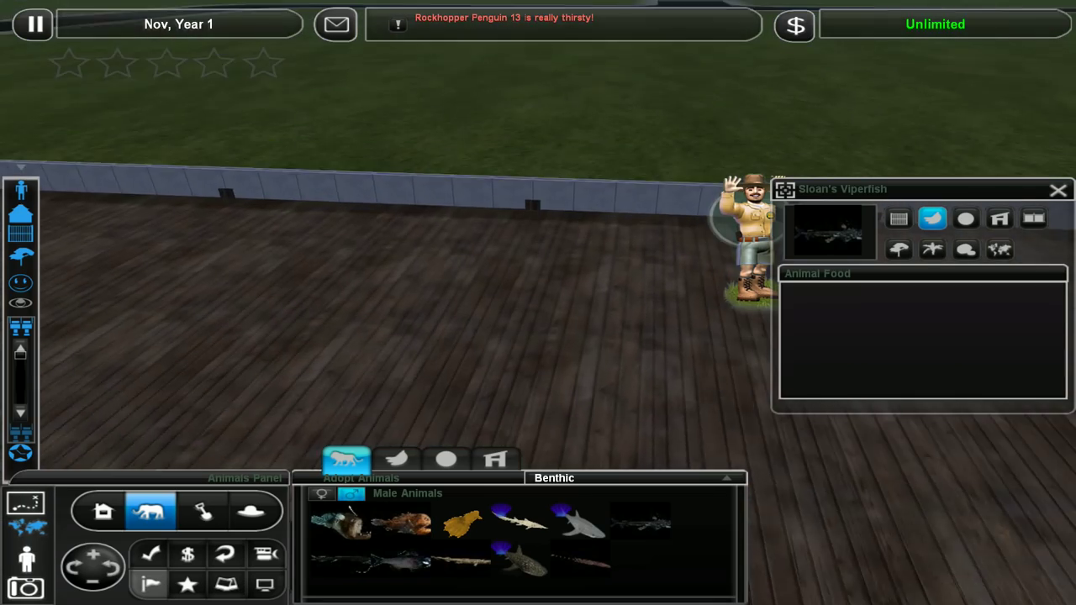
key(Down)
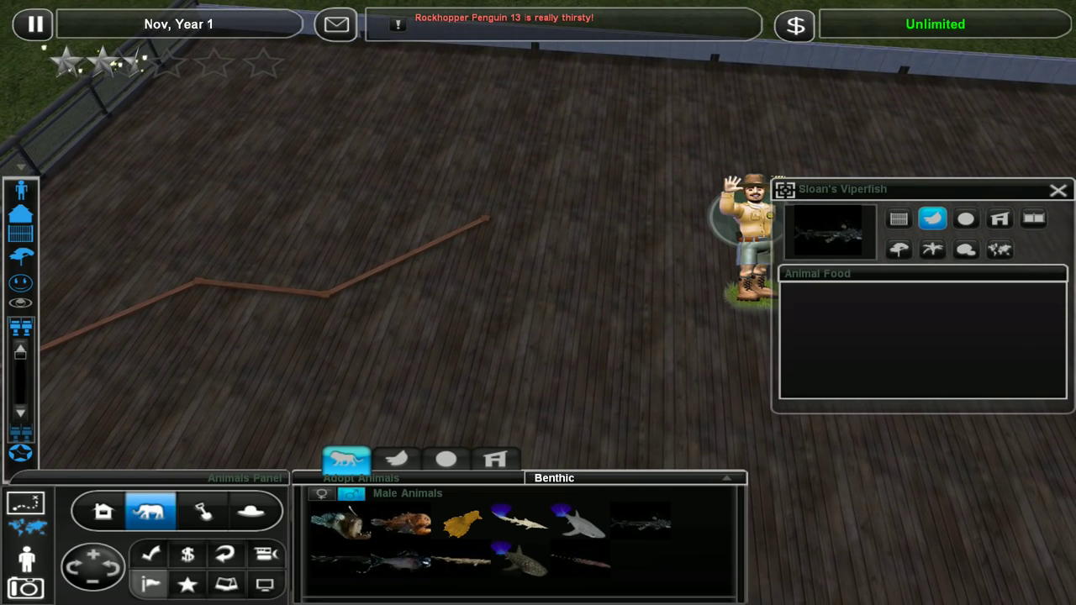
key(Down)
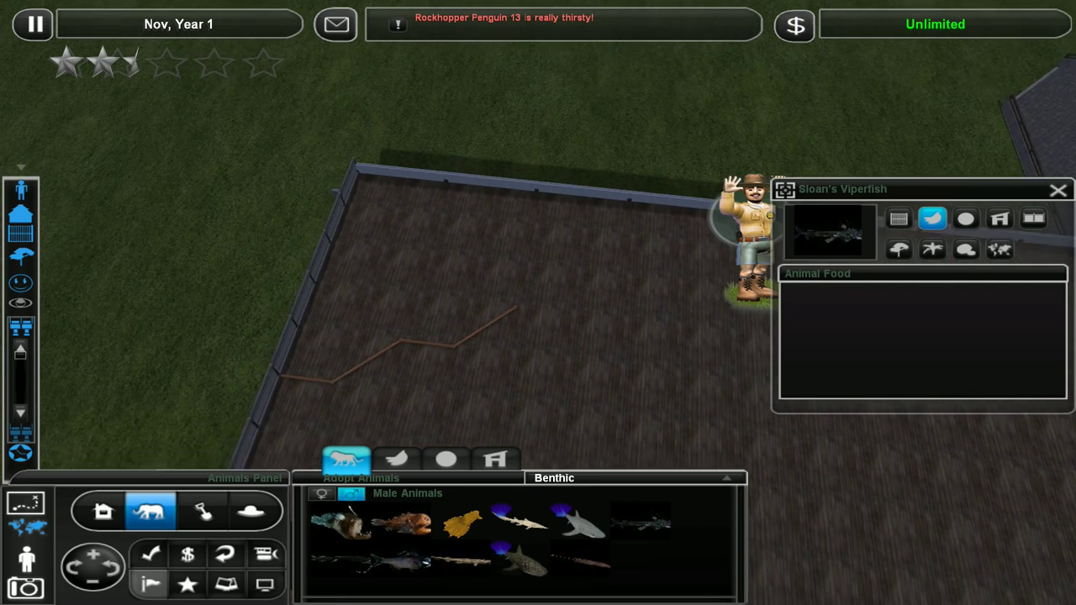
key(Page_Up)
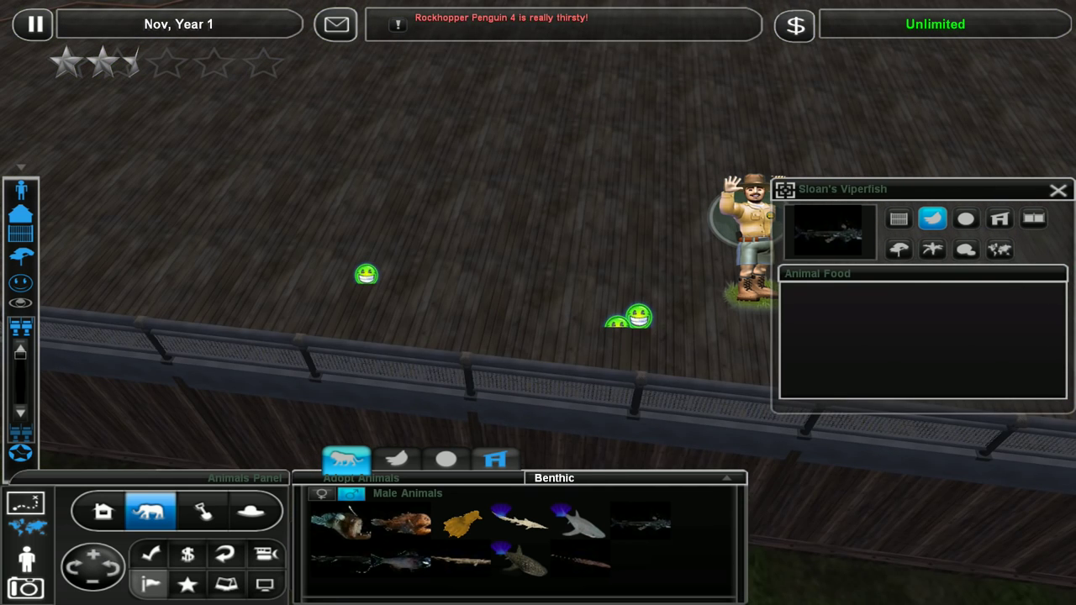
click(495, 458)
click(337, 517)
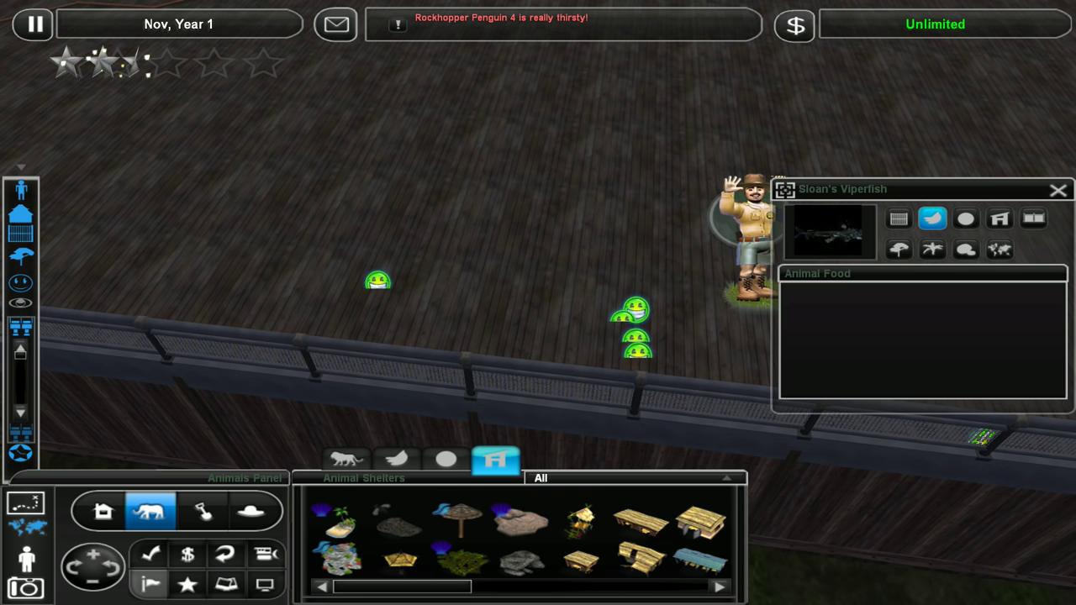
key(Up)
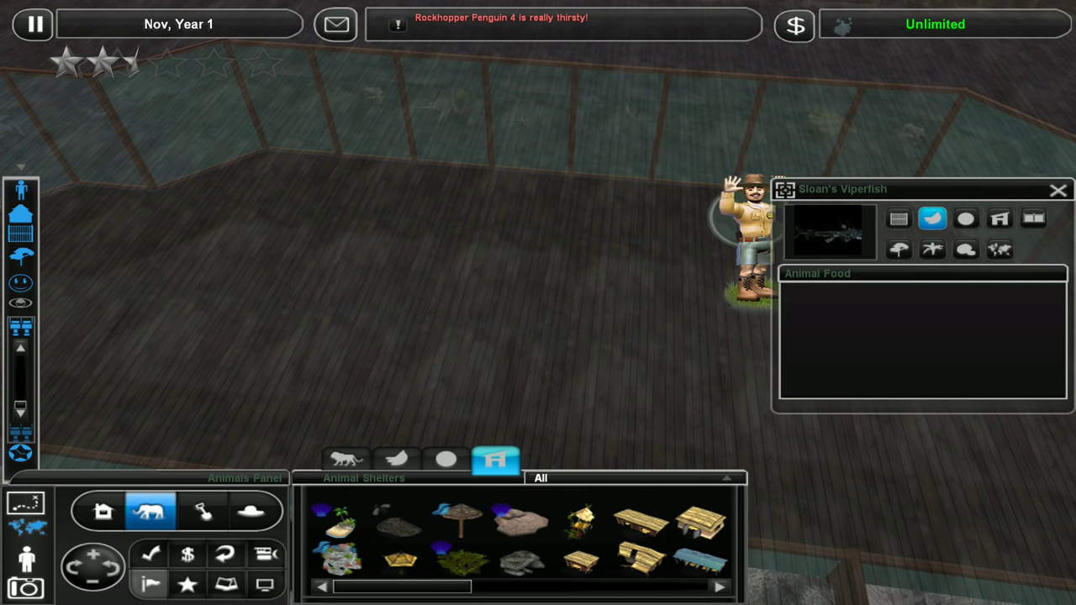
key(Up)
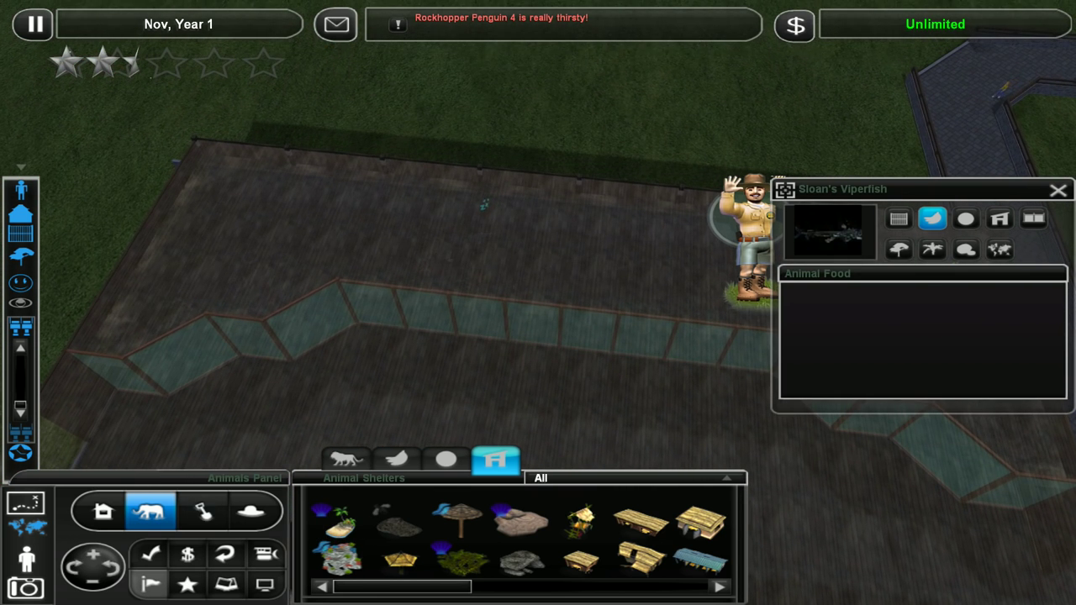
- Preview the Lower Tank Floor tool from Tank Building, then cancel it
click(102, 511)
click(642, 458)
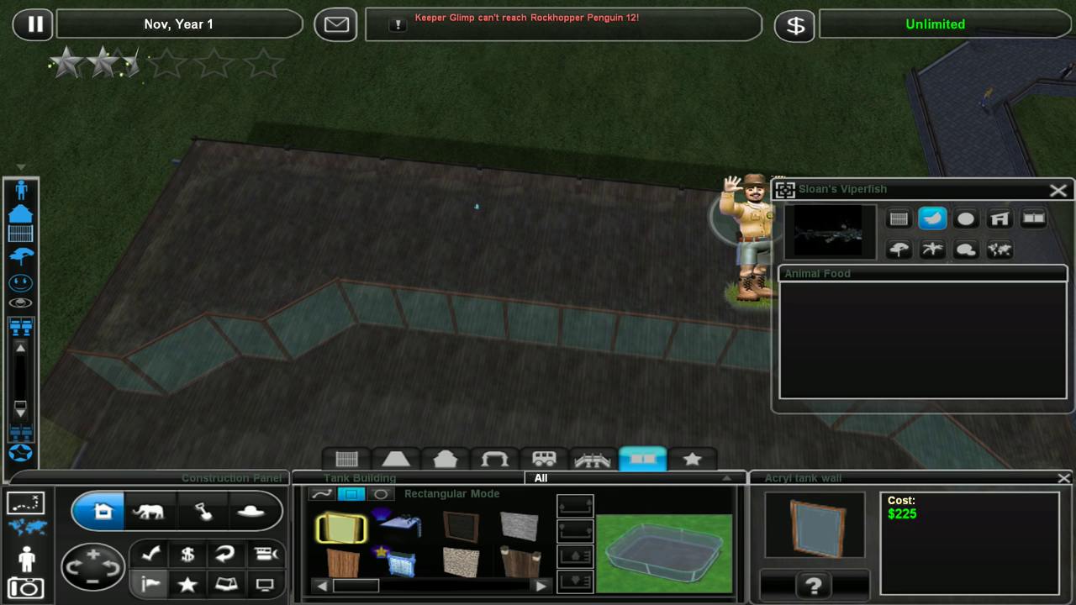
click(576, 580)
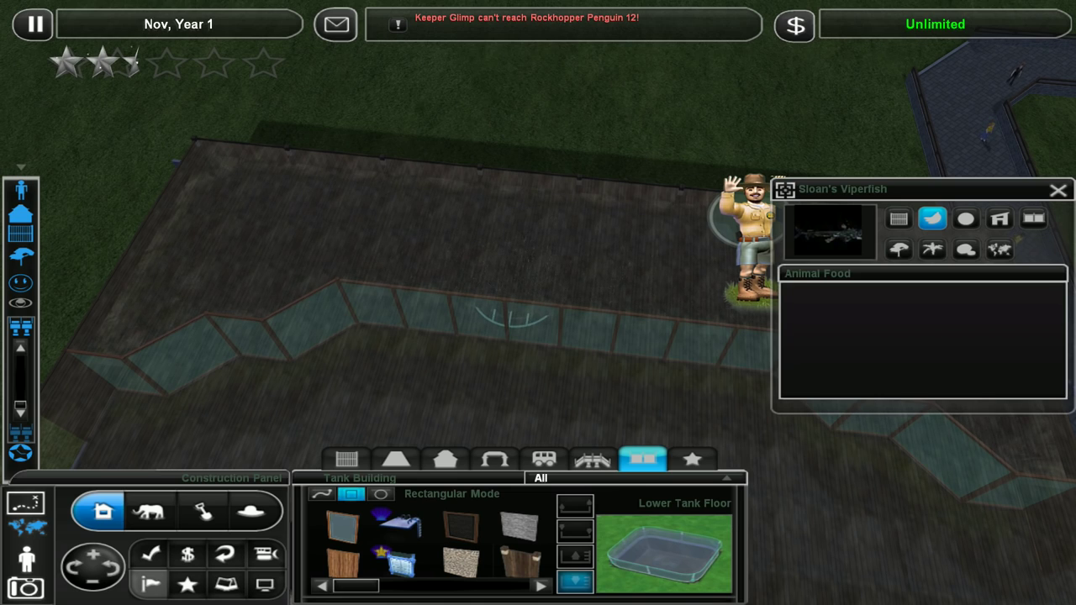
right_click(514, 320)
key(Right)
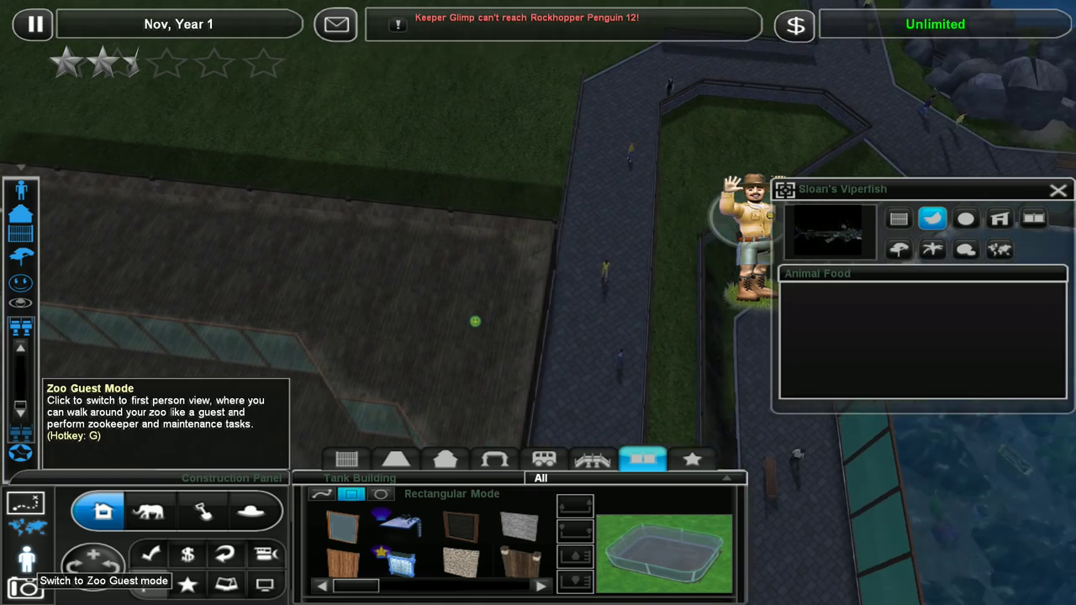
- Walk the tank walkway as a guest to view the shark section, then exit overhead
click(26, 559)
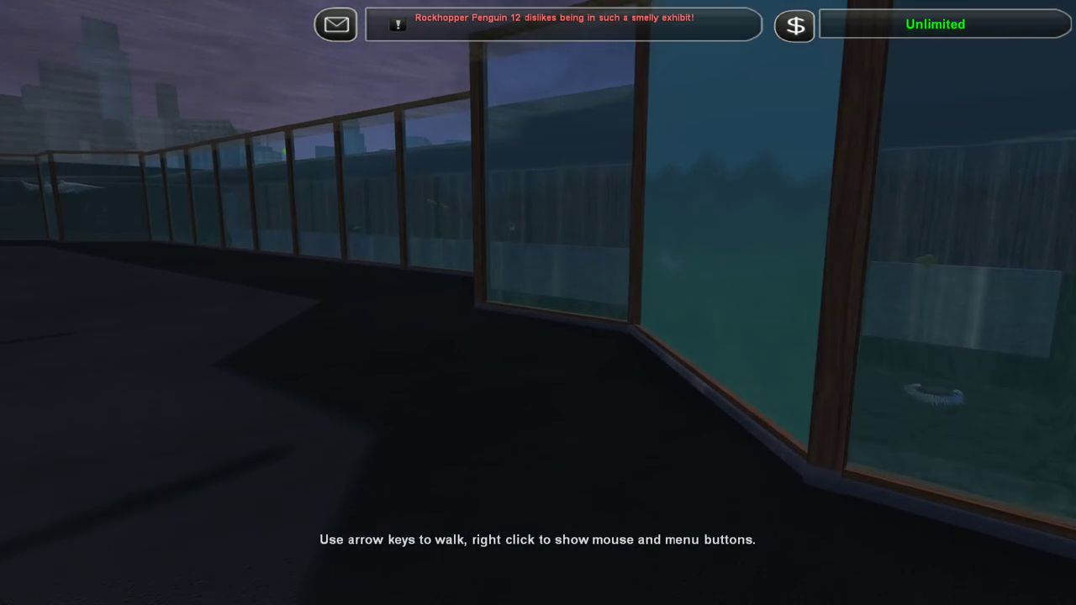
key(Up)
key(Left)
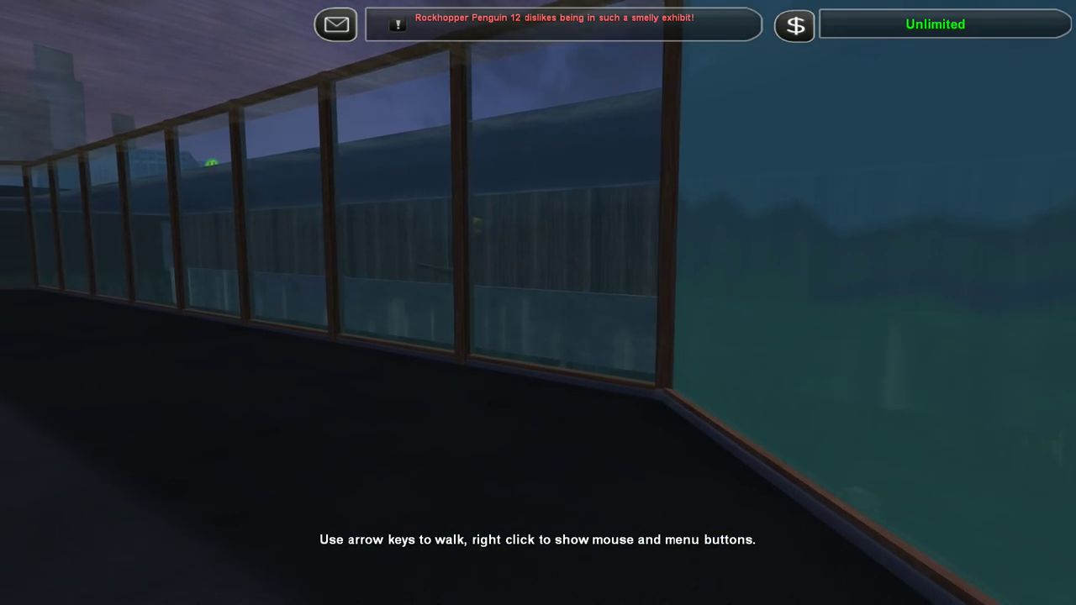
key(Right)
key(Up)
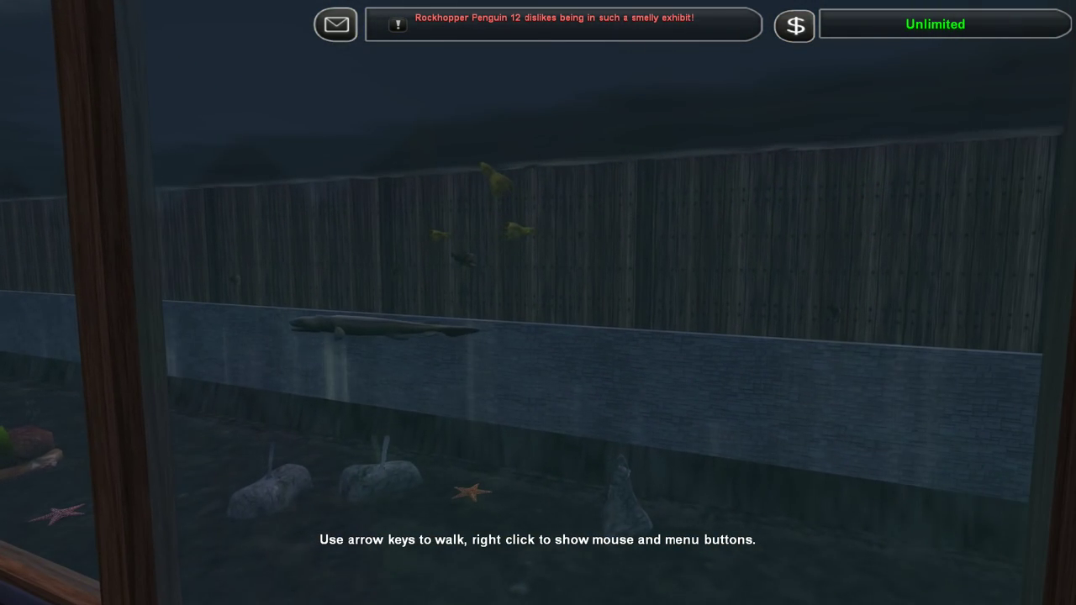
key(Left)
key(Right)
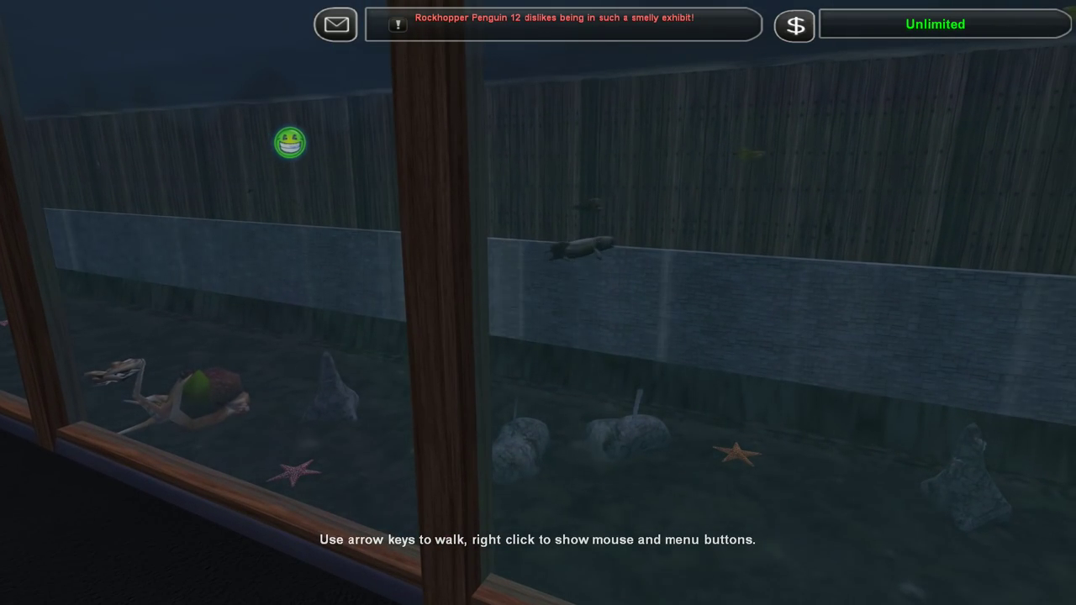
key(Up)
key(Right)
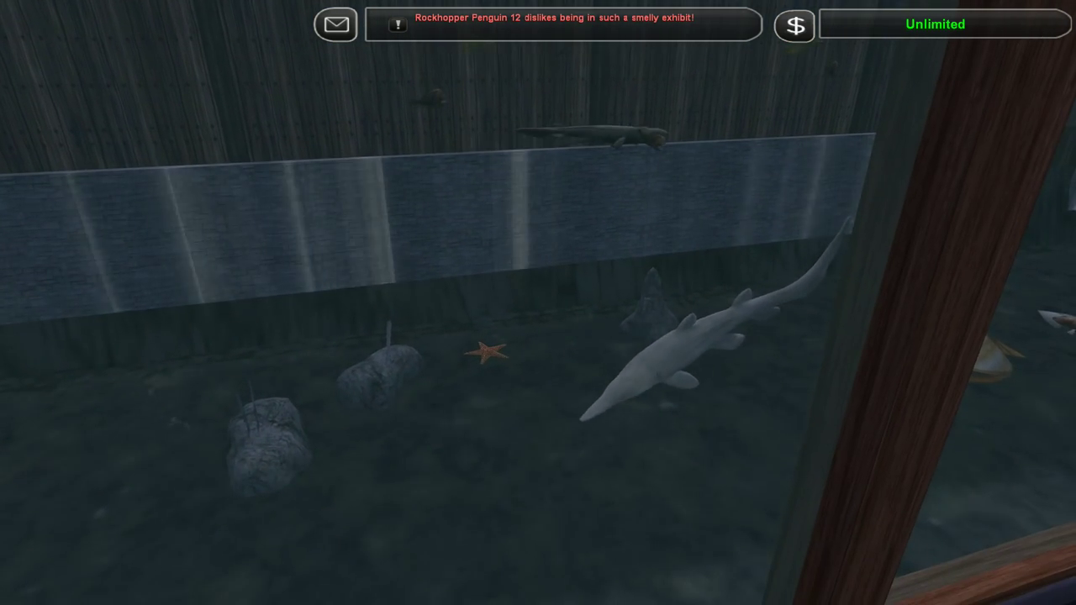
key(Left)
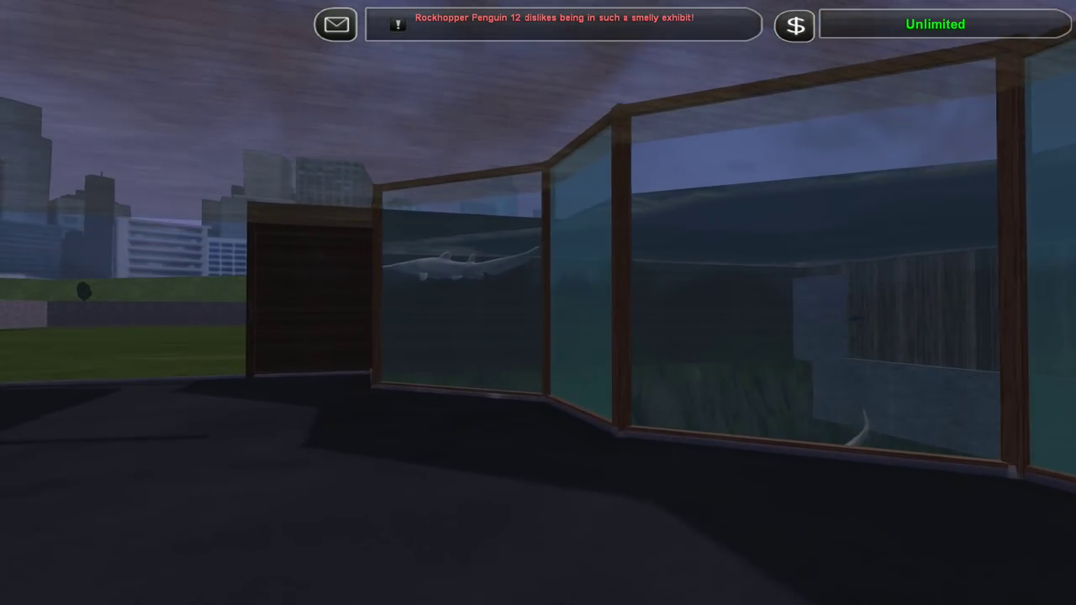
key(Escape)
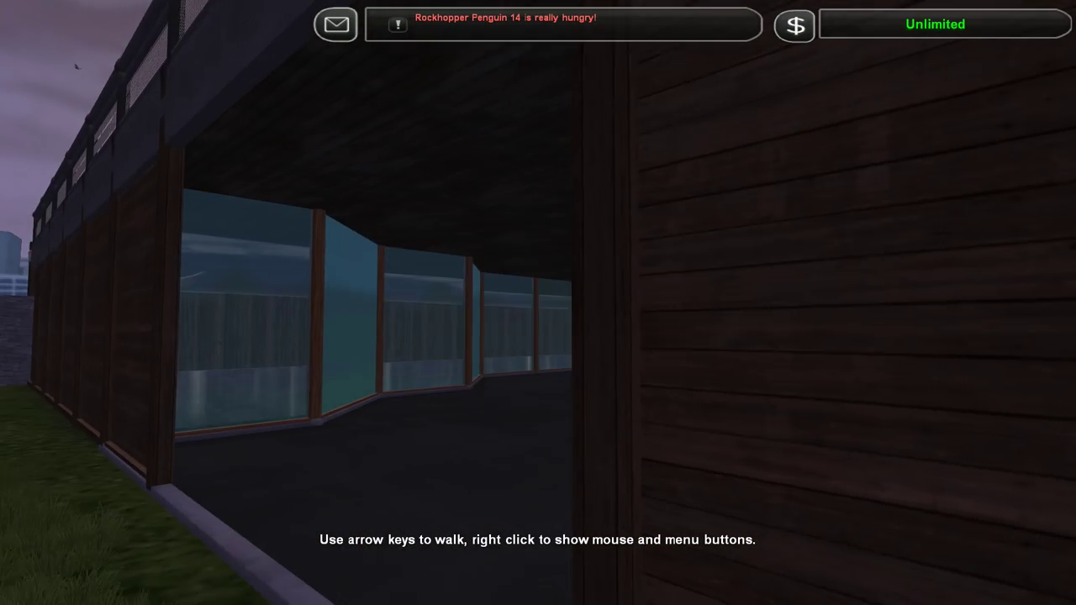
- Walk the glass corridor to the shark tank and look down at the floor creatures
key(Up)
key(Left)
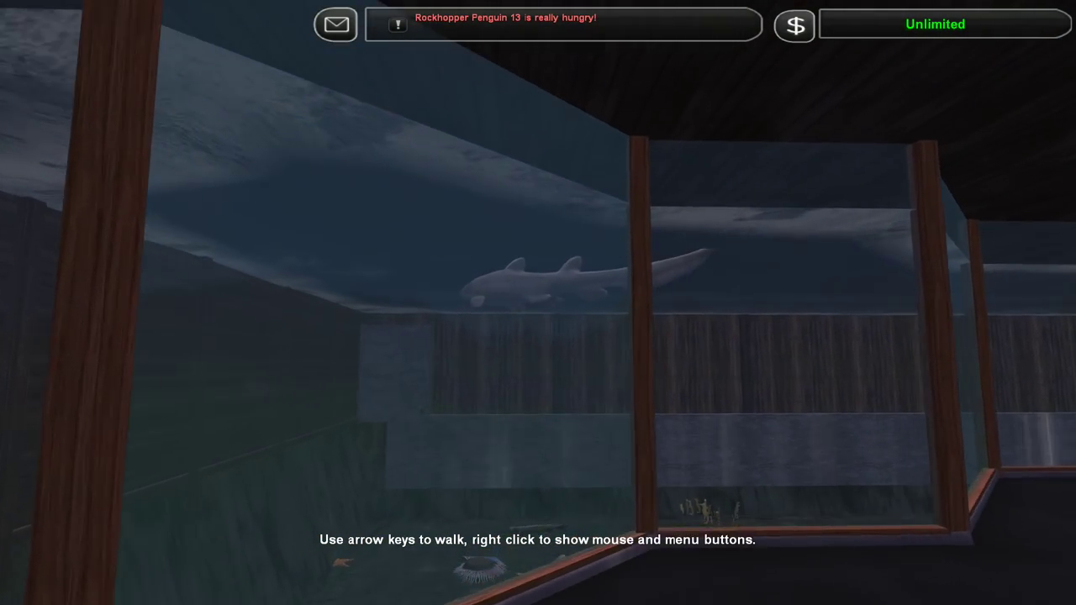
key(Up)
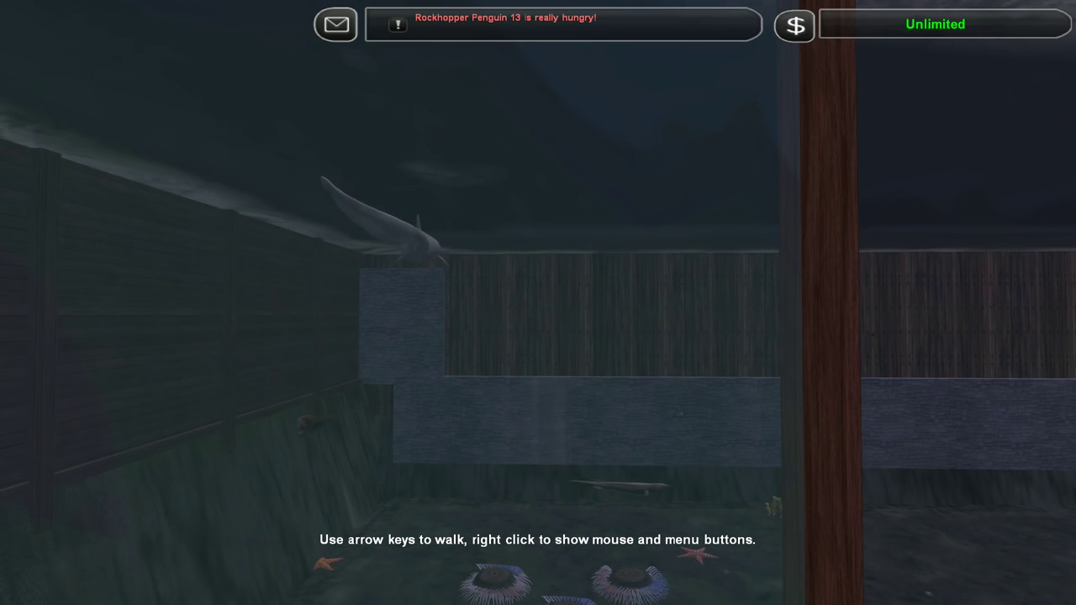
key(Right)
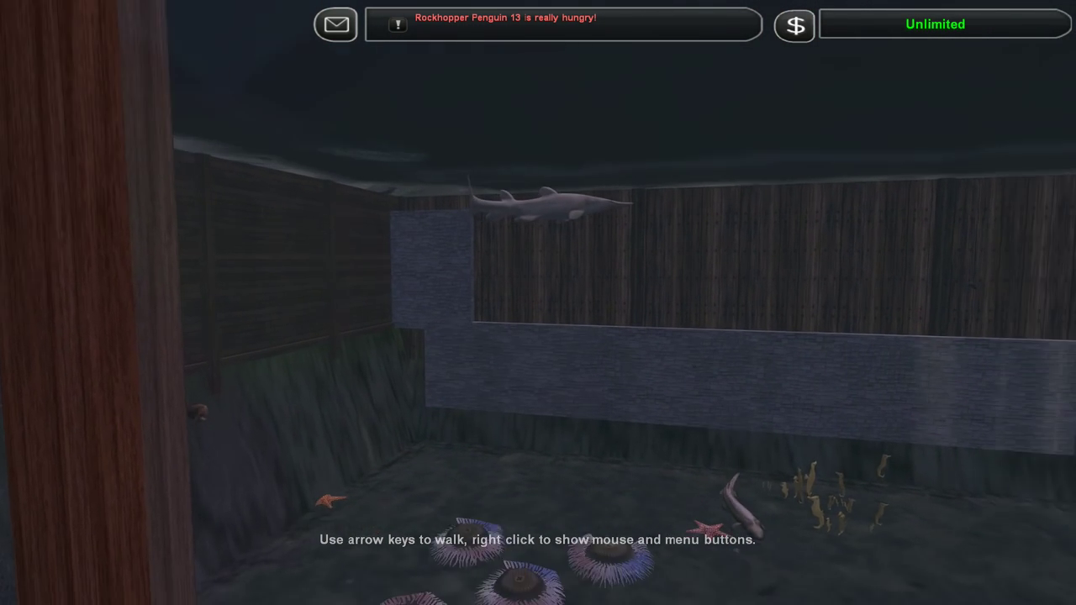
key(Right)
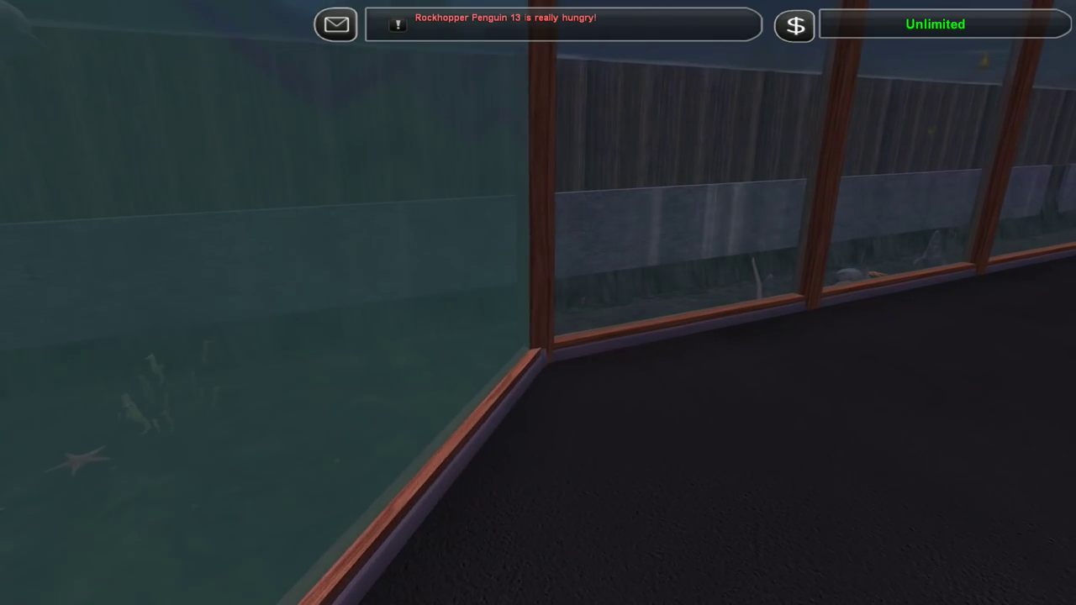
key(Up)
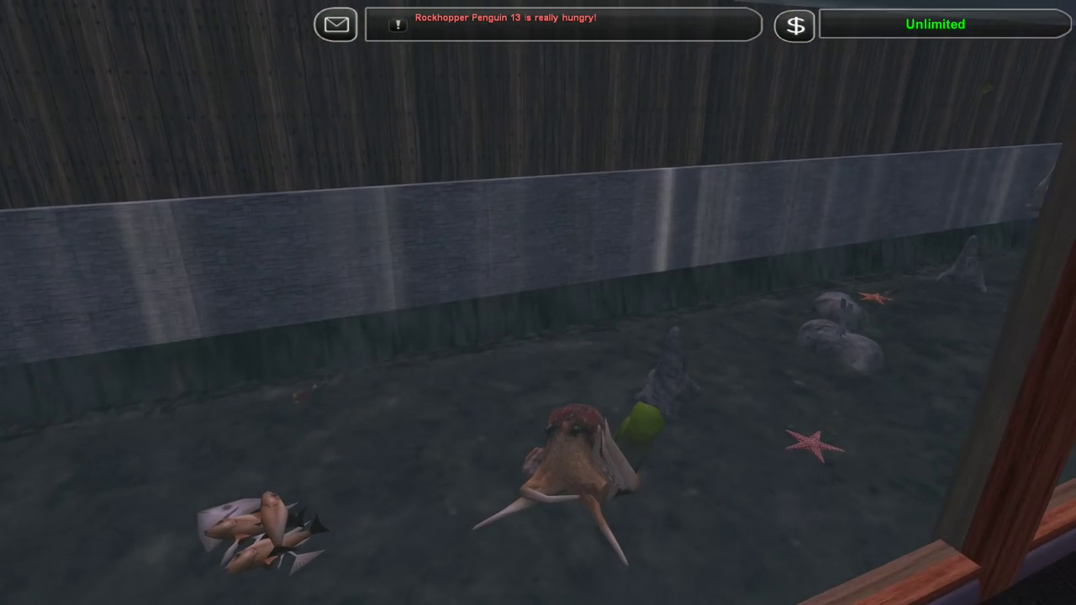
key(Up)
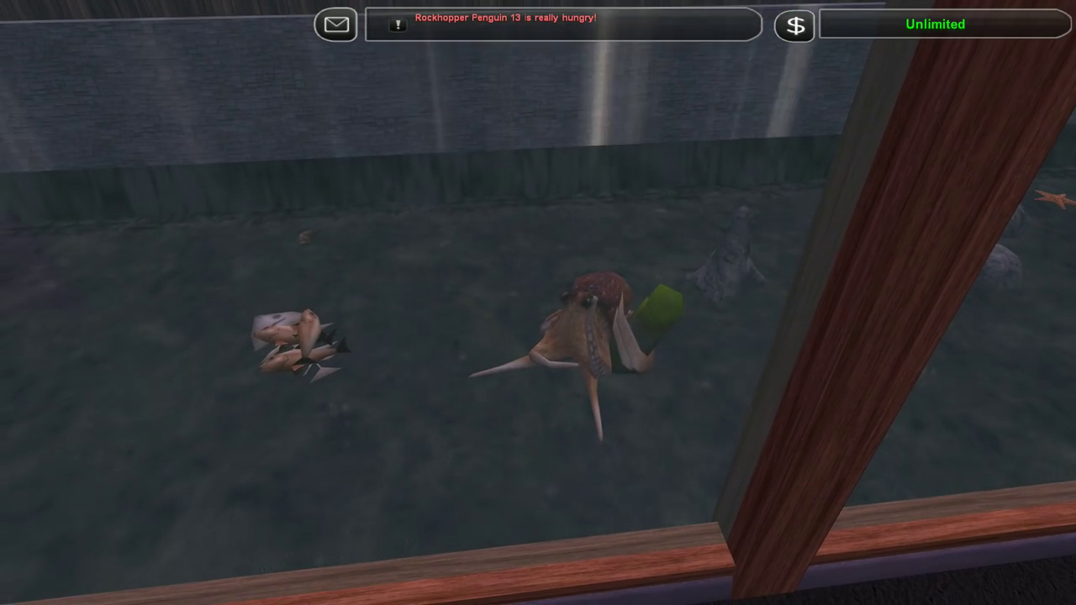
- Look inside the anemone tank and at its back wall, then exit overhead
key(Right)
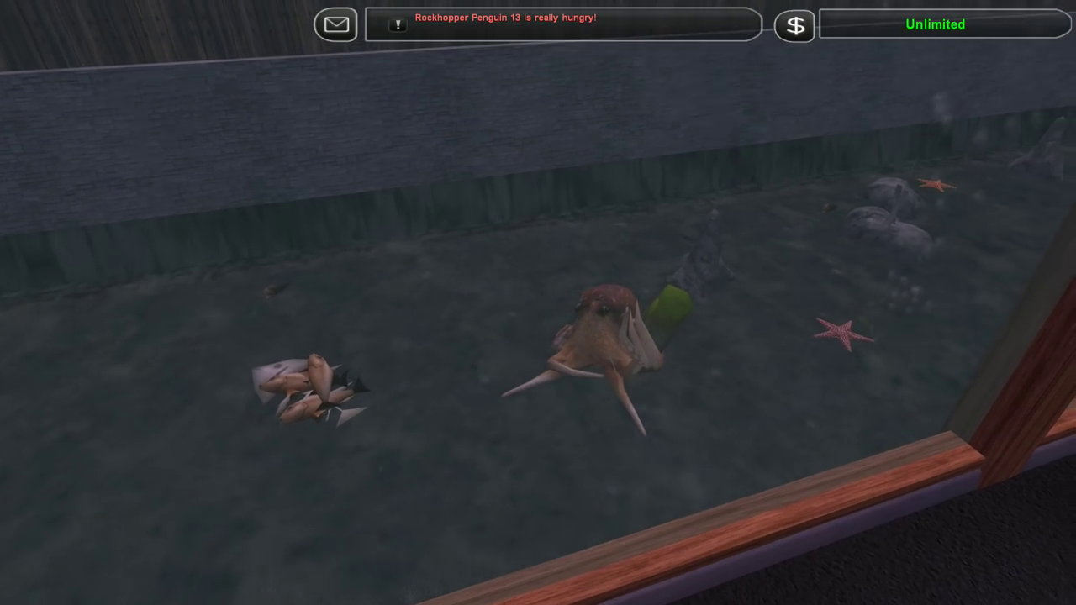
key(Right)
key(Up)
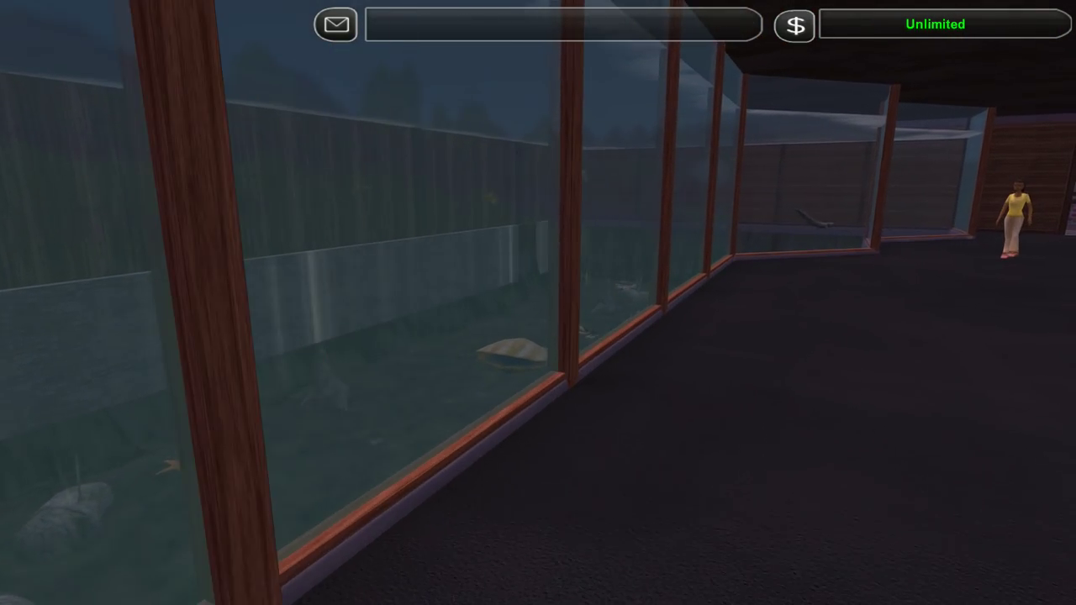
key(Left)
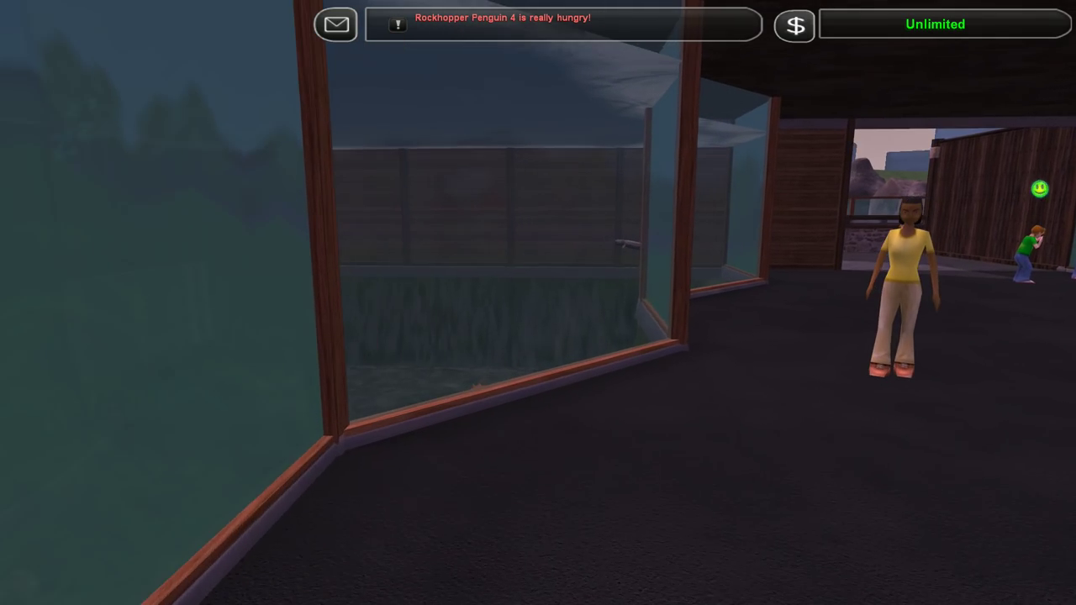
key(Left)
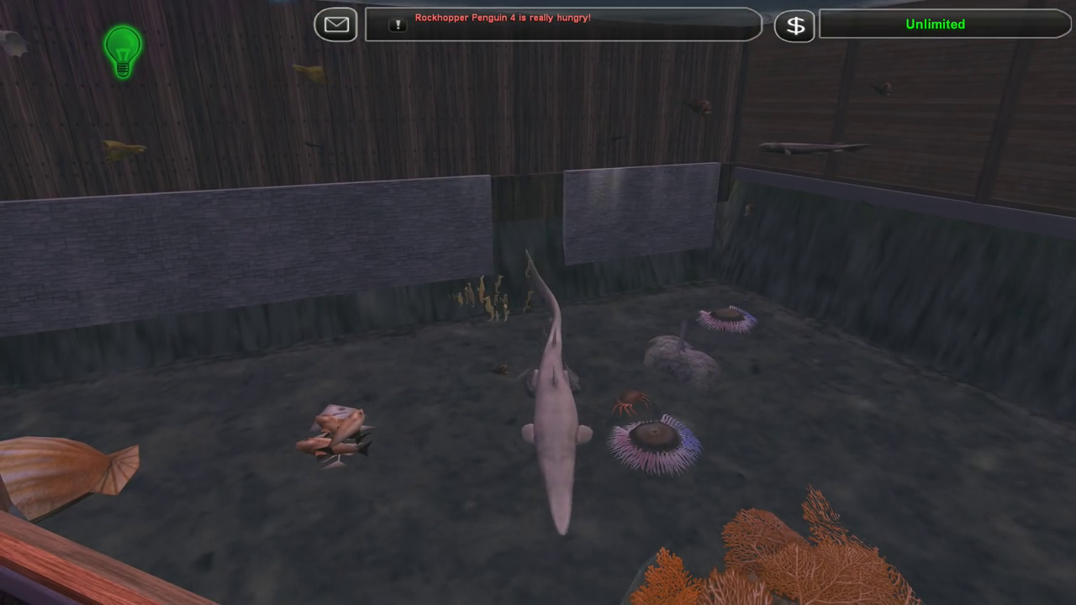
key(Down)
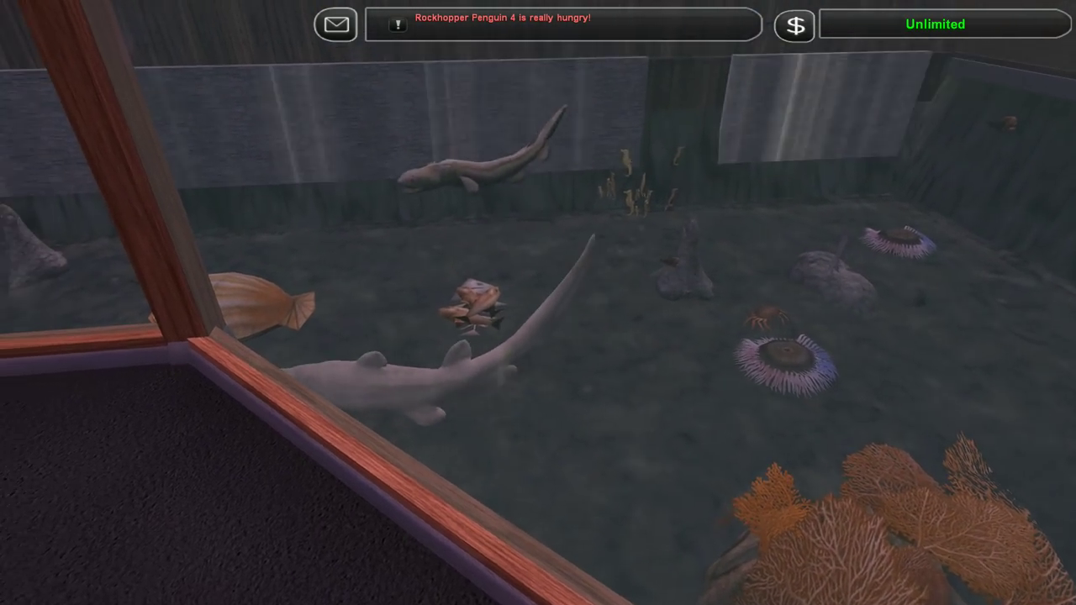
key(Left)
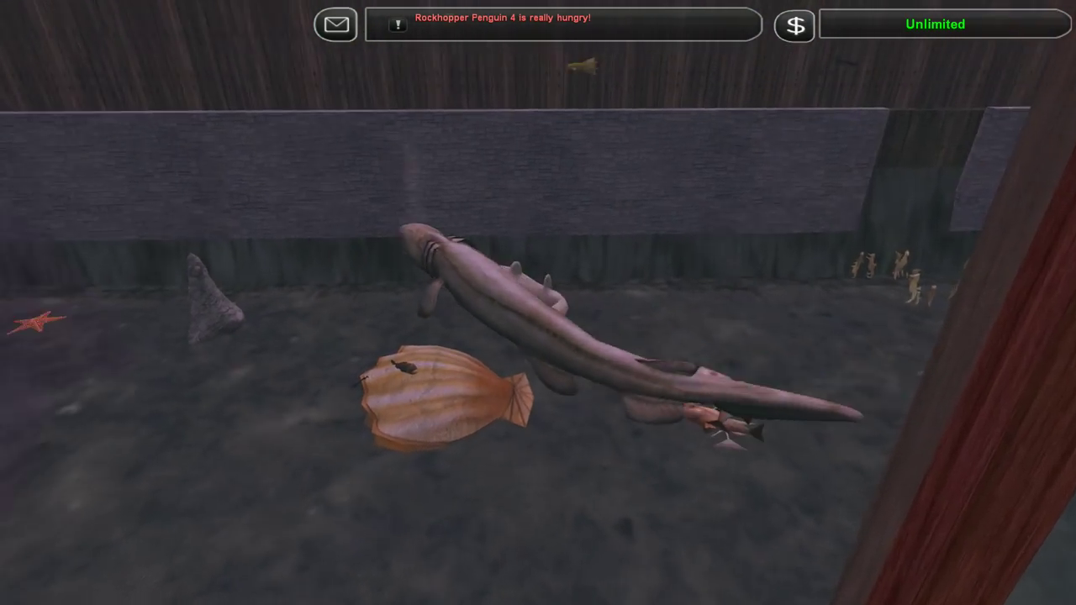
key(Left)
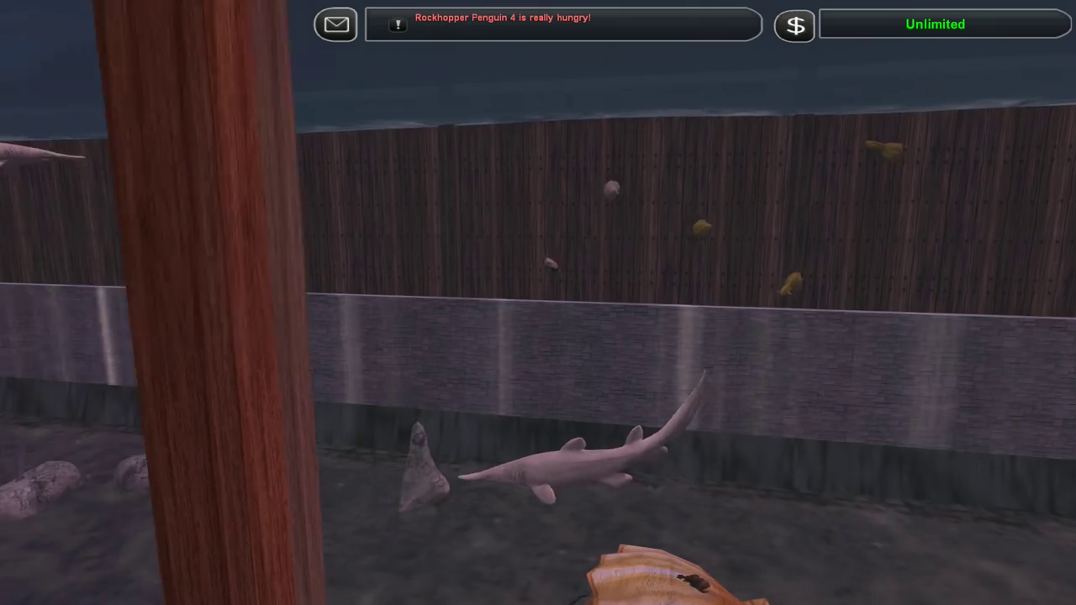
key(Right)
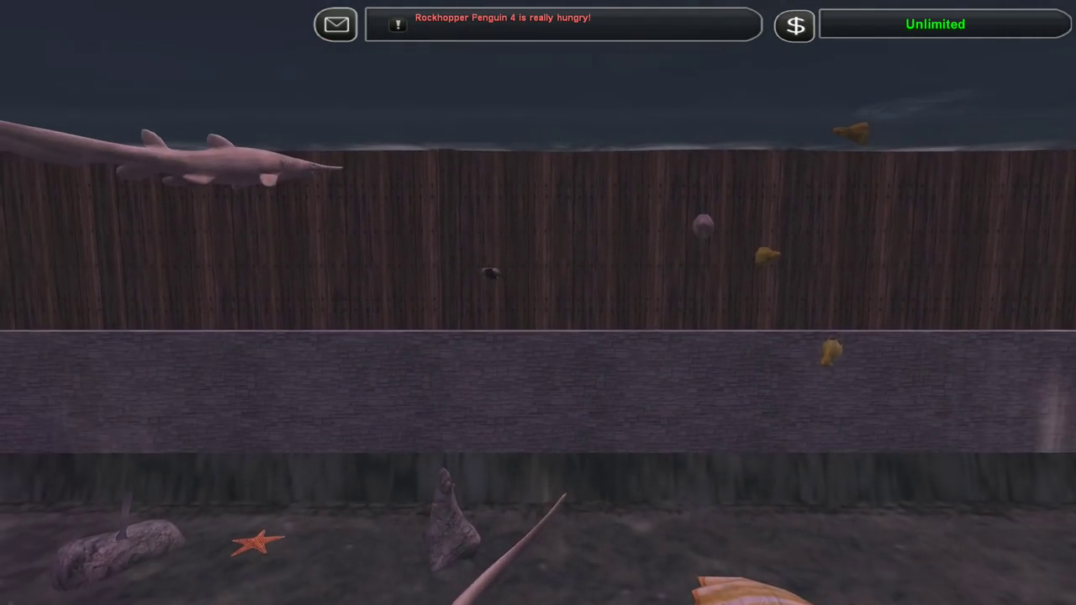
key(Escape)
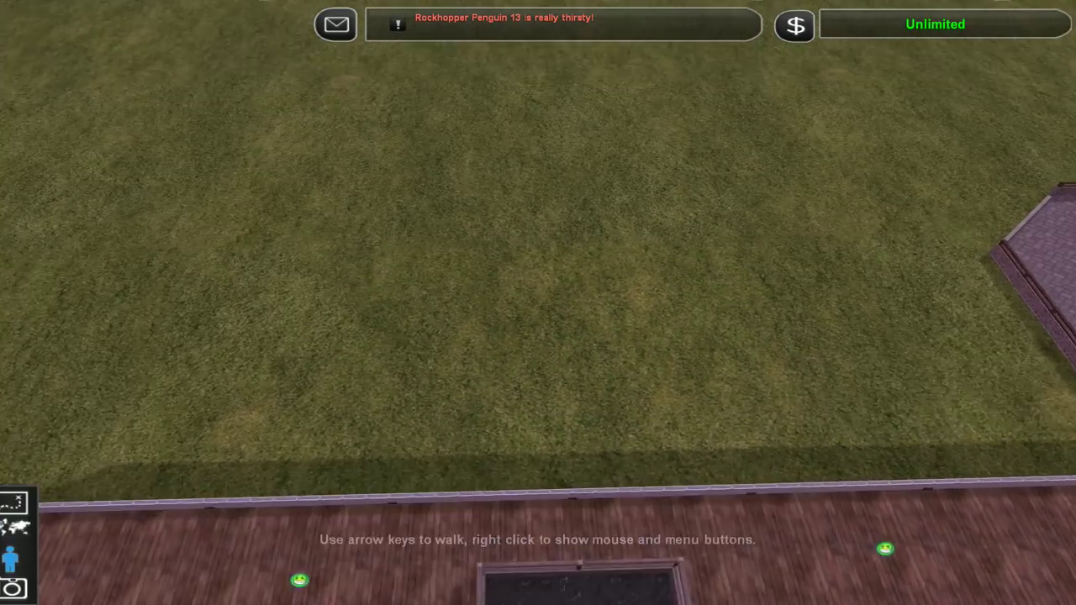
key(Up)
key(Up)
key(Up)
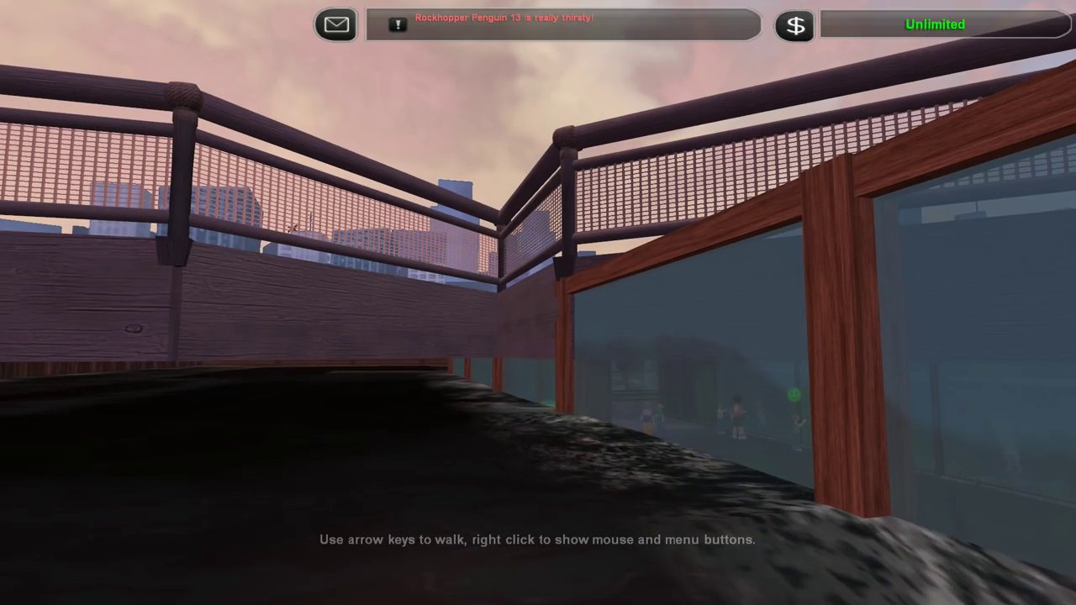
key(Right)
key(Up)
key(Up)
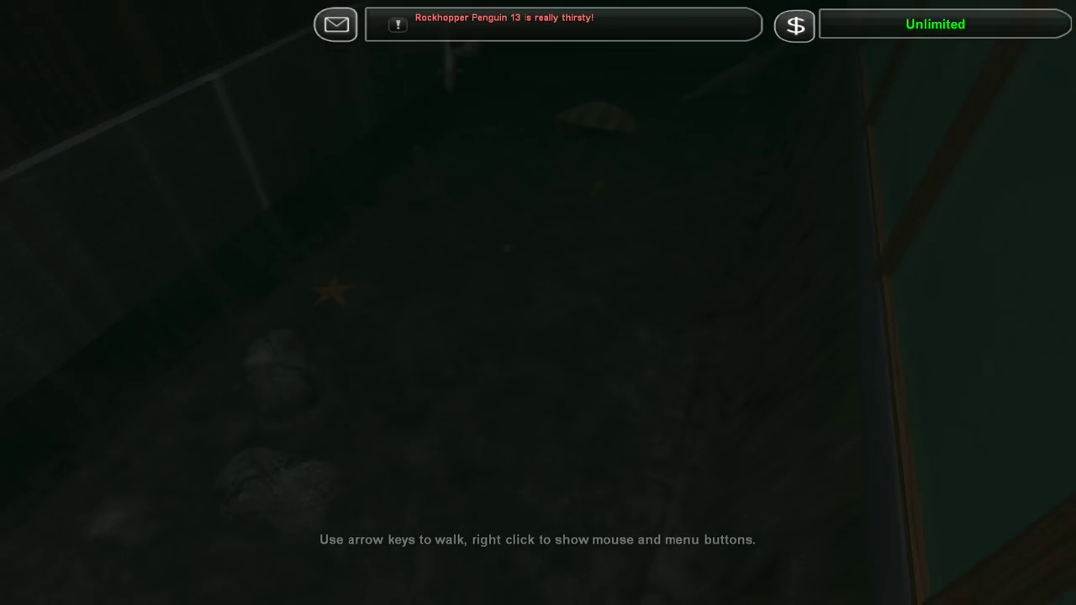
key(Escape)
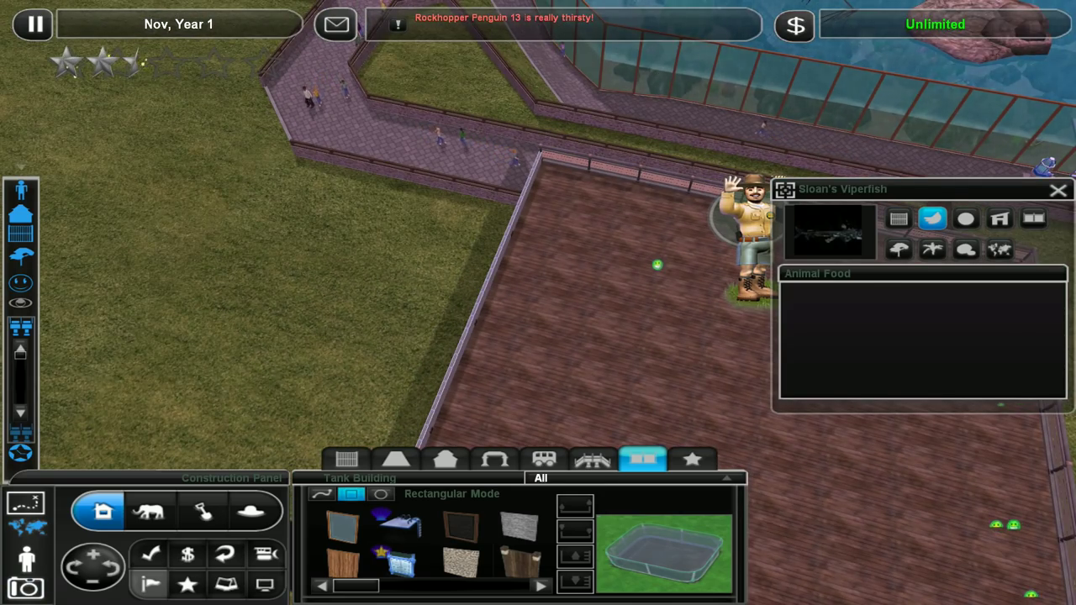
click(26, 559)
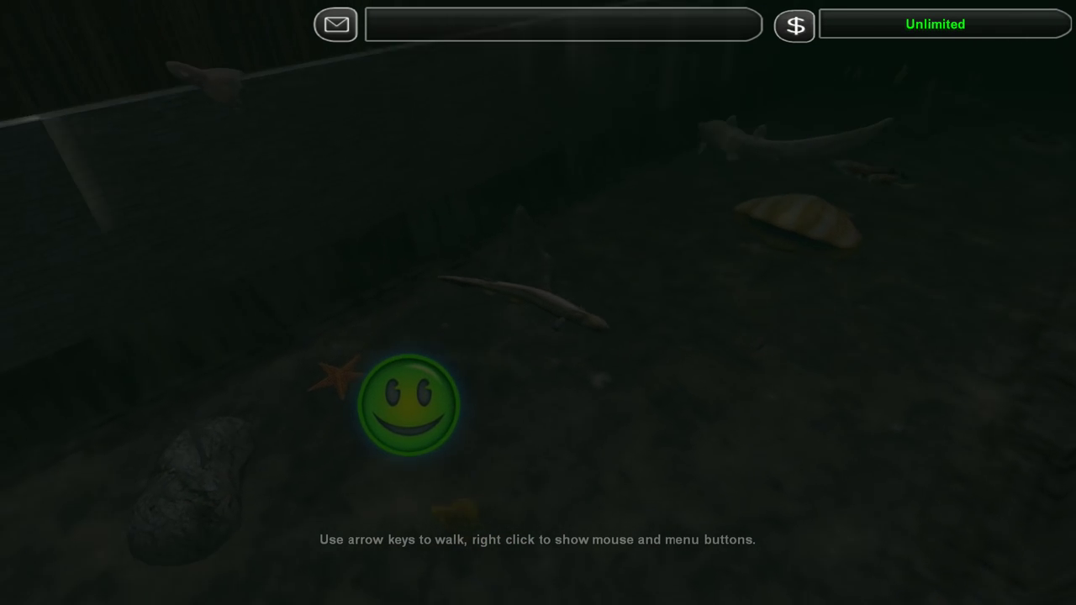
- Swim past the scallop shell to the seahorses and groom the Common Fangtooth
key(Up)
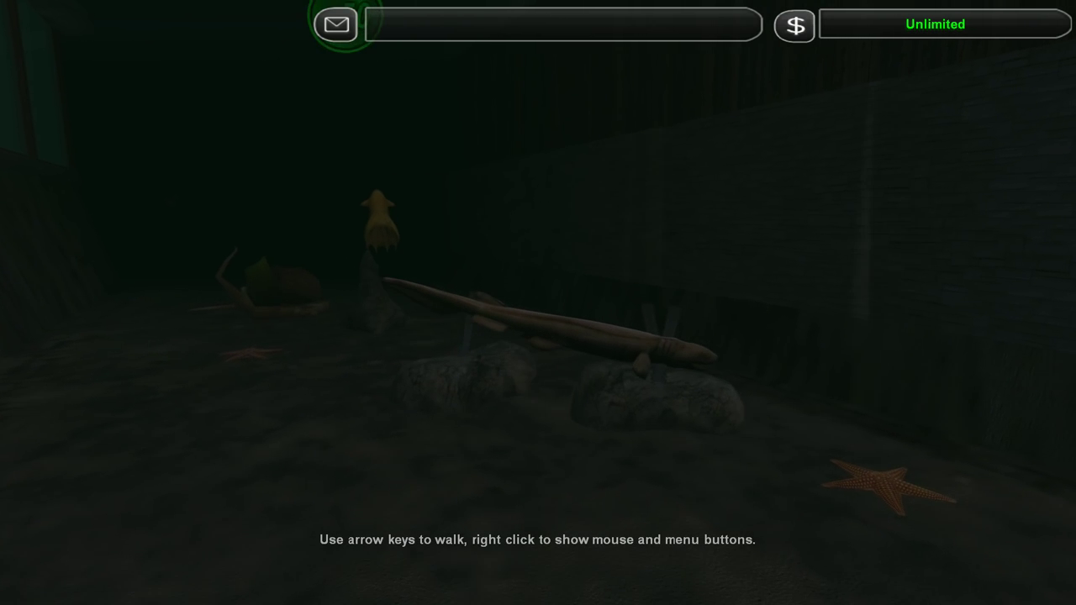
key(Right)
key(Right)
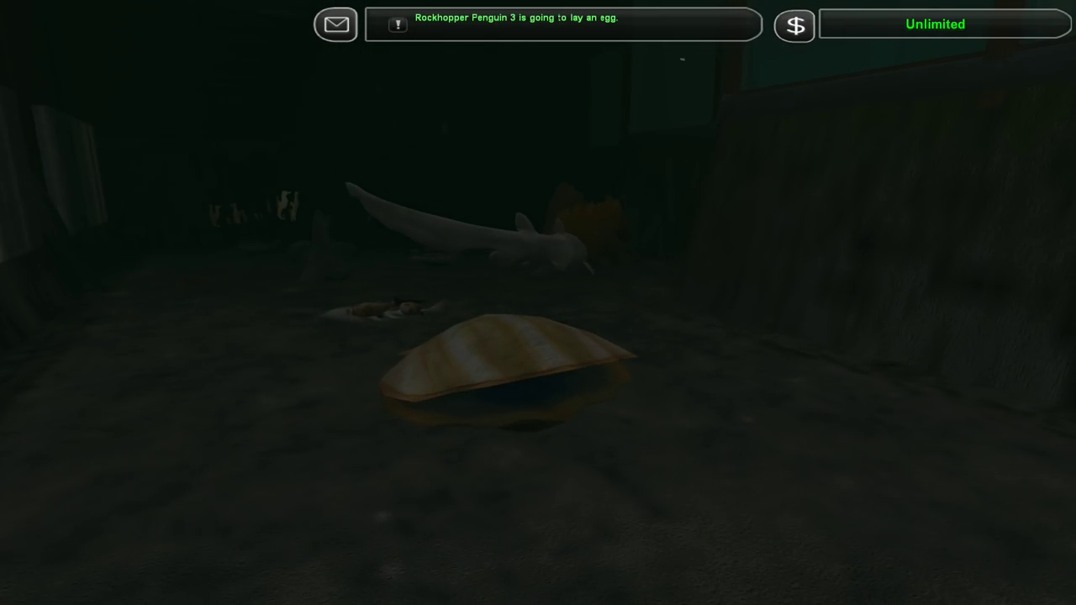
key(Right)
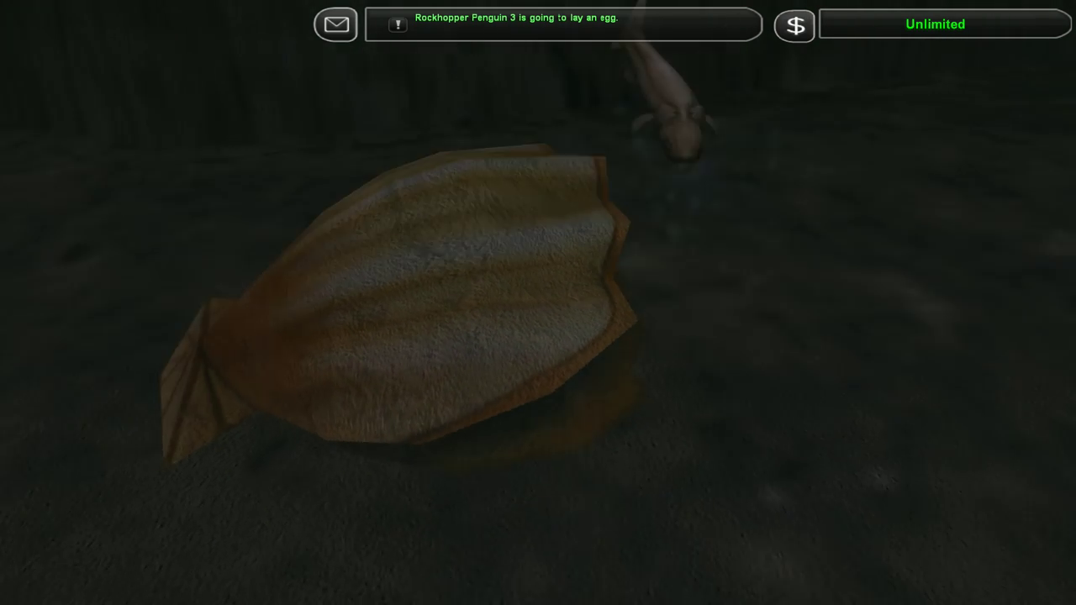
key(Right)
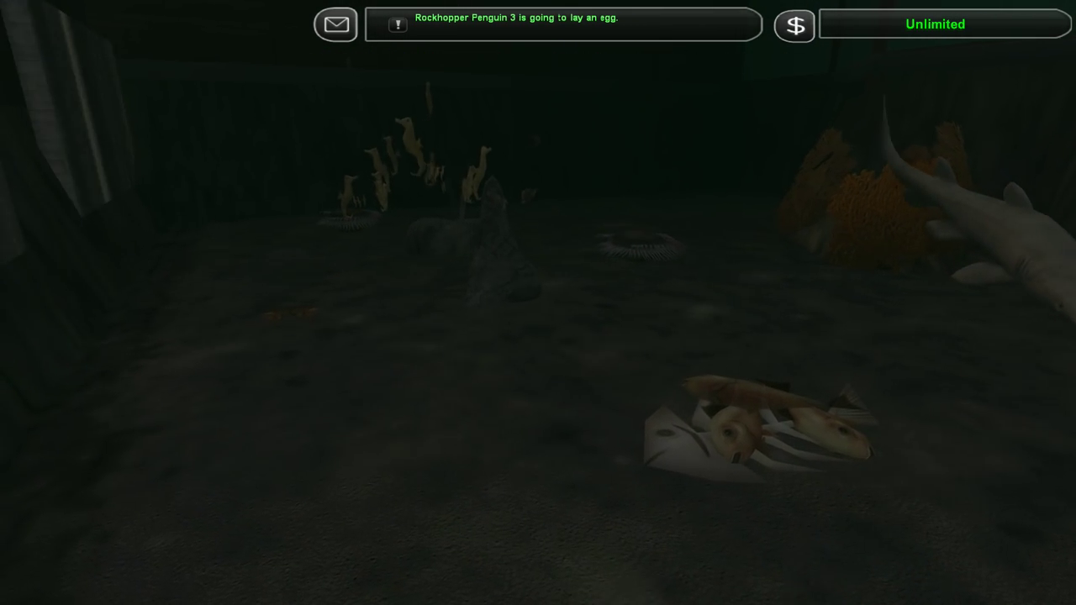
key(Left)
key(Up)
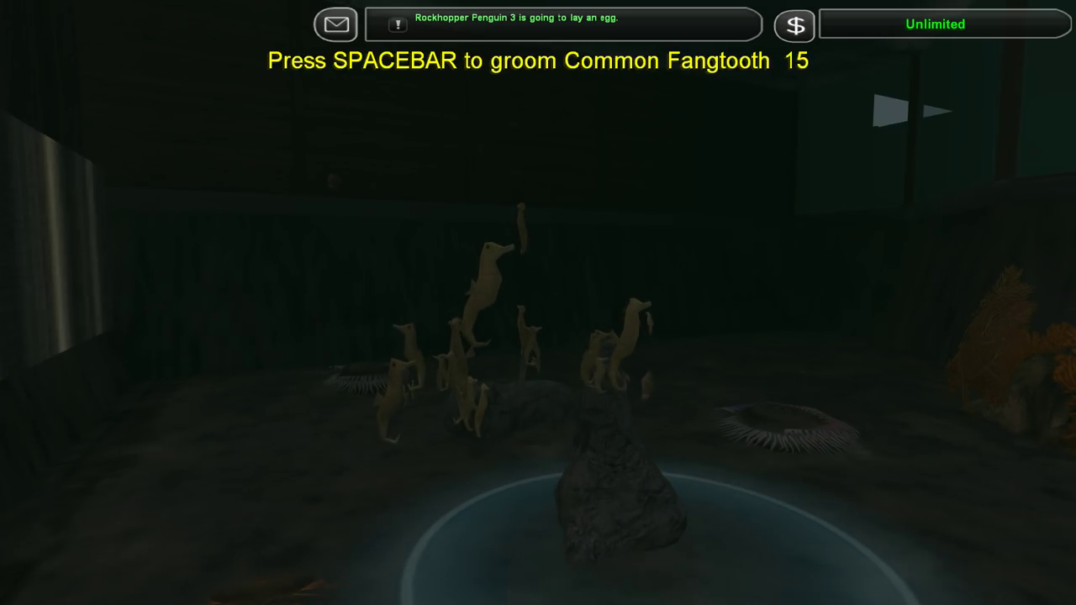
key(space)
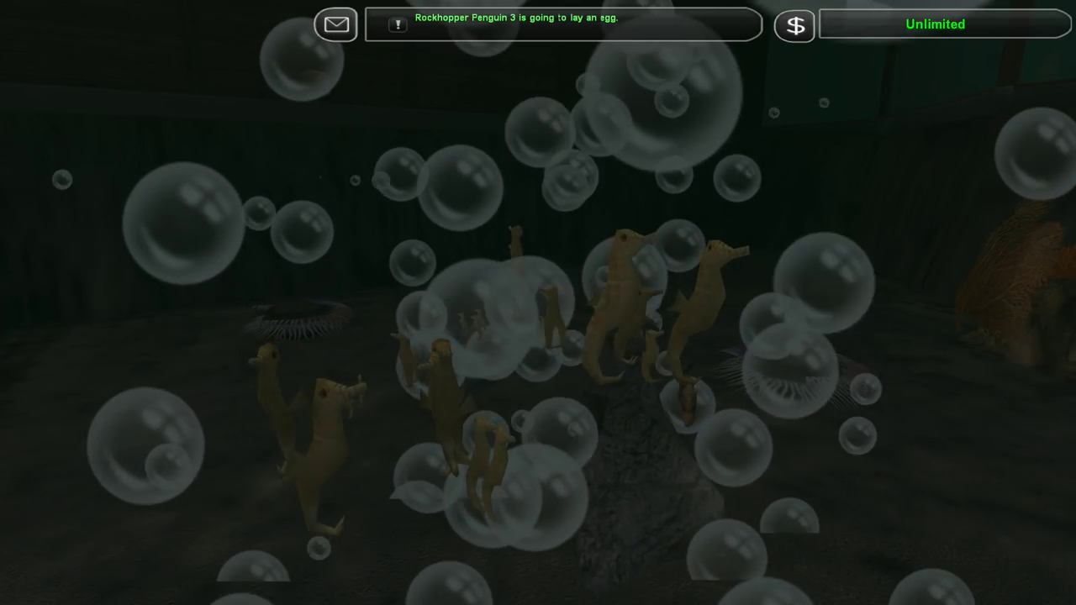
- Swim around the seahorse rock and coral, turning toward the scallop shell
key(Right)
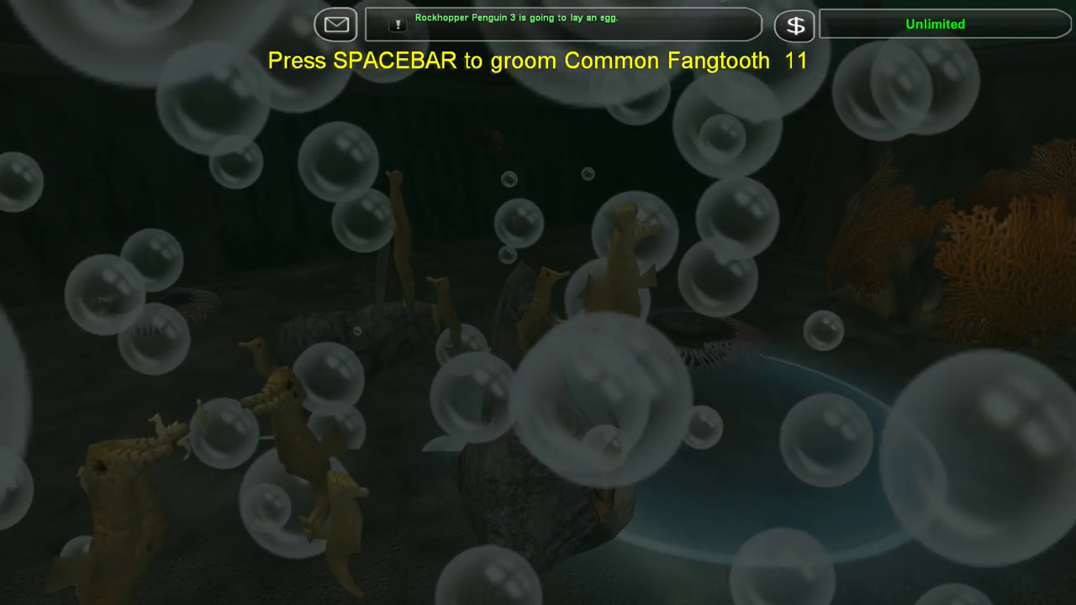
key(Up)
key(Left)
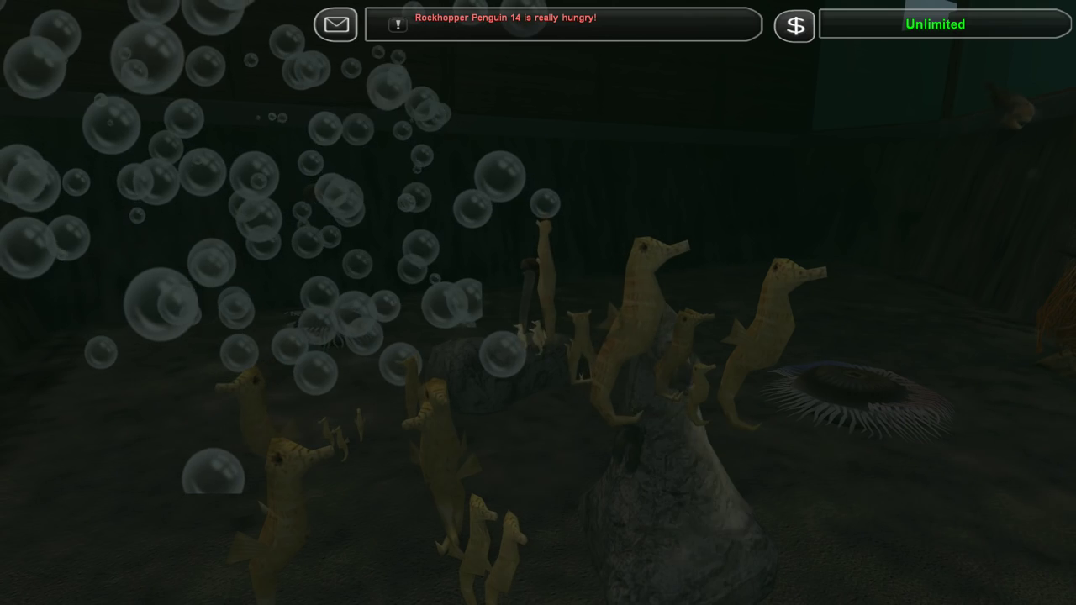
key(Down)
key(Down)
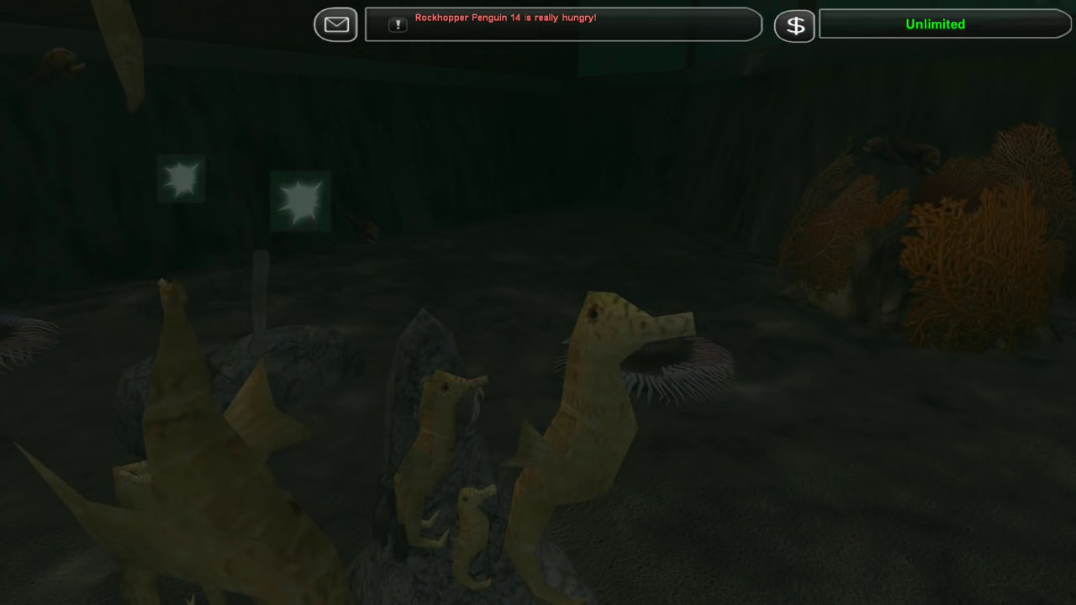
key(Right)
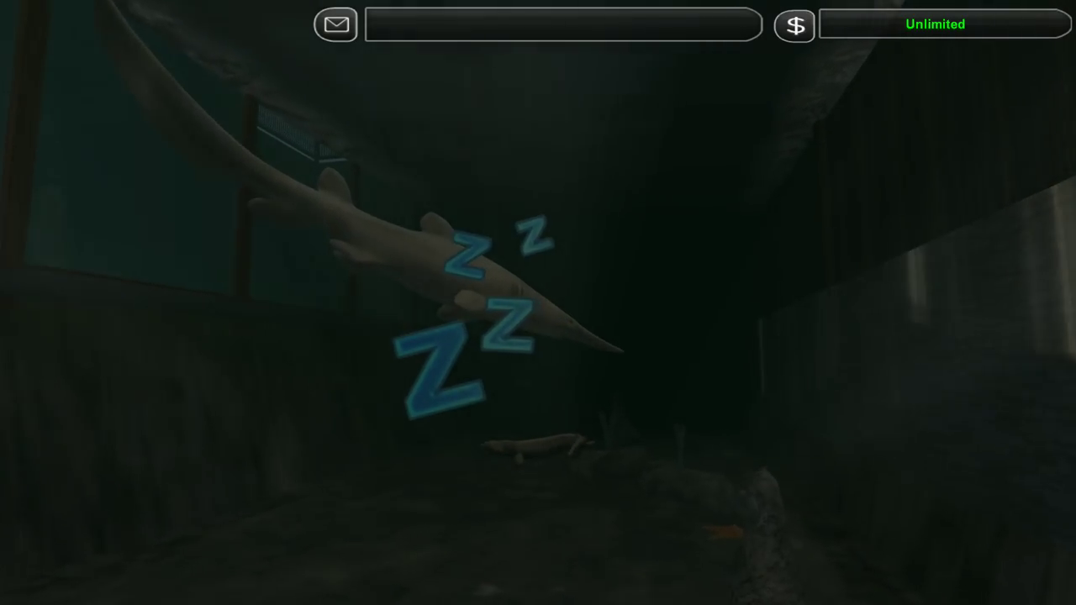
- Groom Goblin Shark 2, then exit the tank to the overhead aquarium view
key(space)
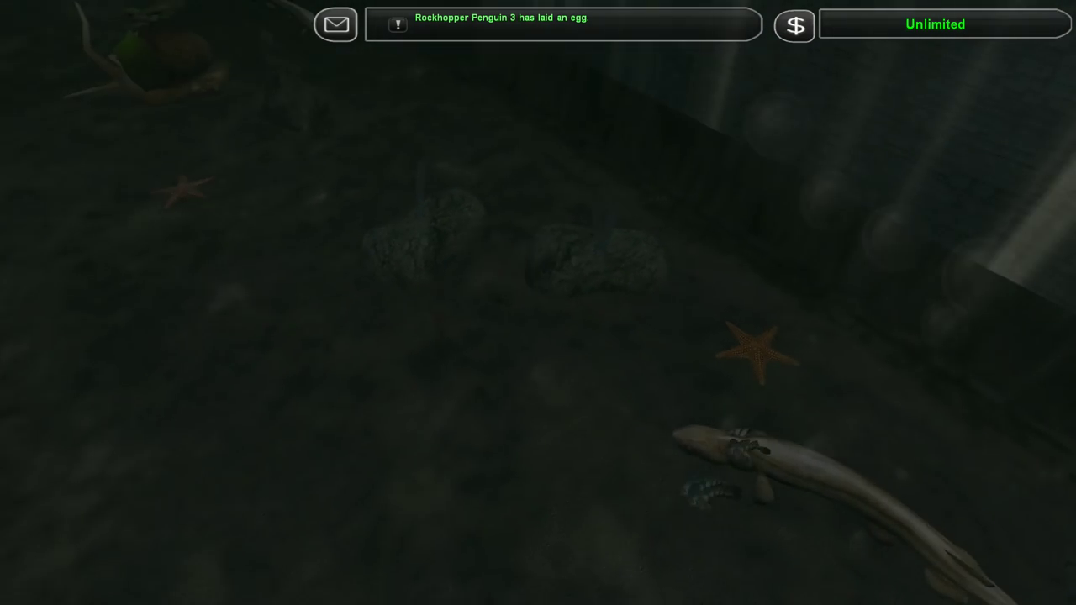
key(Escape)
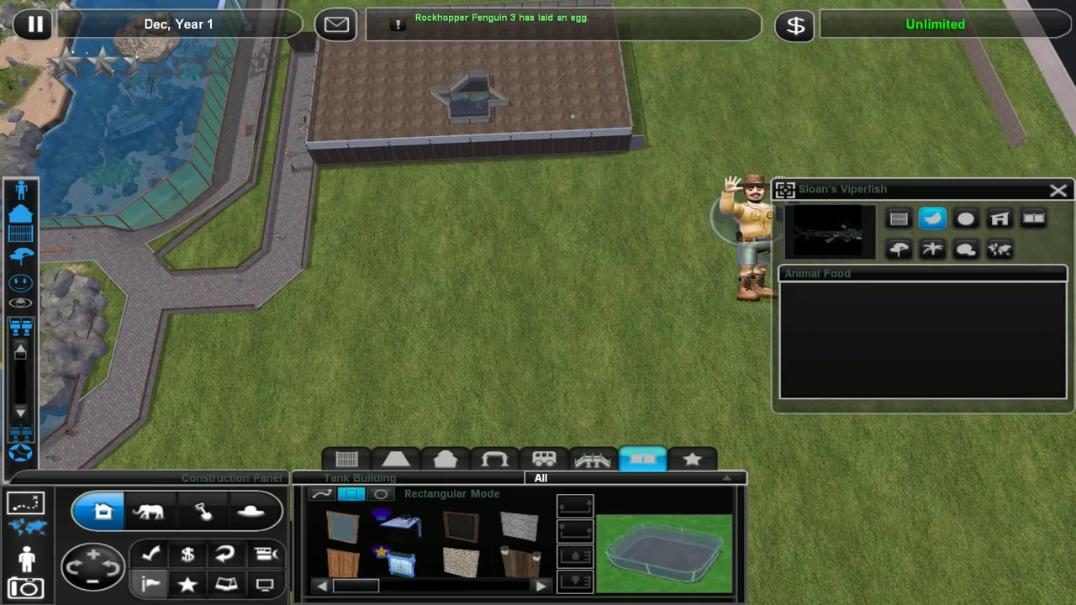
- Close the Sloan's Viperfish info and pan the camera past the tank building
key(Left)
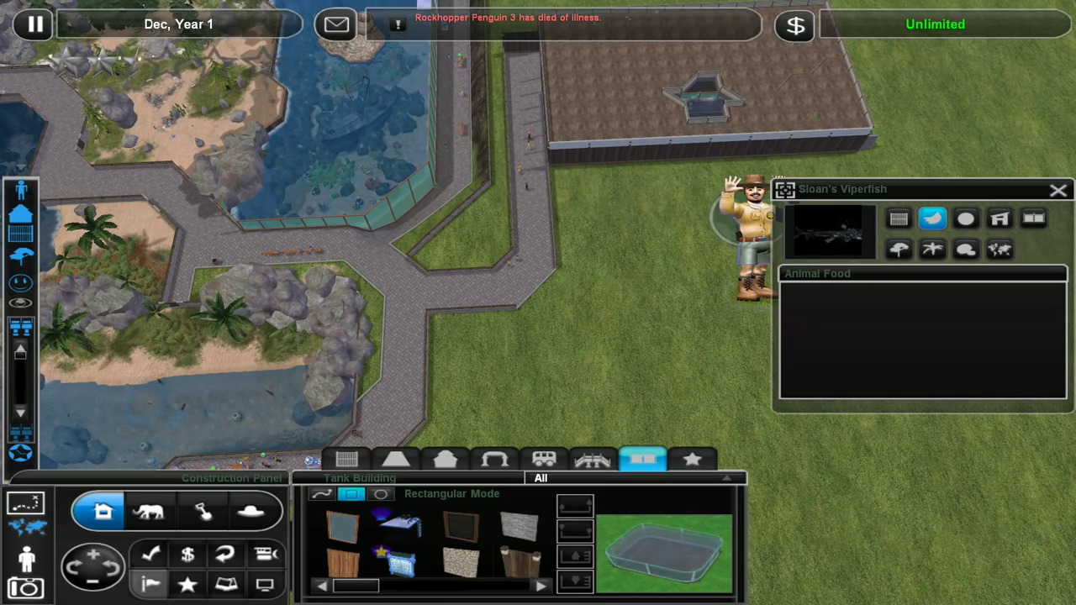
click(1057, 190)
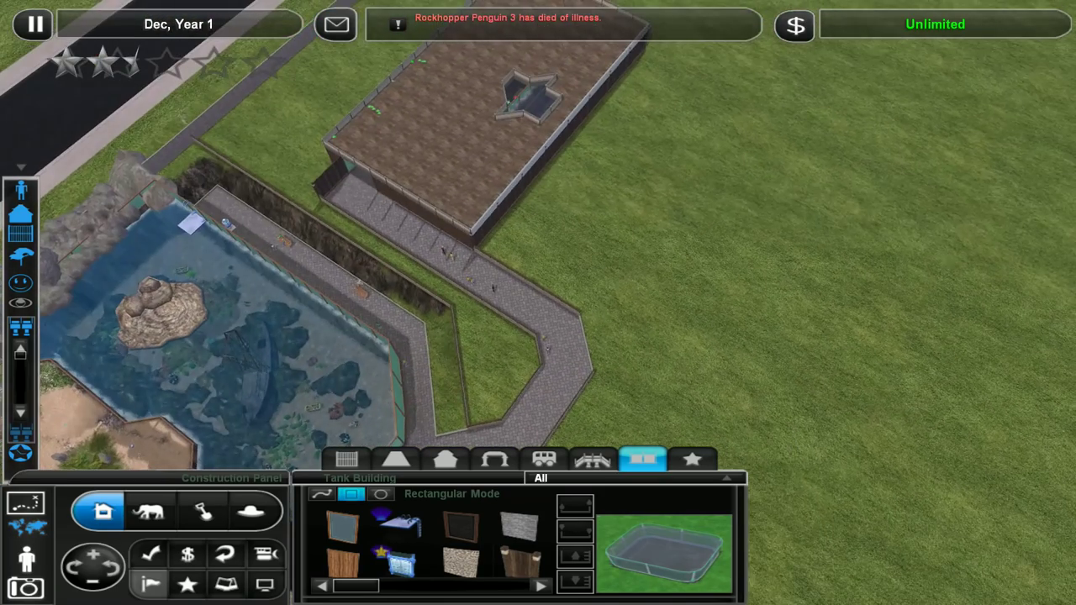
key(Up)
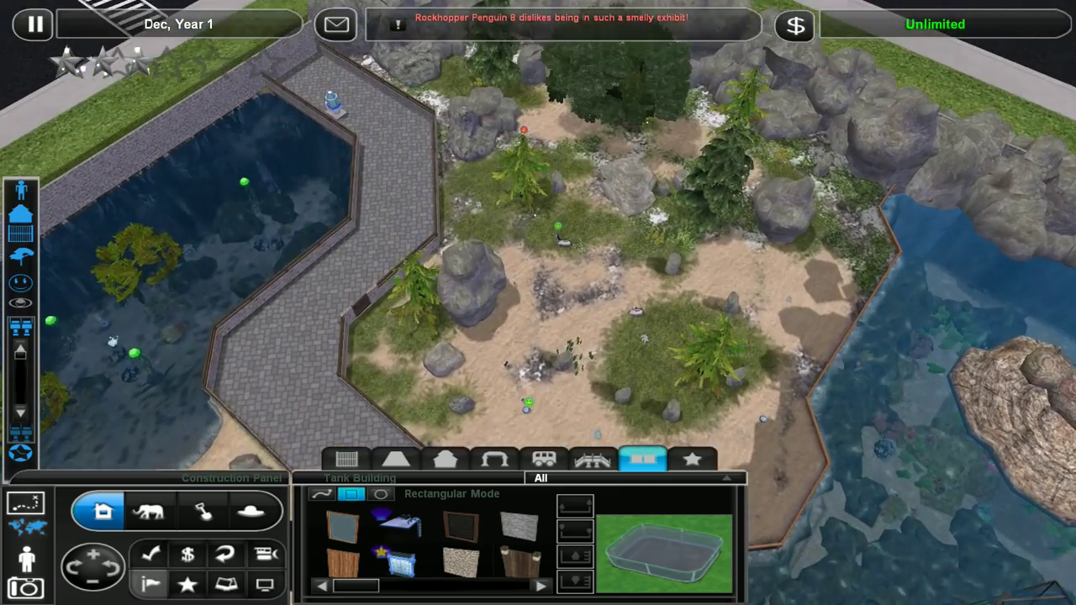
key(Up)
key(space)
key(Down)
key(Right)
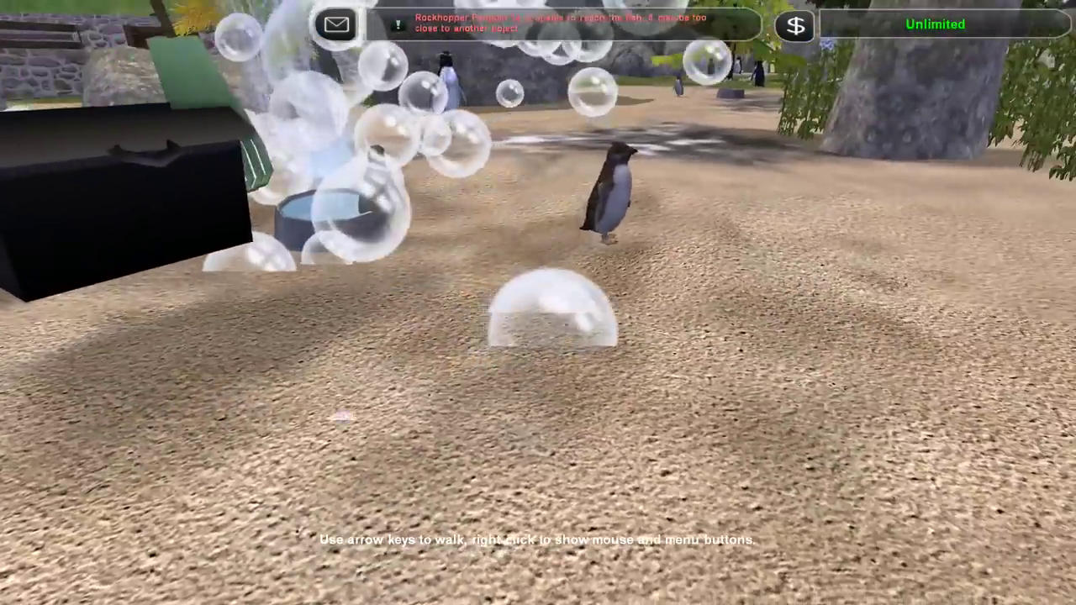
key(Up)
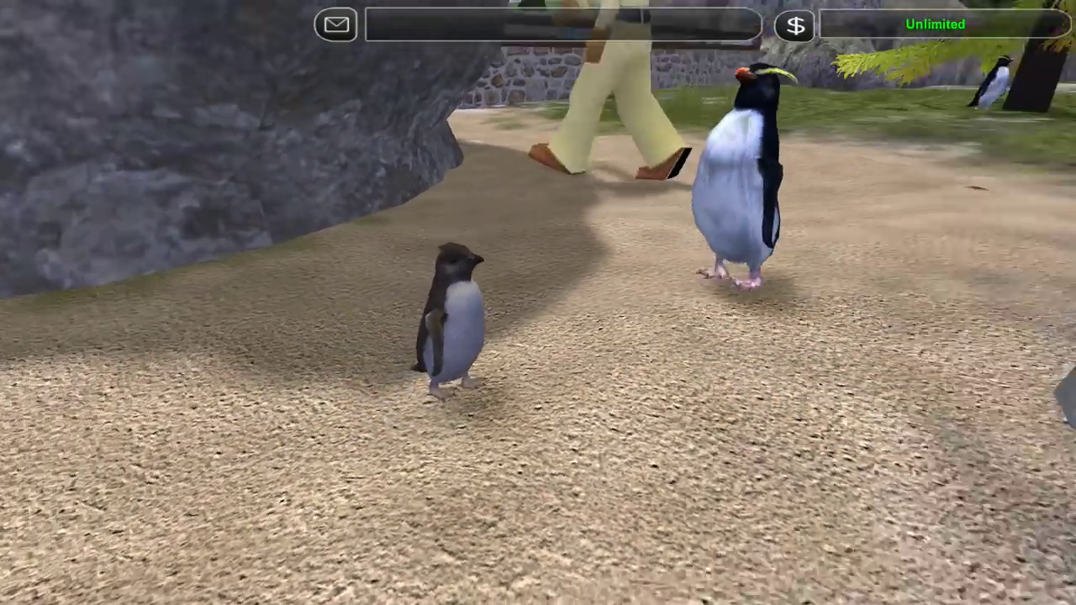
key(space)
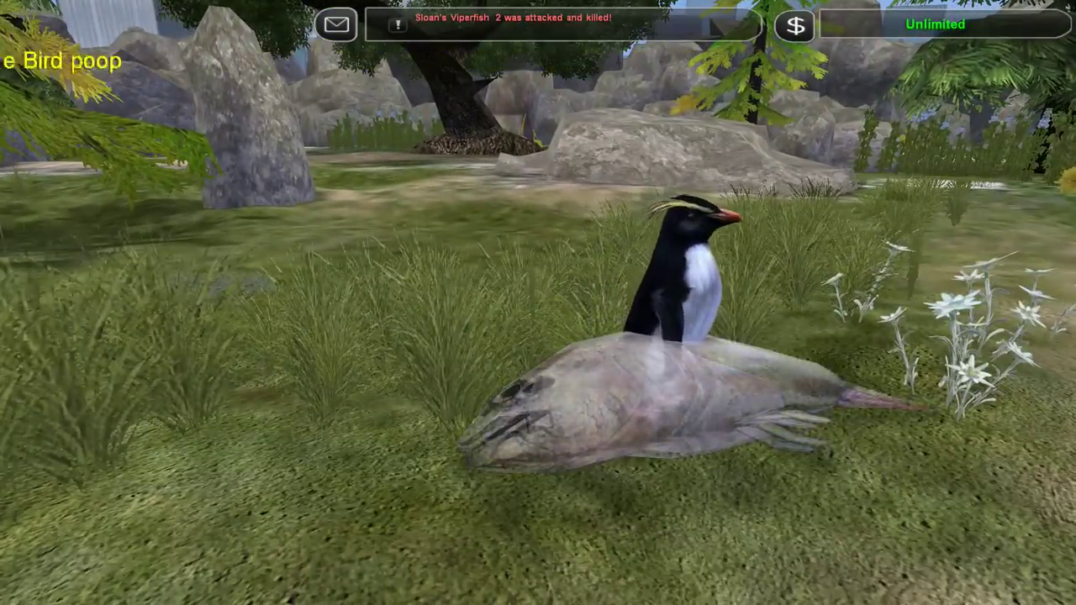
scroll(521, 319, down, 5)
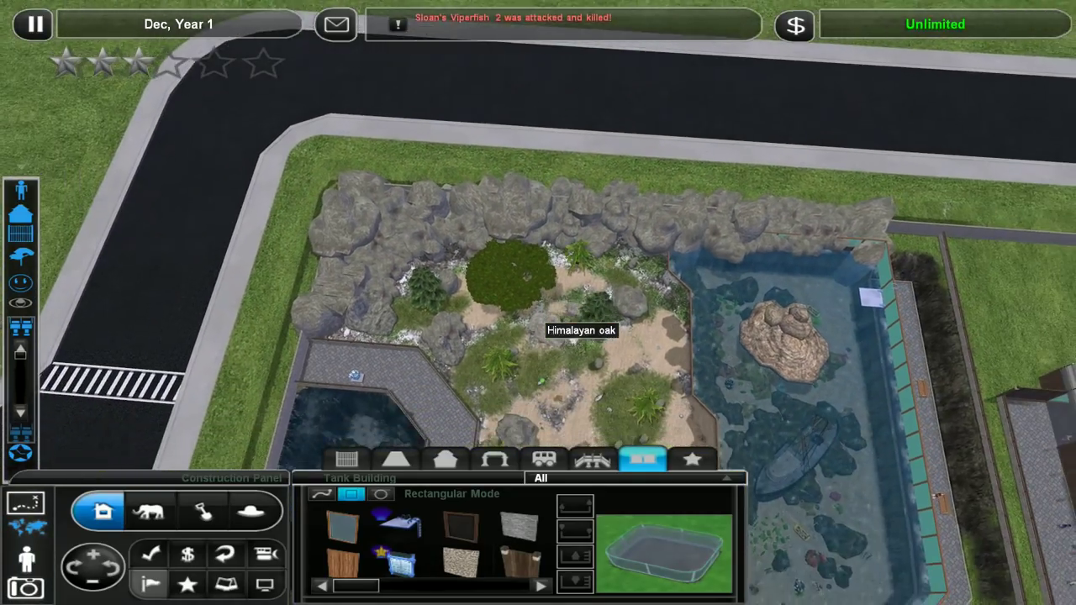
- Enter Zoo Guest Mode at the sandy penguin exhibit and walk through the grass bed into the water
key(Down)
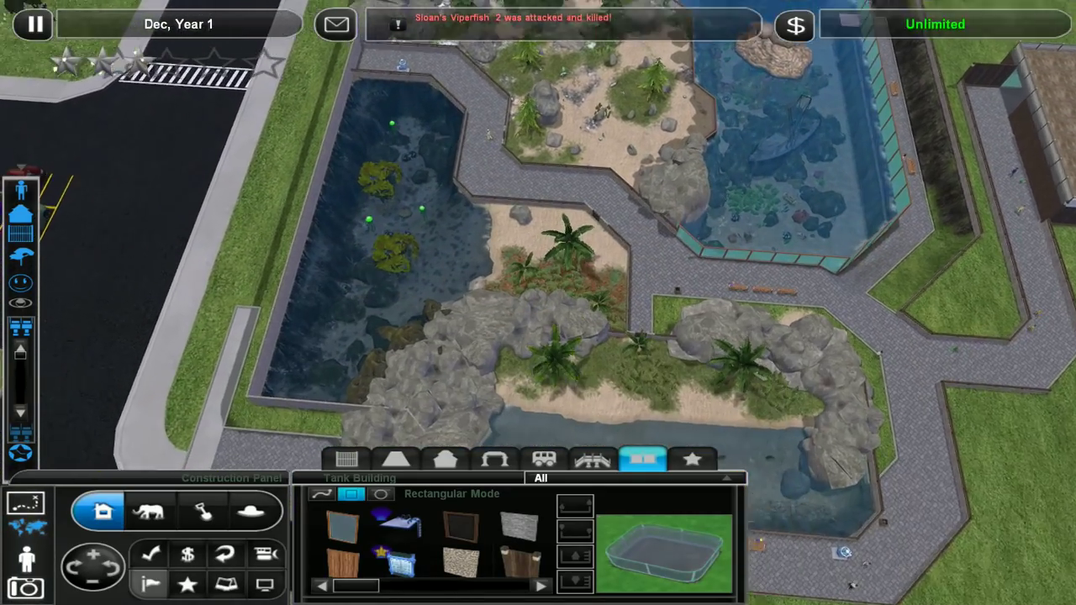
scroll(538, 252, up, 5)
key(Up)
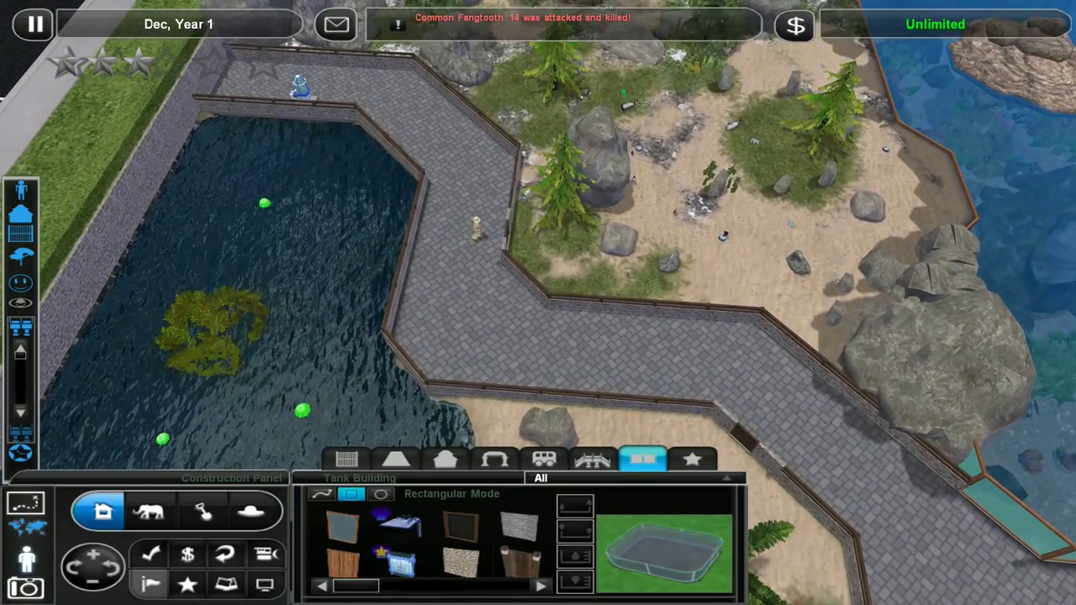
click(26, 559)
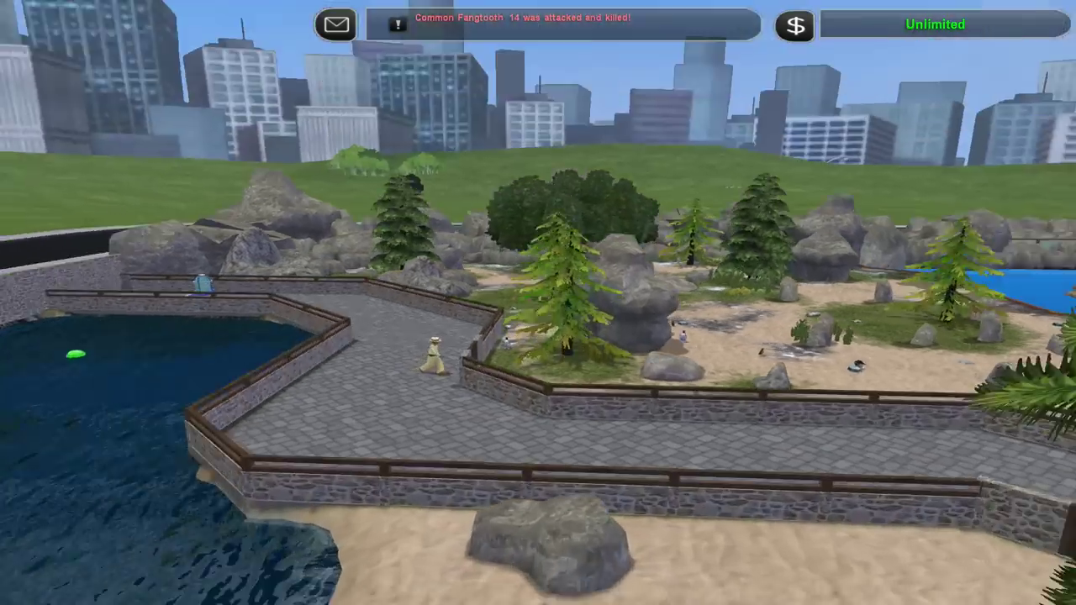
key(Up)
key(Right)
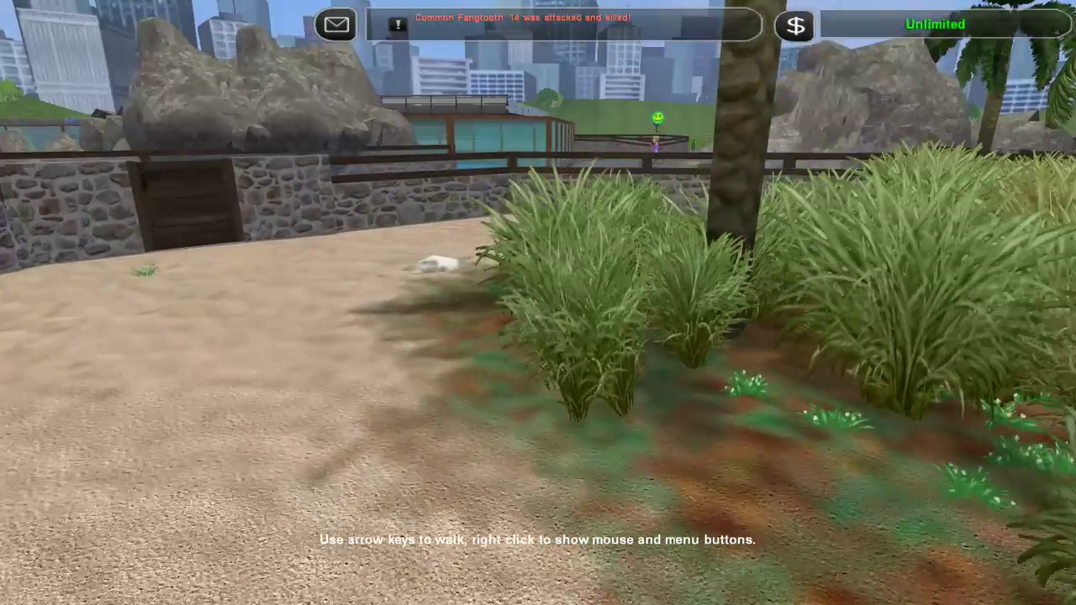
key(Right)
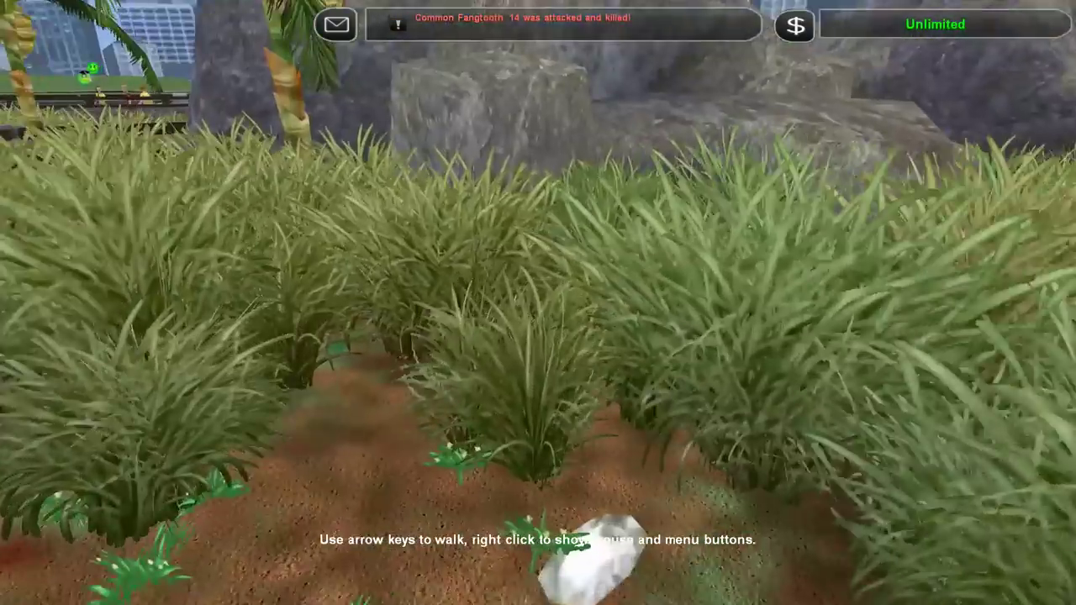
key(Up)
key(Up)
- Swim toward the coloured kelp, following the jellyfish and swimming turtle
key(Right)
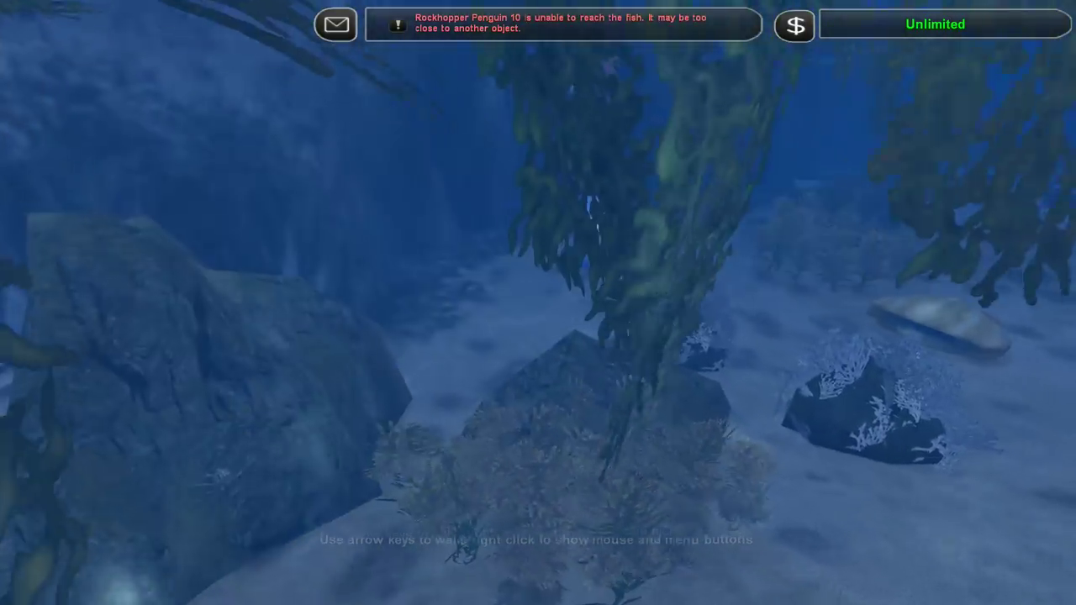
key(Right)
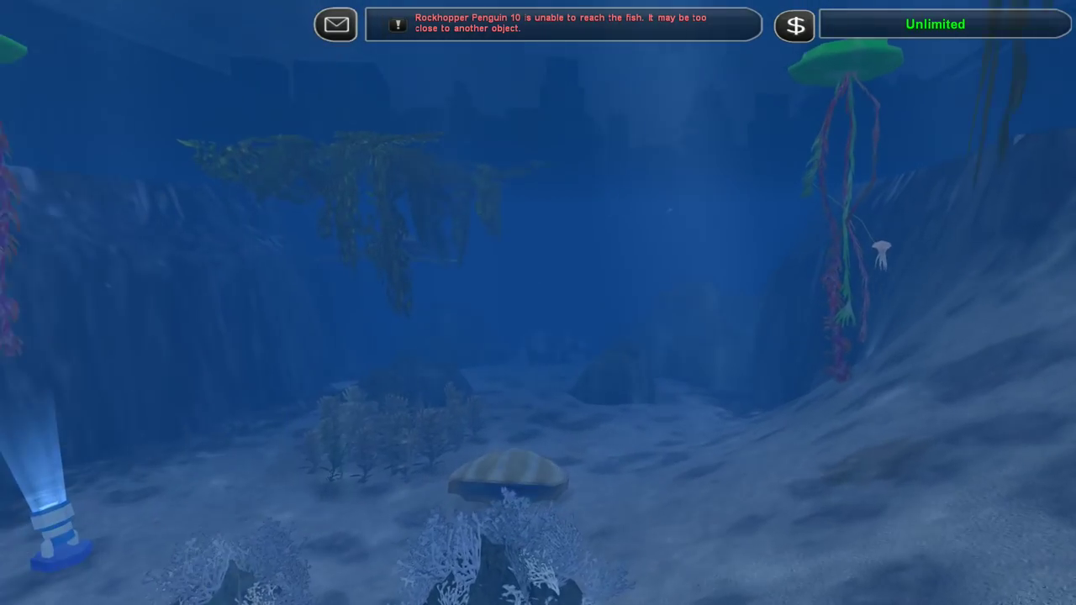
key(Up)
key(Up)
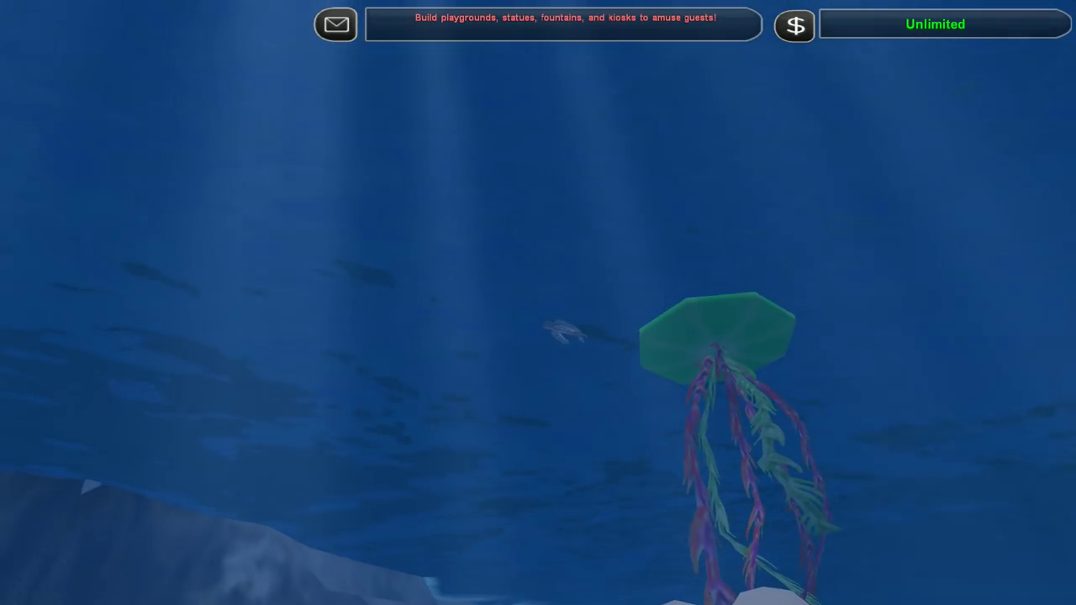
key(Left)
key(Right)
key(Left)
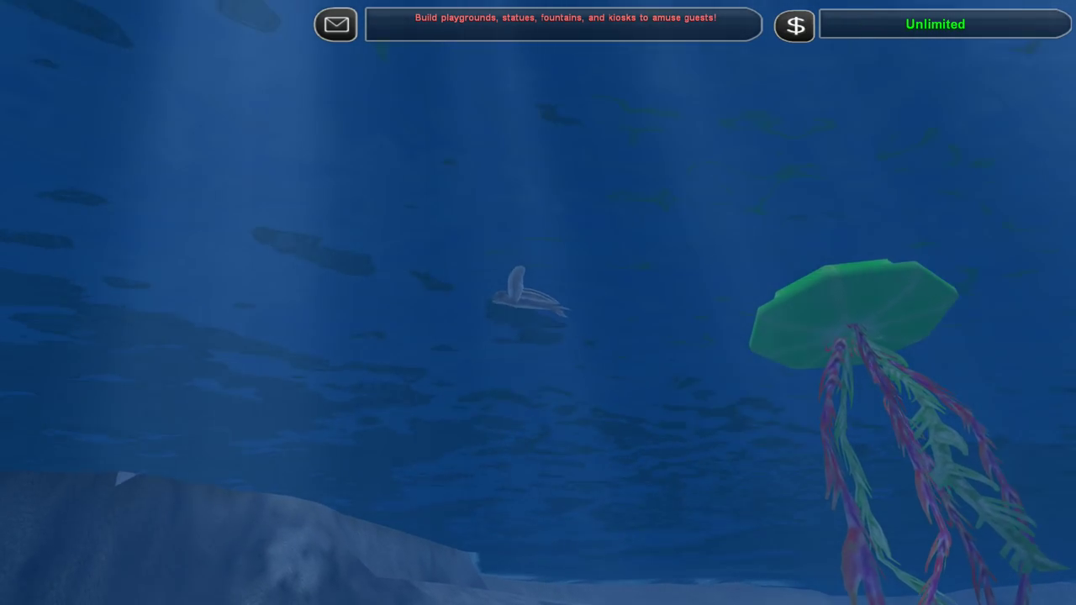
key(Right)
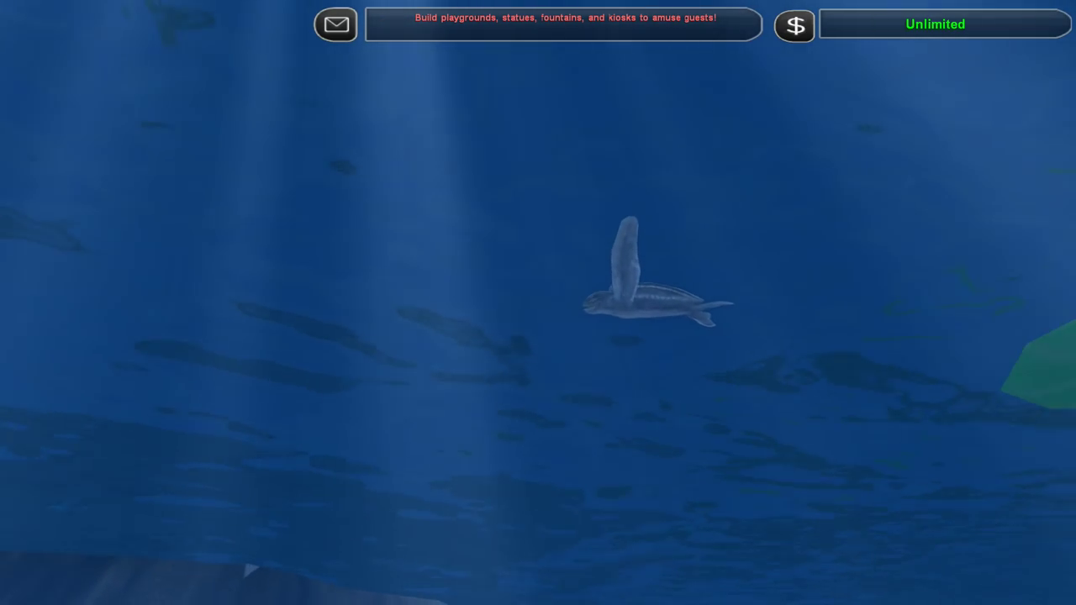
- View the seabed and leatherback turtle up close, then exit to overhead view
key(Right)
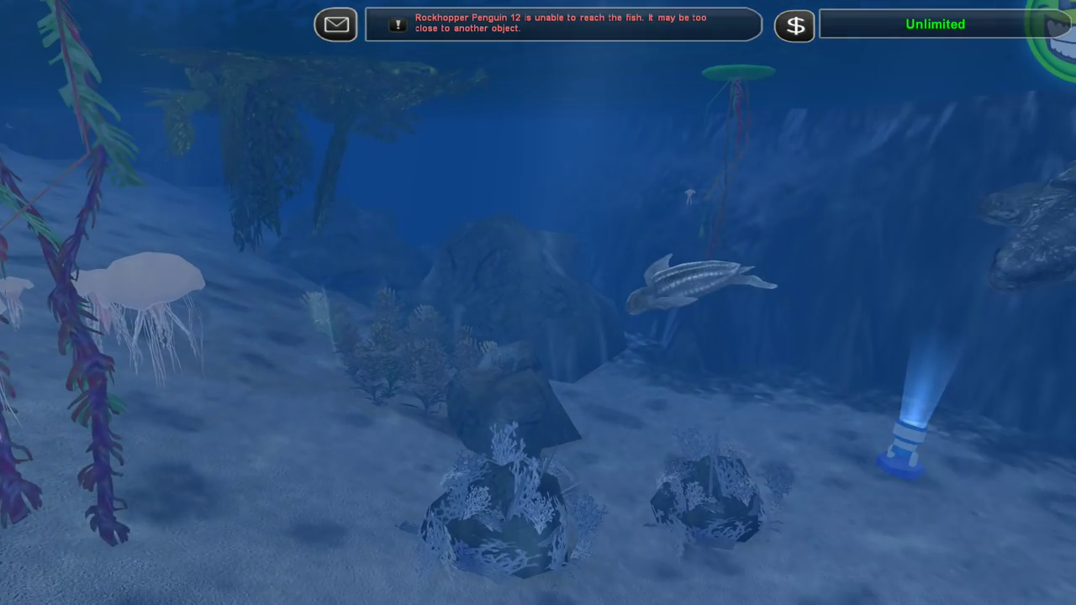
key(Right)
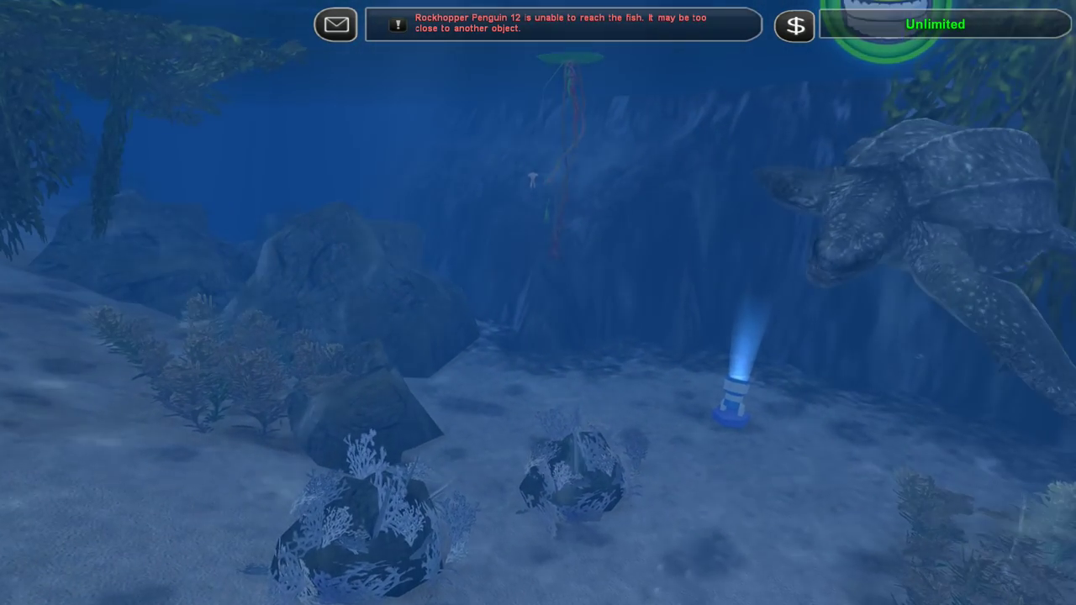
key(Left)
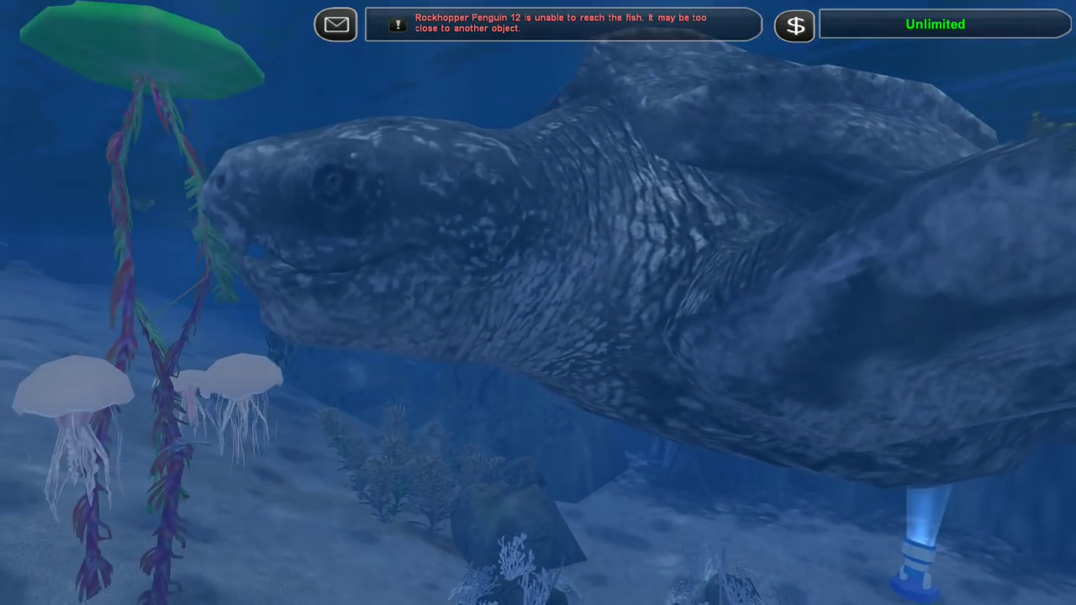
key(Left)
key(Right)
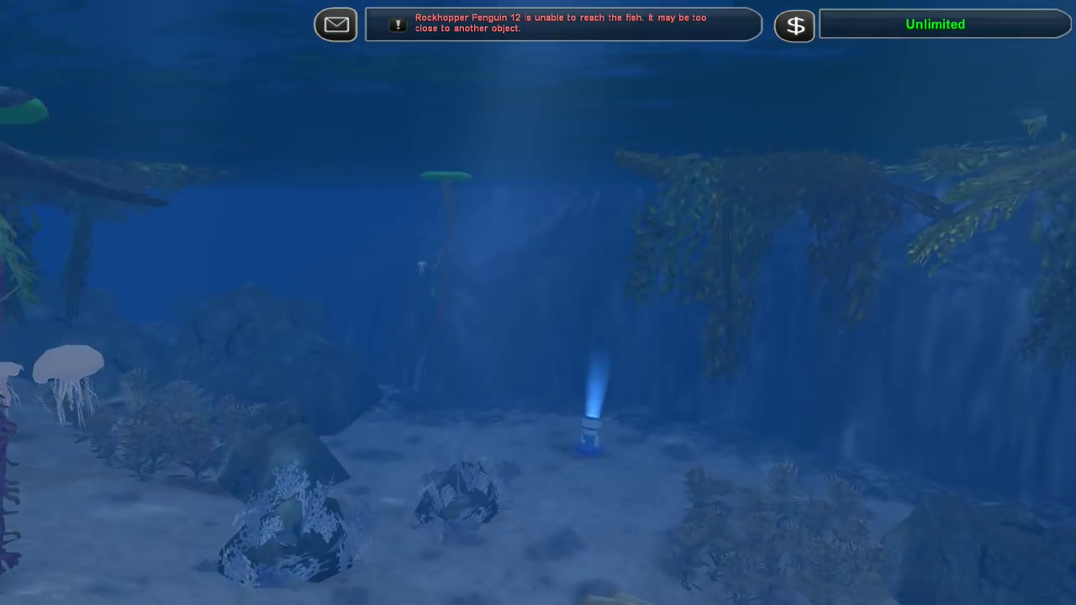
key(Escape)
- Pan over the pond exhibits and walk the pond beach in guest mode
key(Right)
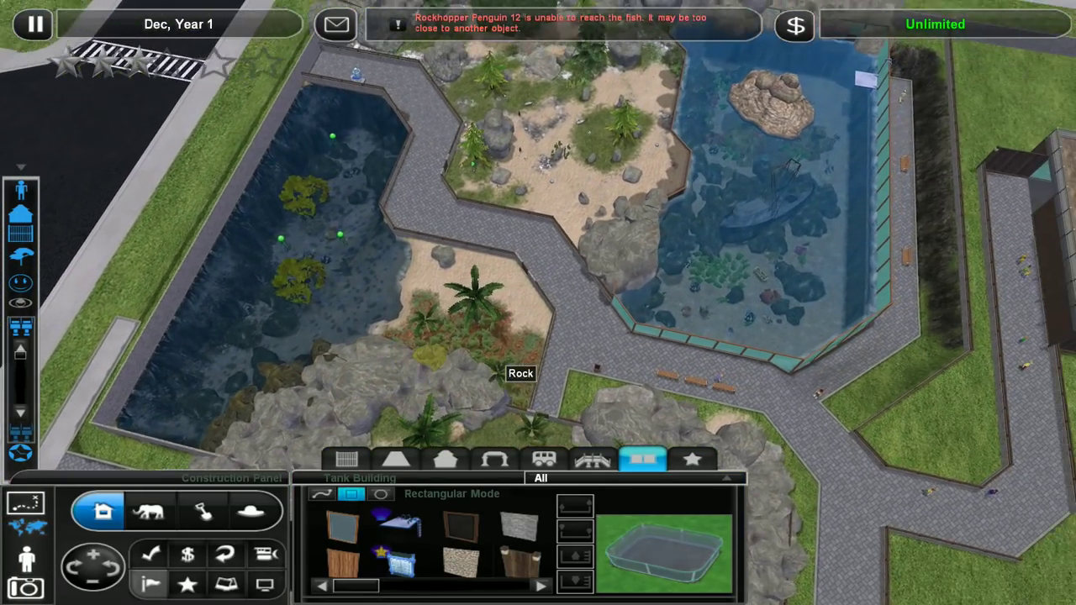
key(Right)
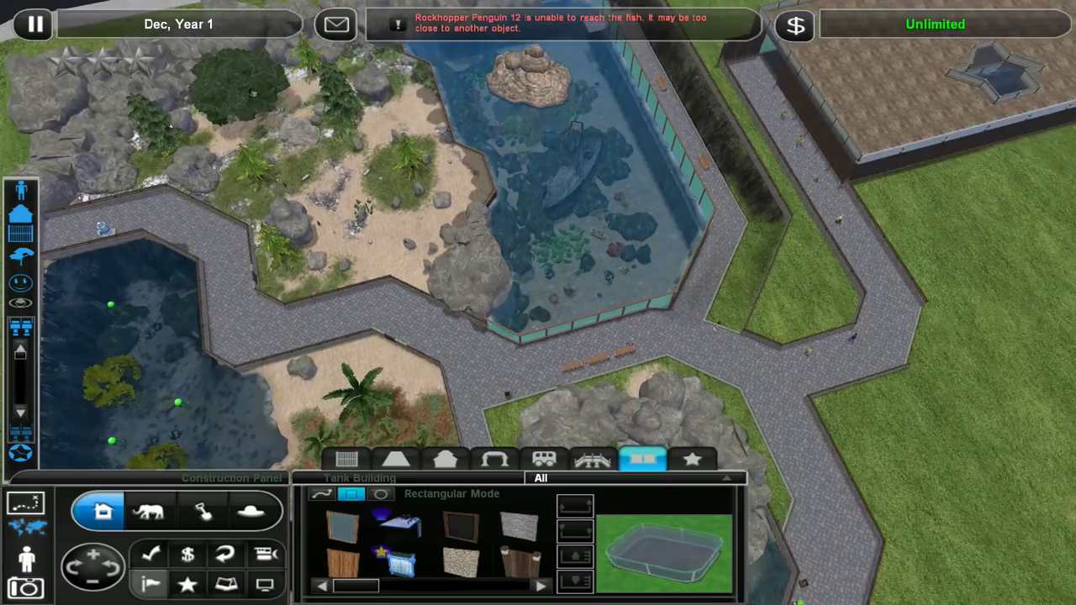
key(Down)
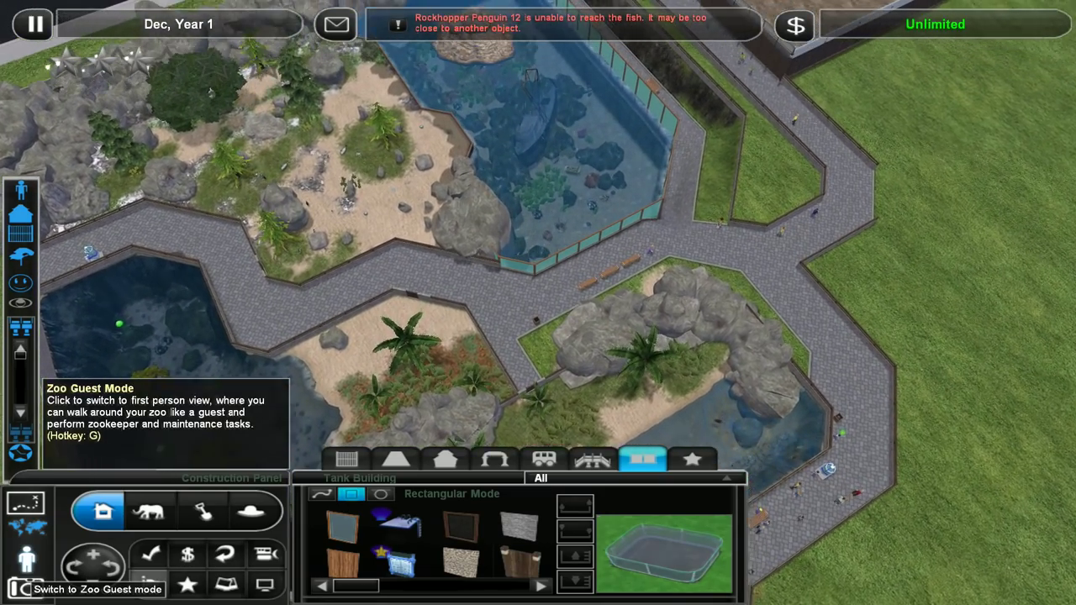
click(26, 562)
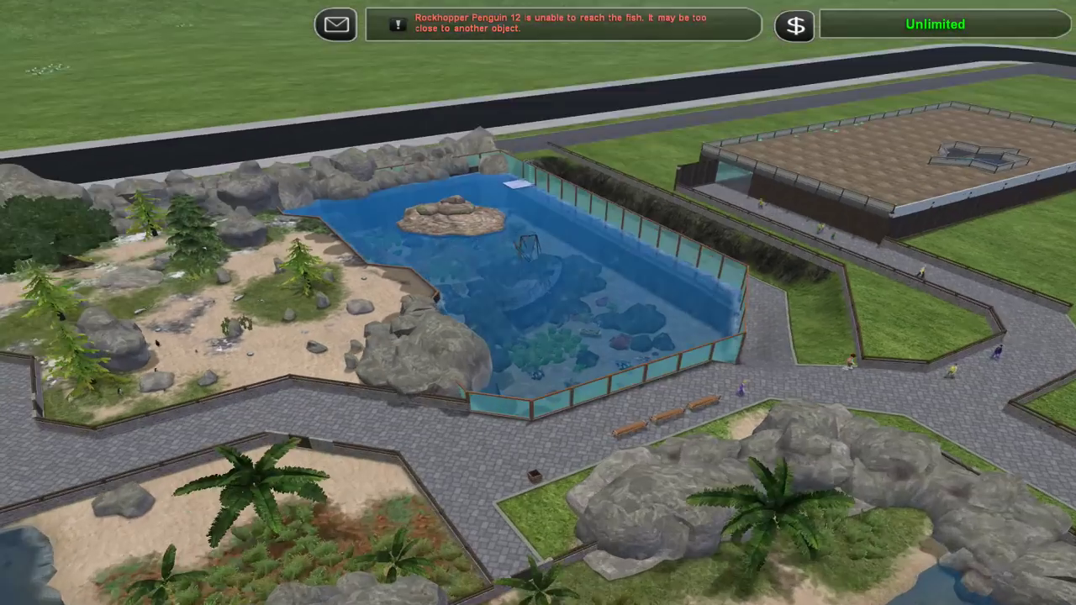
key(Left)
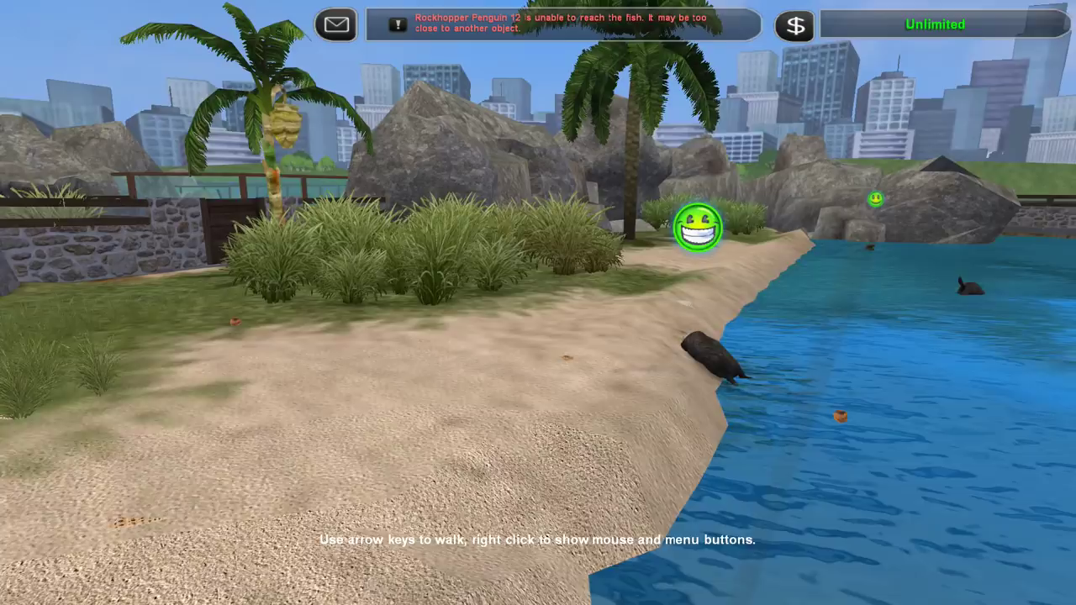
key(Up)
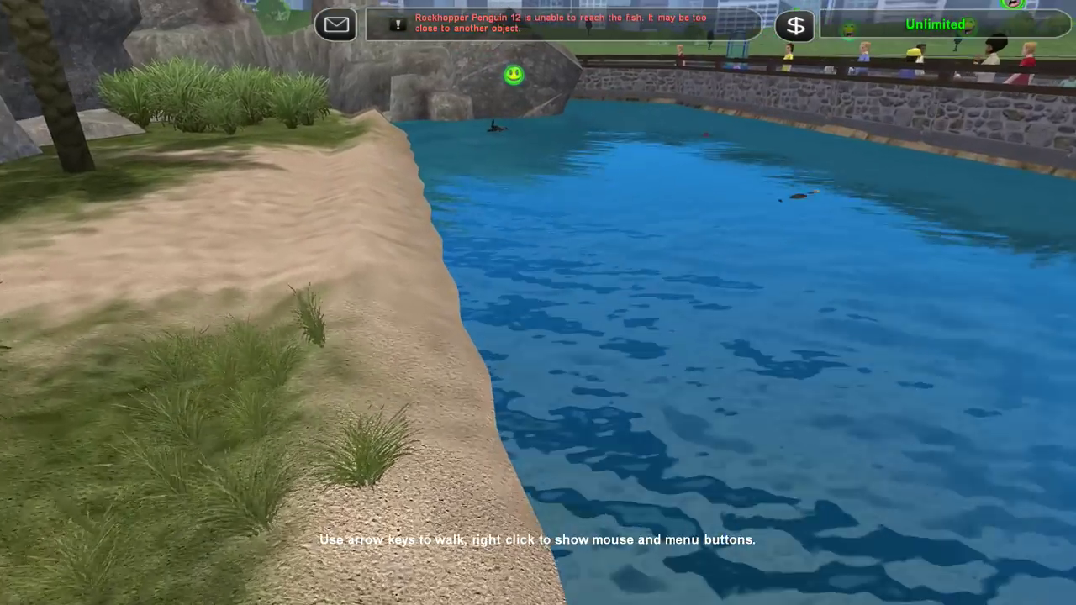
key(Right)
- Dive into the pool, return overhead and select Dumbo Octopus 4 in the star-shaped tank
key(Left)
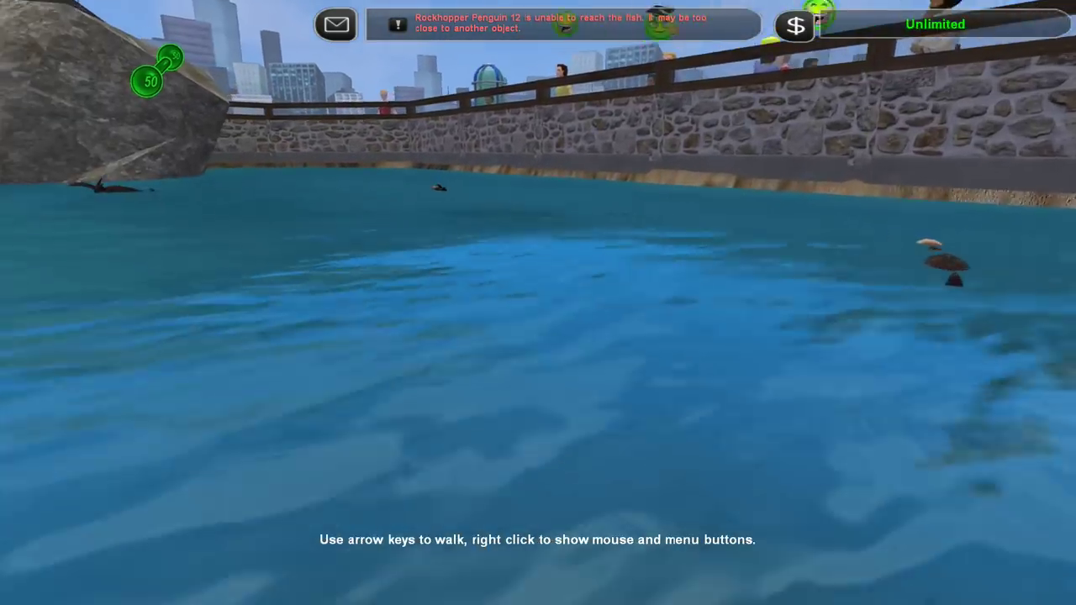
key(Up)
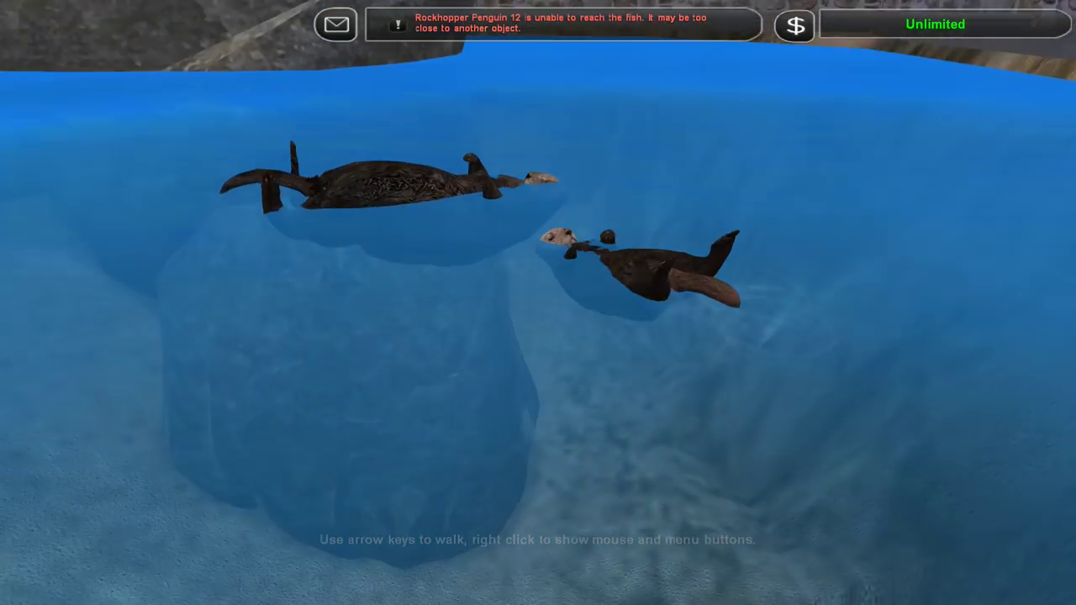
key(Down)
key(Escape)
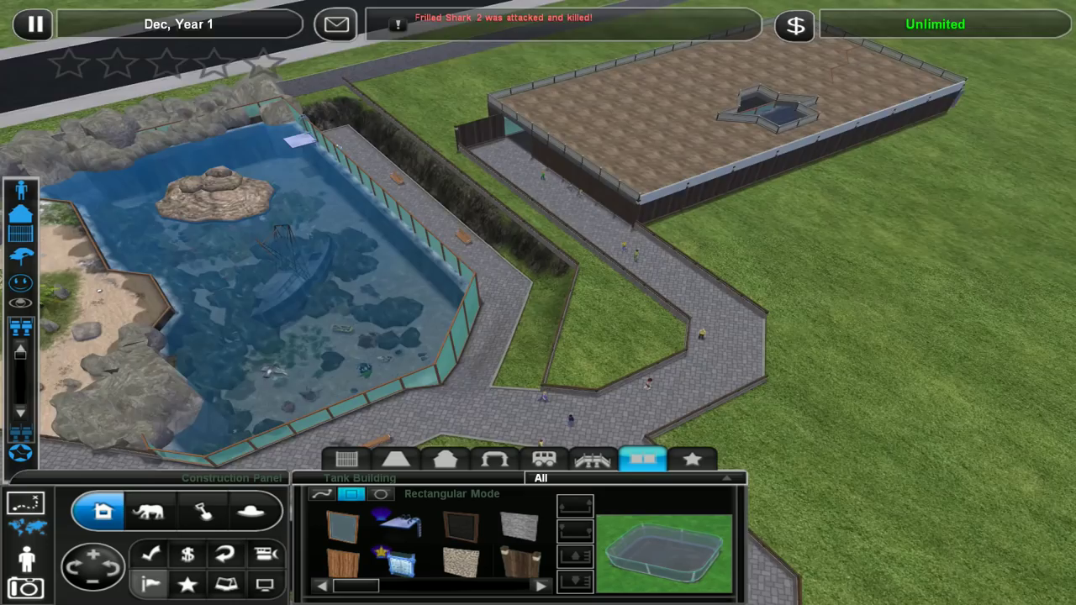
click(505, 24)
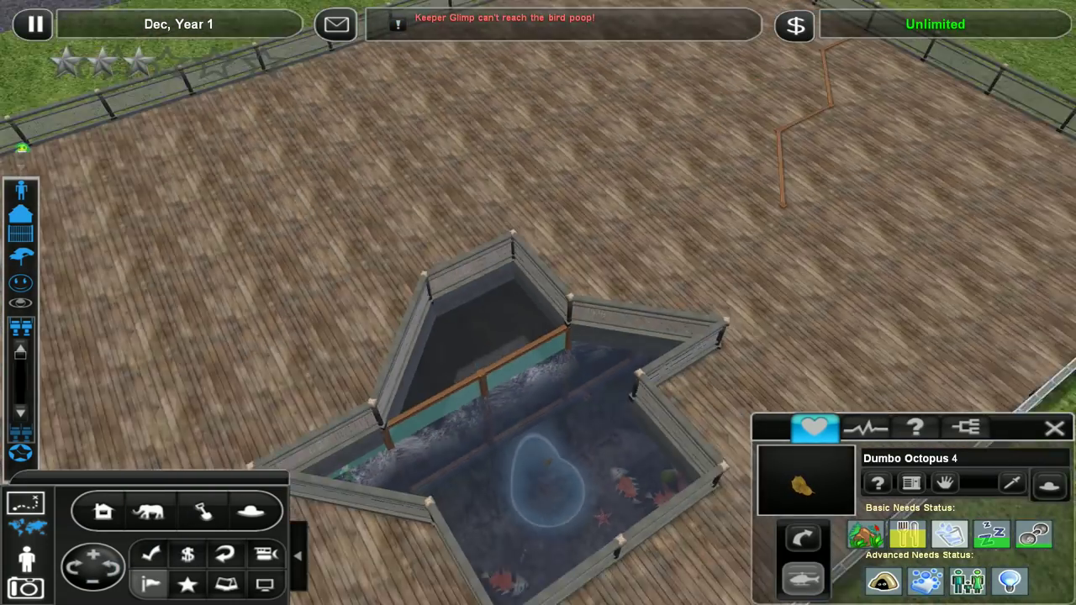
scroll(538, 353, down, 5)
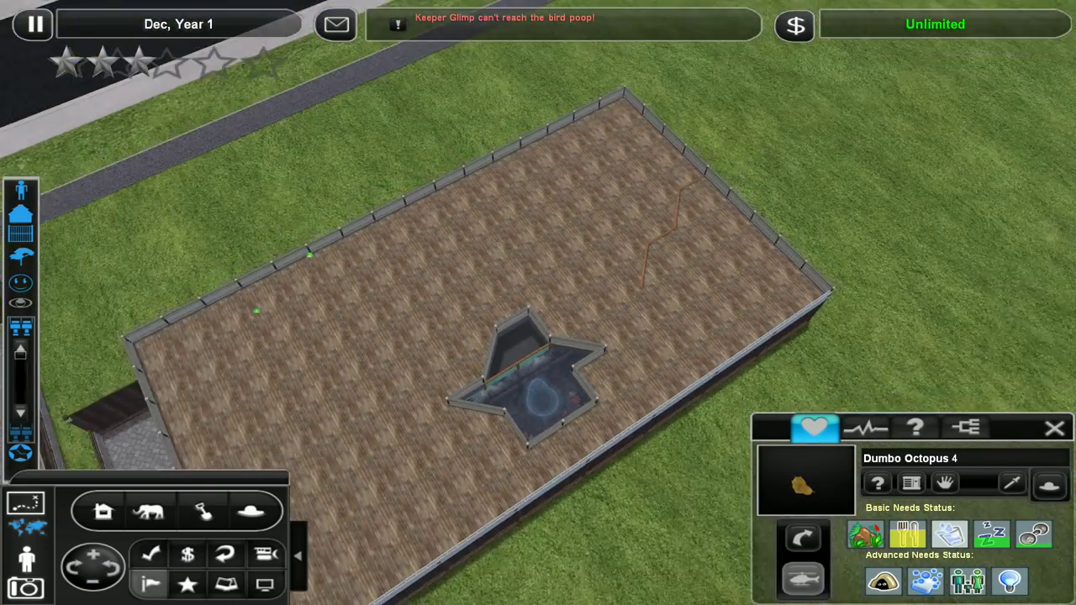